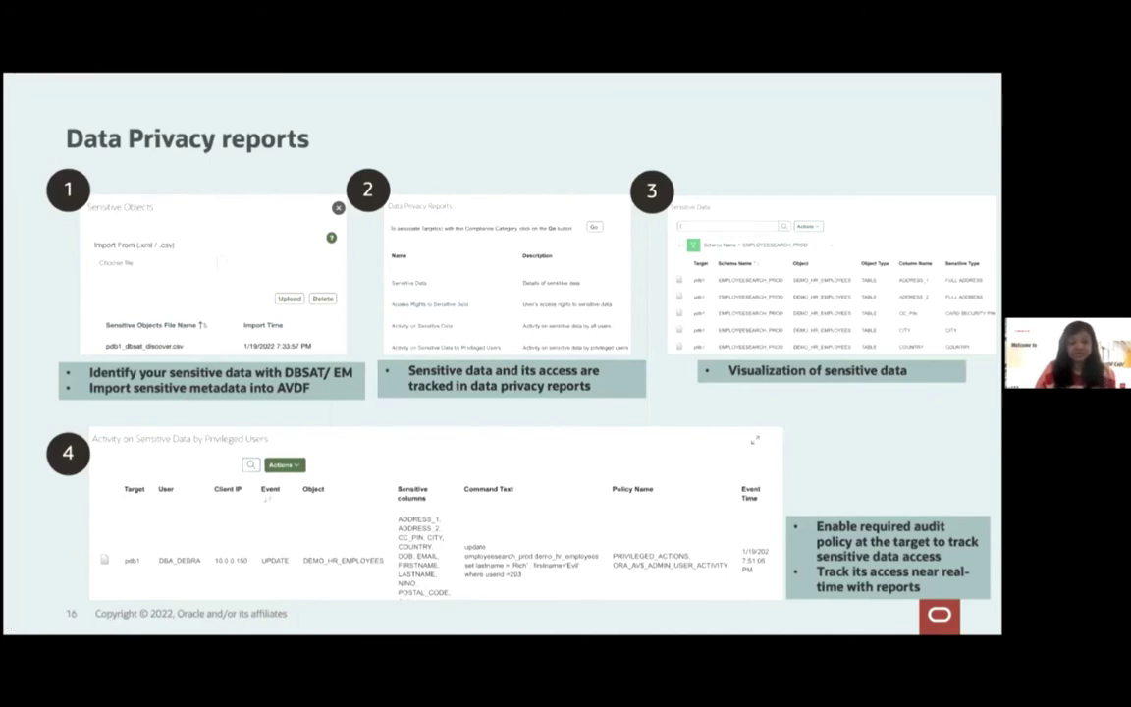
# - Switch to Excel and examine the schema, table, column and sensitive type entries in the pdb1_dbsat_discover(1) sheet
pyautogui.press('super+Tab')
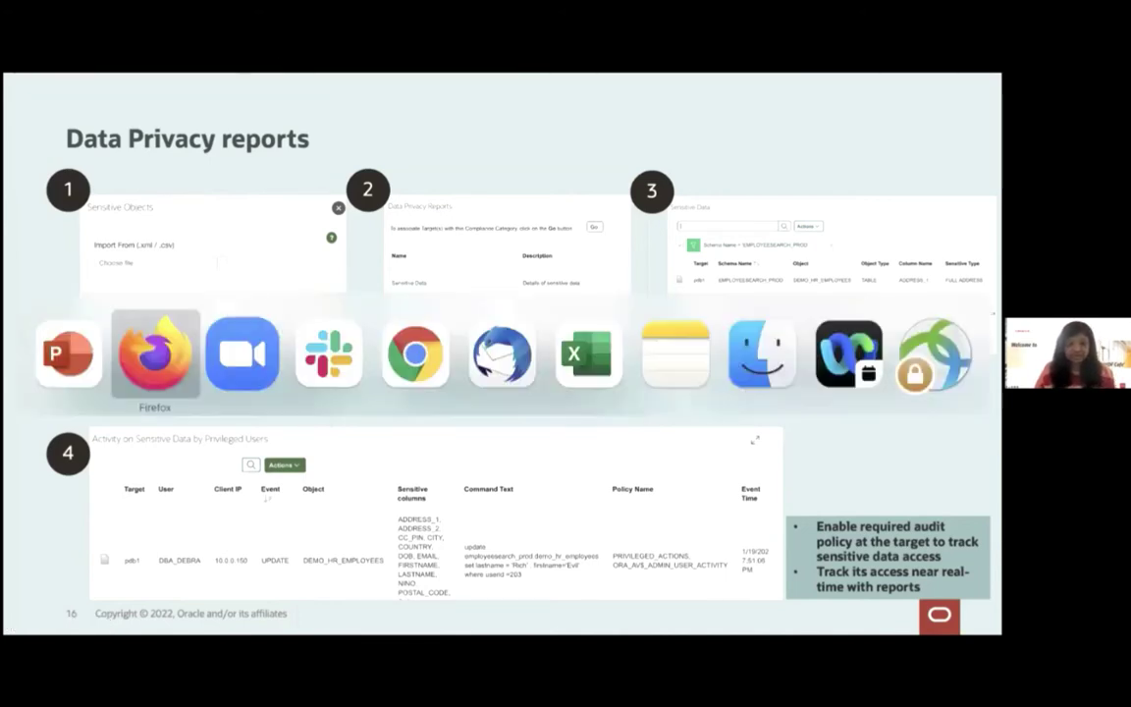
pyautogui.press('super+Tab')
pyautogui.press('super+Tab')
pyautogui.press('super+Tab')
pyautogui.press('super+Tab')
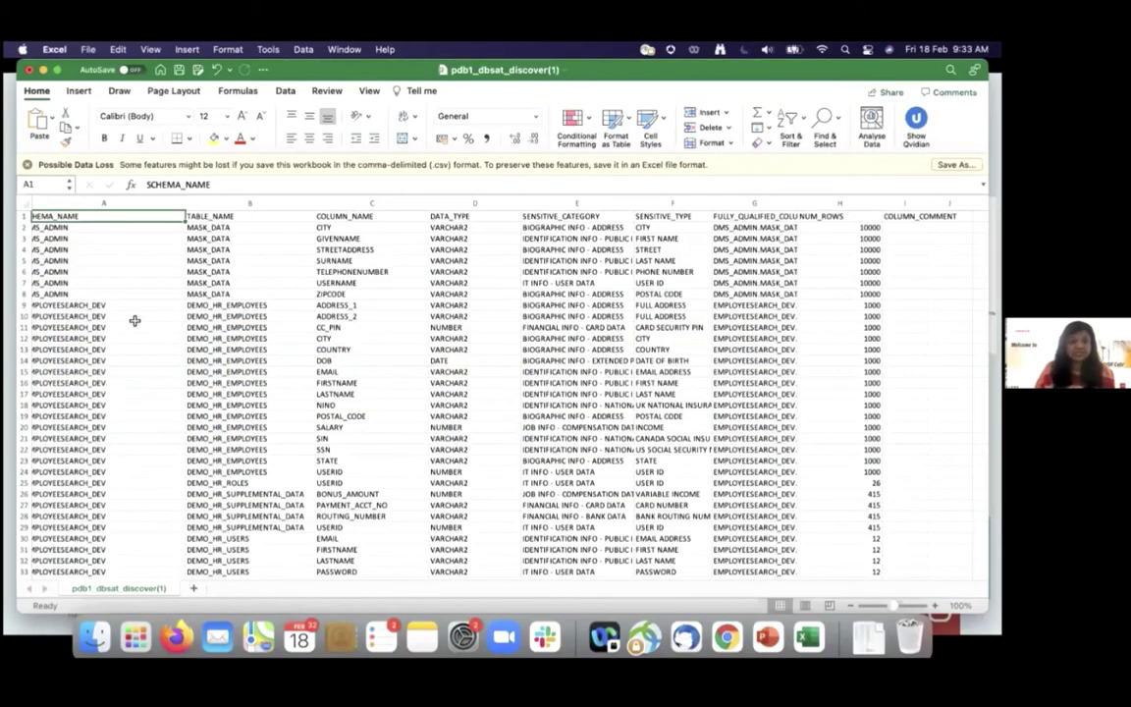
pyautogui.scroll(-2, 135, 320)
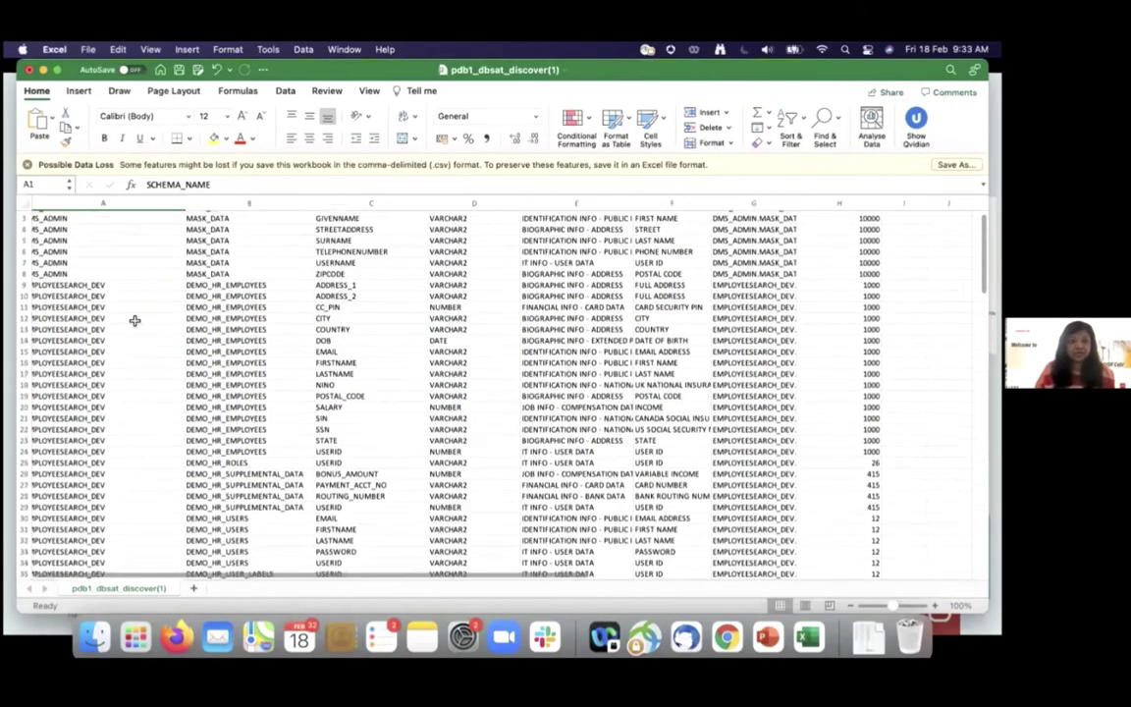
pyautogui.scroll(2, 134, 320)
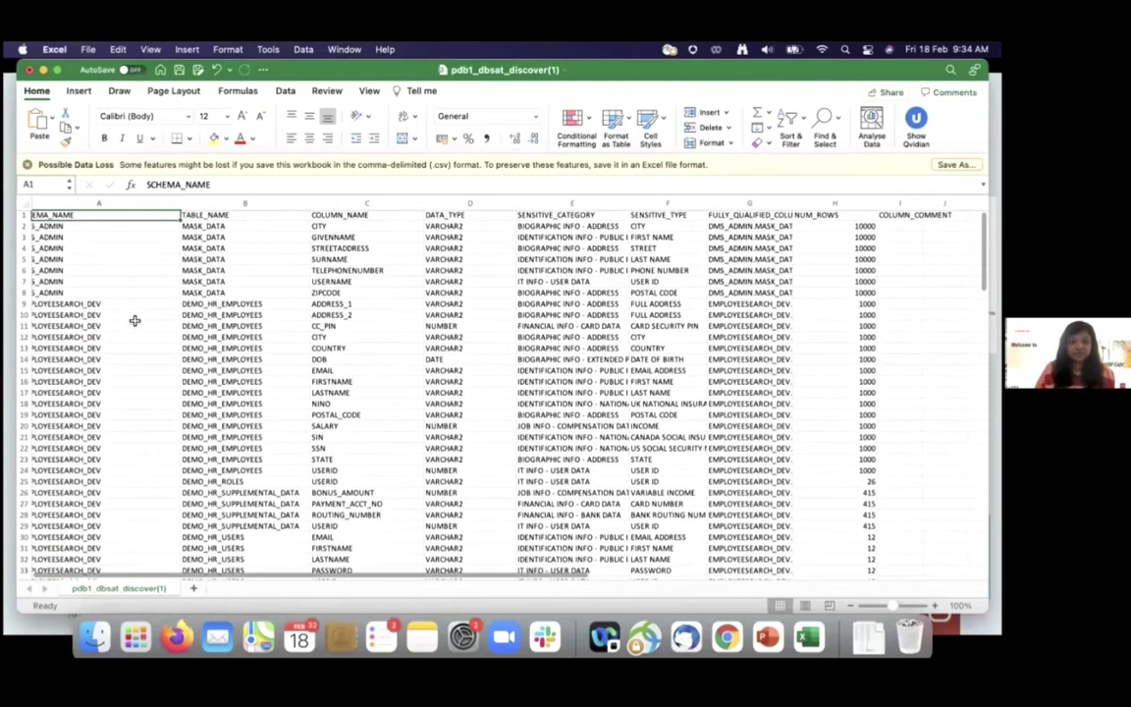
pyautogui.hscroll(-2, 135, 320)
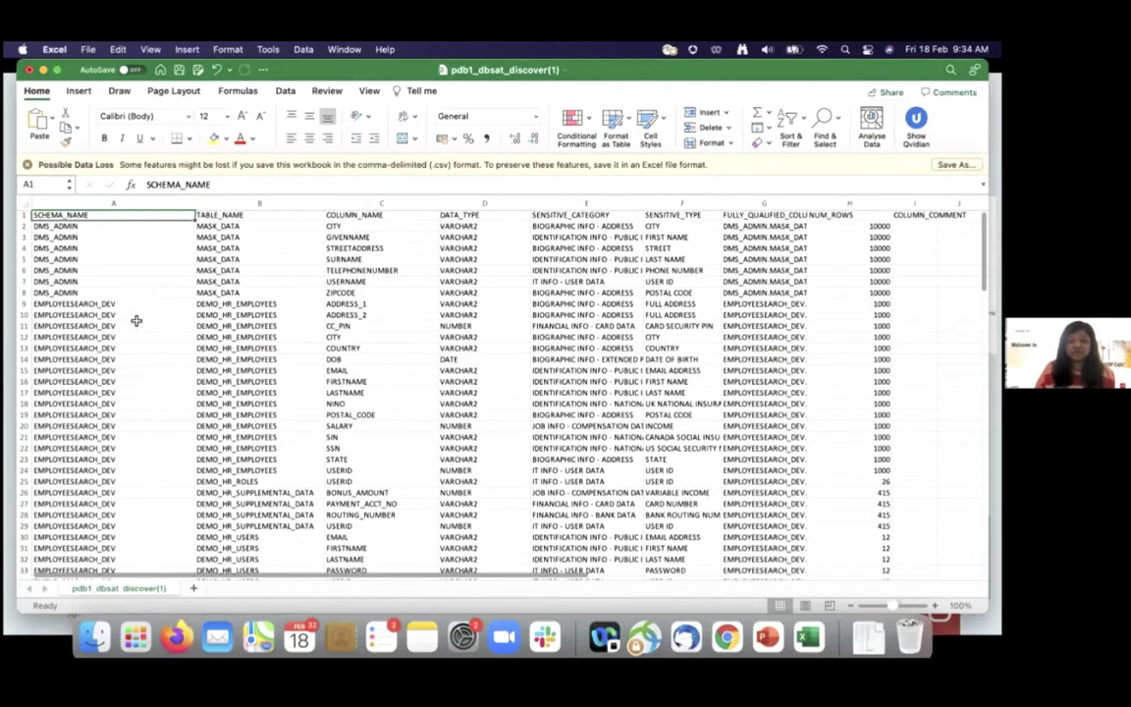
pyautogui.scroll(-1, 137, 320)
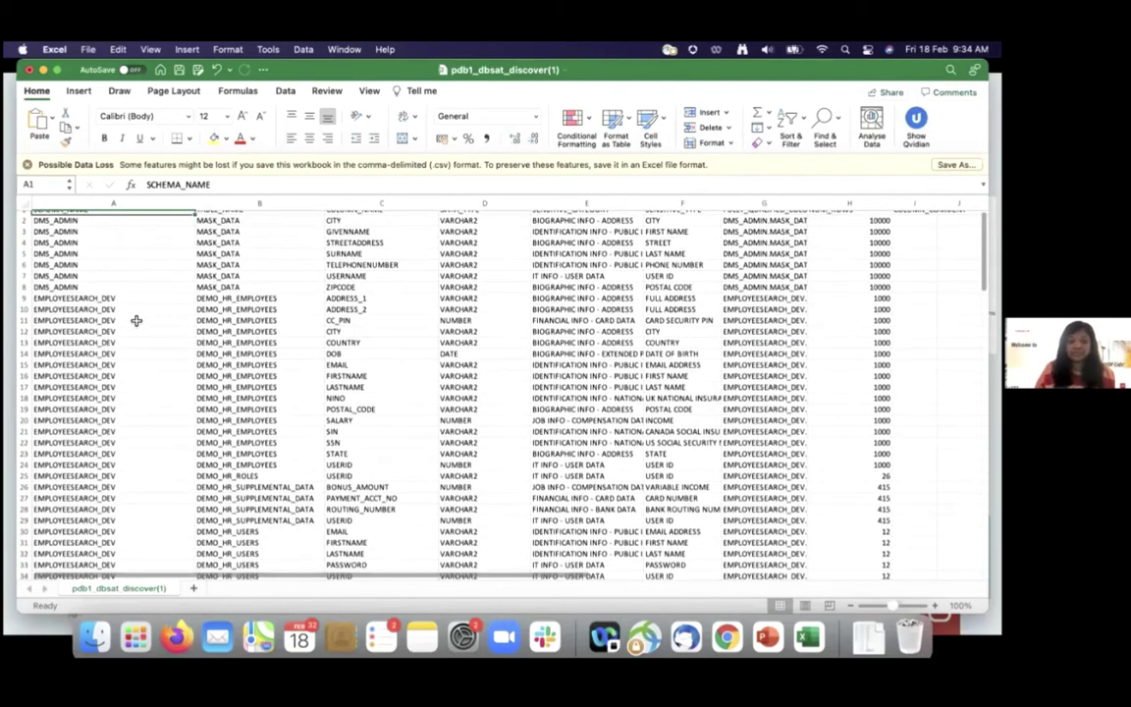
pyautogui.click(137, 320)
pyautogui.scroll(1, 291, 344)
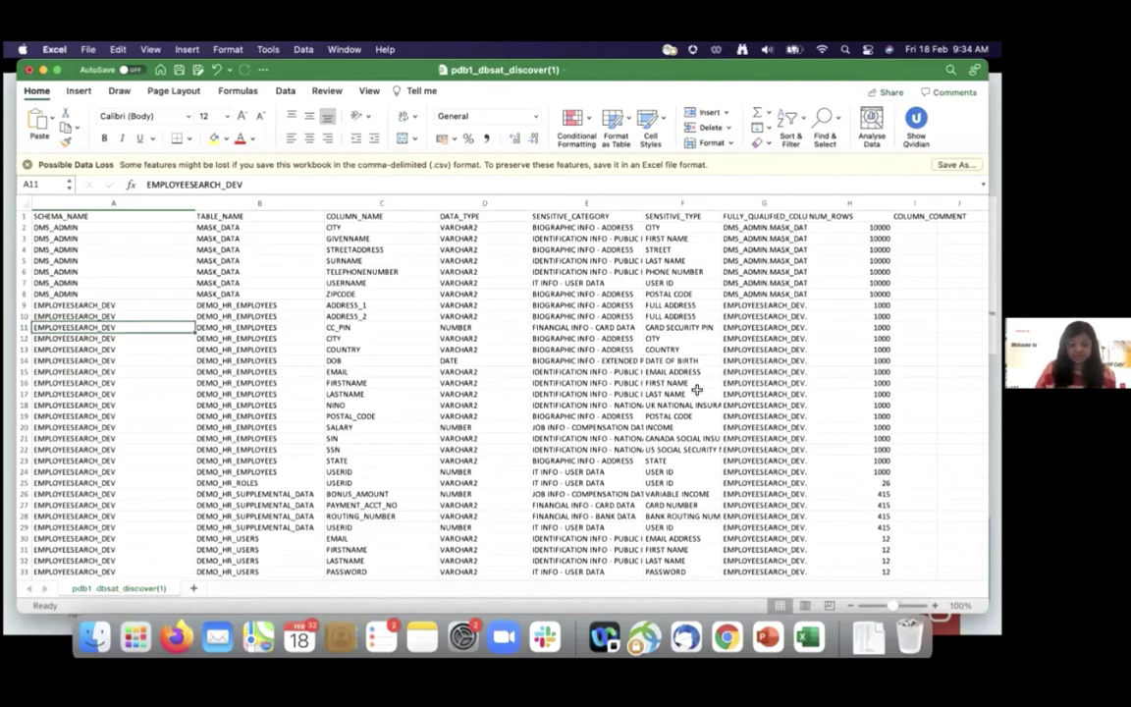
# - Switch to Firefox and view the imported sensitive objects files of the pdb1 target in the Audit Vault admin console
pyautogui.press('super+Tab')
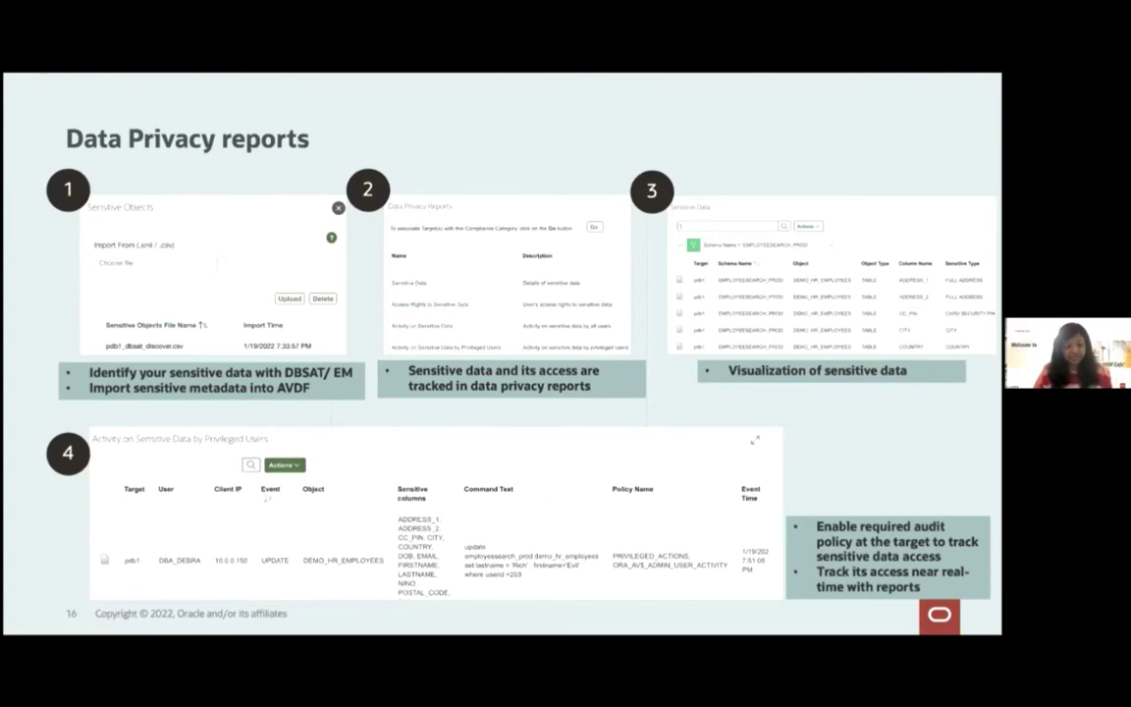
pyautogui.press('super+Tab')
pyautogui.press('super+Tab')
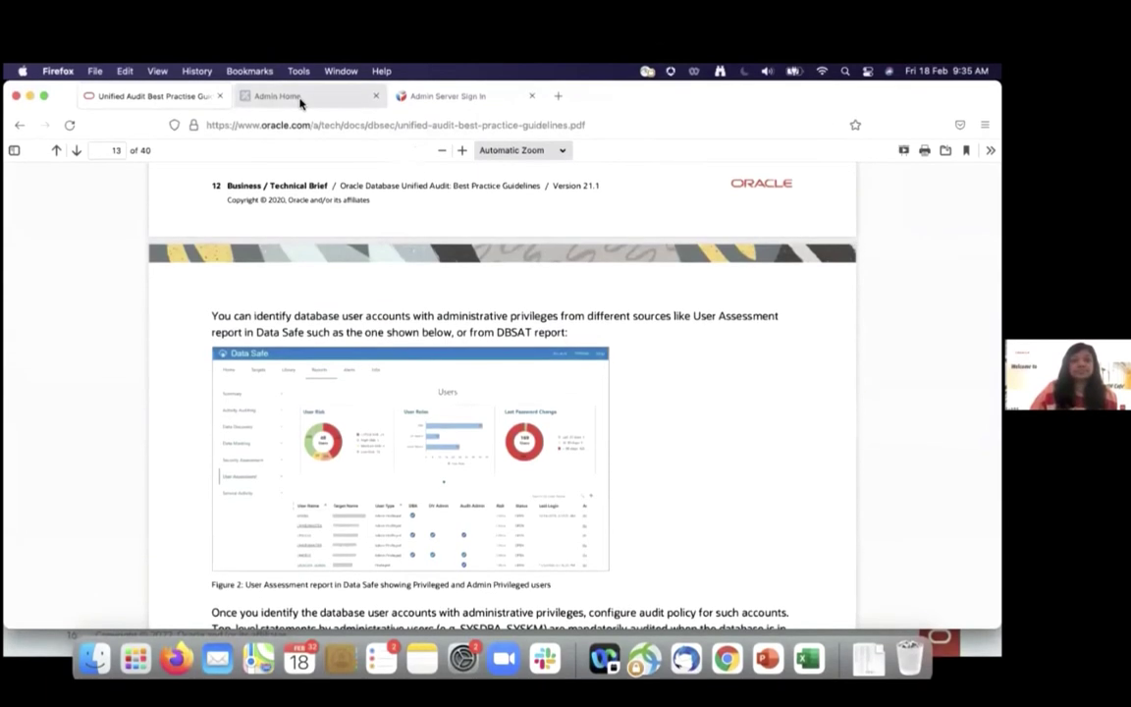
pyautogui.click(295, 80)
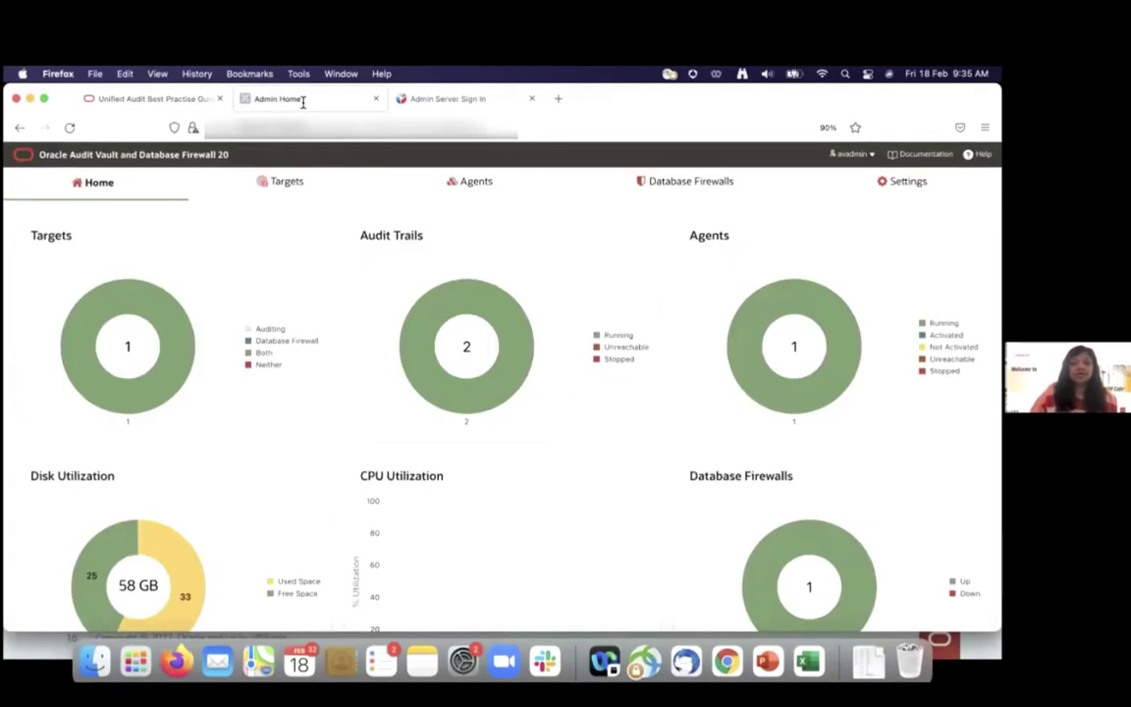
pyautogui.click(289, 187)
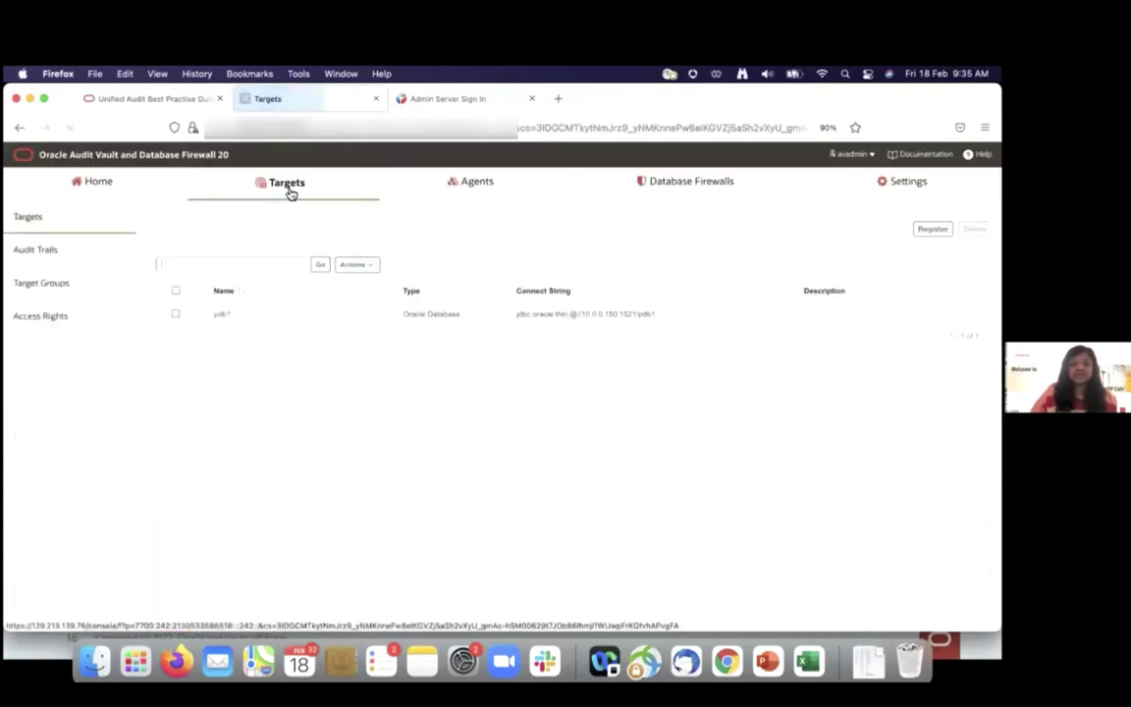
pyautogui.click(223, 316)
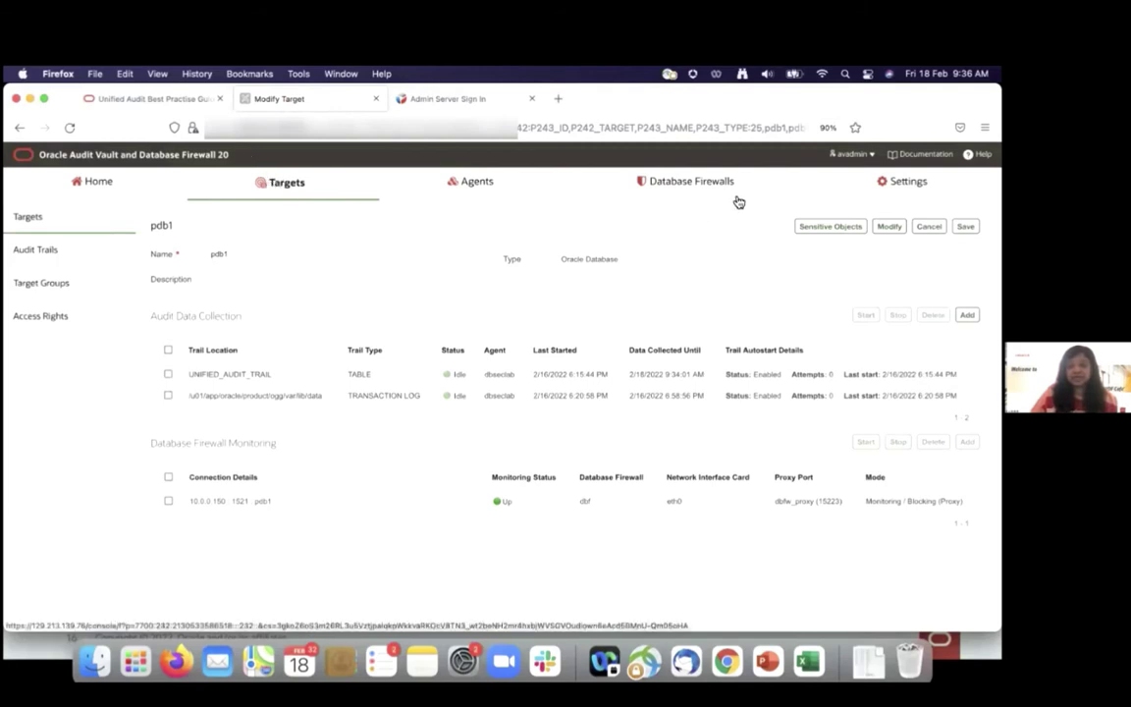
pyautogui.click(835, 228)
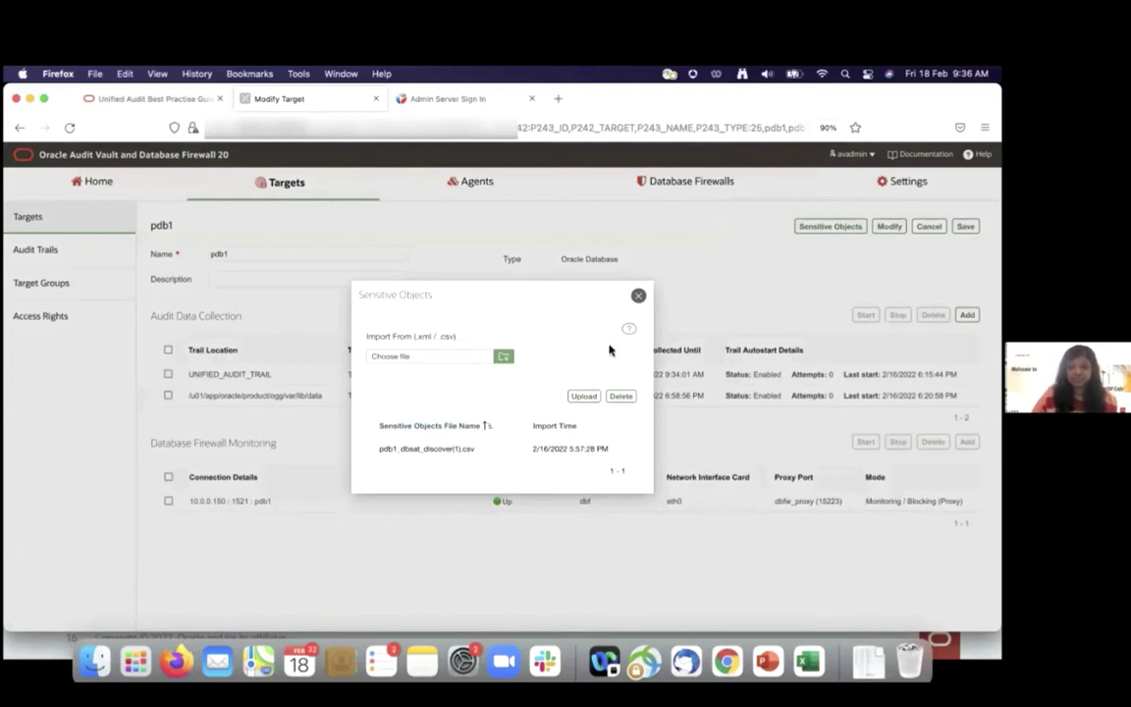
pyautogui.click(638, 298)
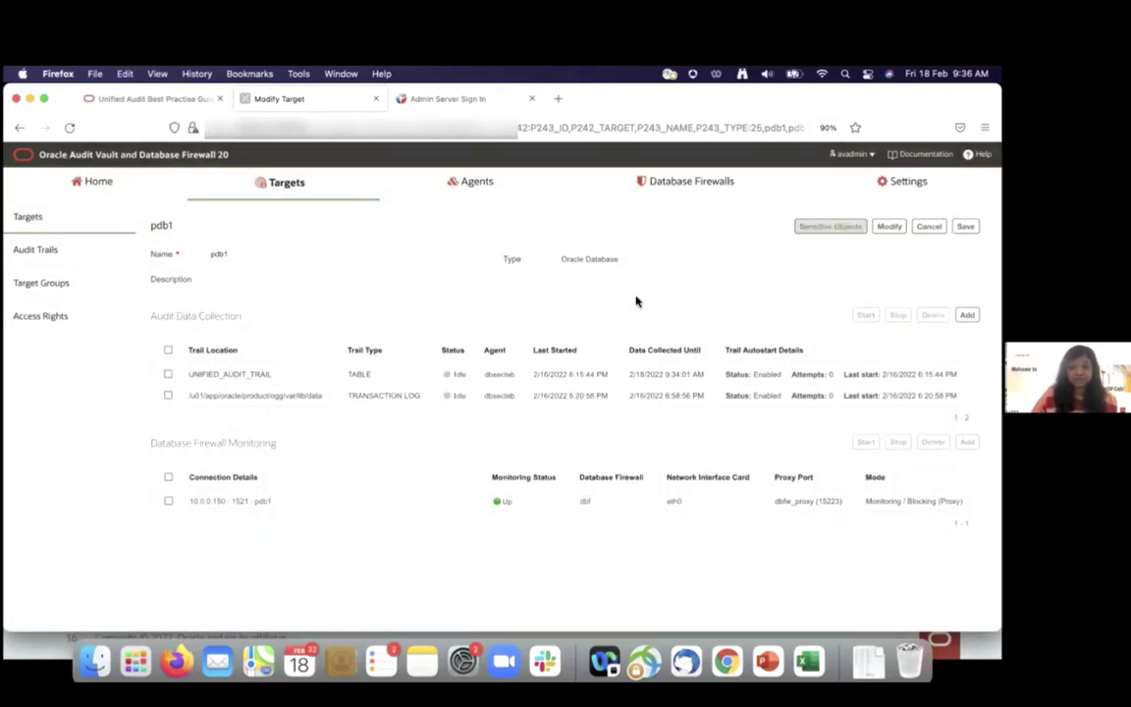
# - Go to the Audit Vault auditor console's browser window and sign in with the saved AVAUDITOR login
pyautogui.press('super+Tab')
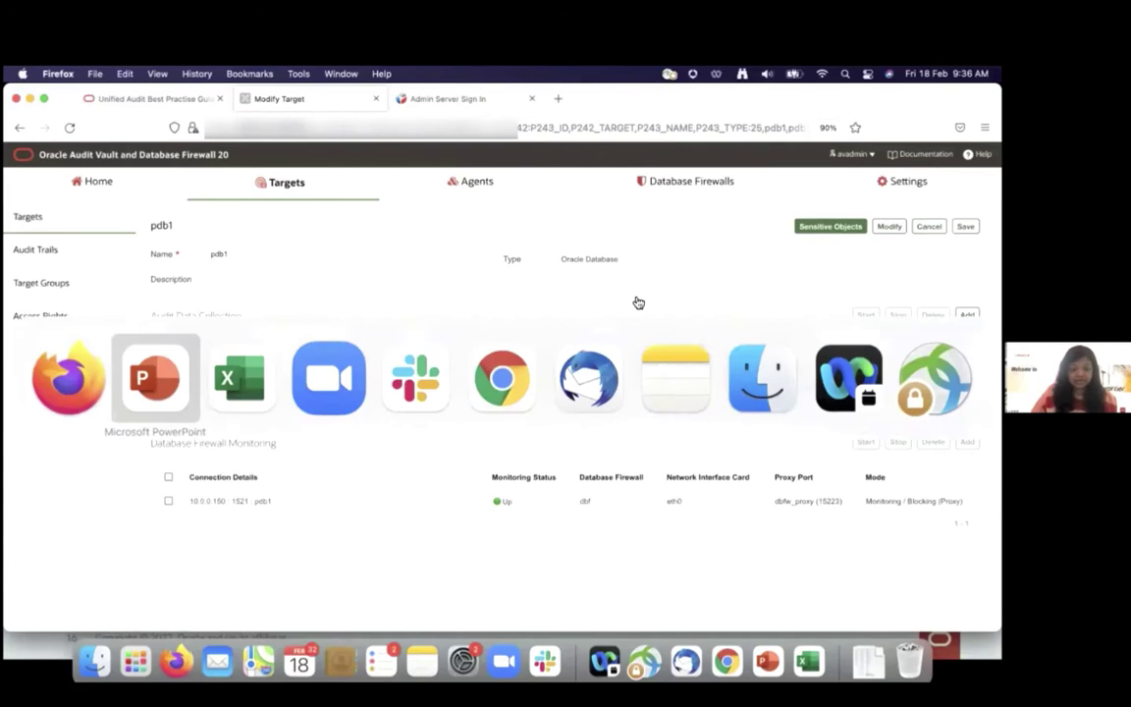
pyautogui.press('super+Tab')
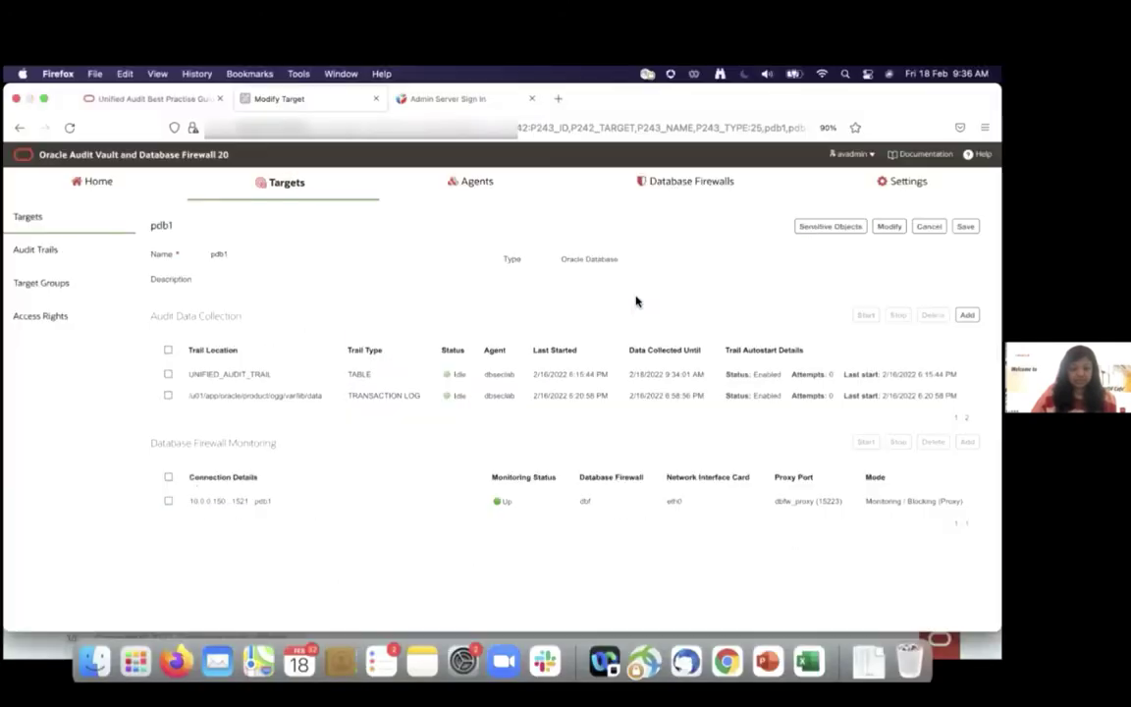
pyautogui.press('super+grave')
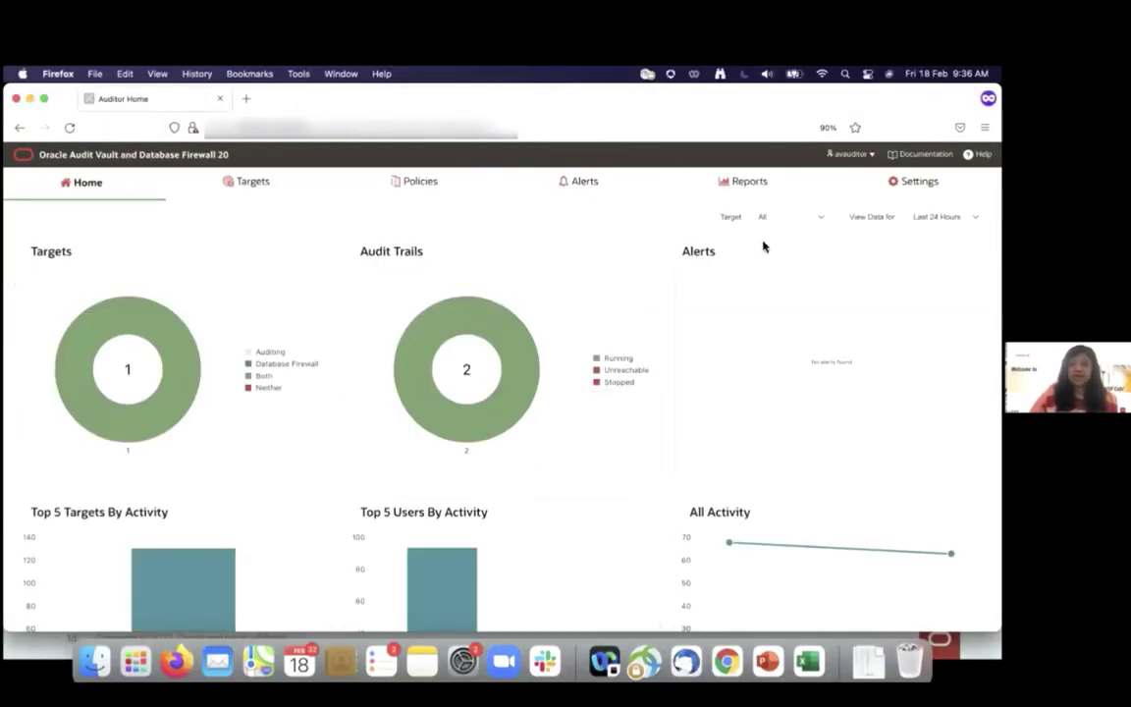
pyautogui.click(737, 181)
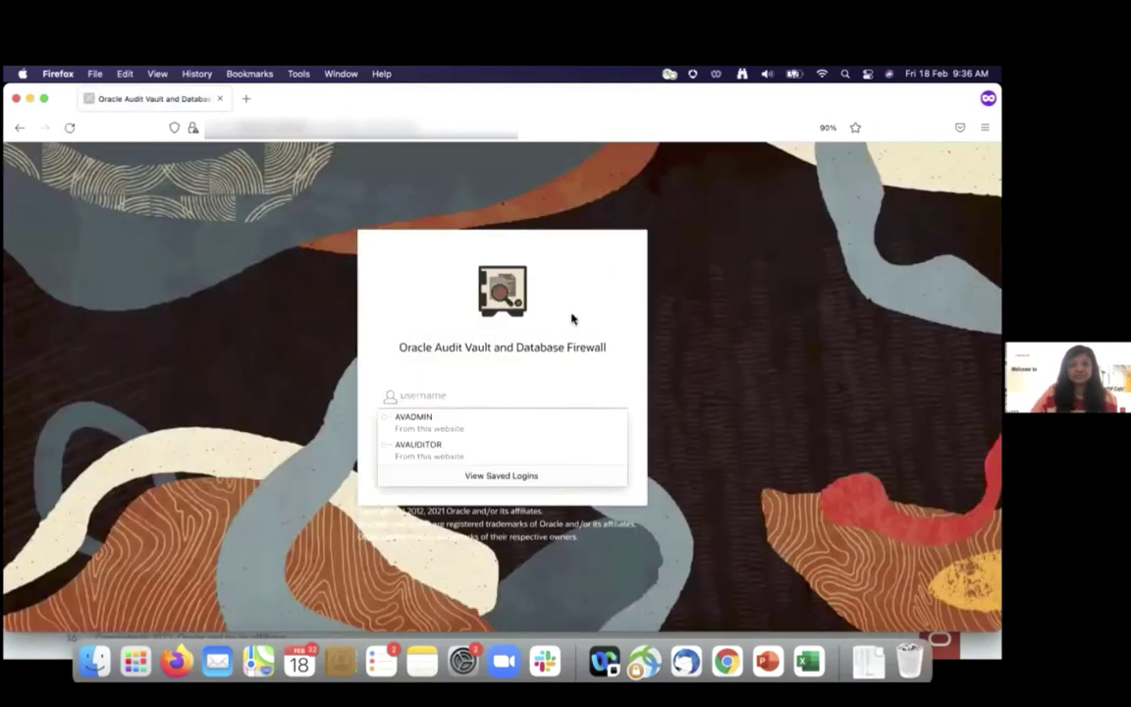
pyautogui.click(467, 448)
pyautogui.click(490, 469)
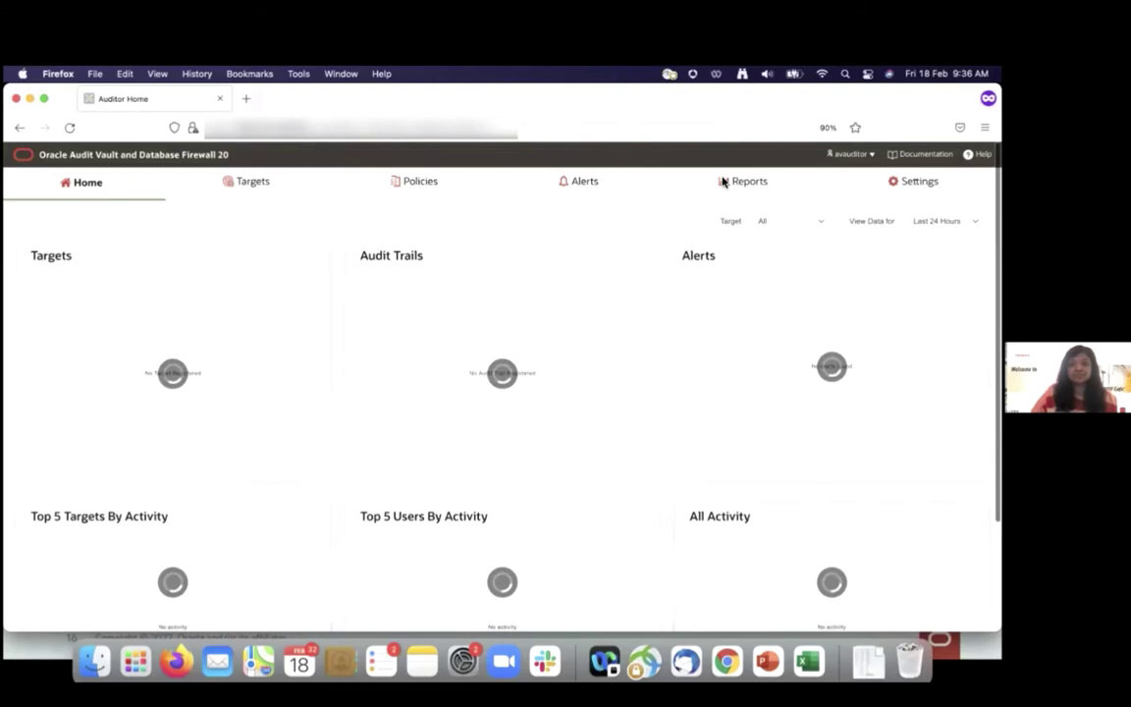
# - View the Sensitive Data report among the Data Privacy (GDPR) compliance reports
pyautogui.click(734, 182)
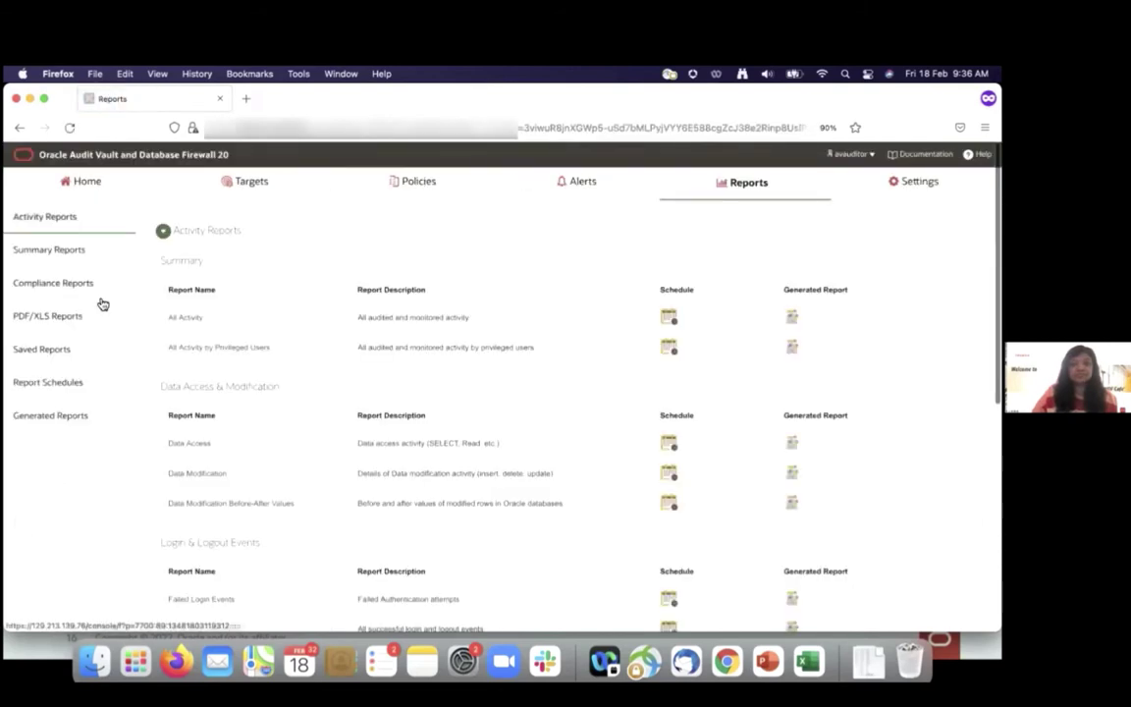
pyautogui.click(61, 285)
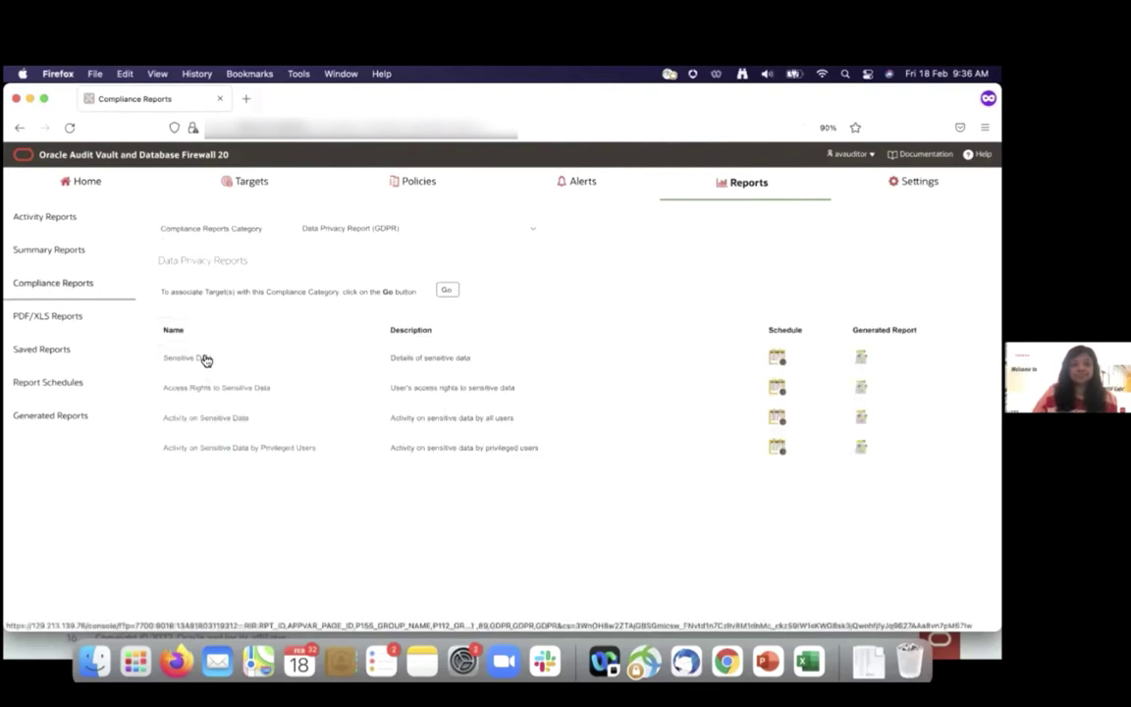
pyautogui.click(204, 357)
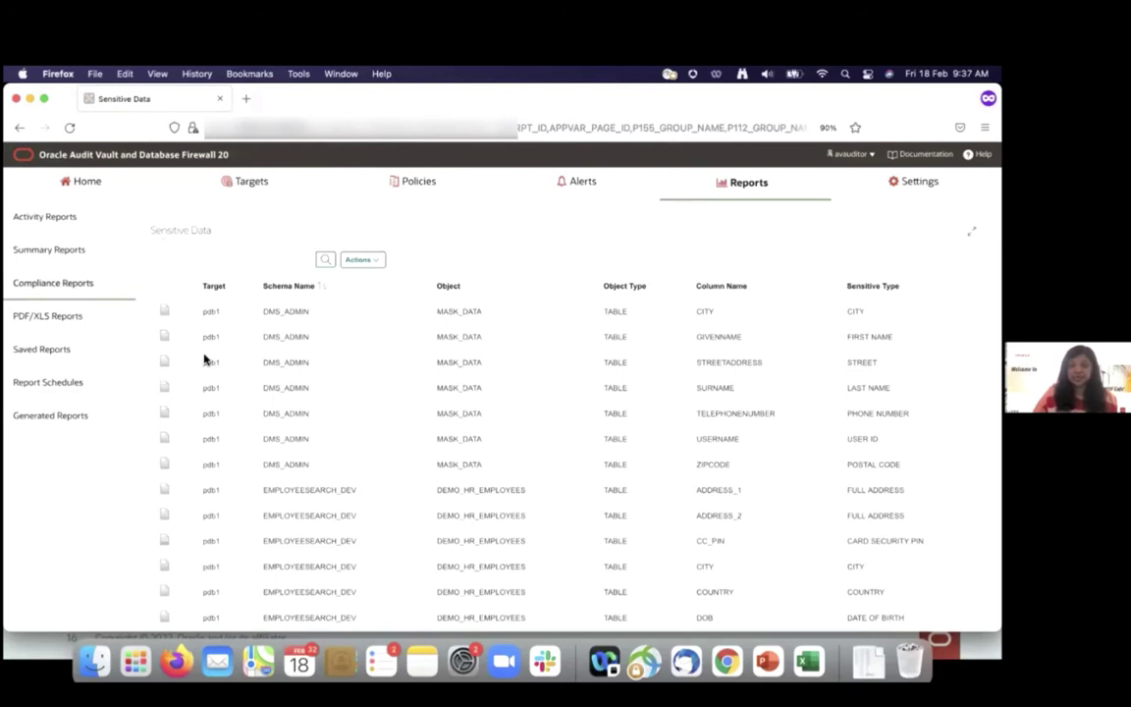
# - Remove the last-24-hours filter from the Activity on Sensitive Data report and highlight the first record's object and sensitive columns
pyautogui.click(35, 286)
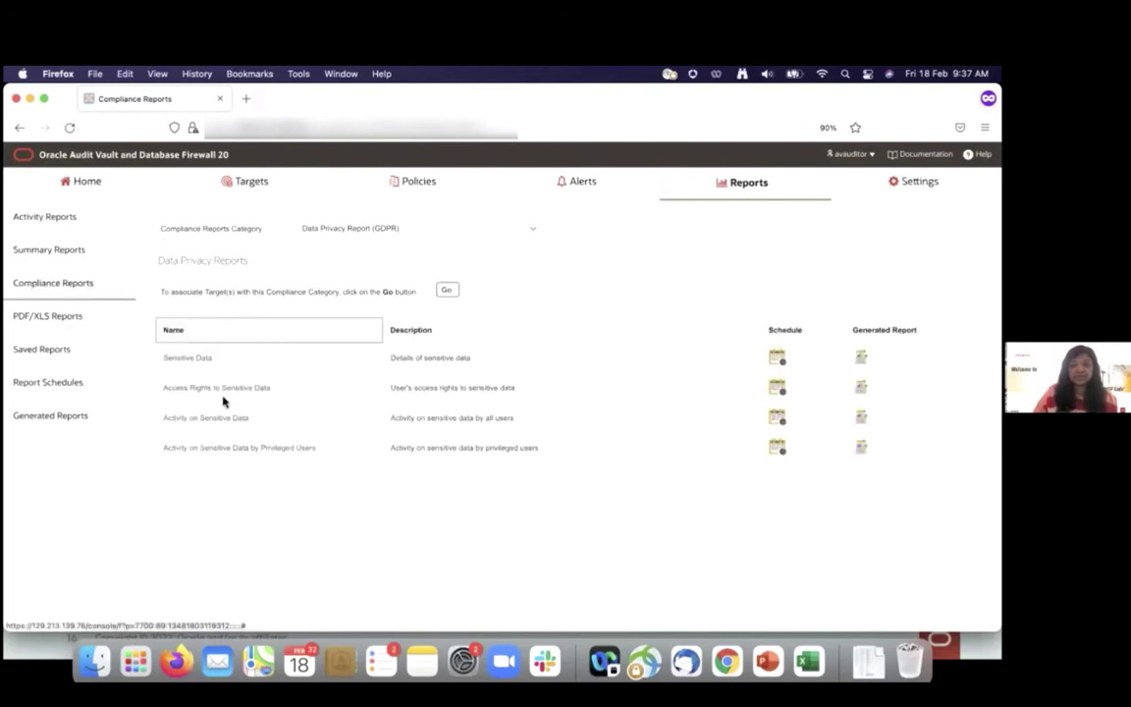
pyautogui.click(227, 421)
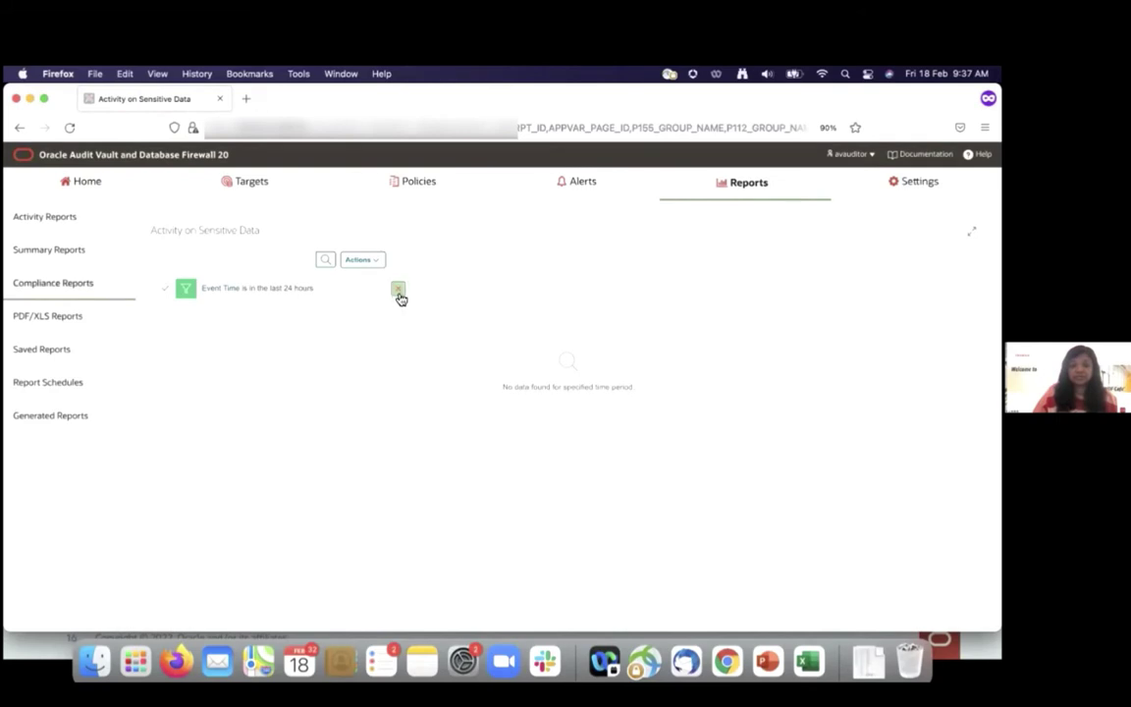
pyautogui.click(397, 288)
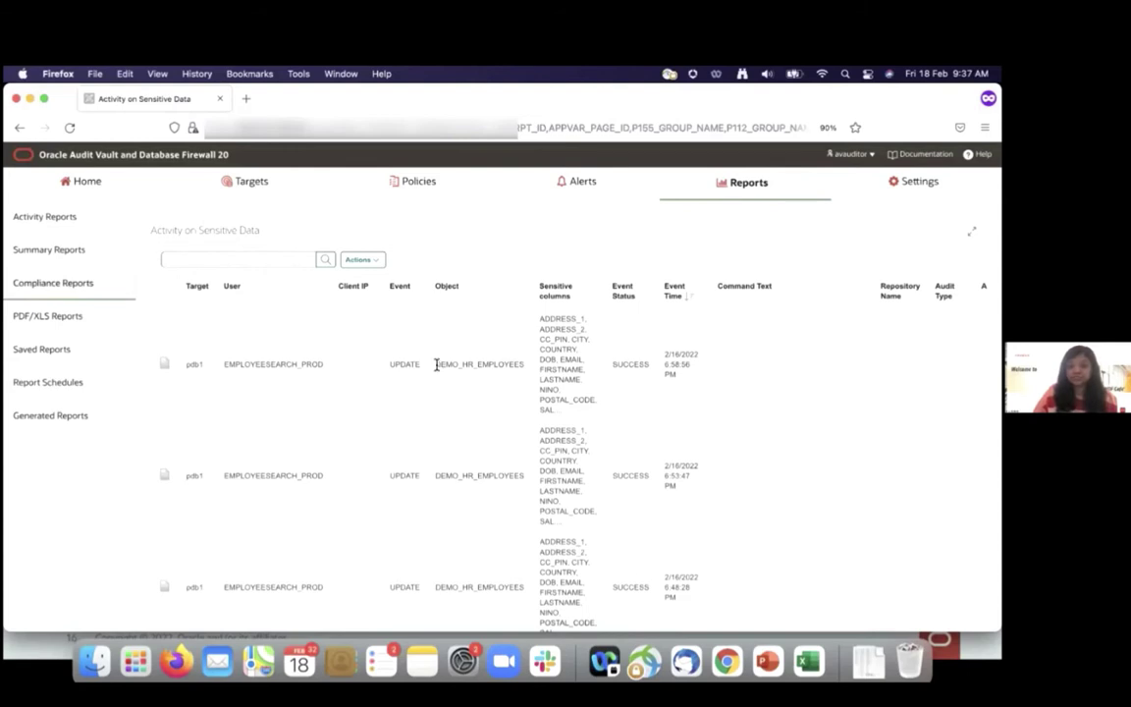
pyautogui.moveTo(434, 366); pyautogui.dragTo(525, 369)
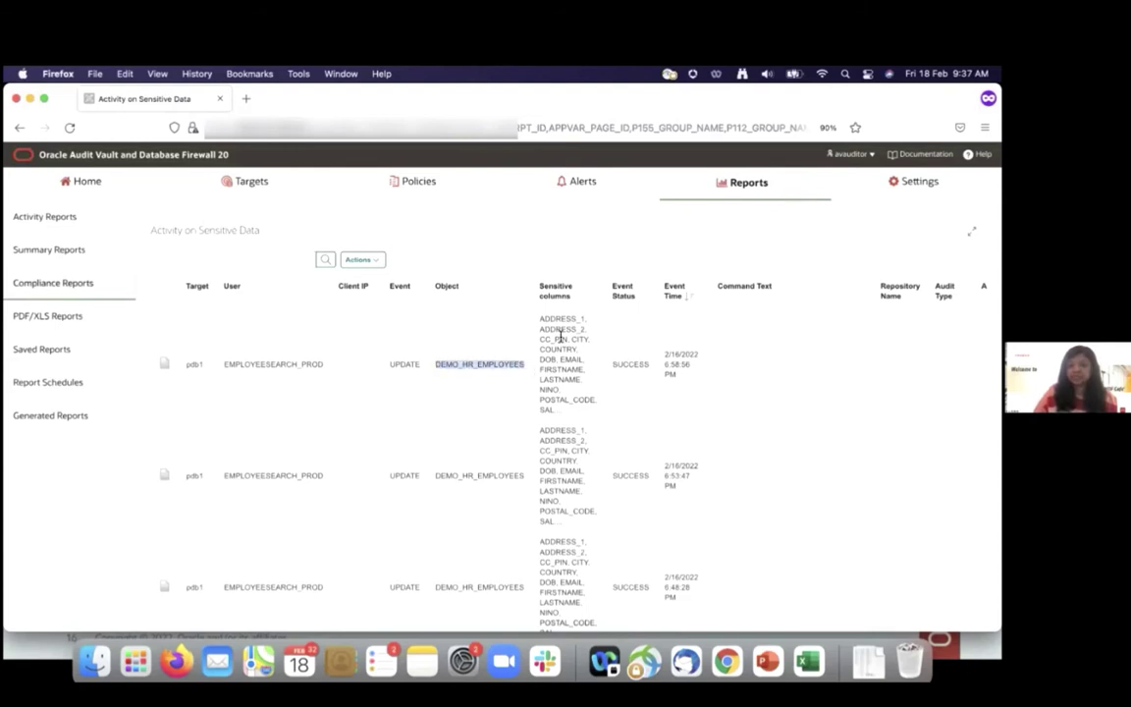
pyautogui.moveTo(547, 319); pyautogui.dragTo(595, 400)
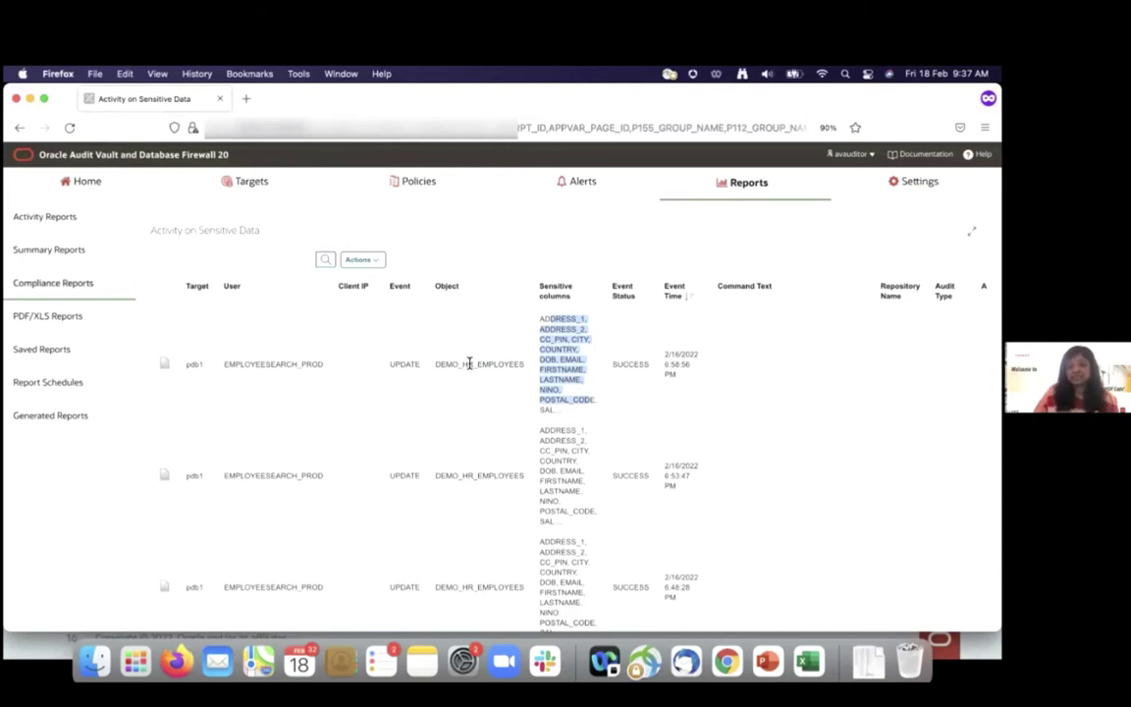
# - Switch to the PowerPoint slideshow and advance to the slide on tracking before/after value changes
pyautogui.click(767, 662)
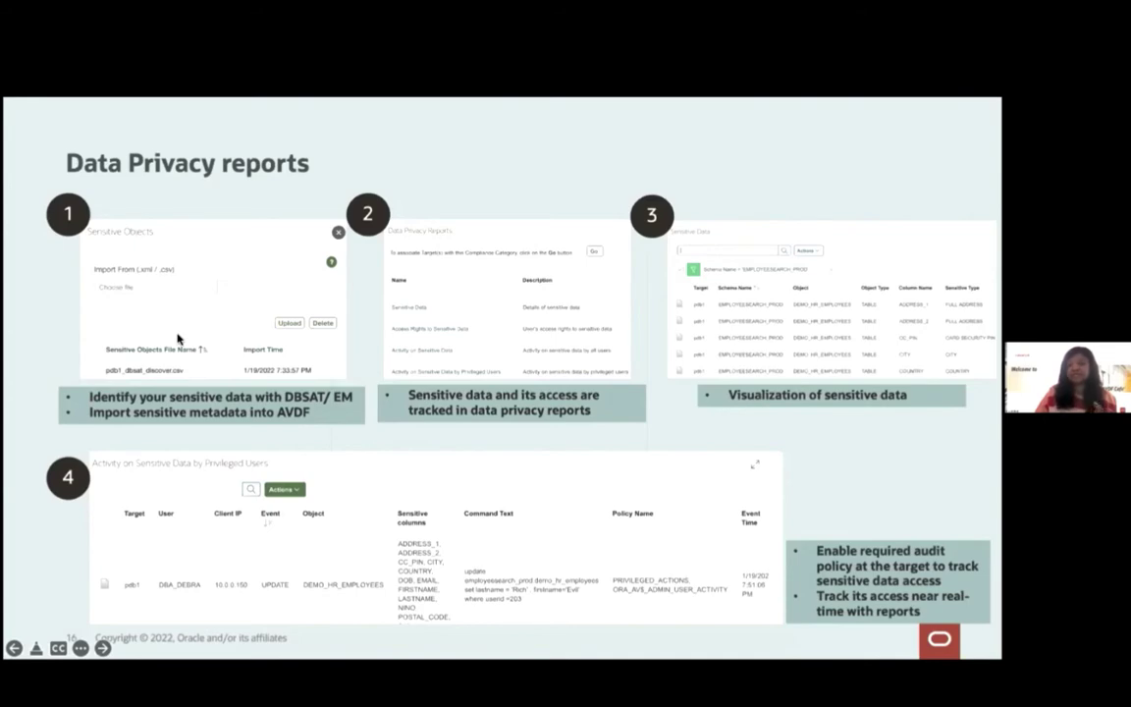
pyautogui.click(101, 649)
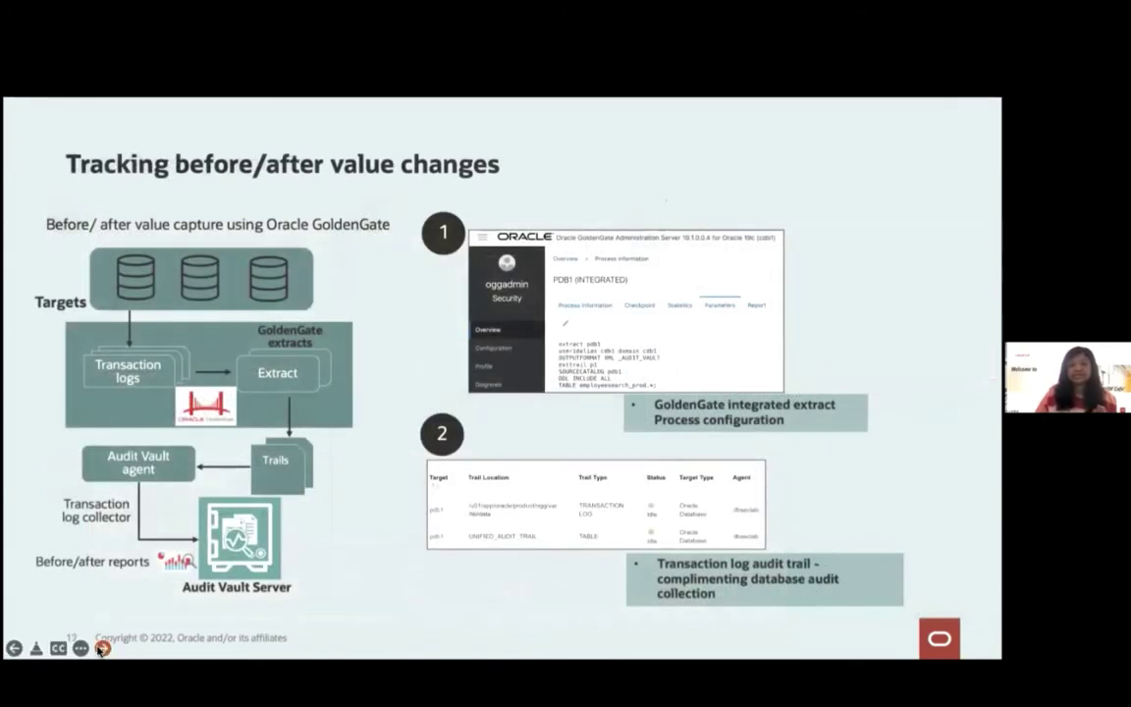
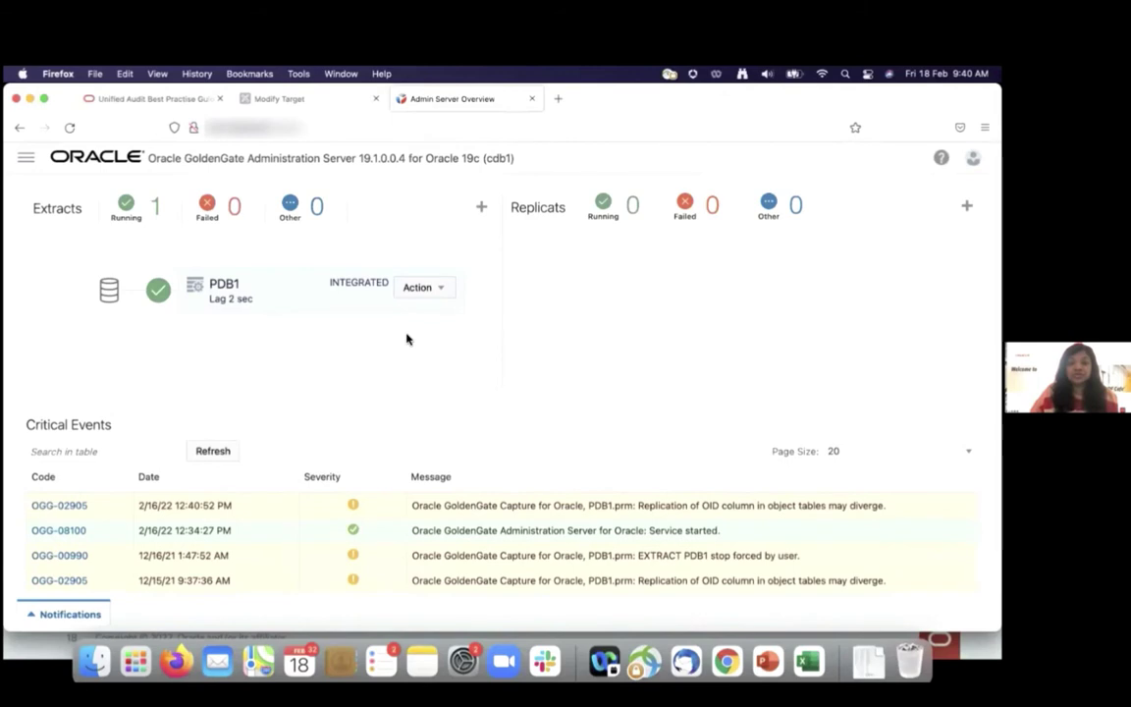
# - View the extract types offered for a new GoldenGate extract, and inspect the process information of the existing PDB1 extract
pyautogui.click(481, 207)
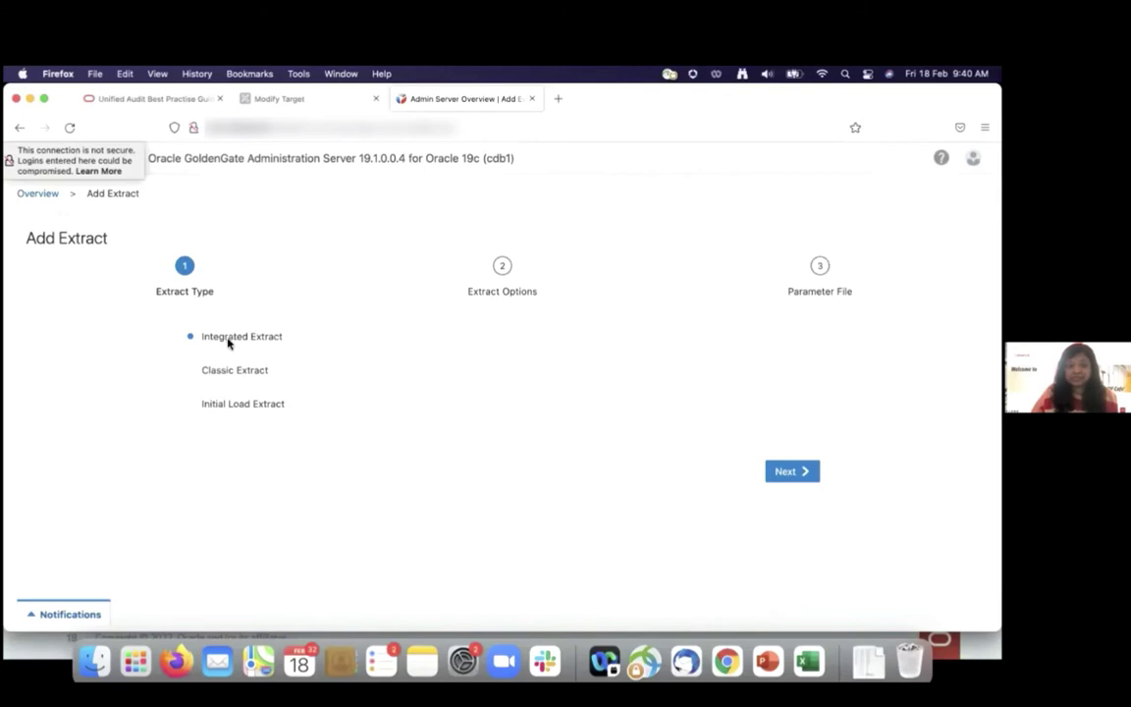
pyautogui.click(38, 193)
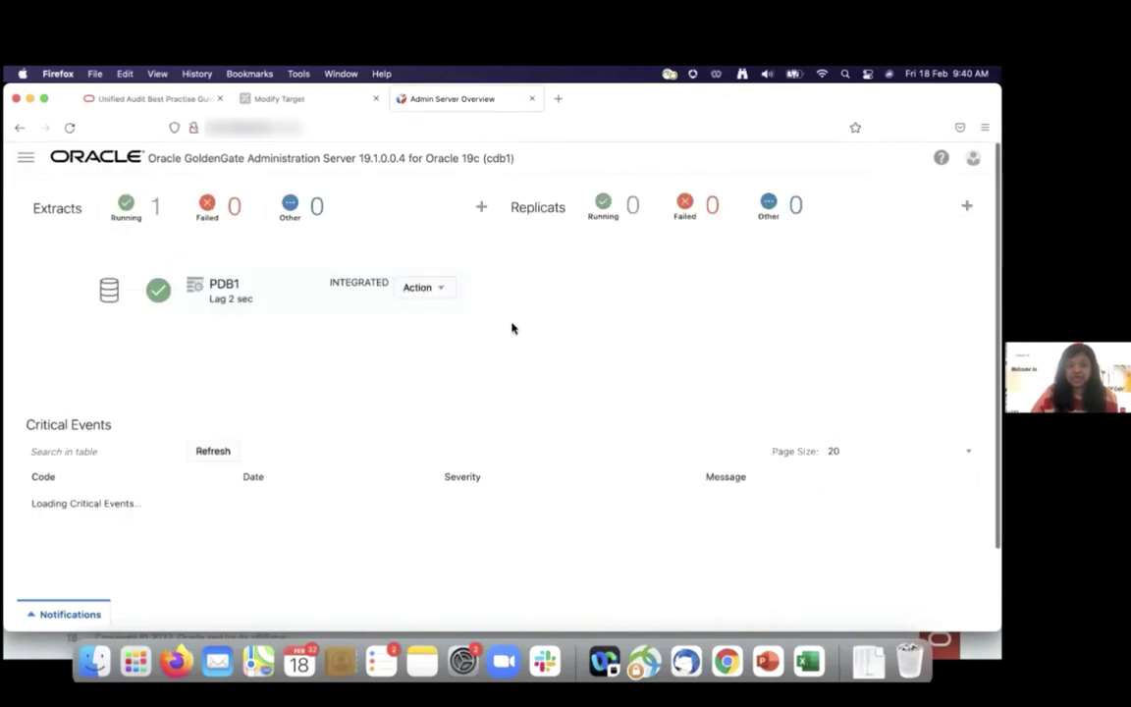
pyautogui.click(437, 289)
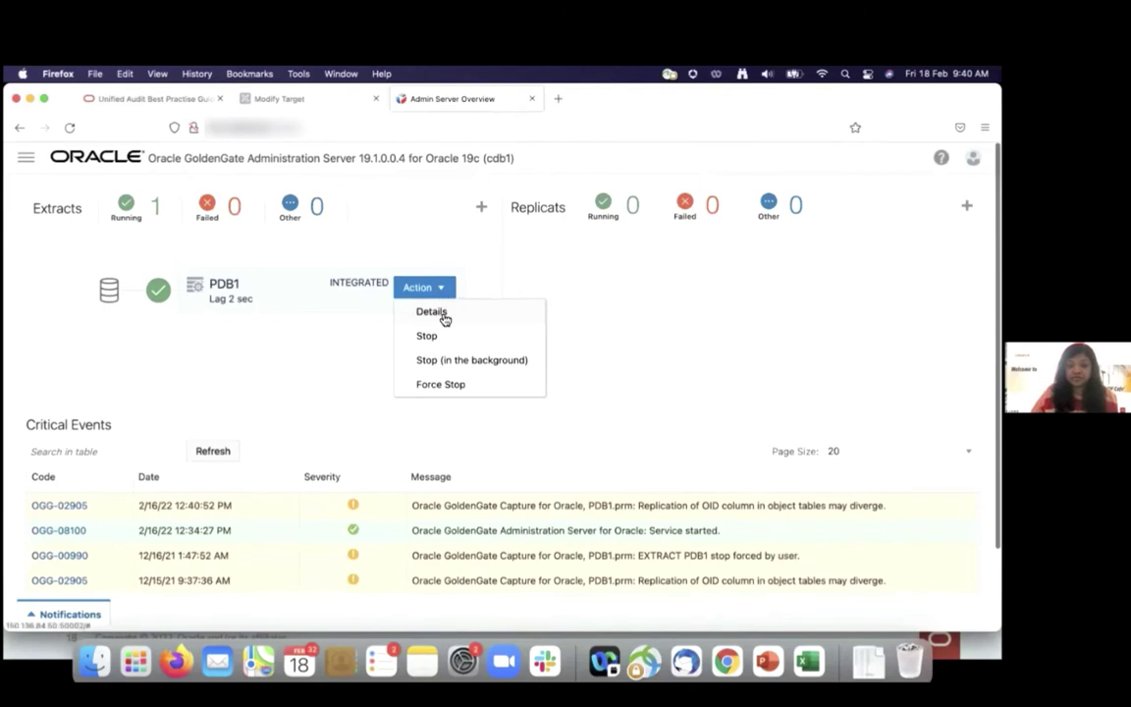
pyautogui.click(443, 315)
pyautogui.scroll(-2, 520, 470)
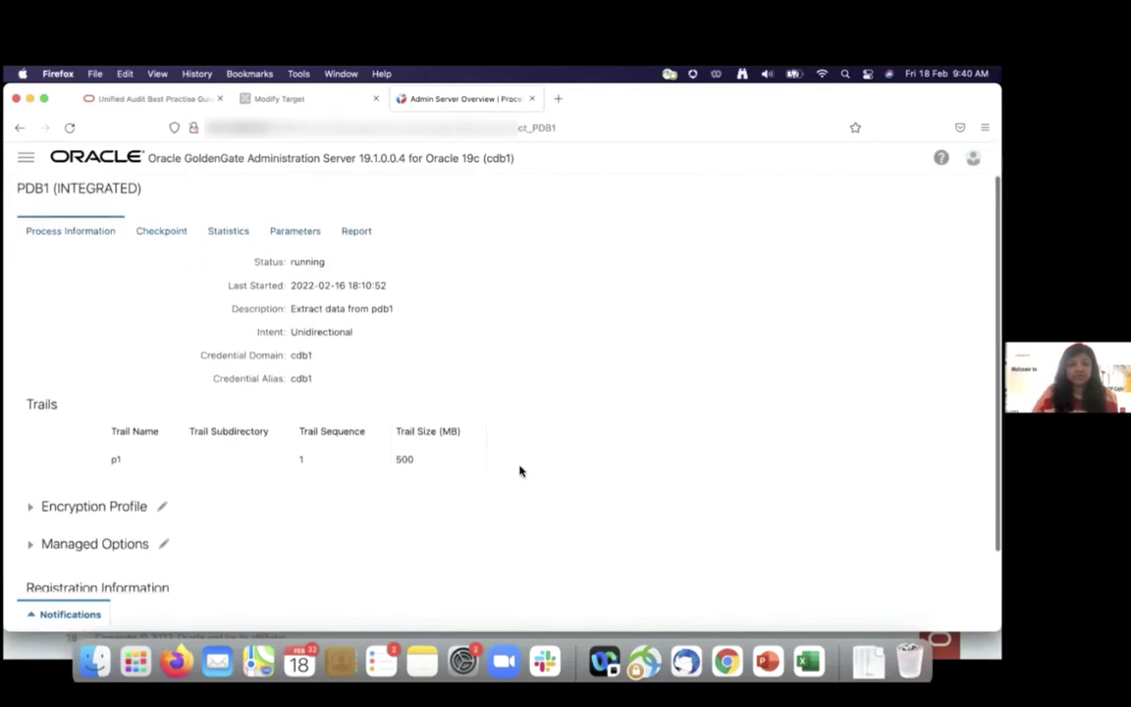
pyautogui.scroll(-1, 521, 471)
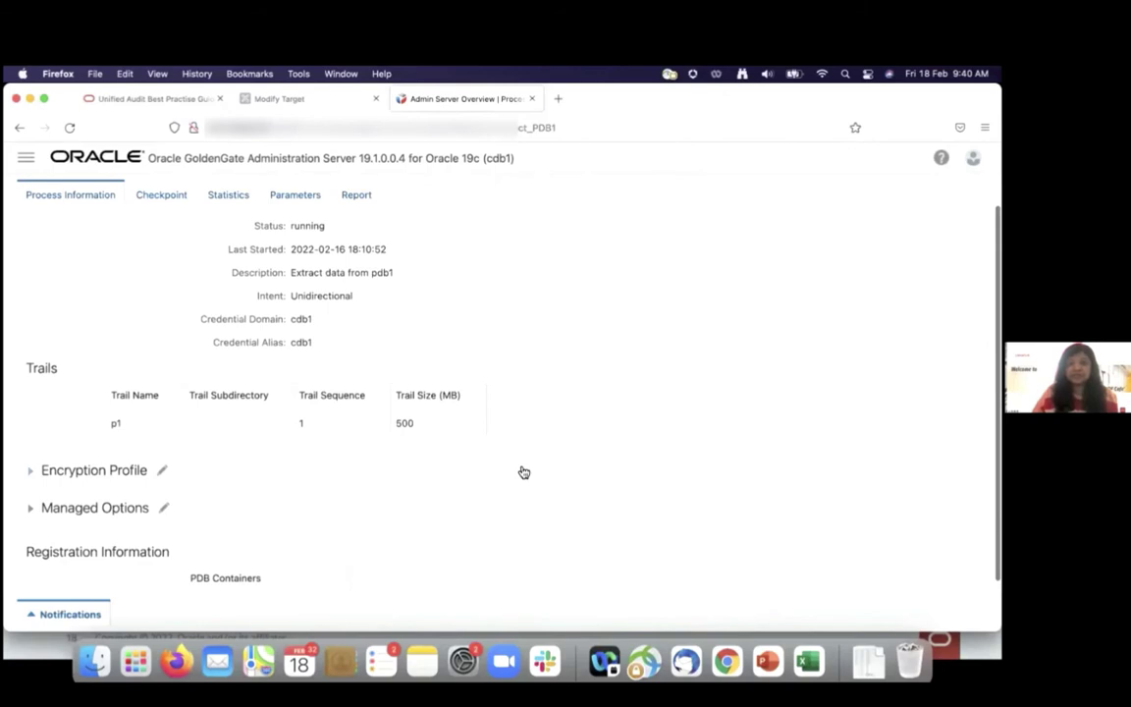
# - Examine the PDB1 extract's process information, including its credentials, trails and registered PDB containers
pyautogui.scroll(-3, 524, 472)
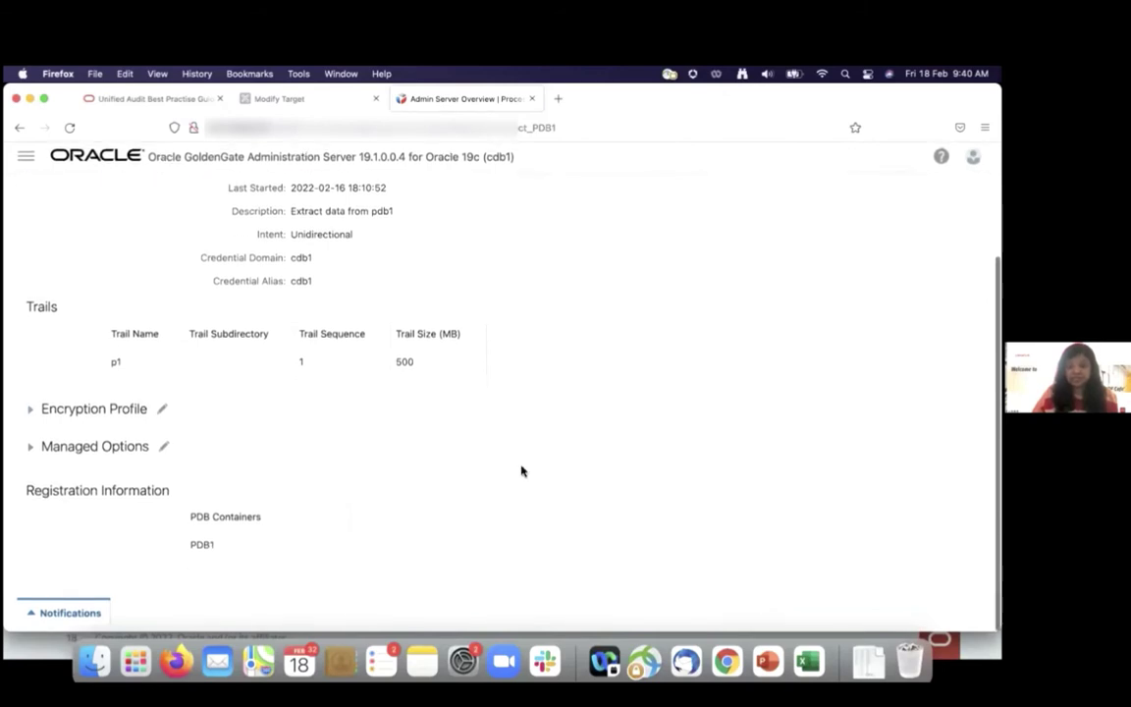
pyautogui.scroll(1, 523, 472)
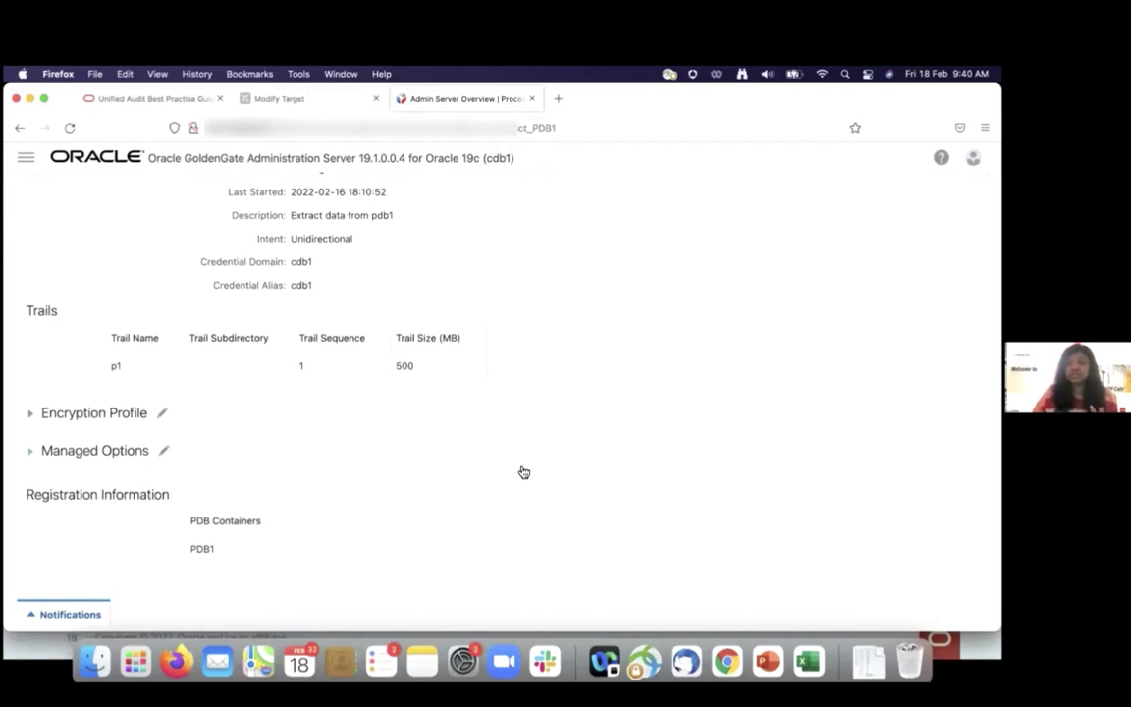
pyautogui.scroll(6, 524, 472)
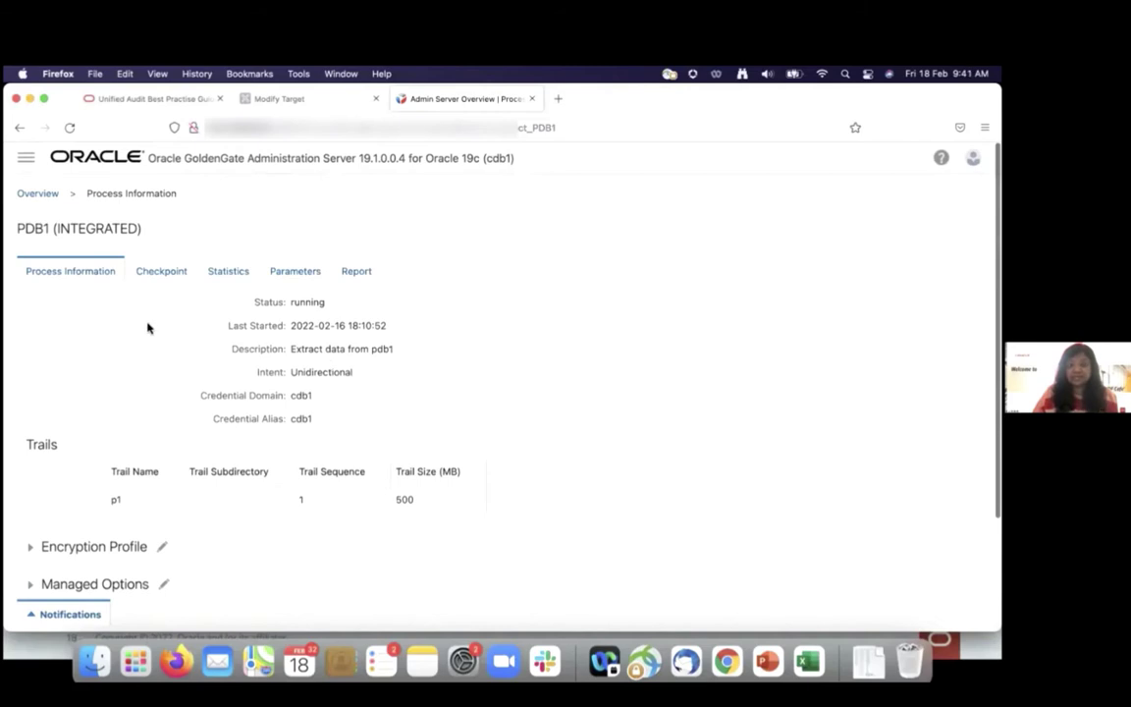
pyautogui.scroll(-6, 154, 330)
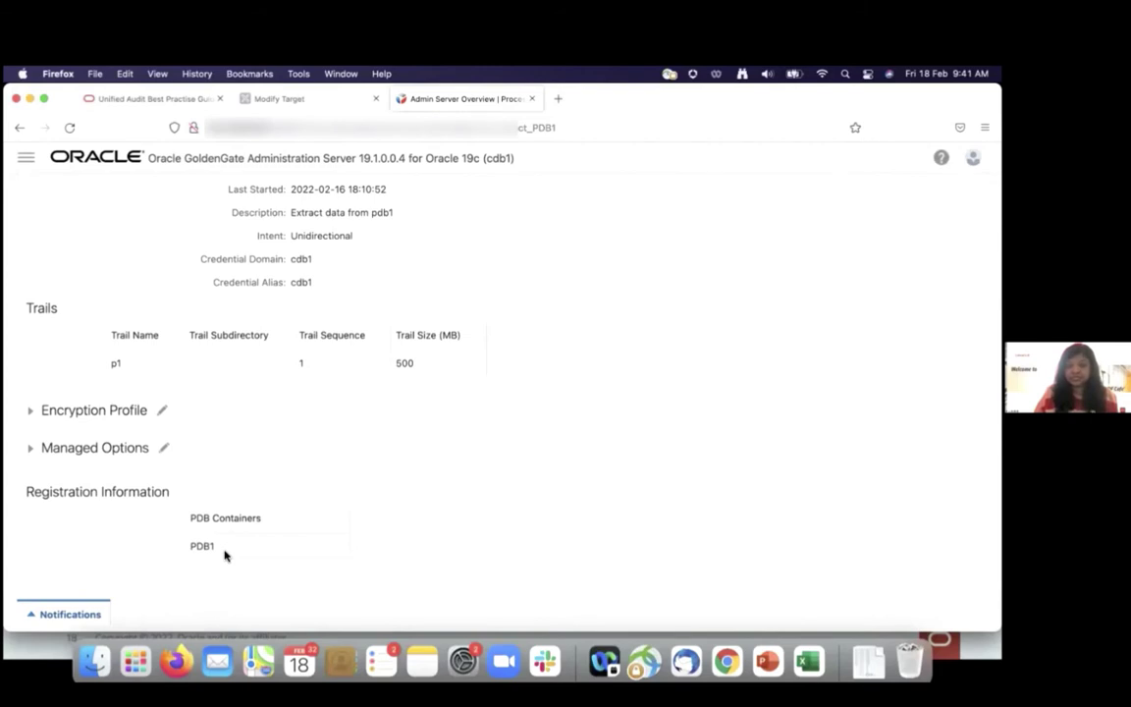
pyautogui.scroll(6, 316, 455)
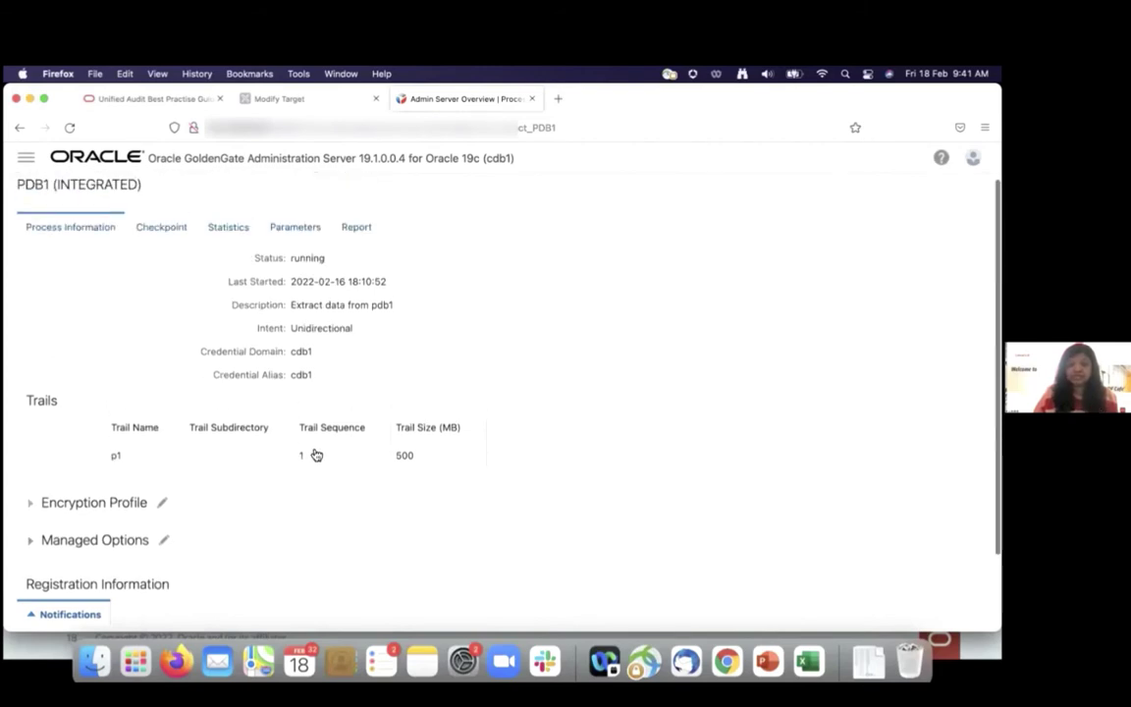
# - View the PDB1 extract's parameters and highlight the DDL INCLUDE ALL and TABLE employeesearch_prod.* lines
pyautogui.click(288, 281)
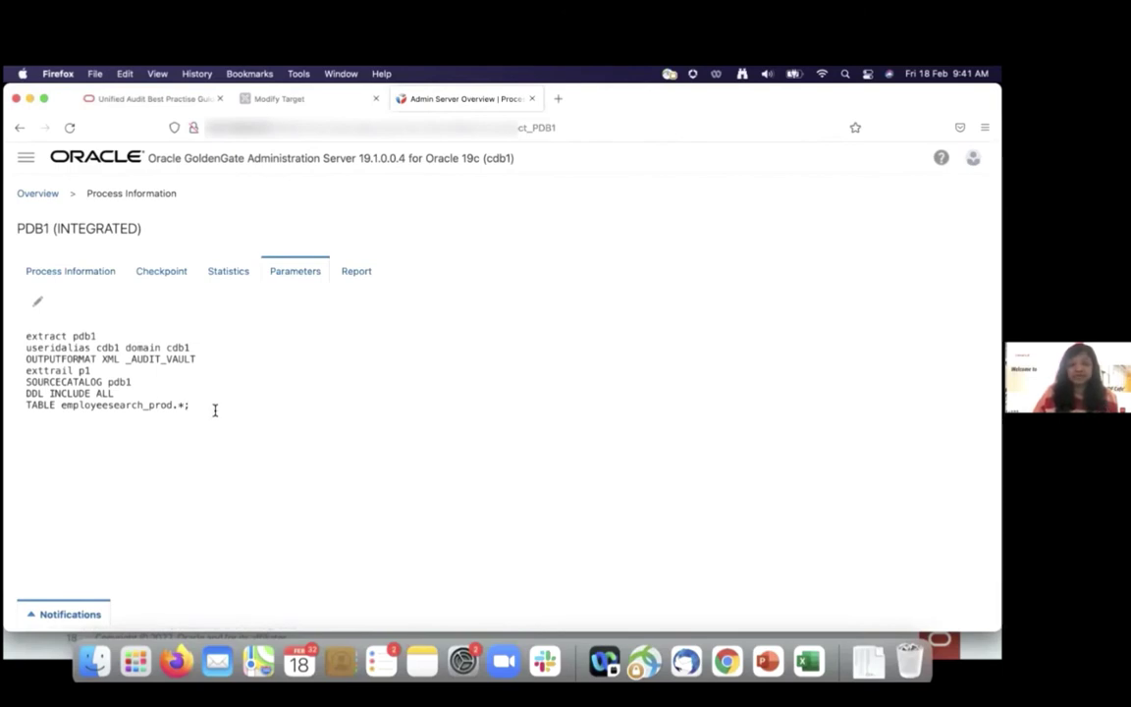
pyautogui.tripleClick(28, 409)
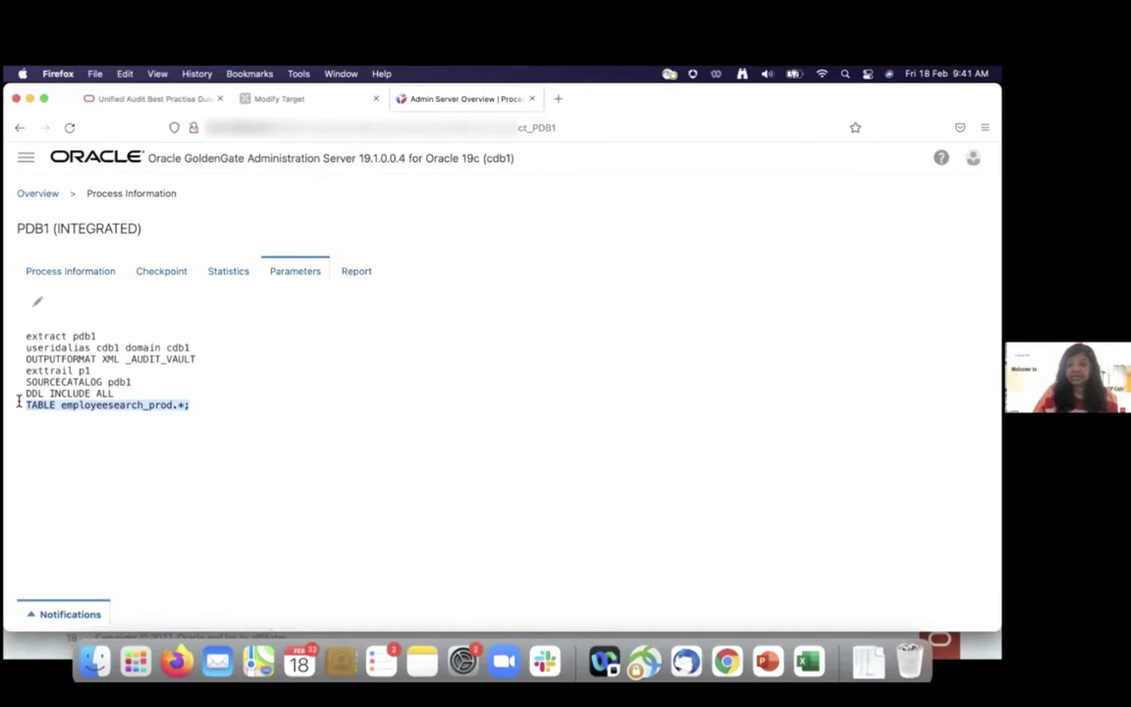
pyautogui.moveTo(17, 400); pyautogui.dragTo(20, 387)
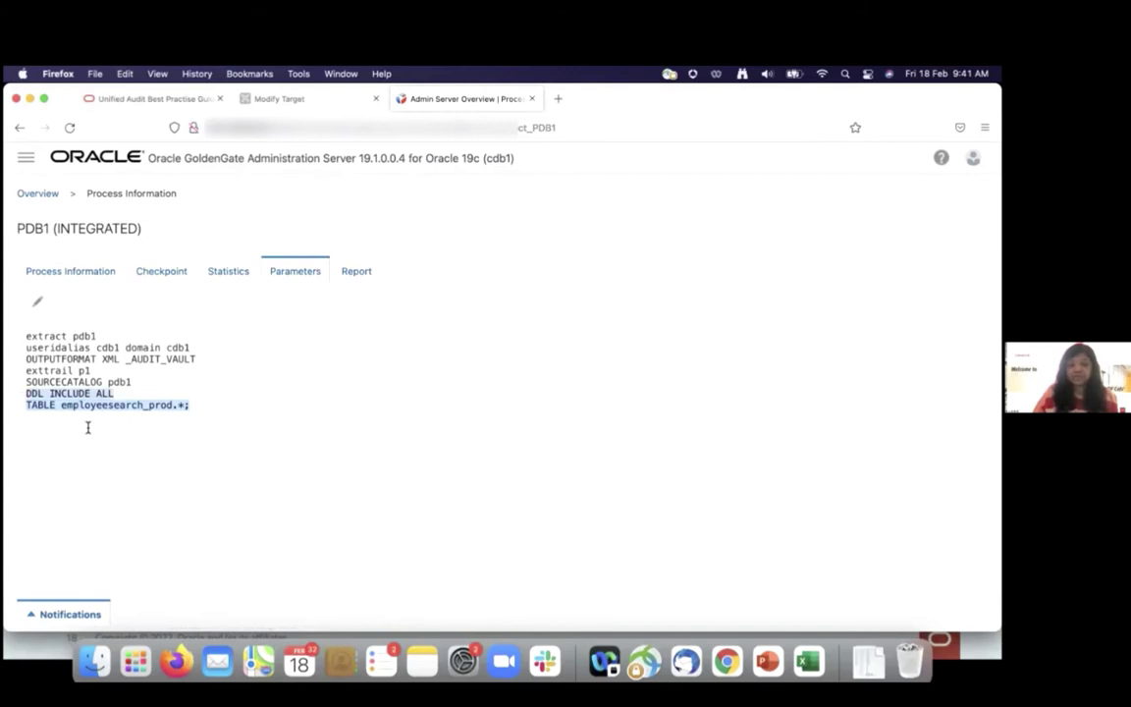
pyautogui.click(51, 412)
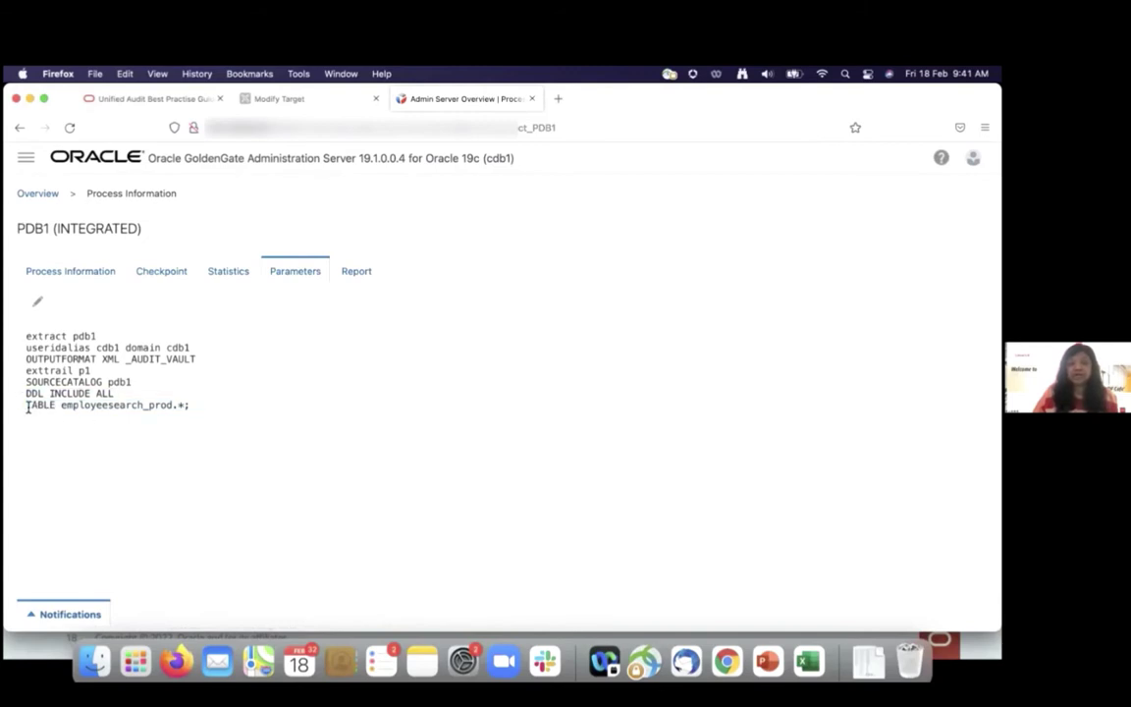
pyautogui.moveTo(30, 408); pyautogui.dragTo(190, 405)
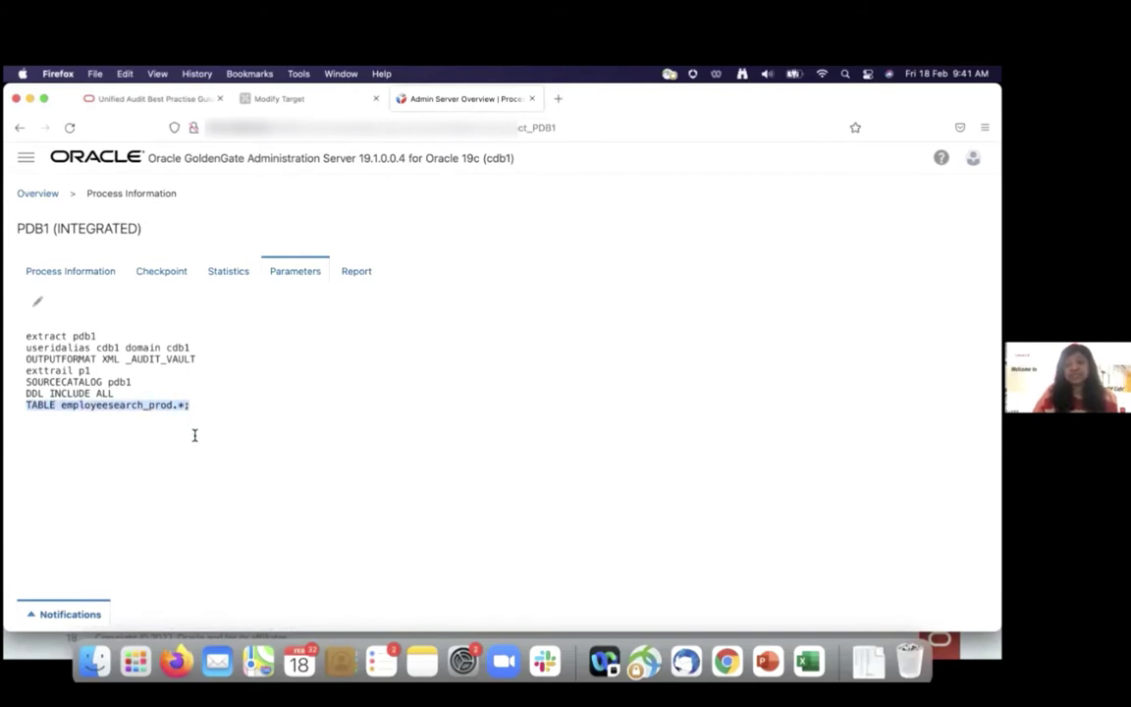
pyautogui.click(210, 409)
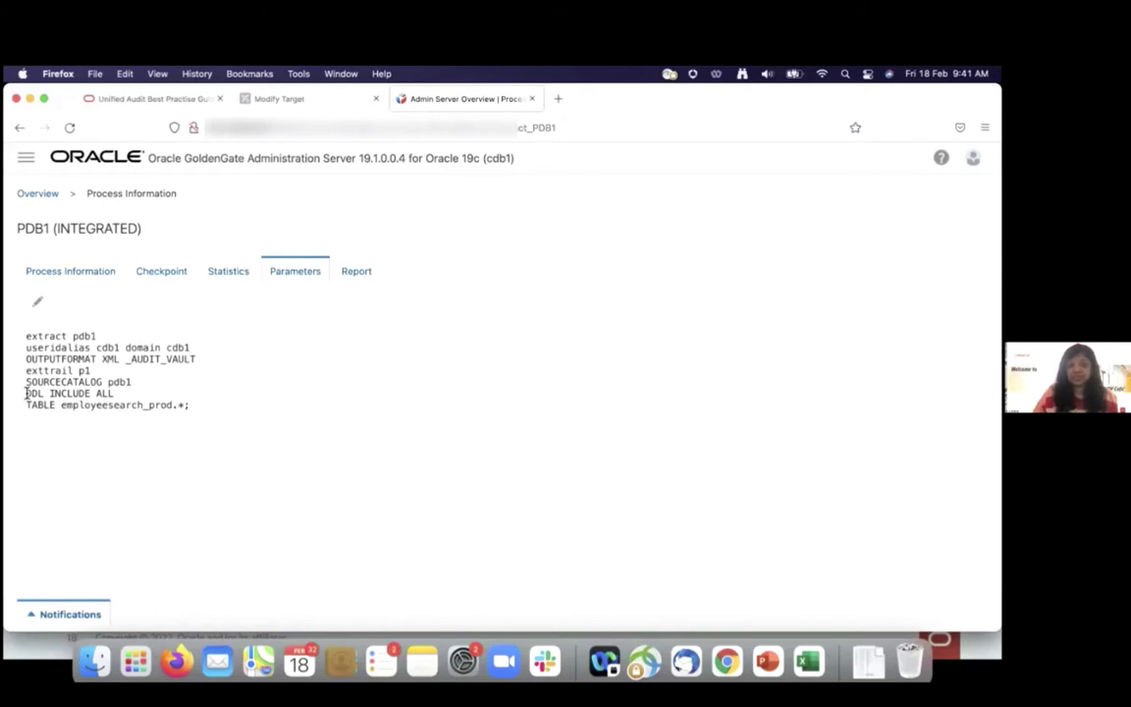
pyautogui.moveTo(26, 393); pyautogui.dragTo(207, 405)
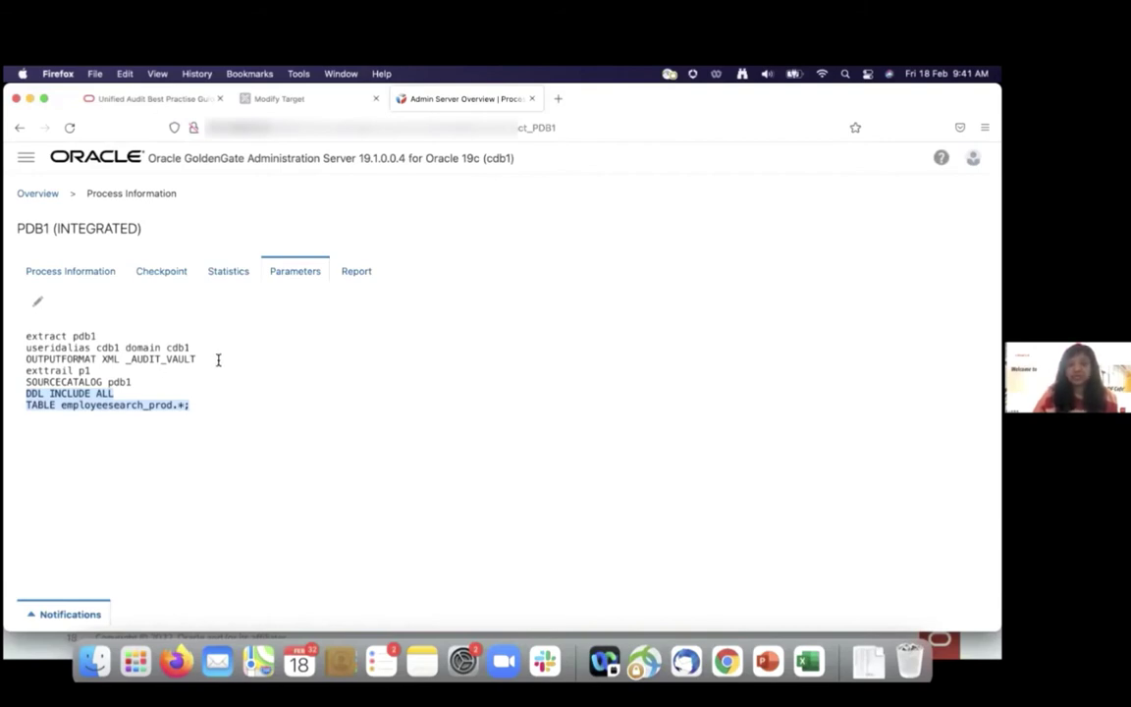
# - Highlight the XML _AUDIT_VAULT output format in the extract parameters and return to the Administration Server overview
pyautogui.moveTo(218, 359); pyautogui.dragTo(22, 359)
pyautogui.click(116, 359)
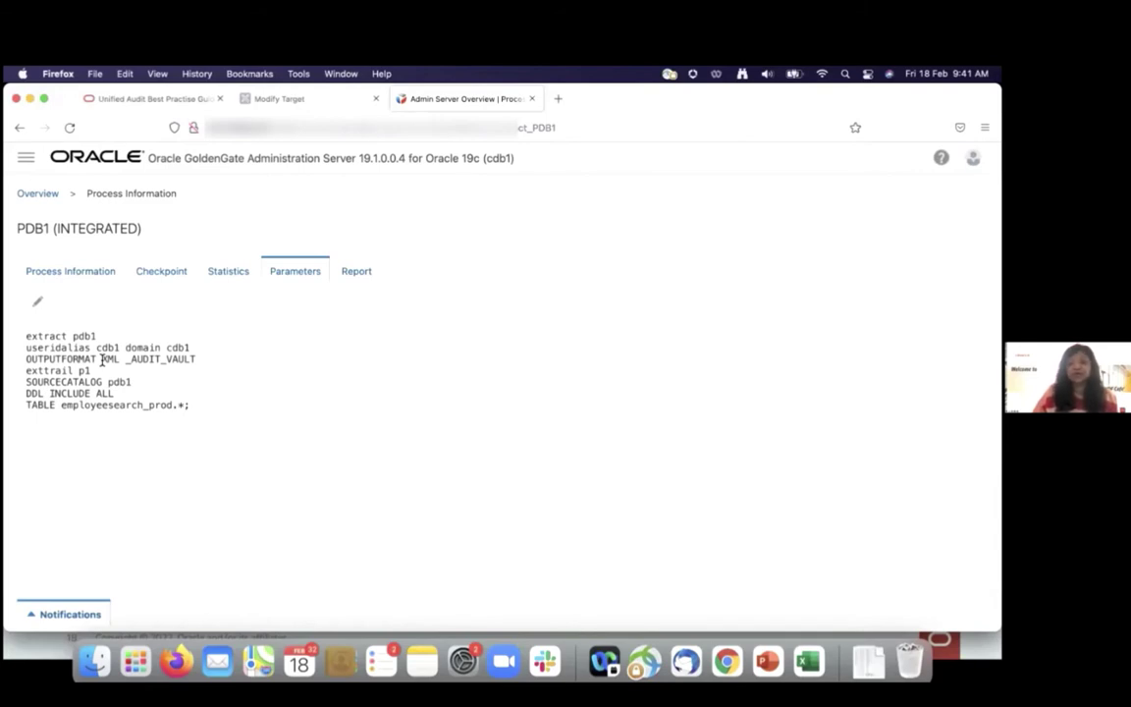
pyautogui.moveTo(102, 359); pyautogui.dragTo(245, 360)
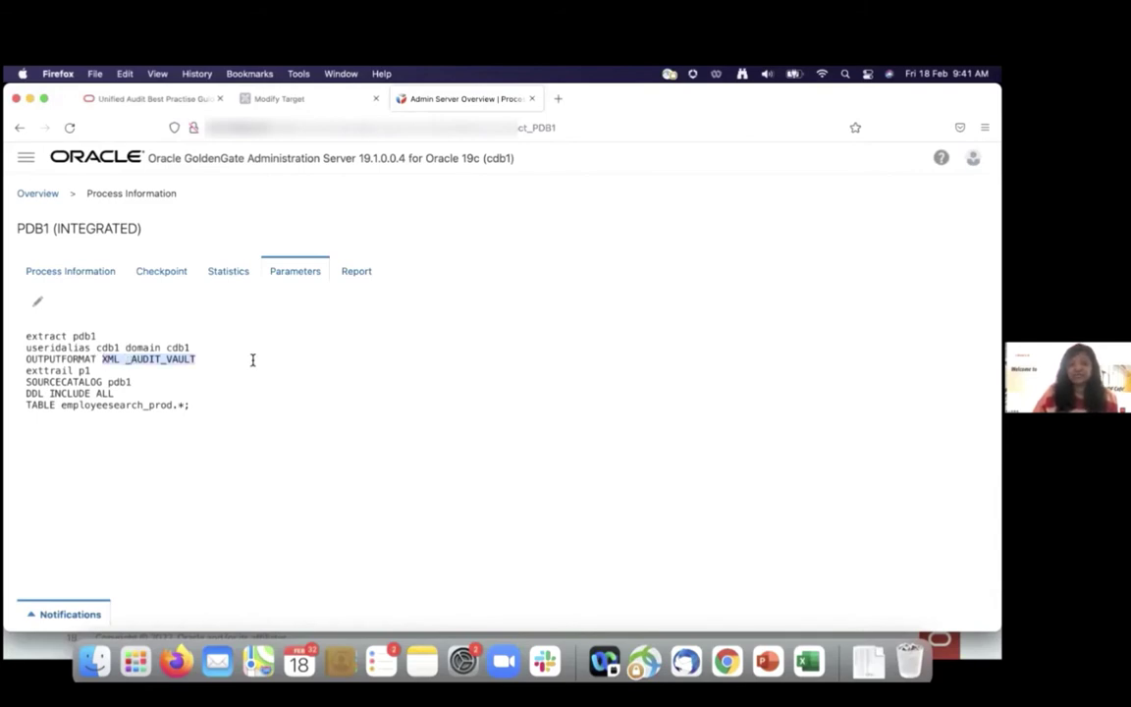
pyautogui.click(49, 195)
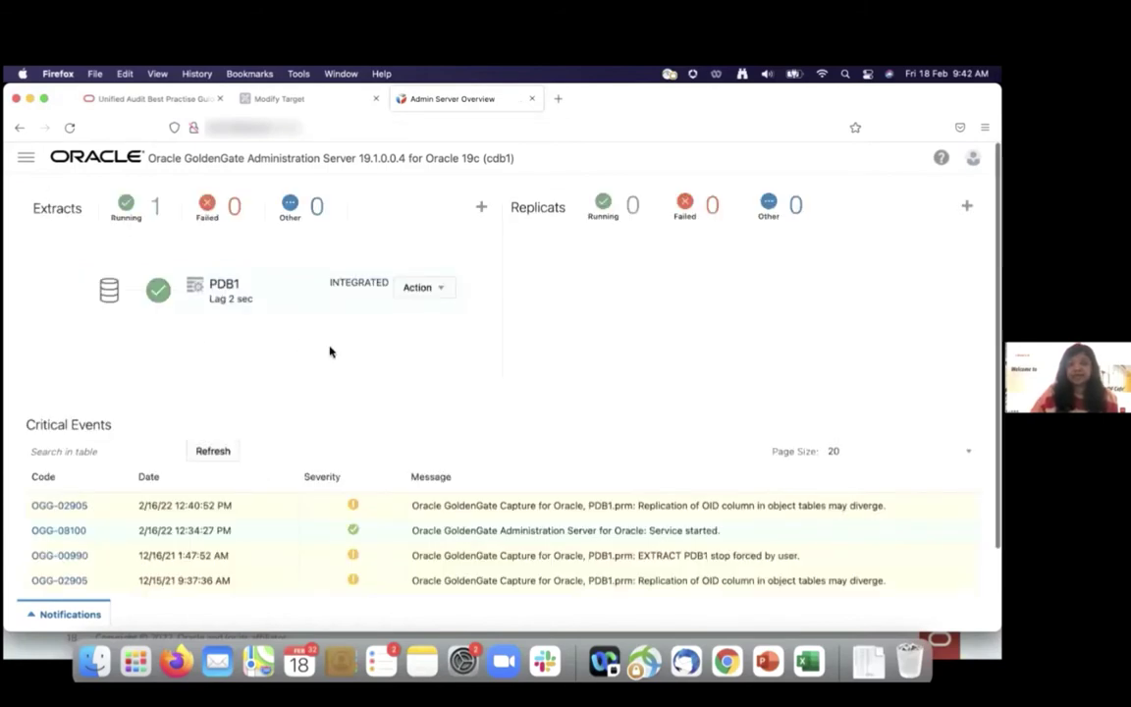
# - Switch to the Oracle Audit Vault and Database Firewall console and open the details of the pdb1 target
pyautogui.click(726, 660)
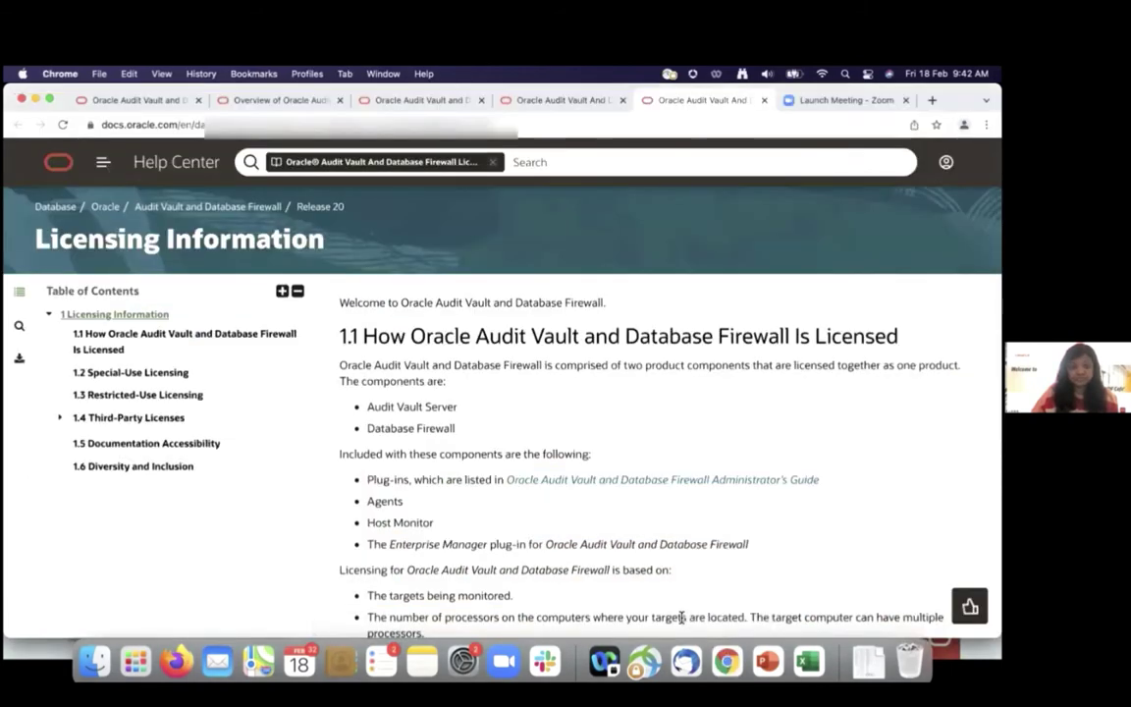
pyautogui.click(177, 661)
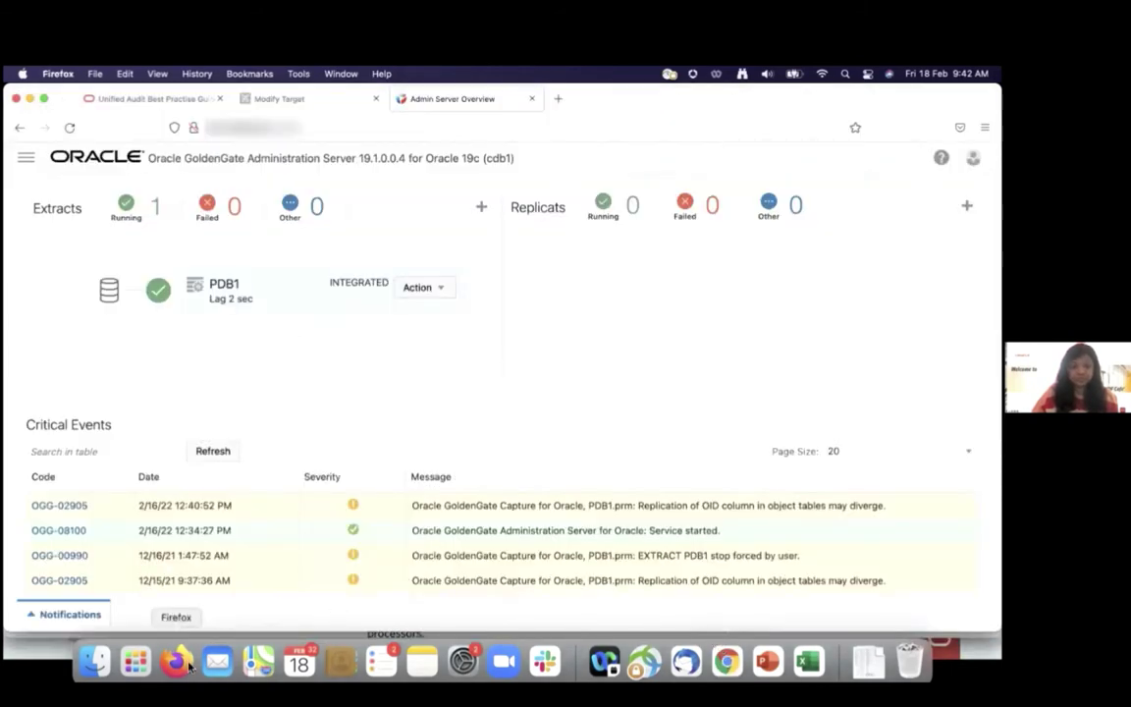
pyautogui.press('super+grave')
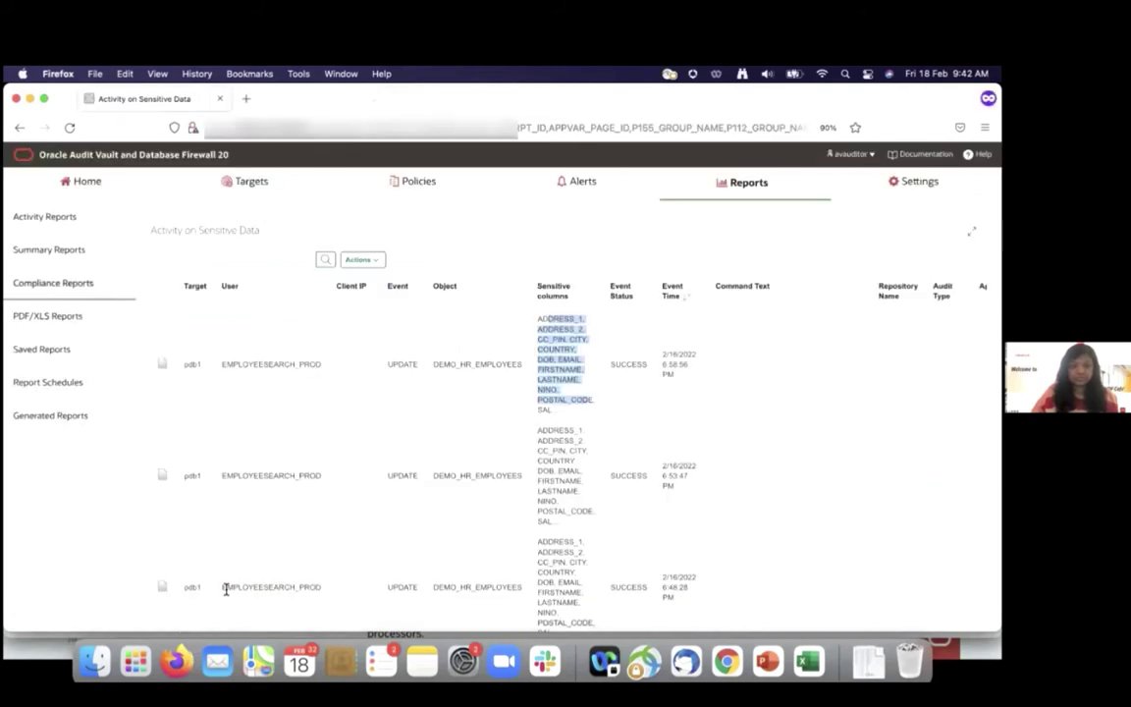
pyautogui.click(232, 192)
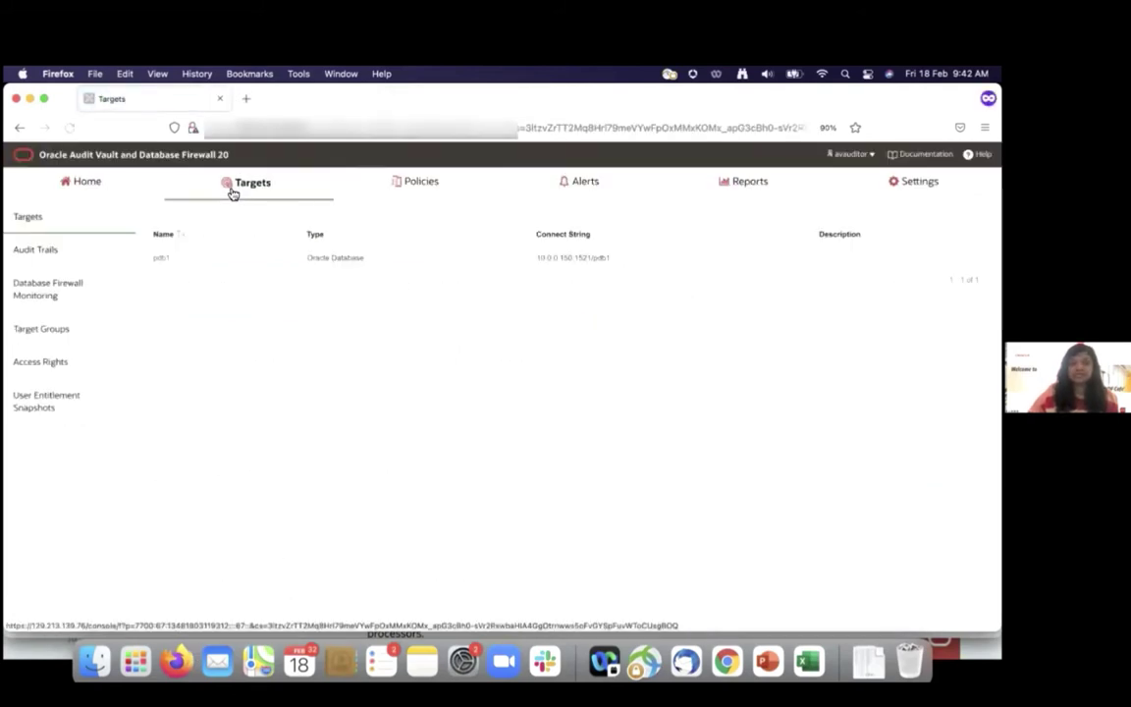
pyautogui.click(161, 259)
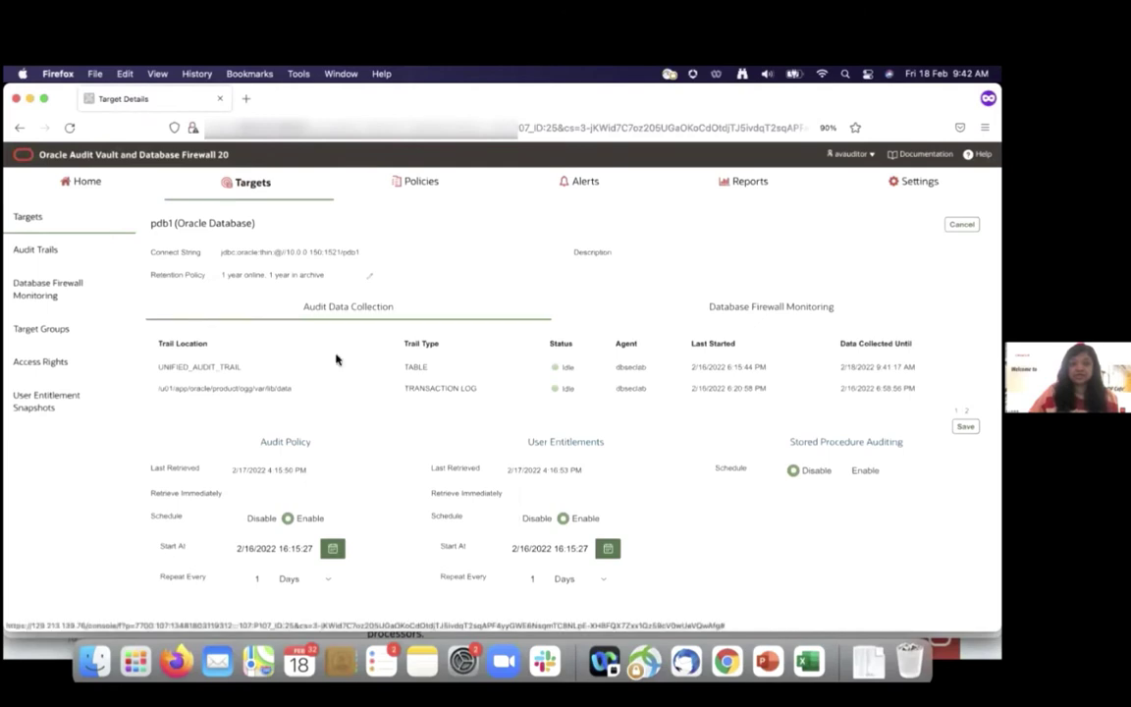
# - Highlight both audit trail locations of the pdb1 target and the TRANSACTION LOG trail type
pyautogui.moveTo(292, 390); pyautogui.dragTo(159, 395)
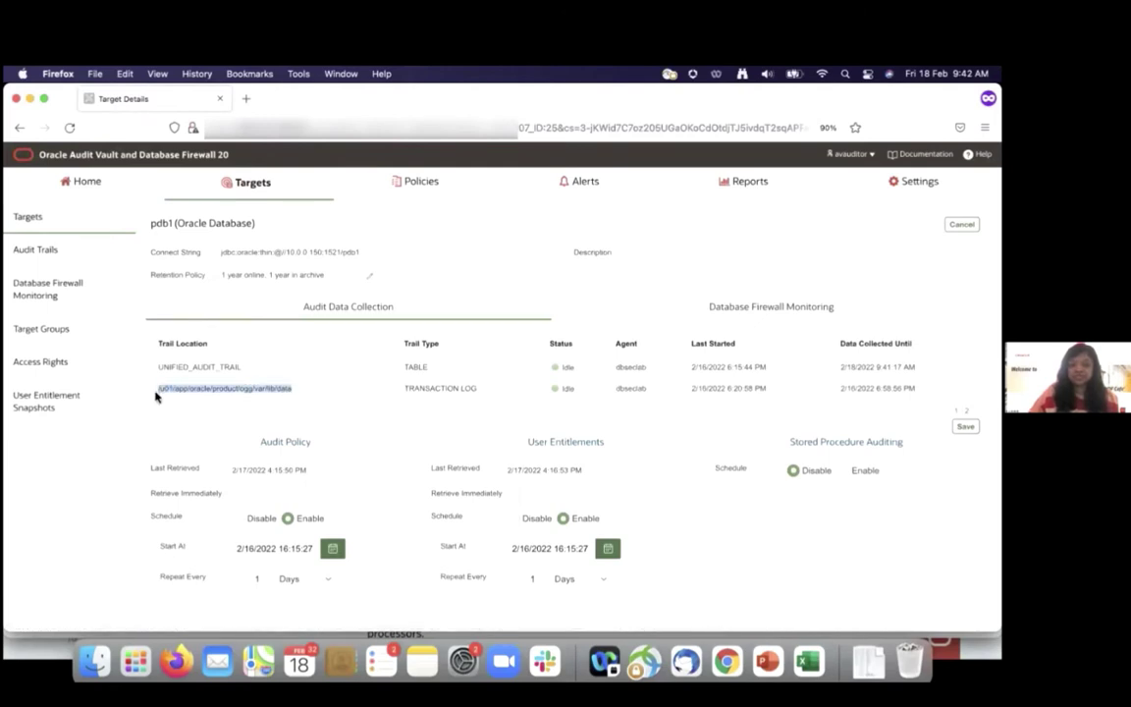
pyautogui.click(299, 393)
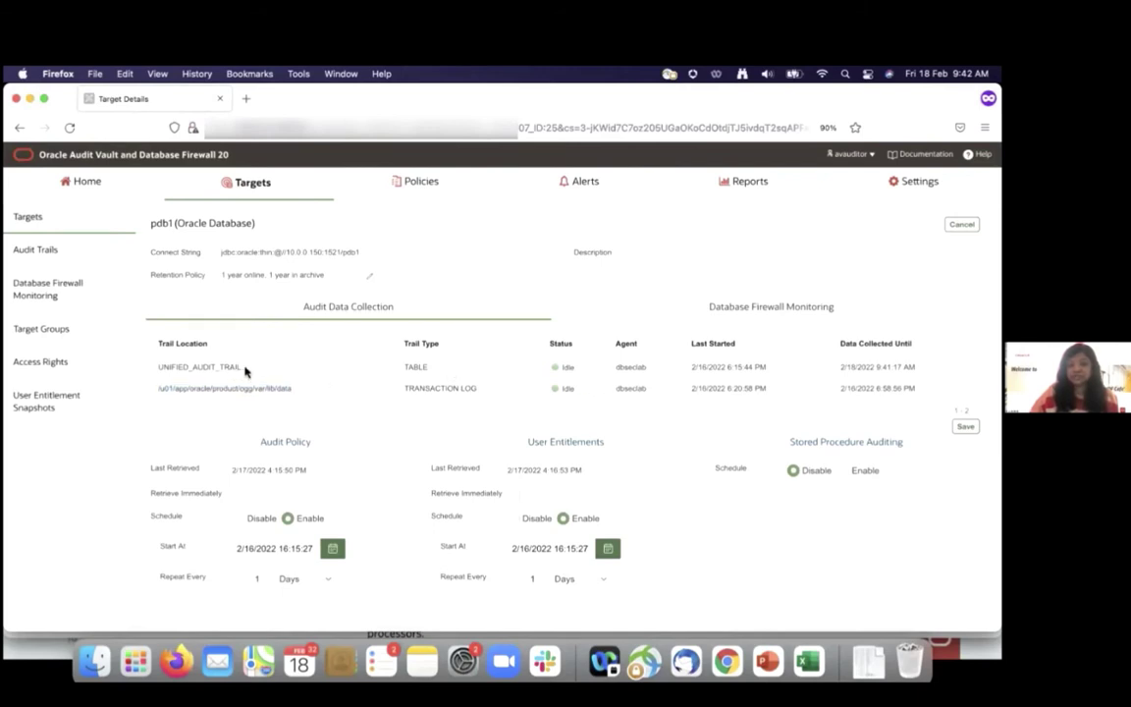
pyautogui.moveTo(245, 371); pyautogui.dragTo(161, 368)
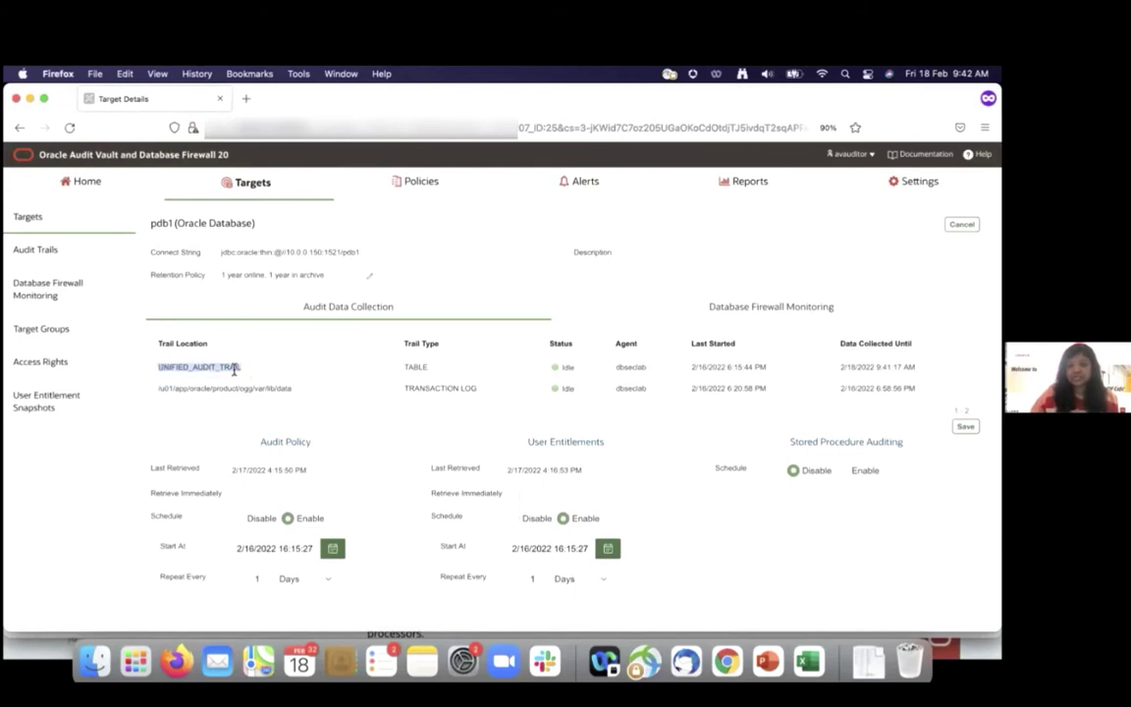
pyautogui.moveTo(315, 385); pyautogui.dragTo(192, 388)
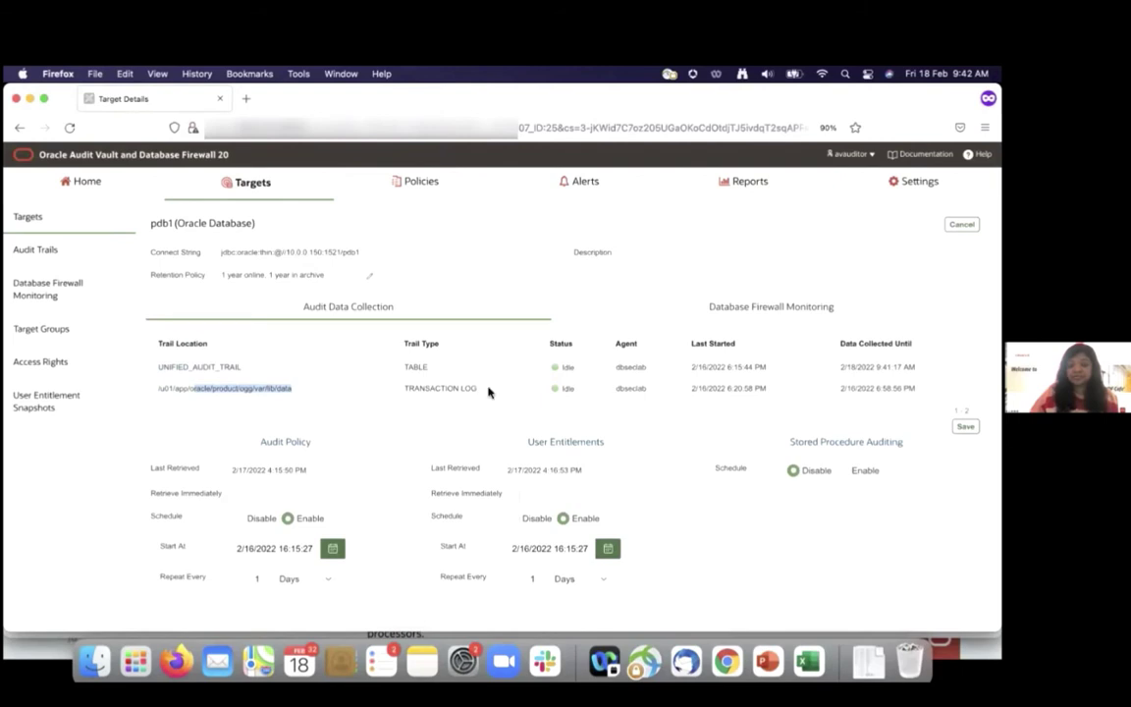
pyautogui.moveTo(490, 391); pyautogui.dragTo(397, 392)
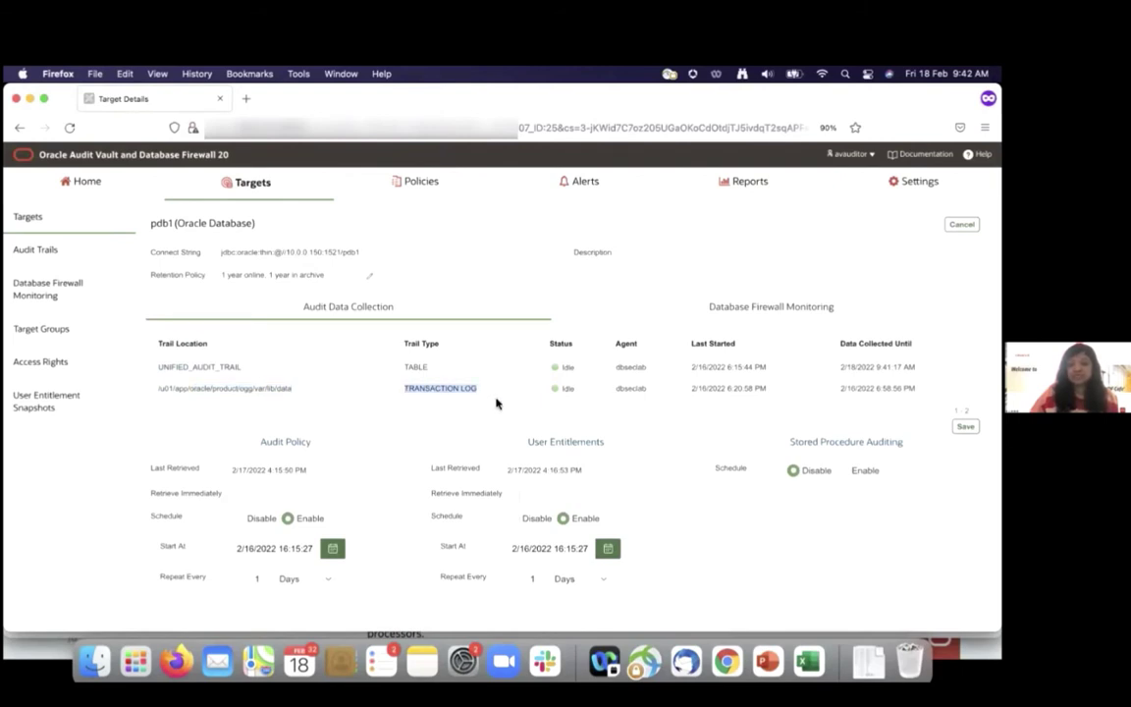
# - Open the Data Modification Before-After Values activity report and remove its last-24-hours event time filter
pyautogui.click(760, 182)
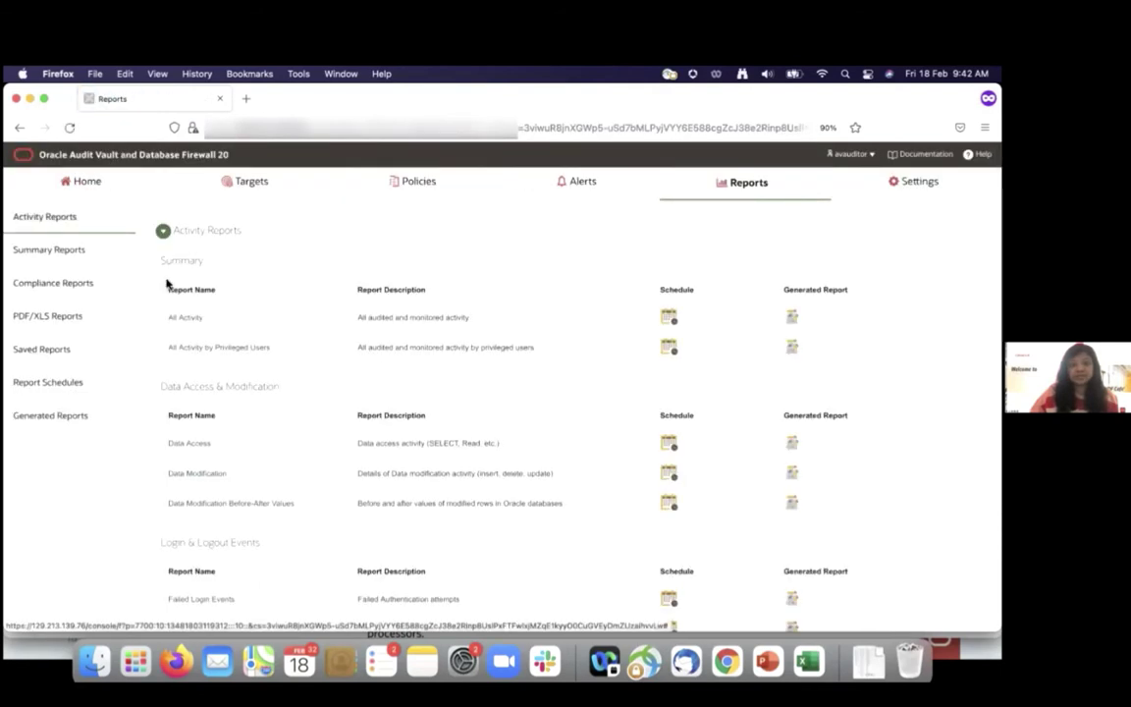
pyautogui.click(269, 505)
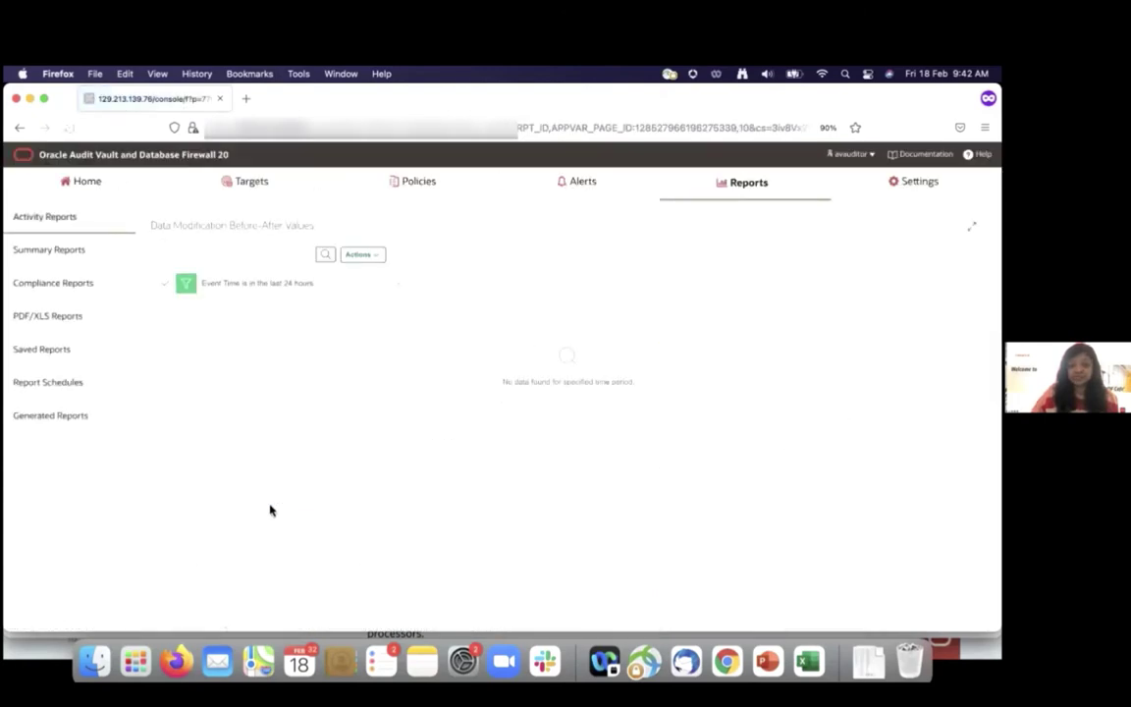
pyautogui.click(398, 283)
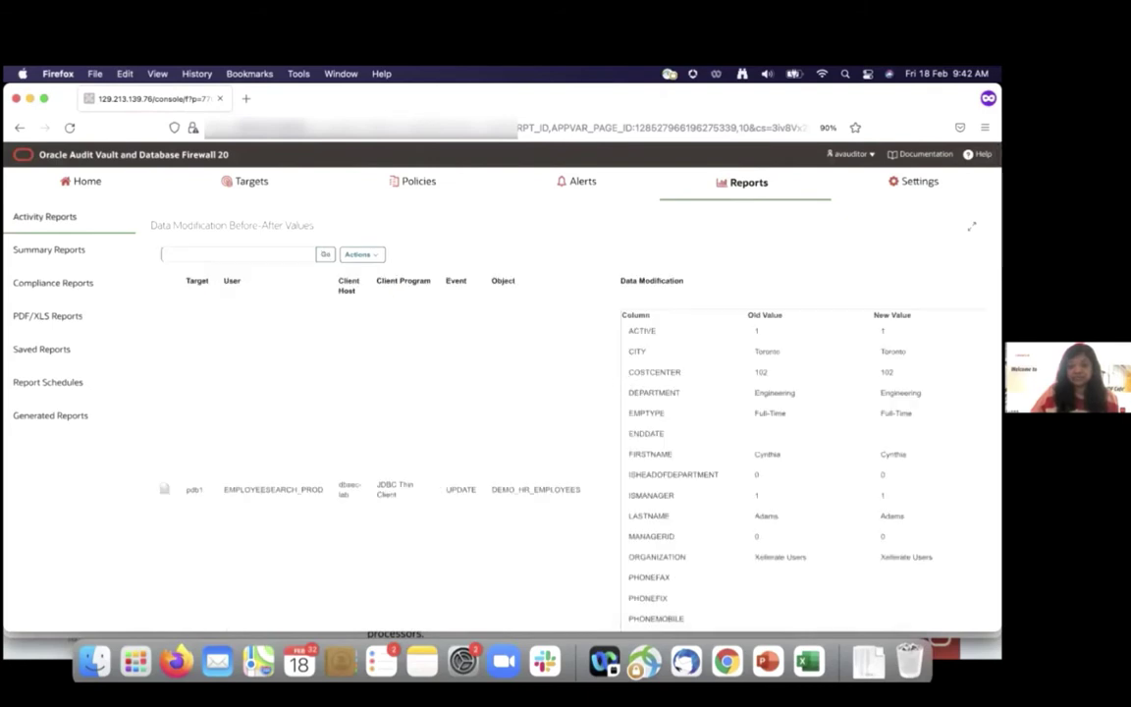
# - Examine the first modification record and highlight the old and new values of its POSITION column
pyautogui.scroll(-1, 815, 368)
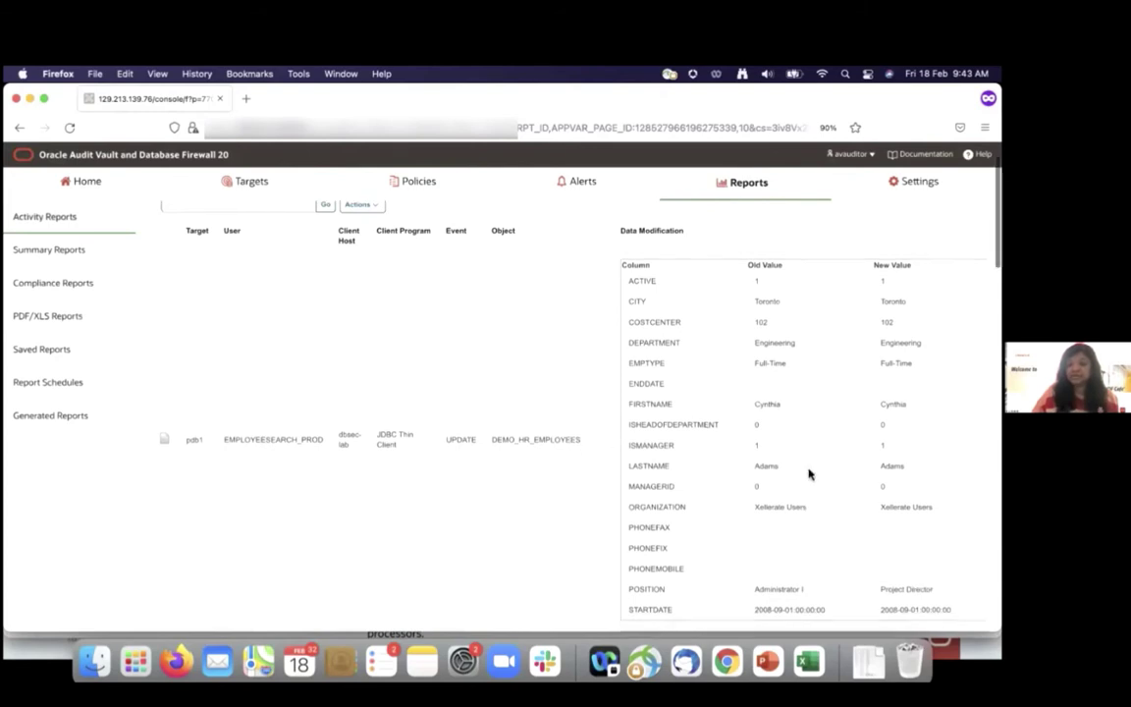
pyautogui.scroll(-2, 808, 472)
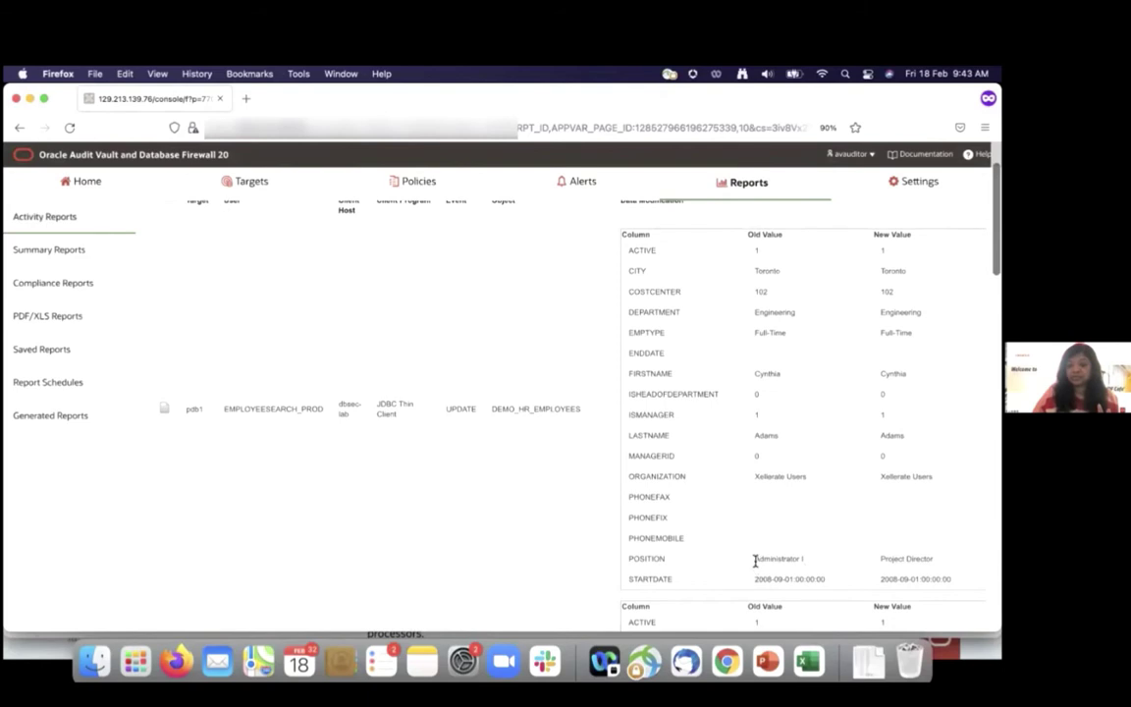
pyautogui.moveTo(755, 561); pyautogui.dragTo(935, 558)
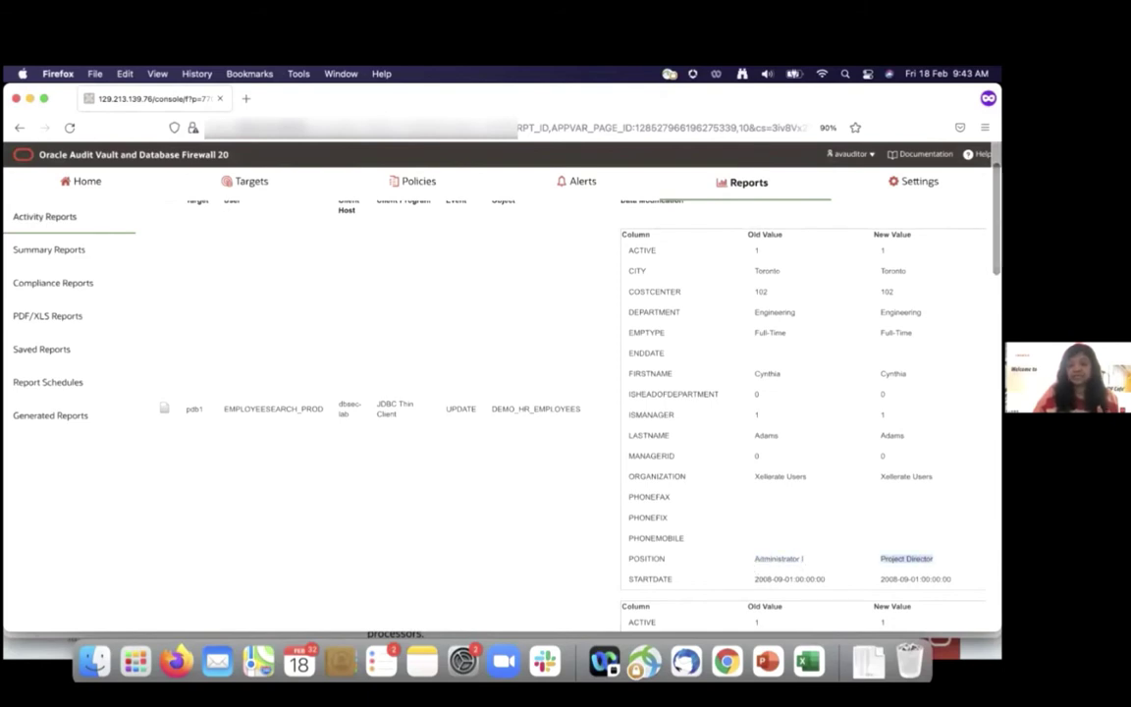
# - Check the before/after tracking slide in PowerPoint, and return to the Audit Vault console to open the pdb1 target's details
pyautogui.click(768, 661)
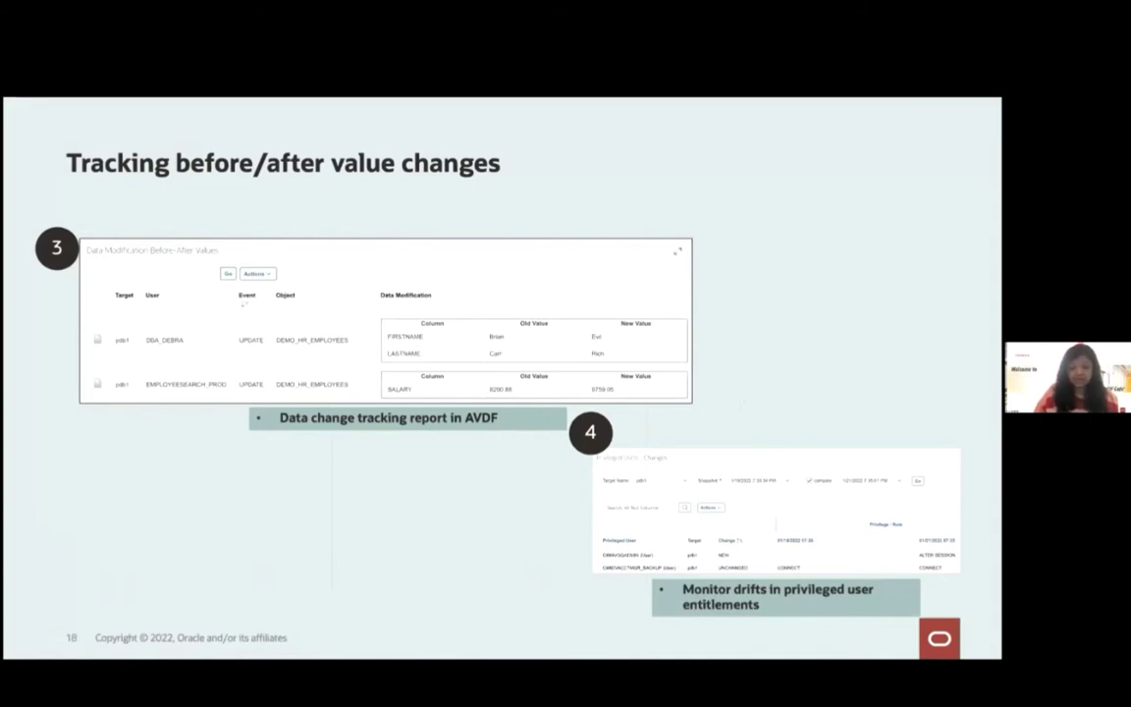
pyautogui.press('super+Tab')
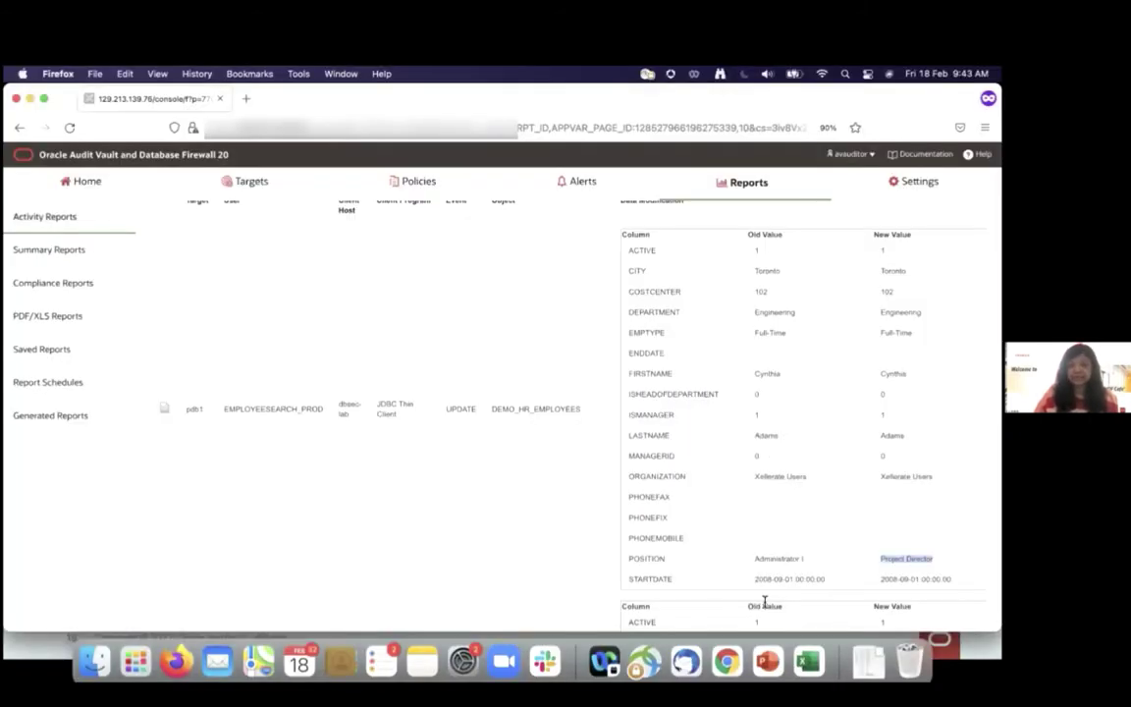
pyautogui.scroll(3, 492, 476)
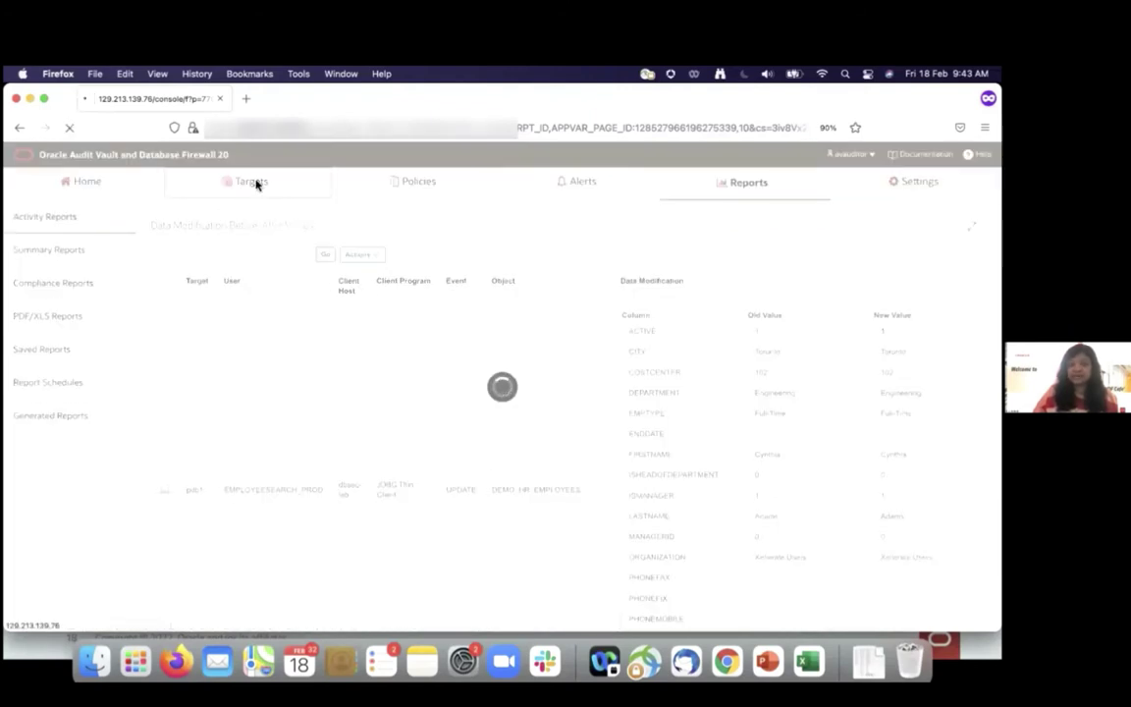
pyautogui.click(160, 257)
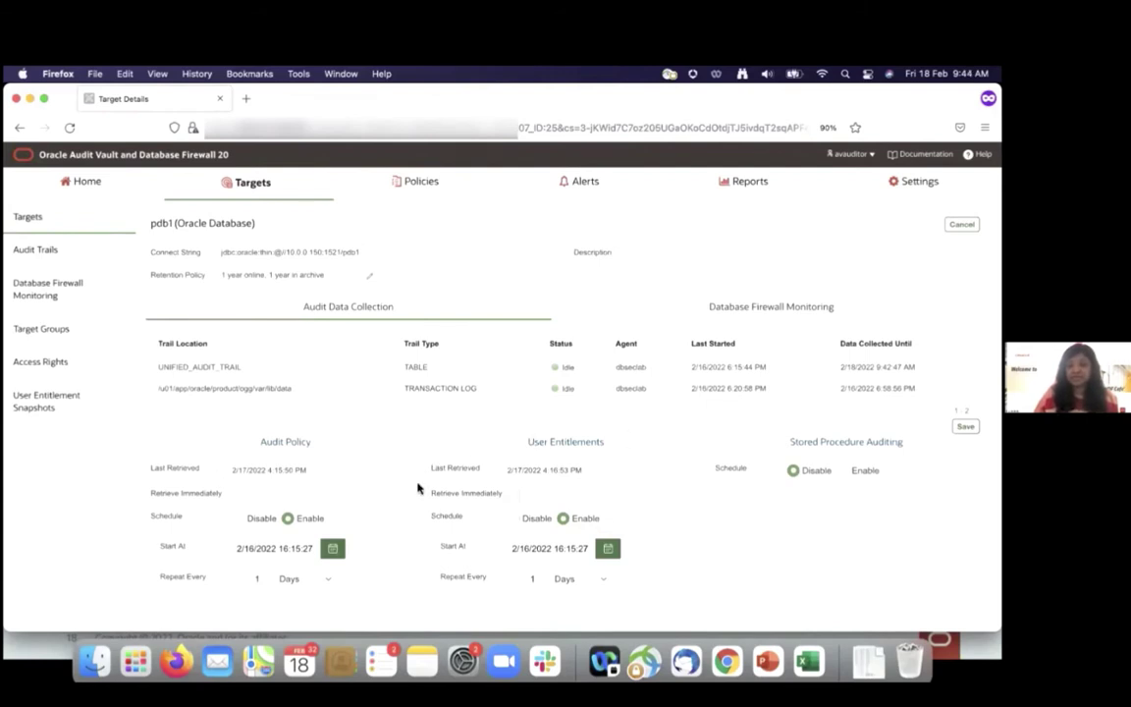
# - Highlight the Audit Policy, Stored Procedure Auditing and User Entitlements sections in the pdb1 target's details
pyautogui.moveTo(416, 485); pyautogui.dragTo(644, 601)
pyautogui.click(672, 531)
pyautogui.moveTo(260, 443); pyautogui.dragTo(328, 442)
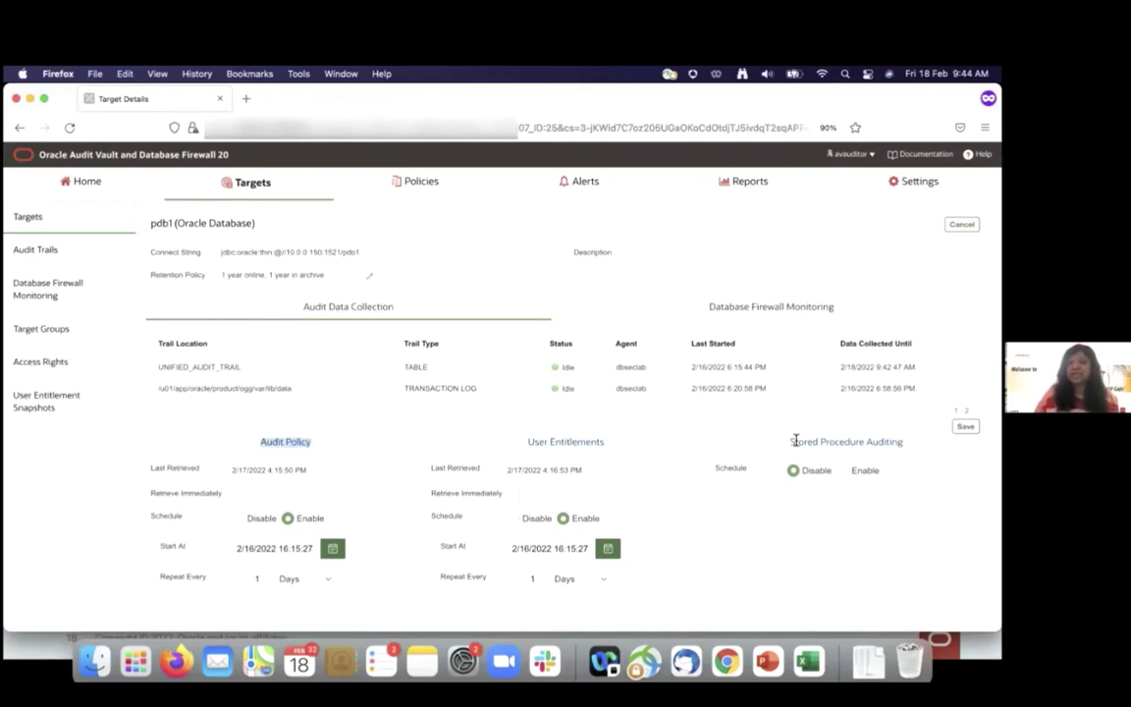
pyautogui.moveTo(791, 443); pyautogui.dragTo(903, 443)
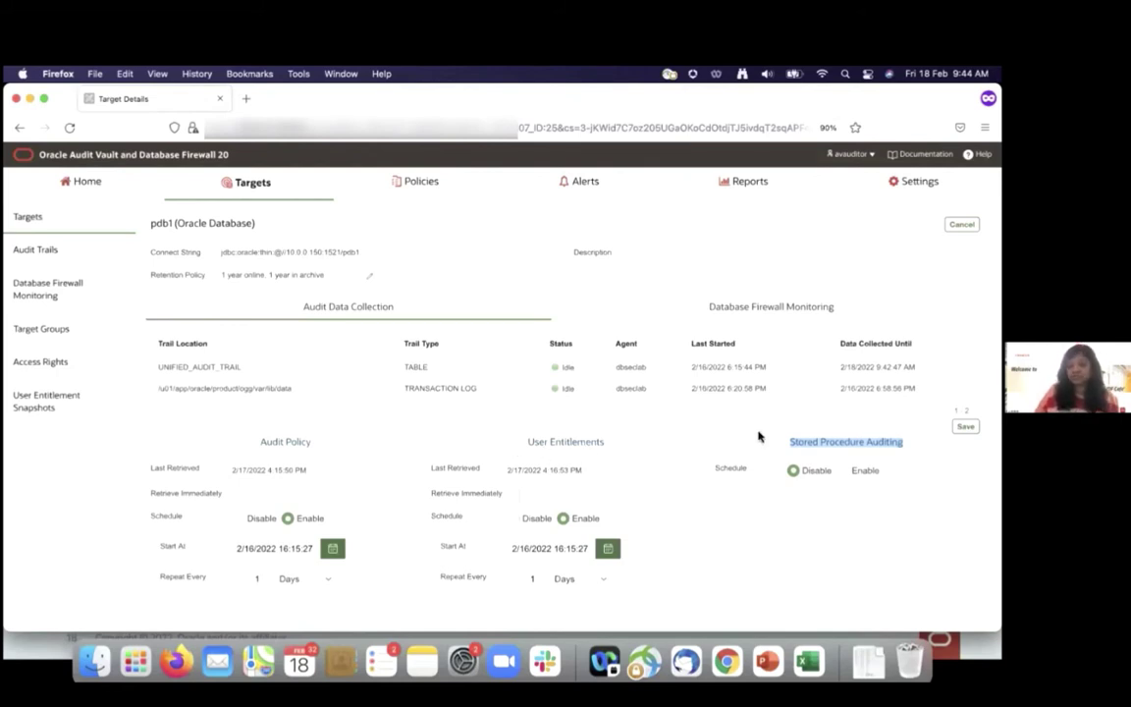
pyautogui.moveTo(525, 451); pyautogui.dragTo(658, 449)
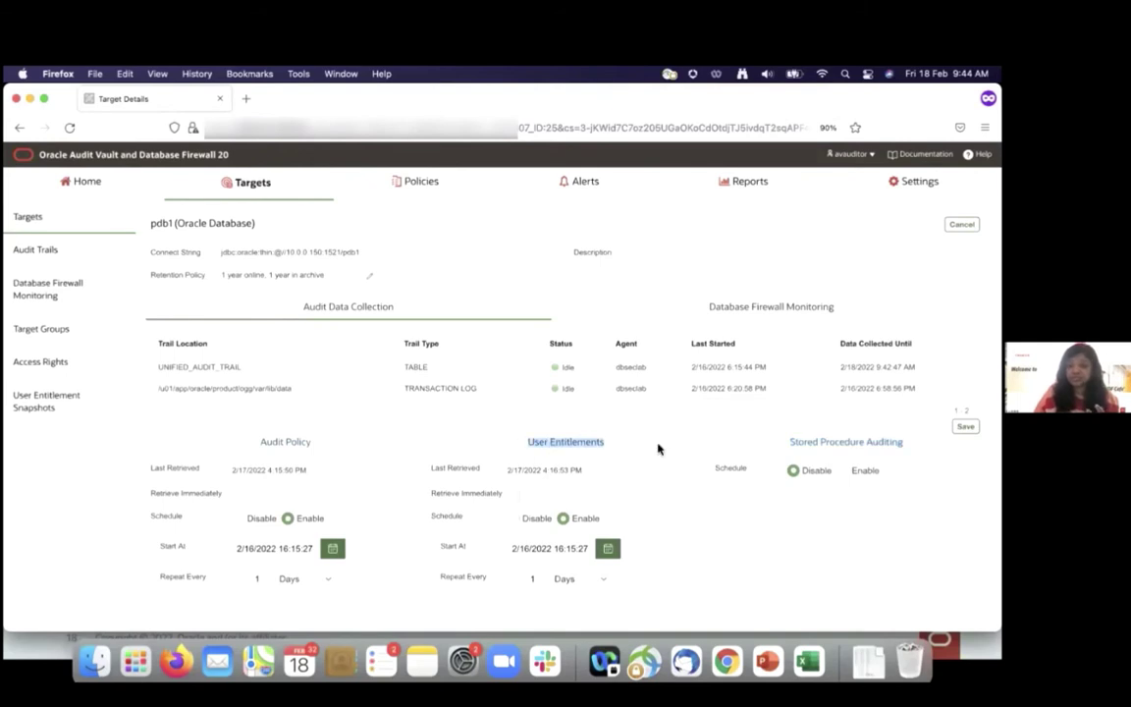
# - Open the User Entitlement Snapshots and highlight the ProvisionedEntitlements label of the pdb1 snapshot
pyautogui.click(37, 417)
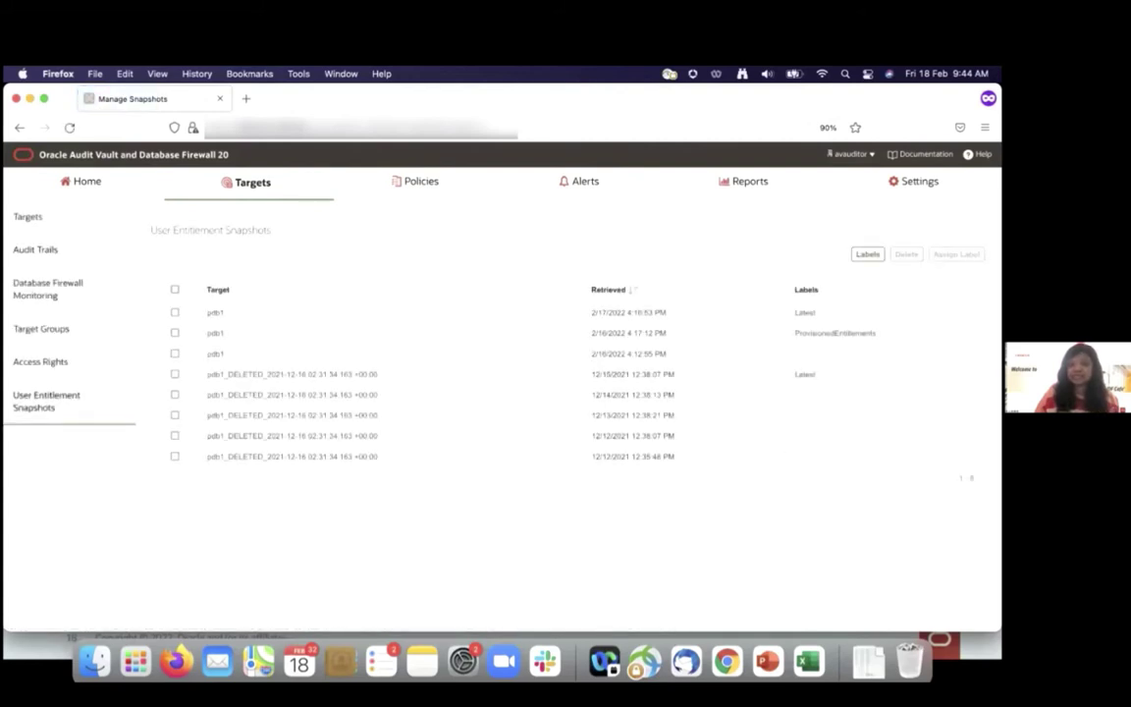
pyautogui.doubleClick(818, 334)
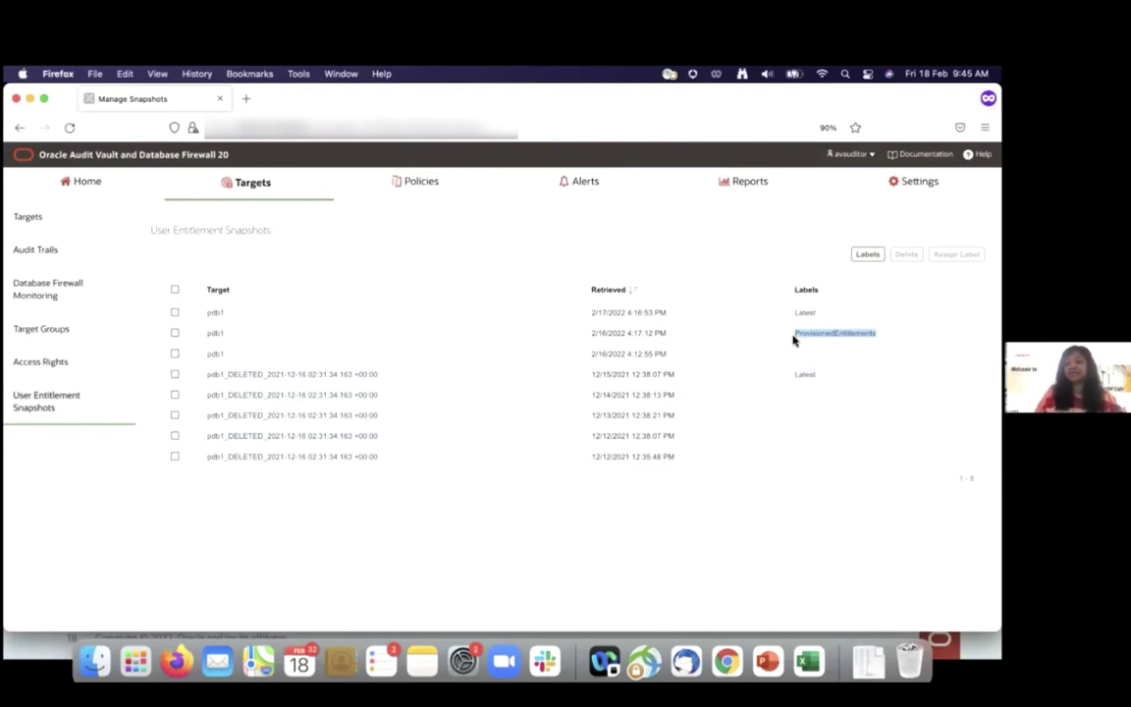
# - Open the User Accounts report from the Entitlement Reports group
pyautogui.click(750, 181)
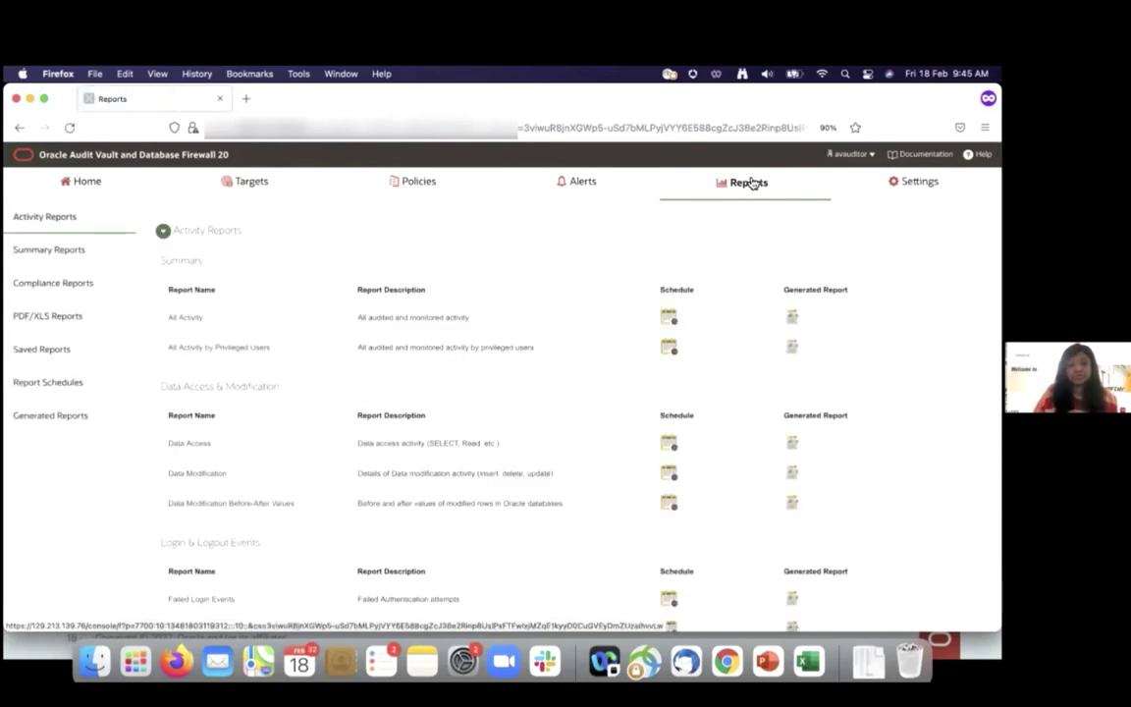
pyautogui.scroll(-5, 316, 423)
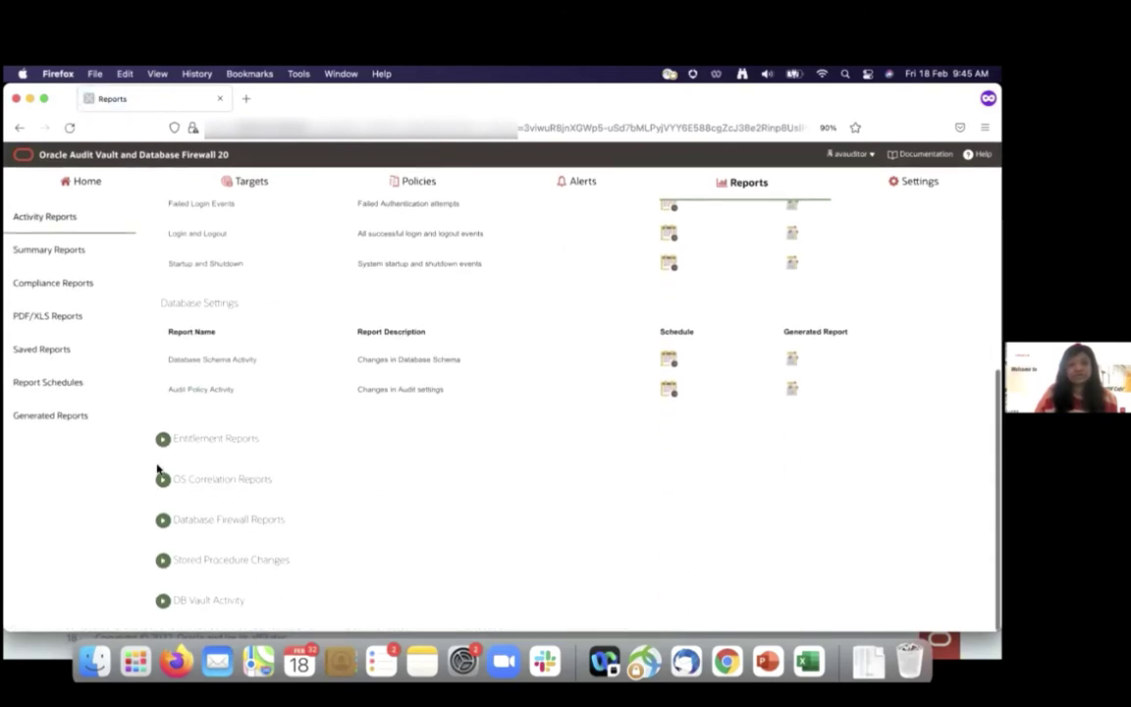
pyautogui.click(163, 441)
pyautogui.scroll(-3, 321, 480)
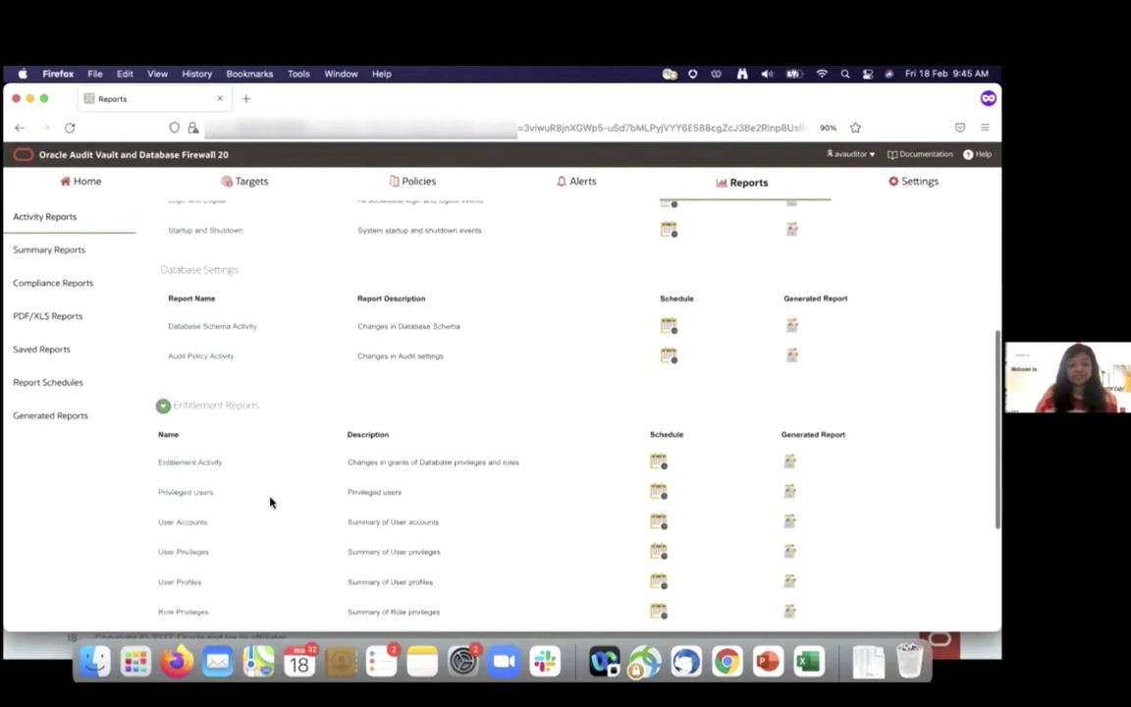
pyautogui.click(194, 388)
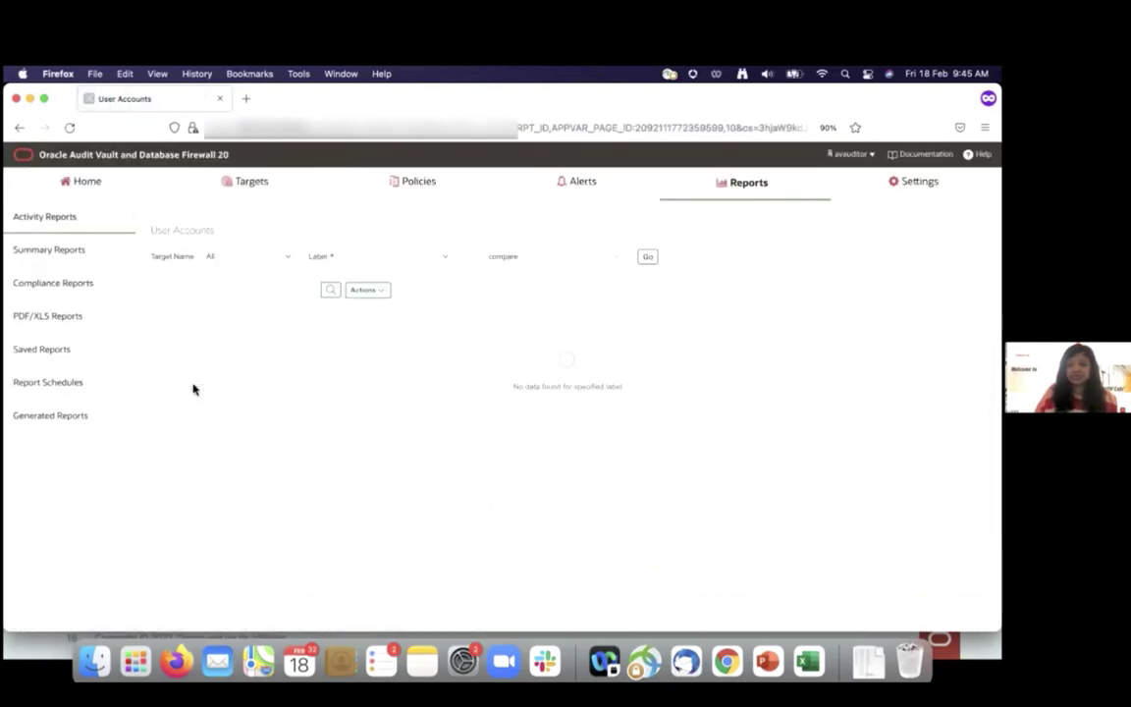
# - Compare the pdb1 user account snapshot of 2/16/2022 4:12:55 PM with the one of 2/17/2022 4:16:53 PM
pyautogui.click(282, 257)
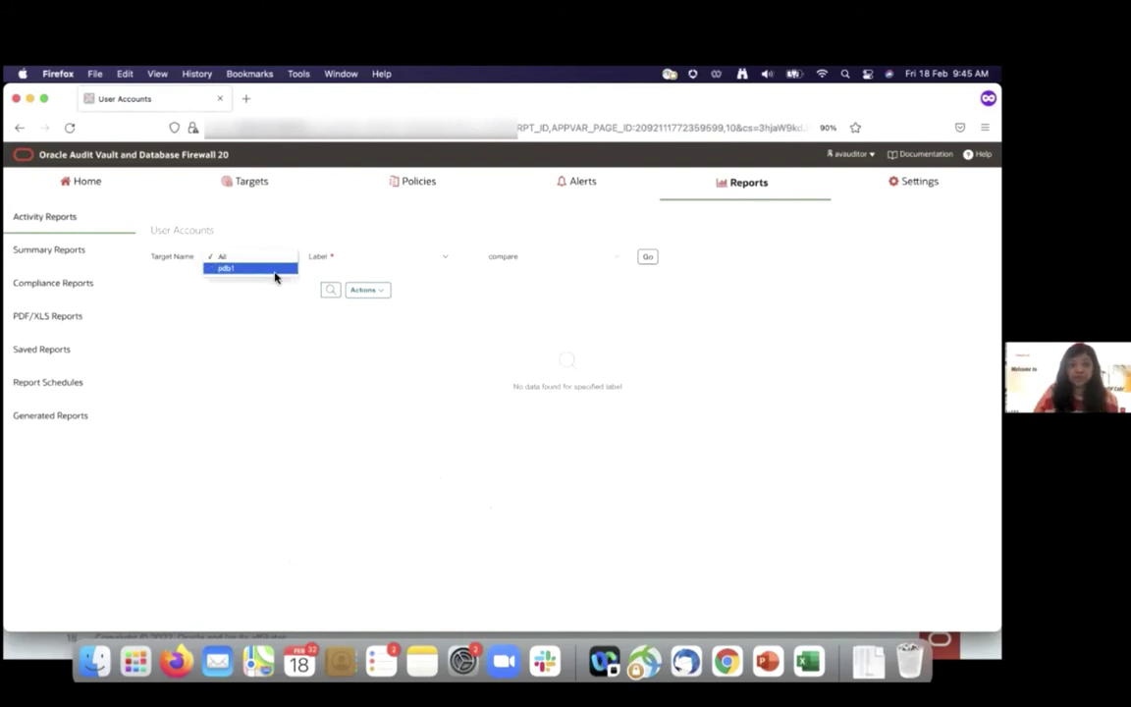
pyautogui.click(275, 271)
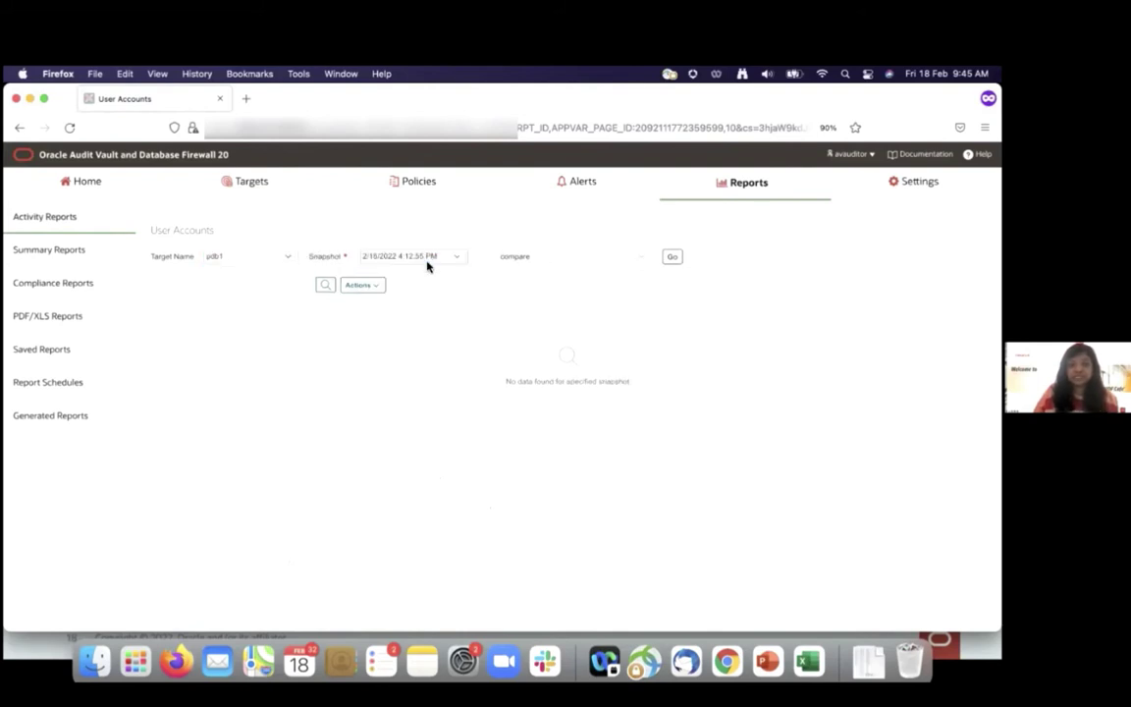
pyautogui.click(428, 261)
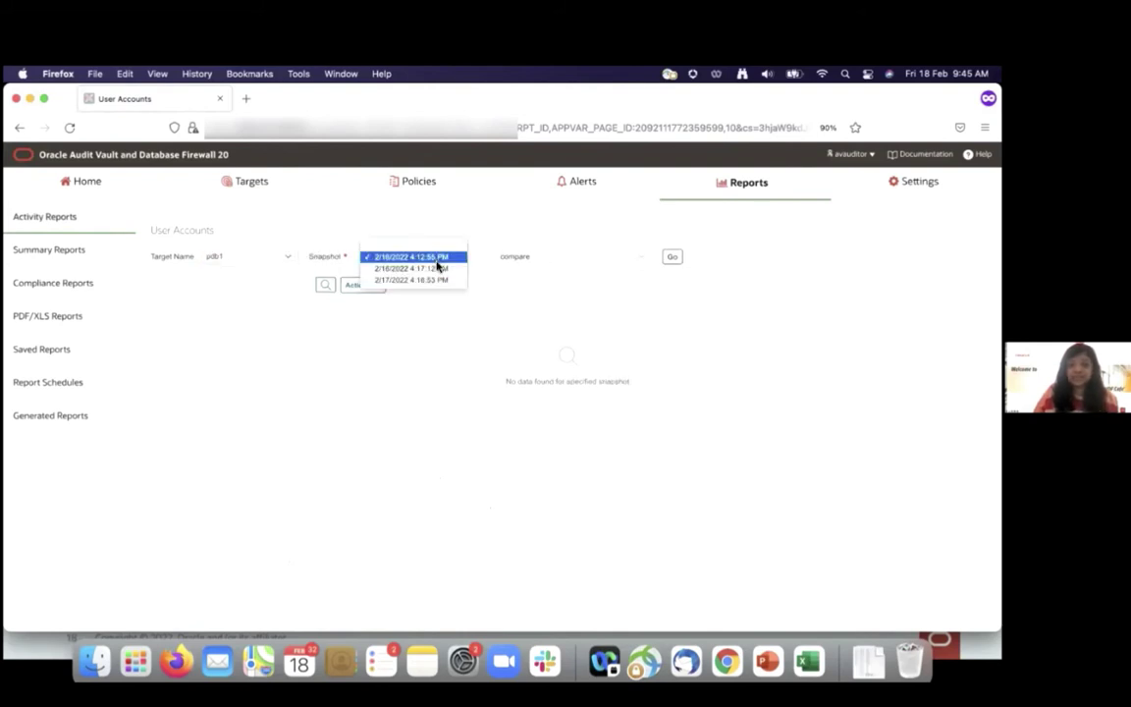
pyautogui.click(437, 261)
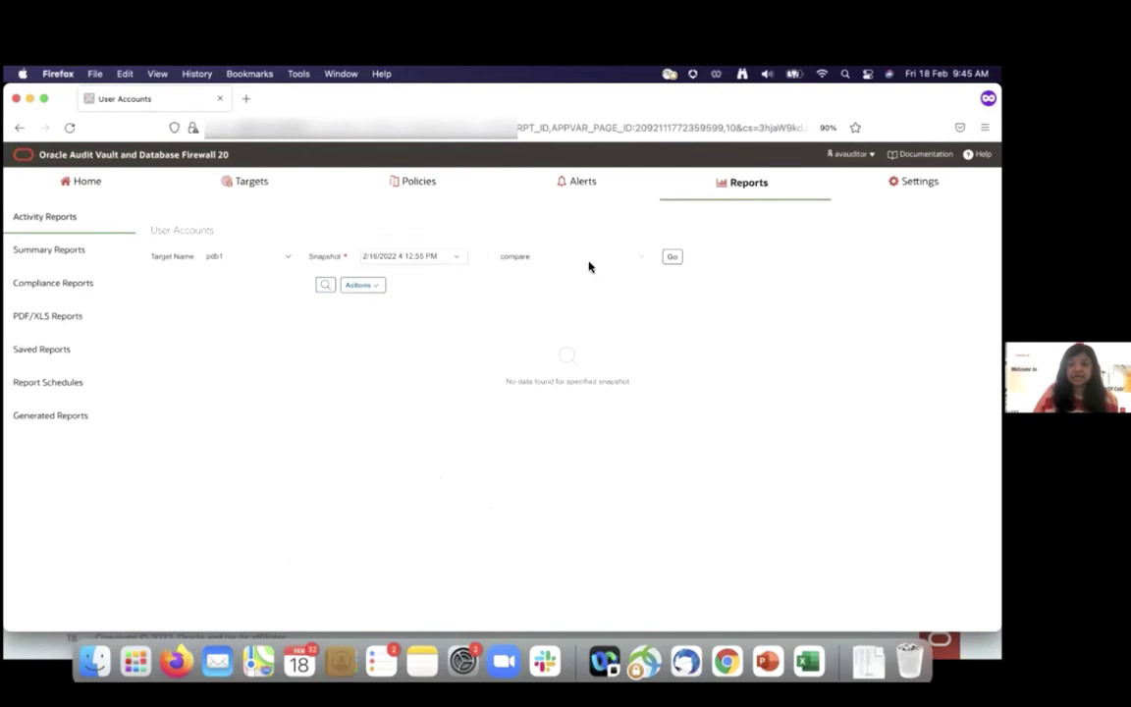
pyautogui.click(495, 259)
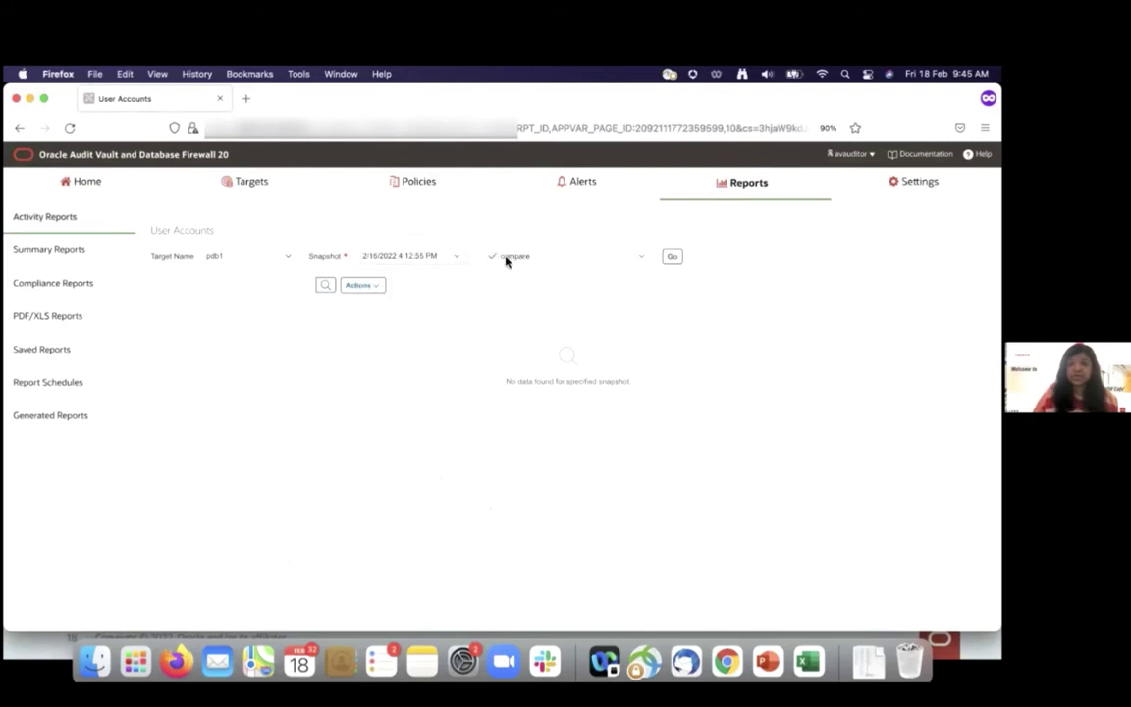
pyautogui.click(600, 258)
pyautogui.click(577, 291)
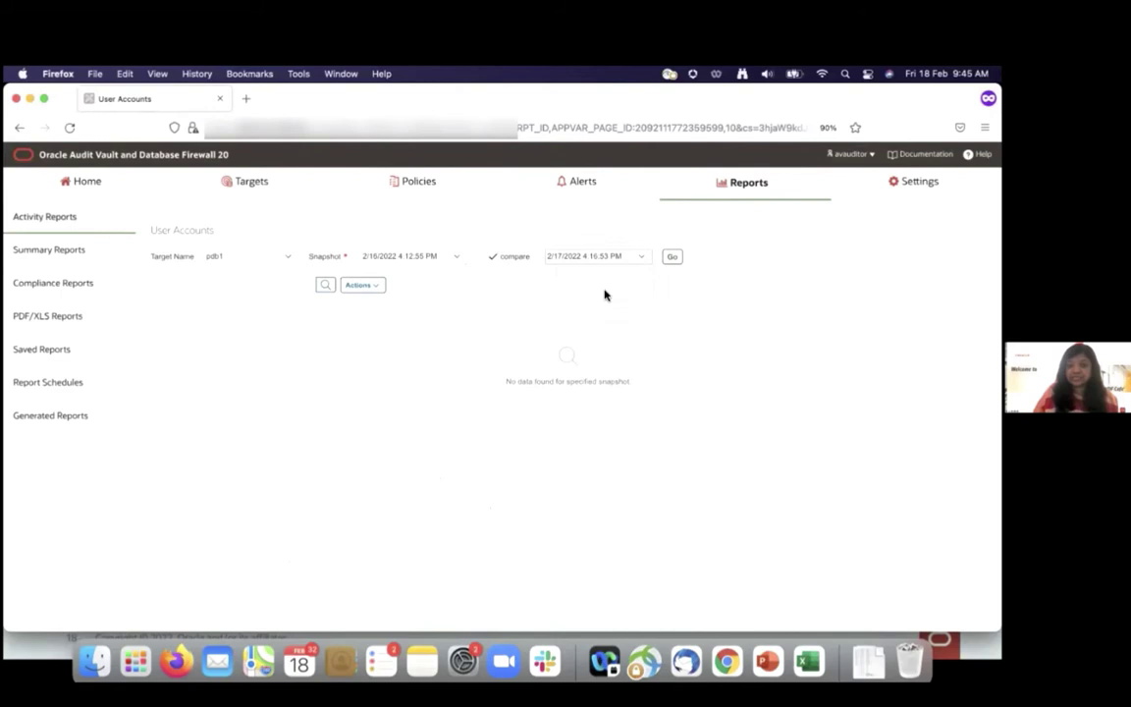
pyautogui.click(674, 258)
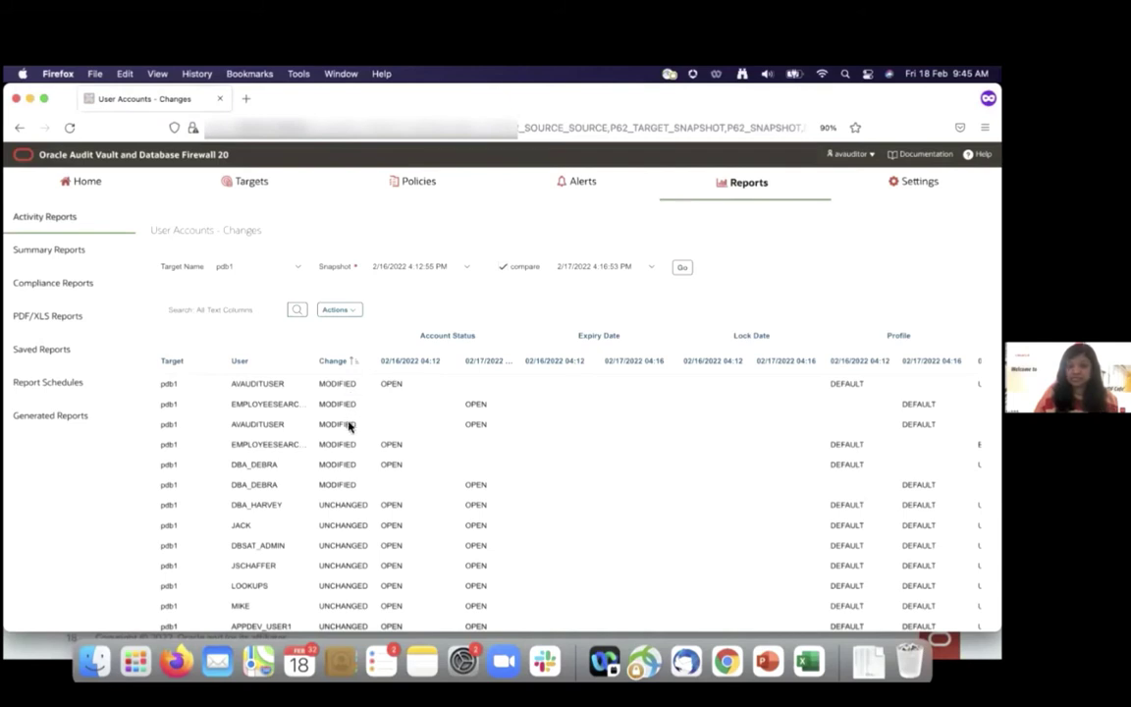
# - Examine the columns of the user account changes report, and switch to the before/after tracking slide in PowerPoint
pyautogui.hscroll(5, 619, 414)
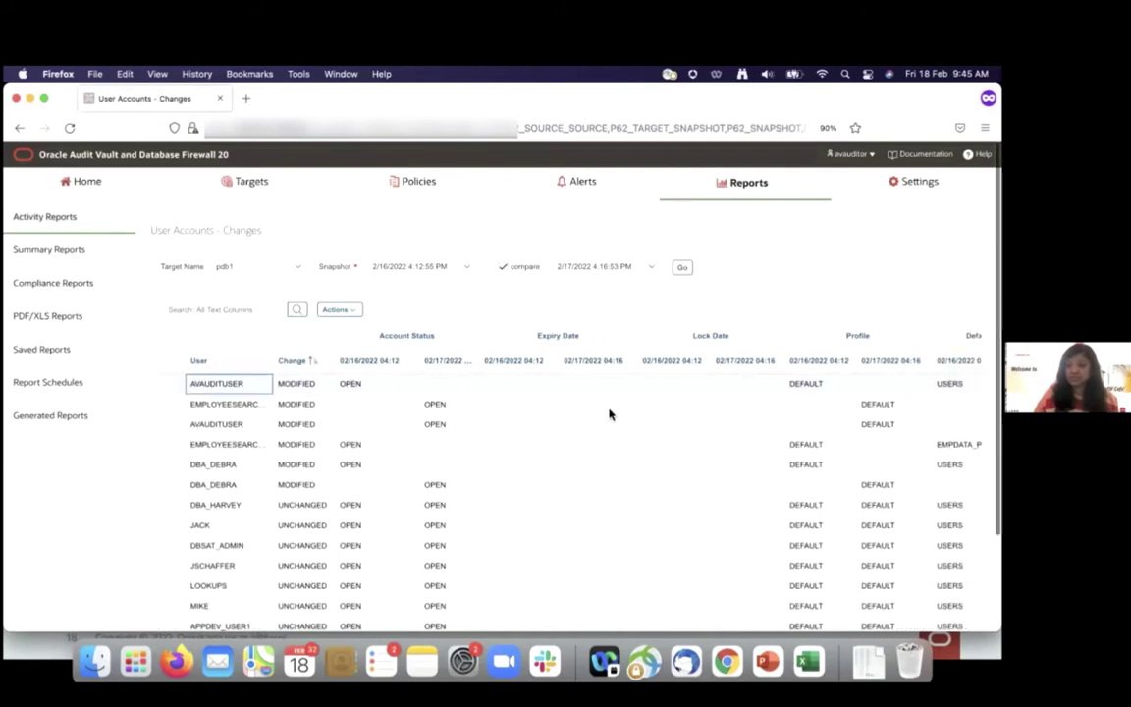
pyautogui.hscroll(-5, 611, 413)
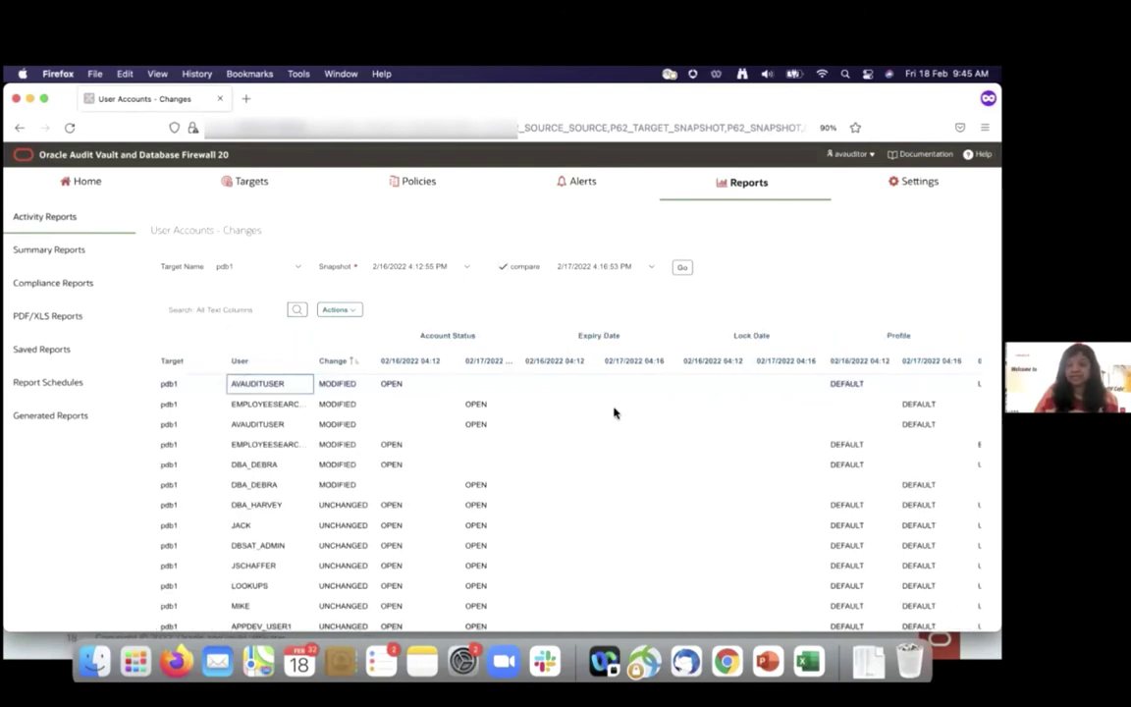
pyautogui.click(809, 664)
pyautogui.click(767, 665)
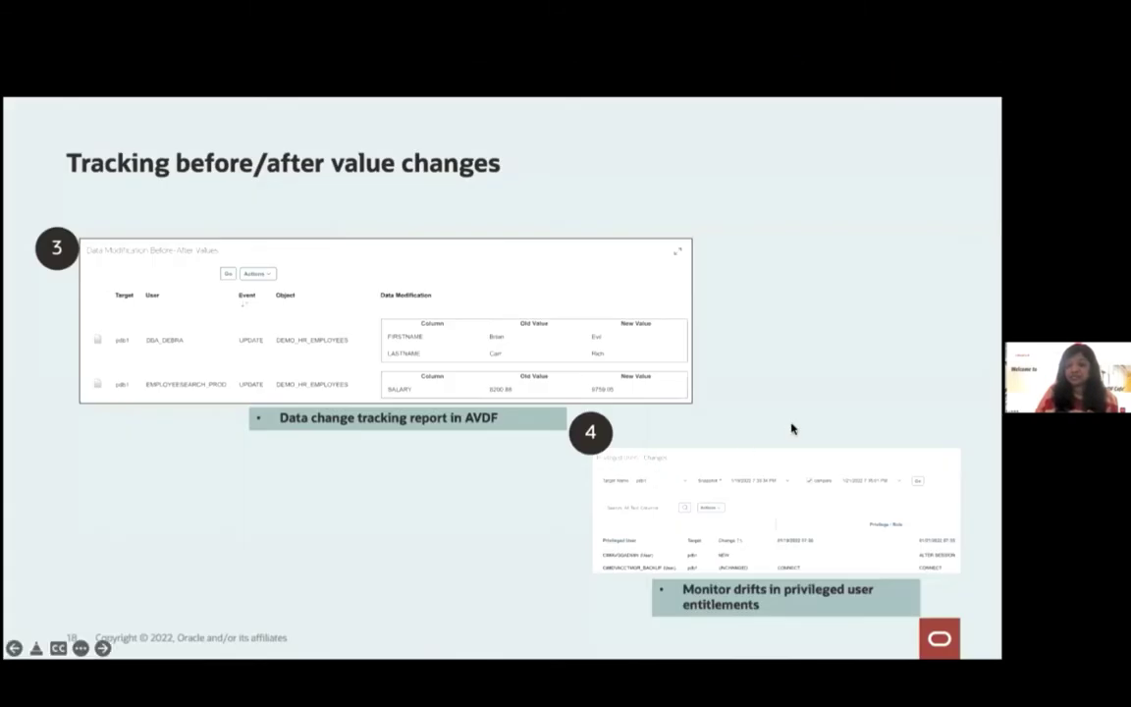
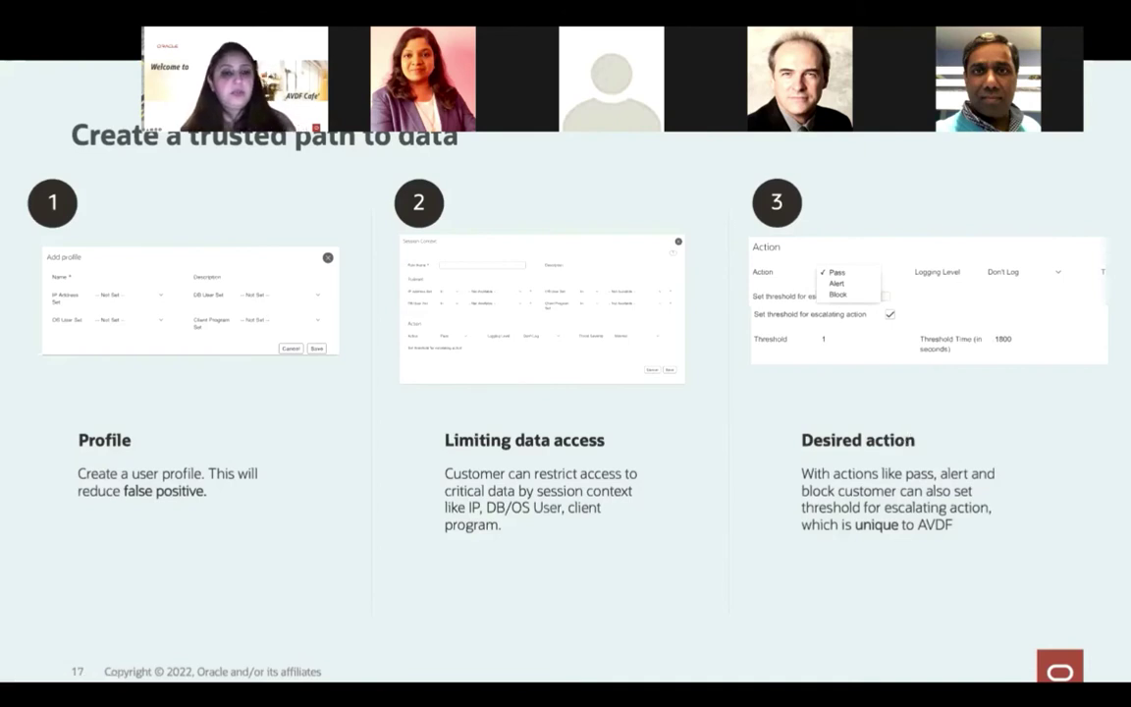
# - Switch from the slides to the Audit Vault console in Firefox and log in as avauditor with the account password
pyautogui.press('super+Tab')
pyautogui.press('super+Tab')
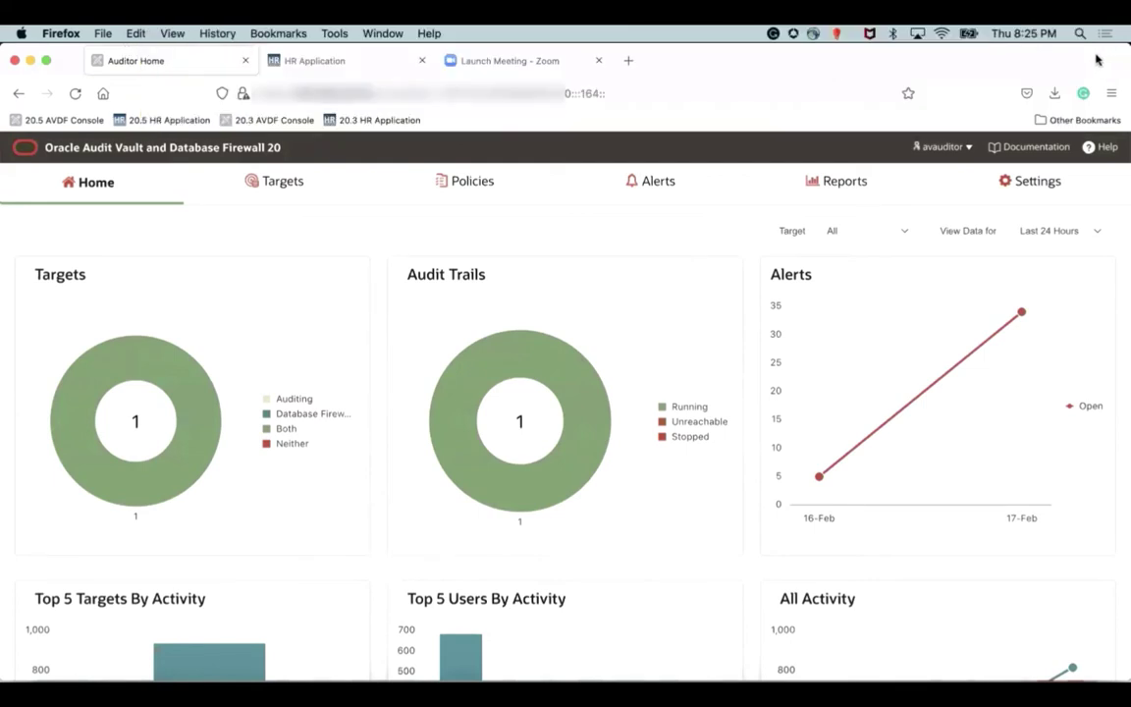
pyautogui.click(72, 193)
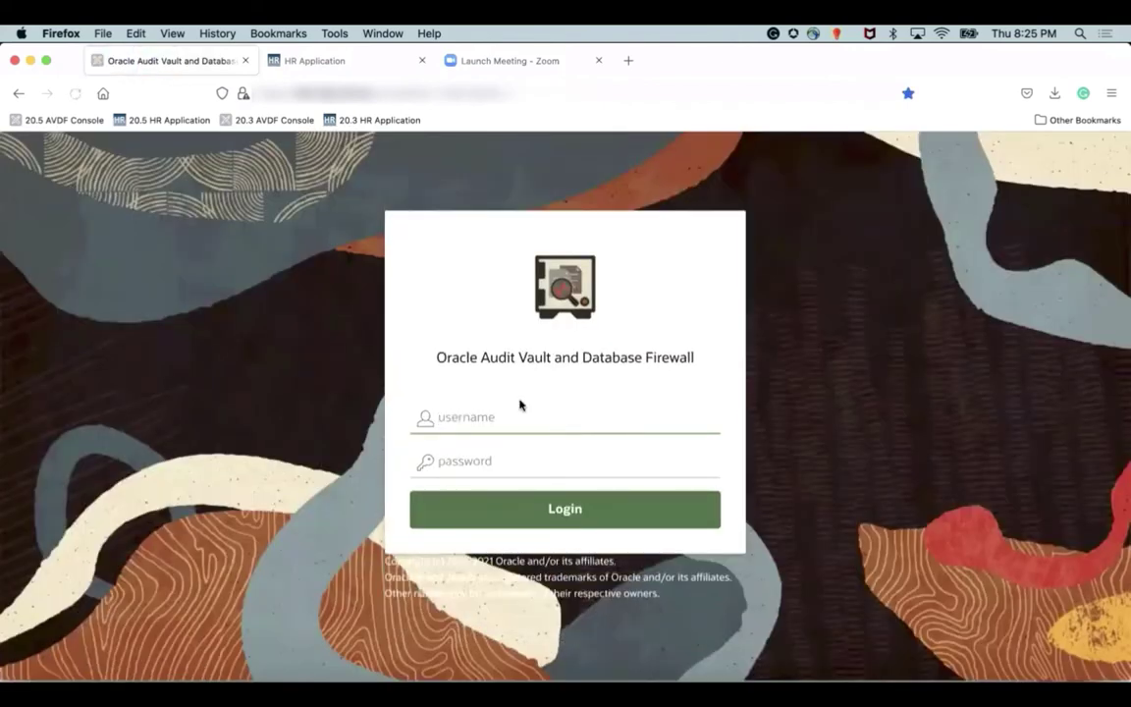
pyautogui.click(521, 410)
pyautogui.write('avauditor')
pyautogui.press('Tab')
pyautogui.write('•••')
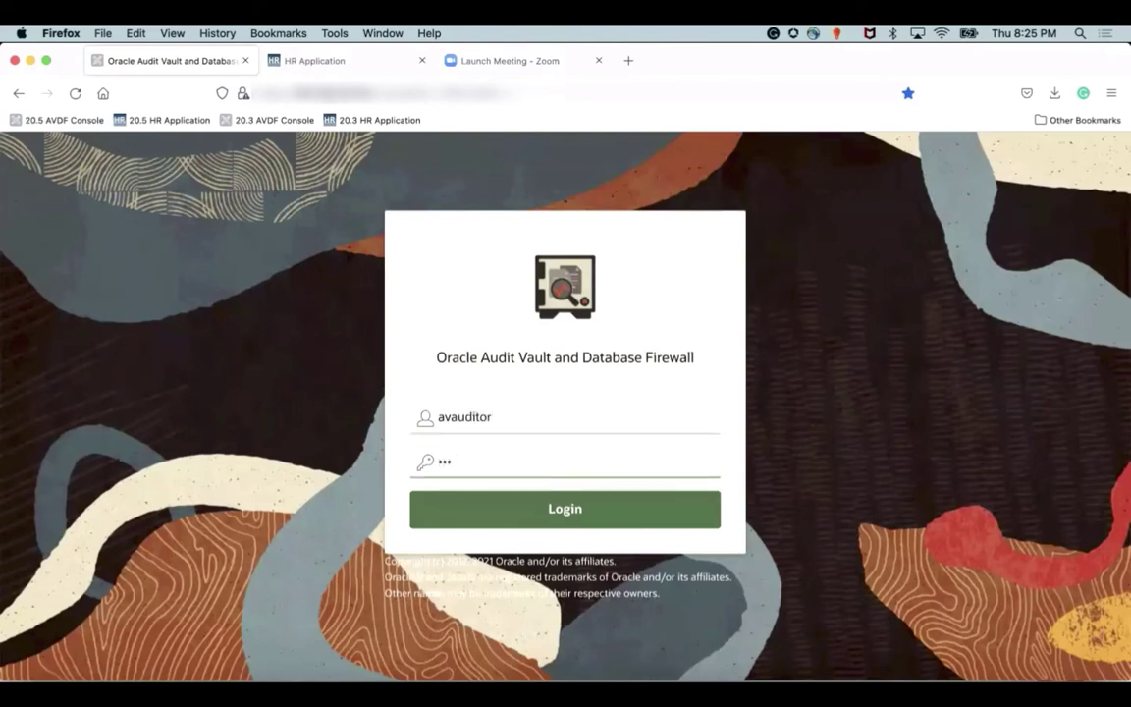
pyautogui.write('•••••')
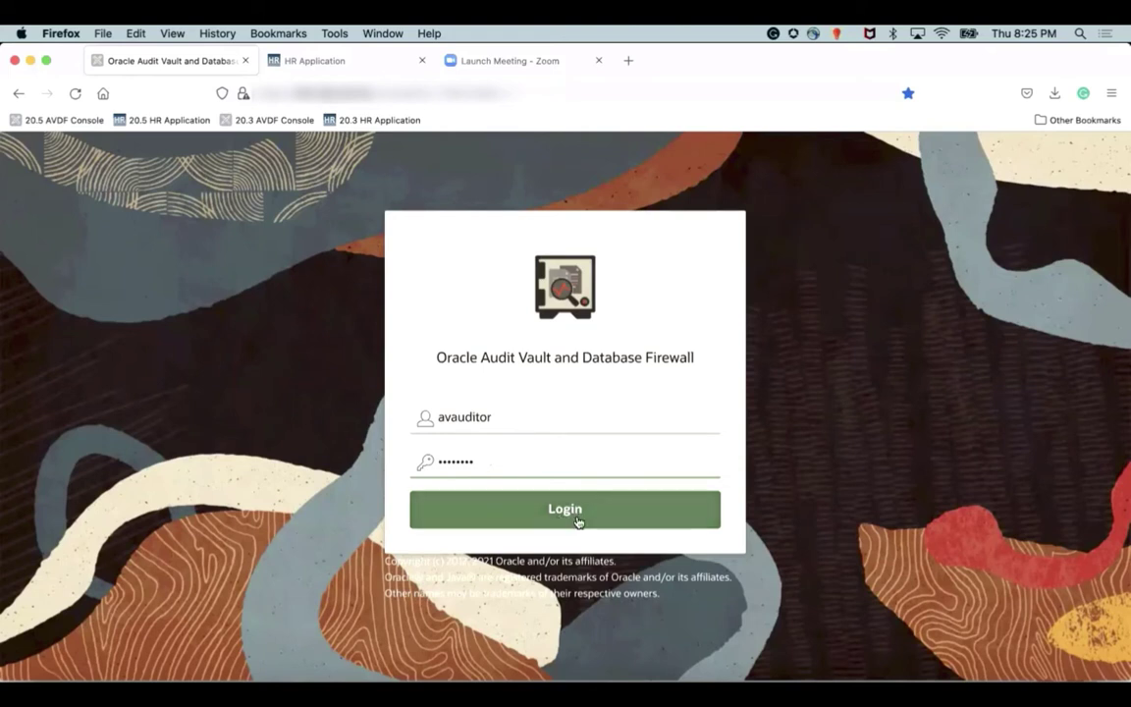
pyautogui.click(578, 521)
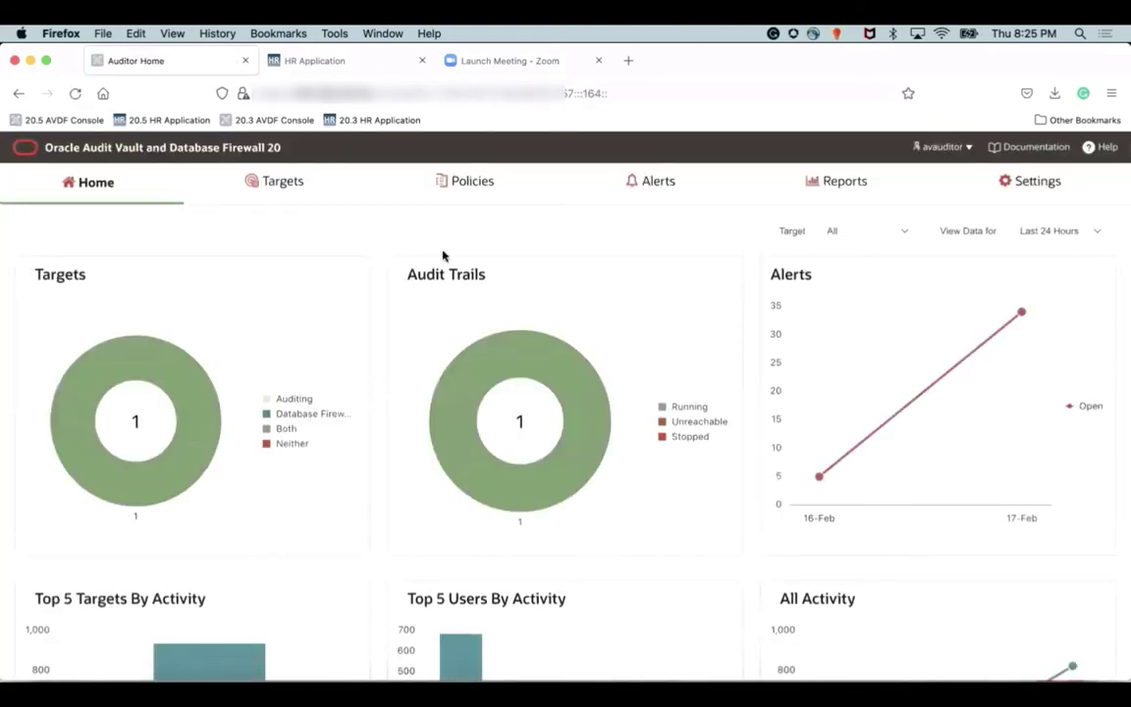
# - Open the user-defined database firewall policy "Trusted path to application" and review its overview and default rule
pyautogui.click(459, 187)
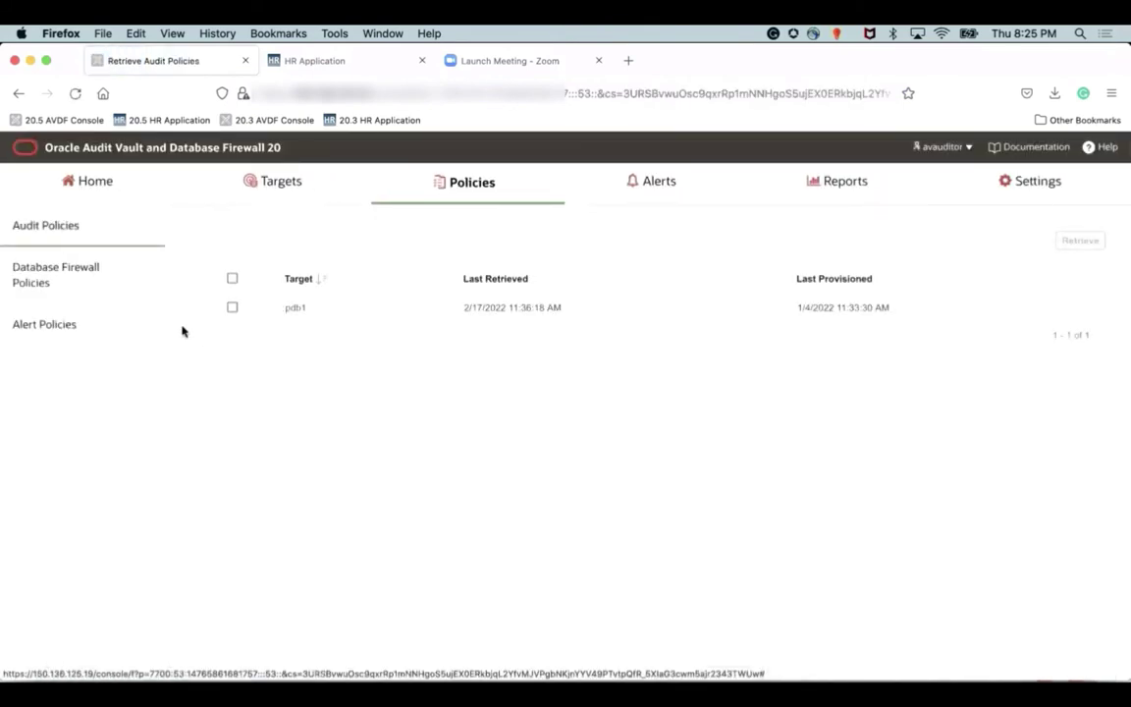
pyautogui.click(78, 284)
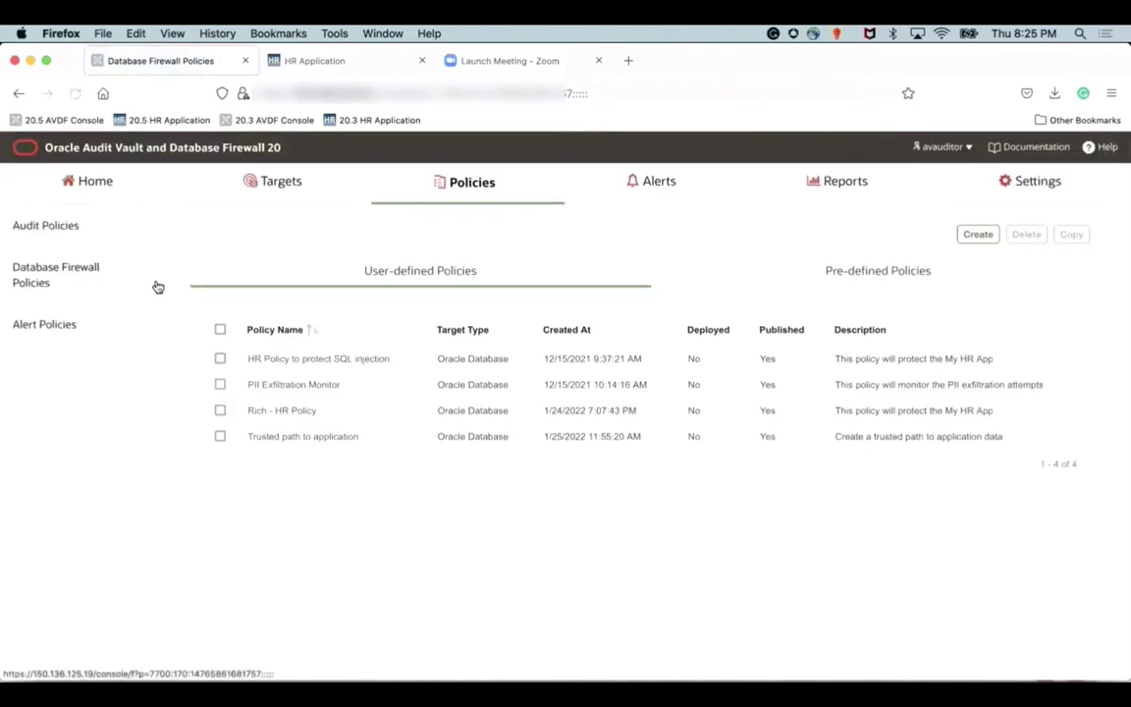
pyautogui.click(275, 438)
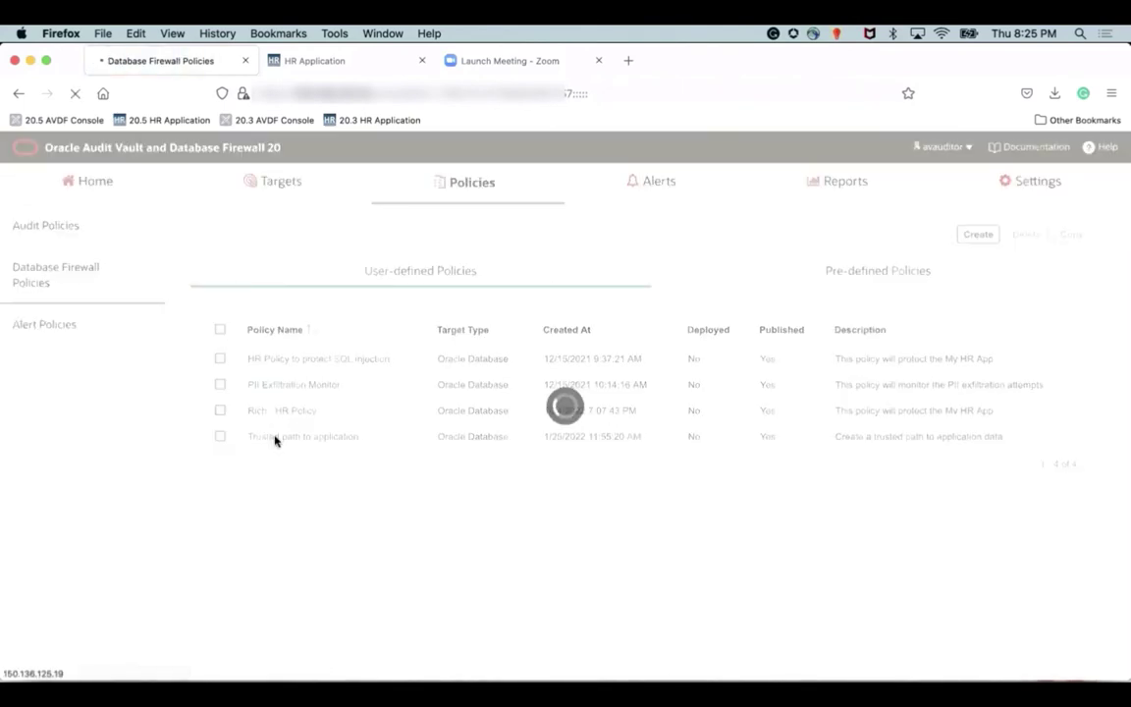
pyautogui.scroll(-2, 587, 451)
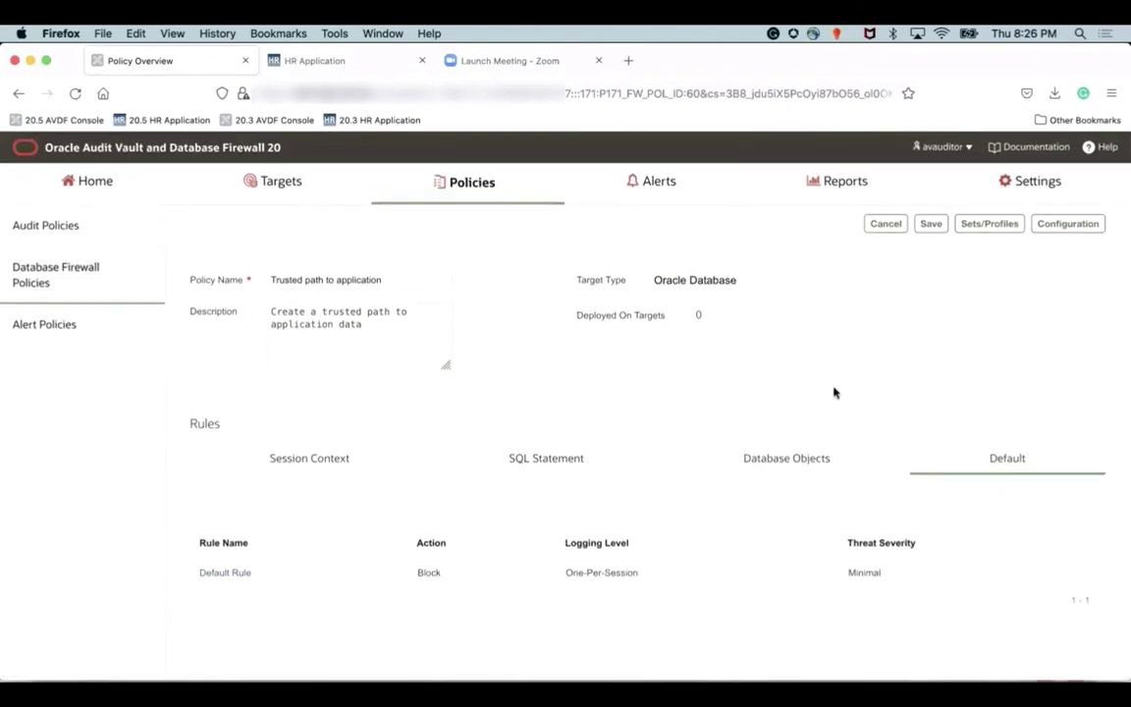
pyautogui.scroll(1, 833, 393)
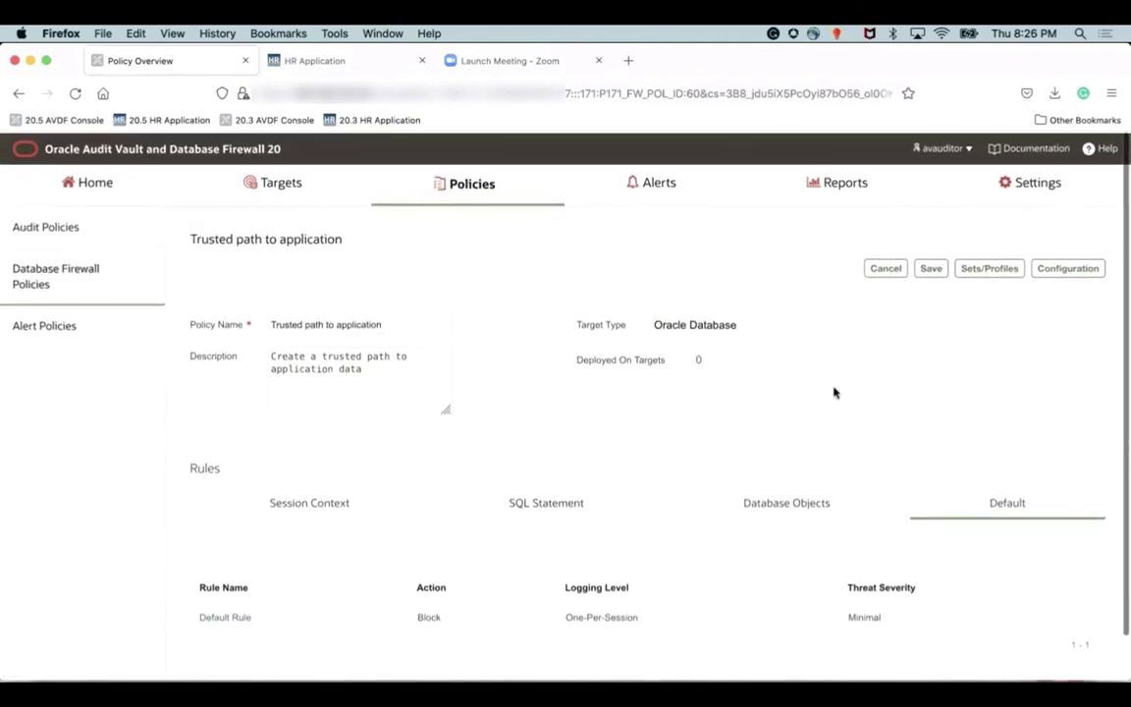
# - Open the policy's sets and profiles and review the bulk insert, file import and collected-data options for adding an IP address set
pyautogui.click(999, 265)
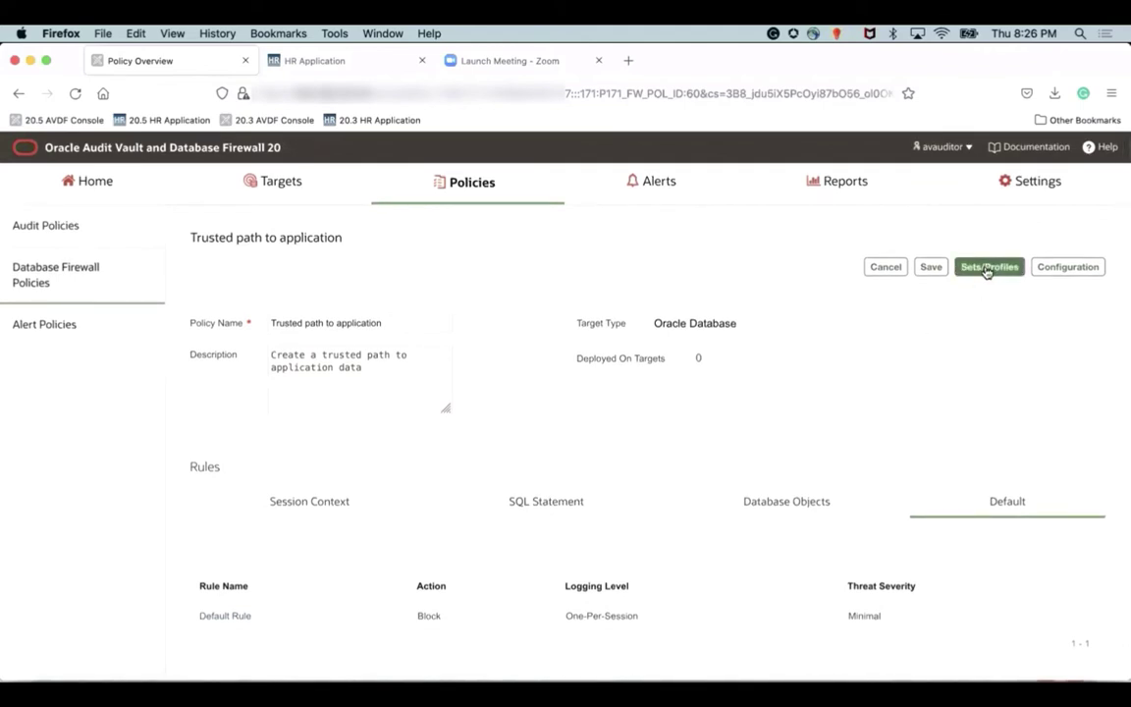
pyautogui.click(987, 268)
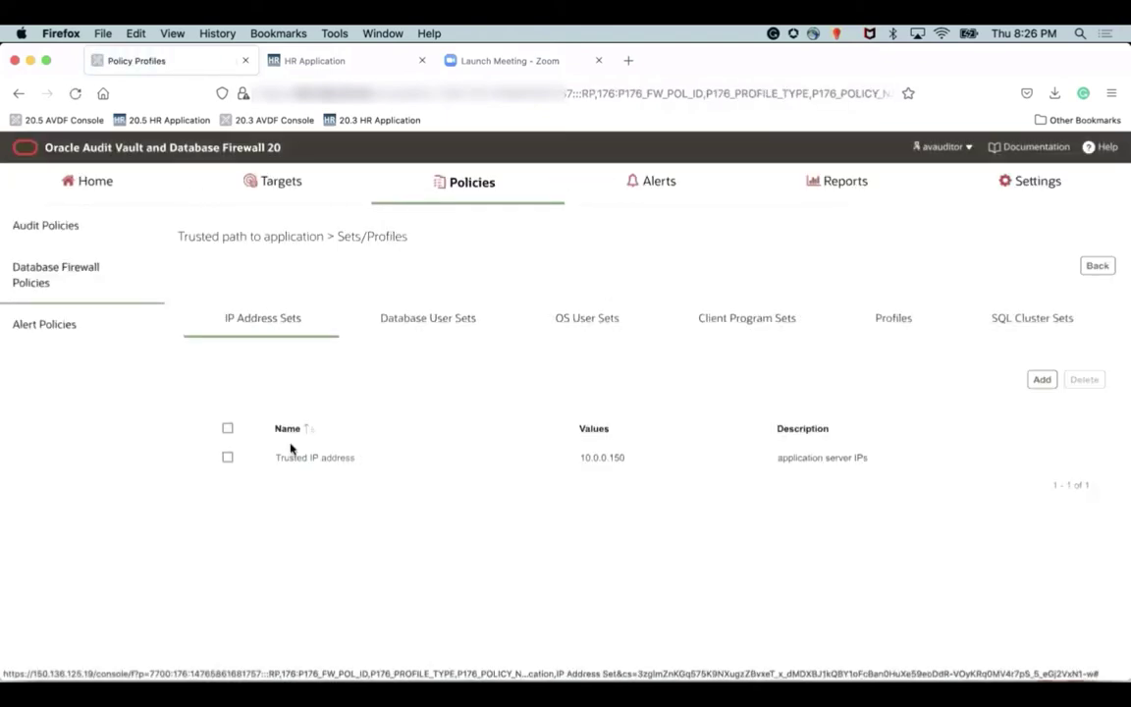
pyautogui.click(1048, 378)
pyautogui.click(1049, 378)
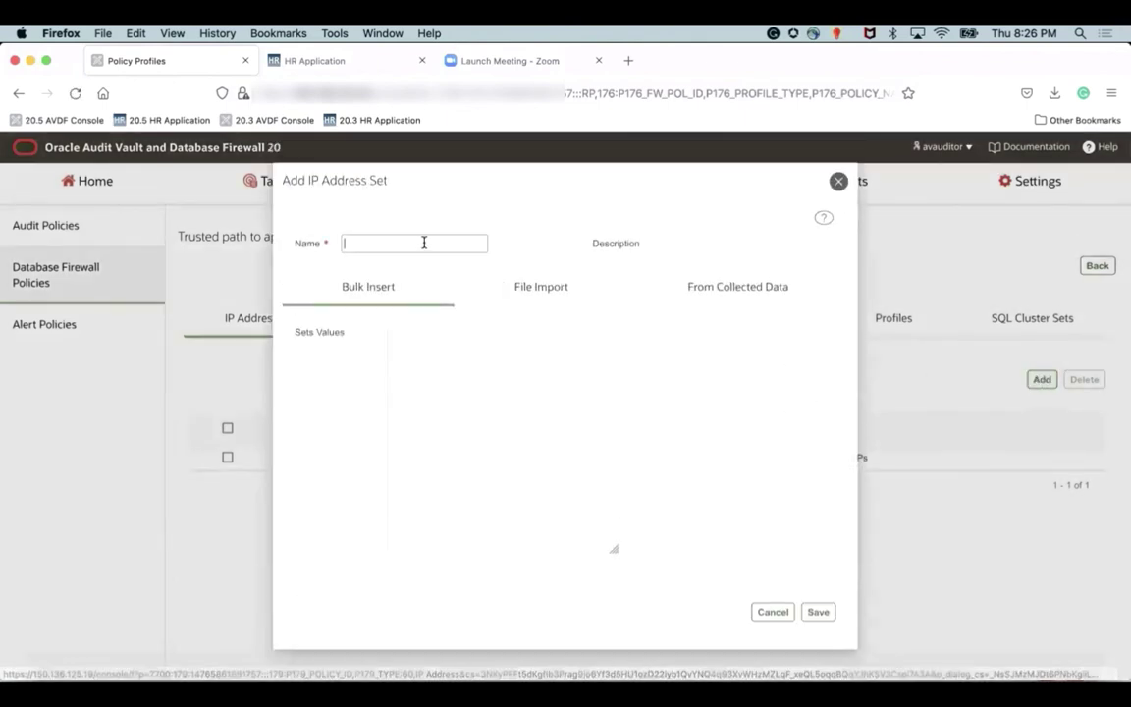
pyautogui.click(536, 299)
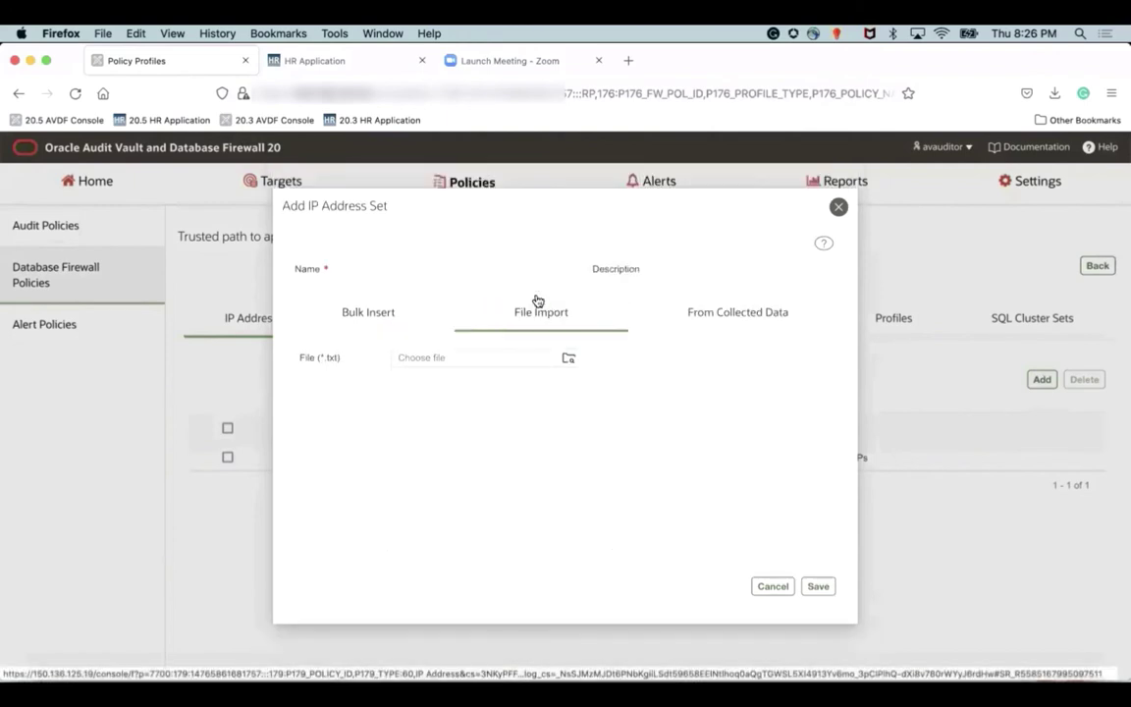
pyautogui.click(716, 323)
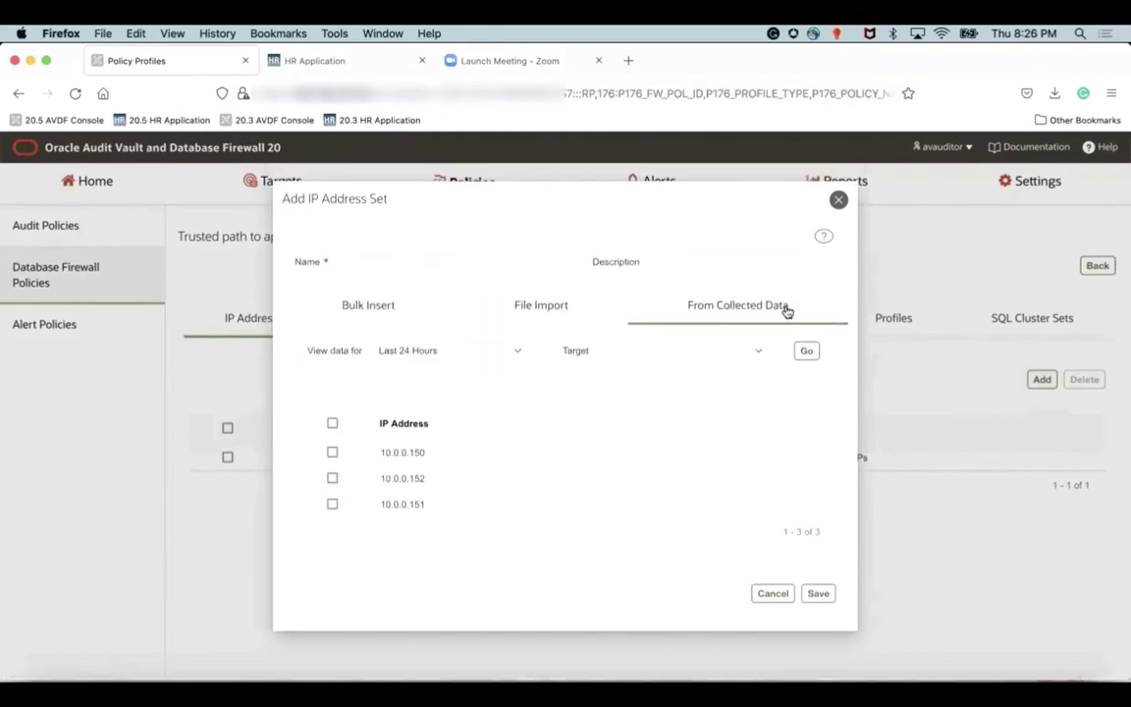
pyautogui.click(771, 594)
# - Review the values of the "Trusted IP address" set, and view the policy's database user sets and client program sets
pyautogui.click(290, 459)
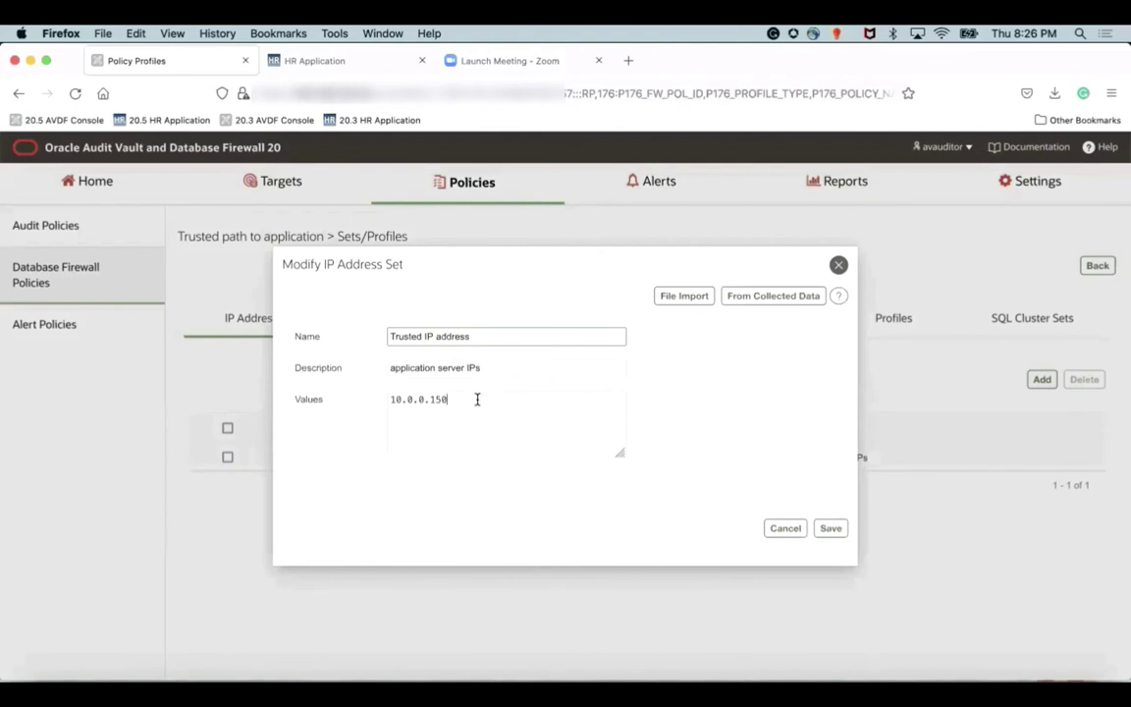
pyautogui.moveTo(477, 398); pyautogui.dragTo(376, 398)
pyautogui.click(475, 432)
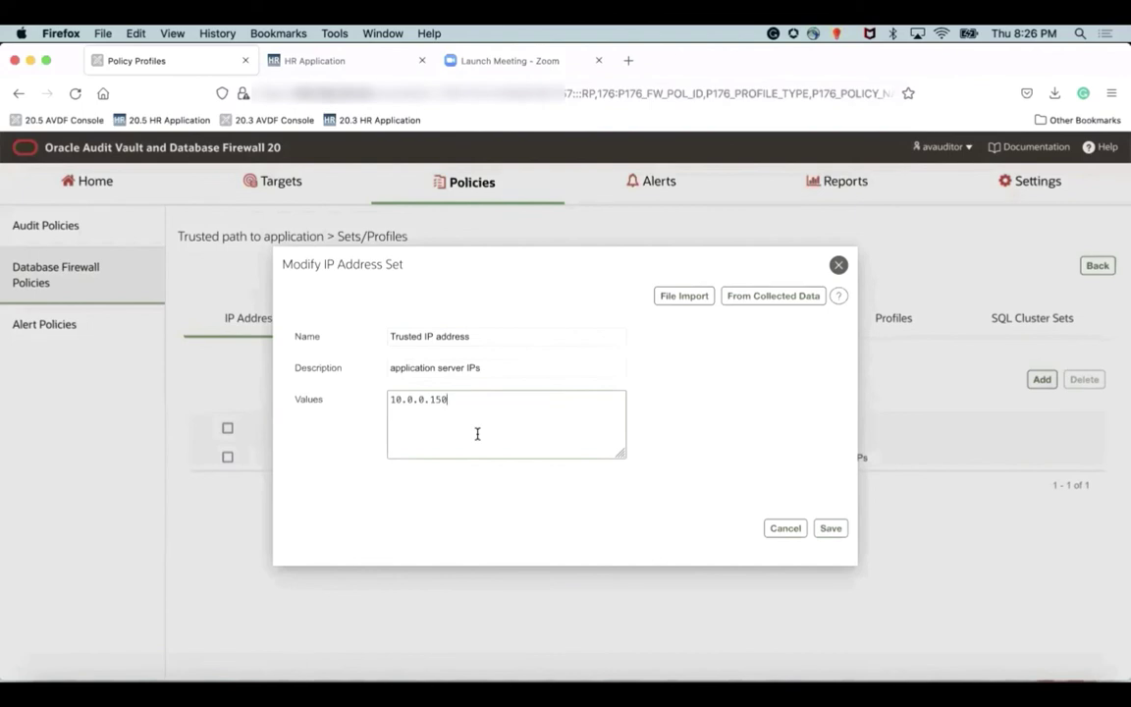
pyautogui.click(839, 265)
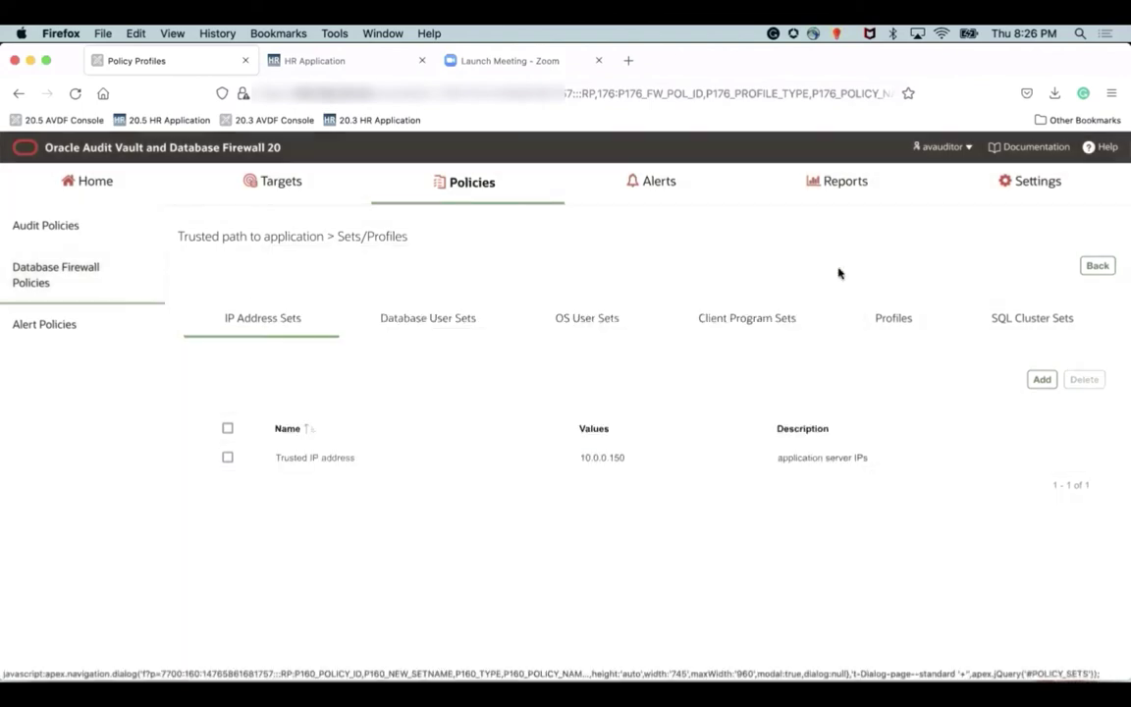
pyautogui.click(466, 322)
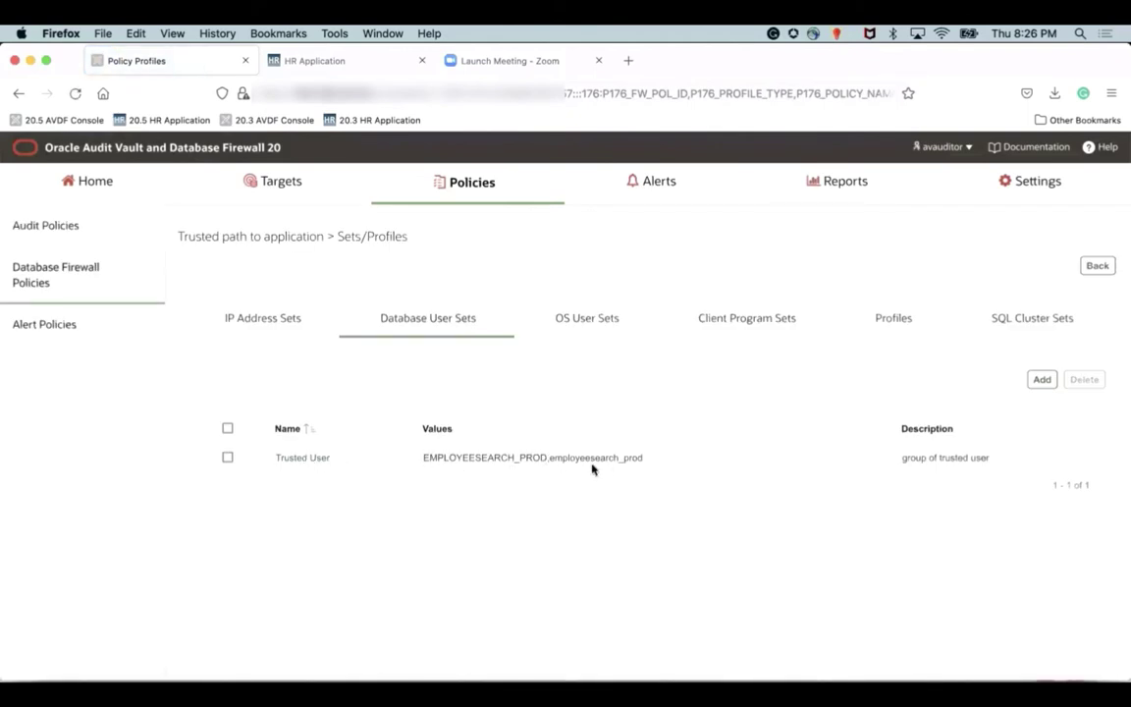
pyautogui.click(775, 318)
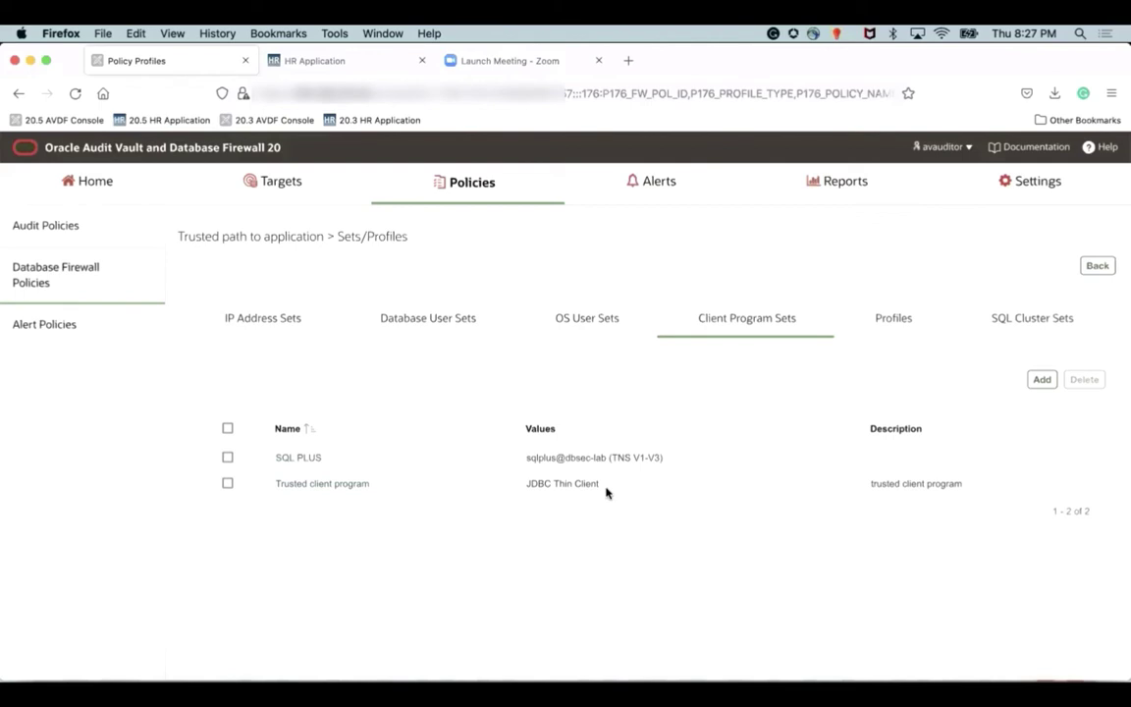
# - Review the sets assigned to the DBA Profile and the Application profile, and return to the policy overview
pyautogui.click(884, 326)
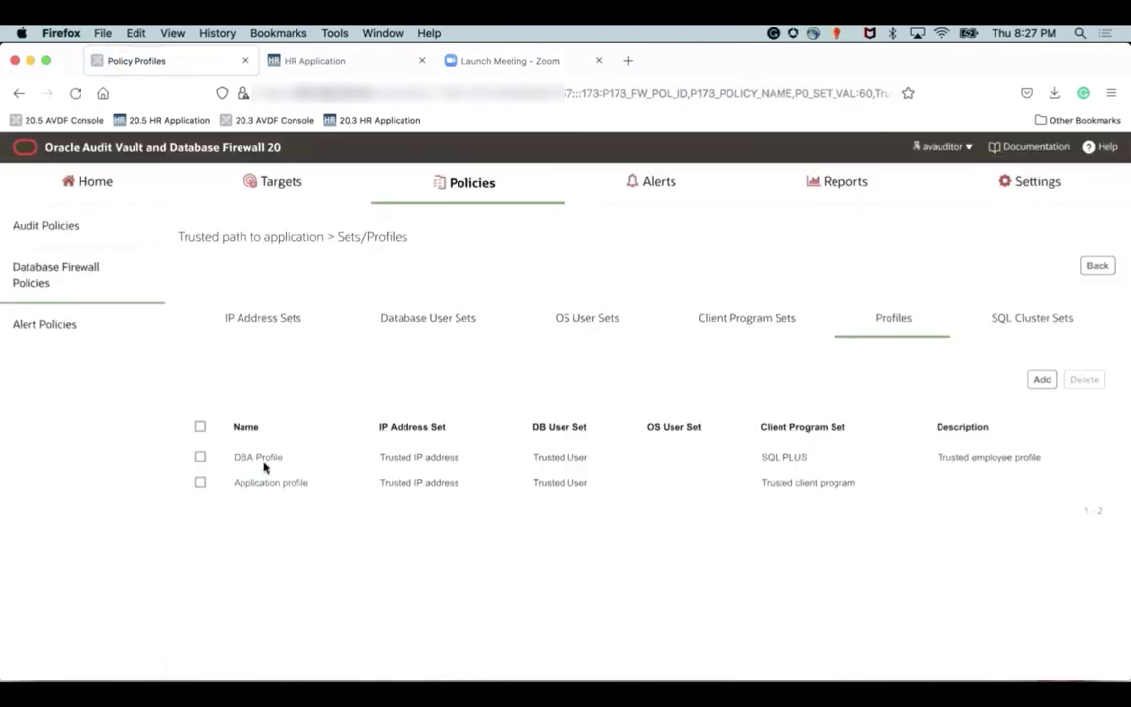
pyautogui.click(264, 460)
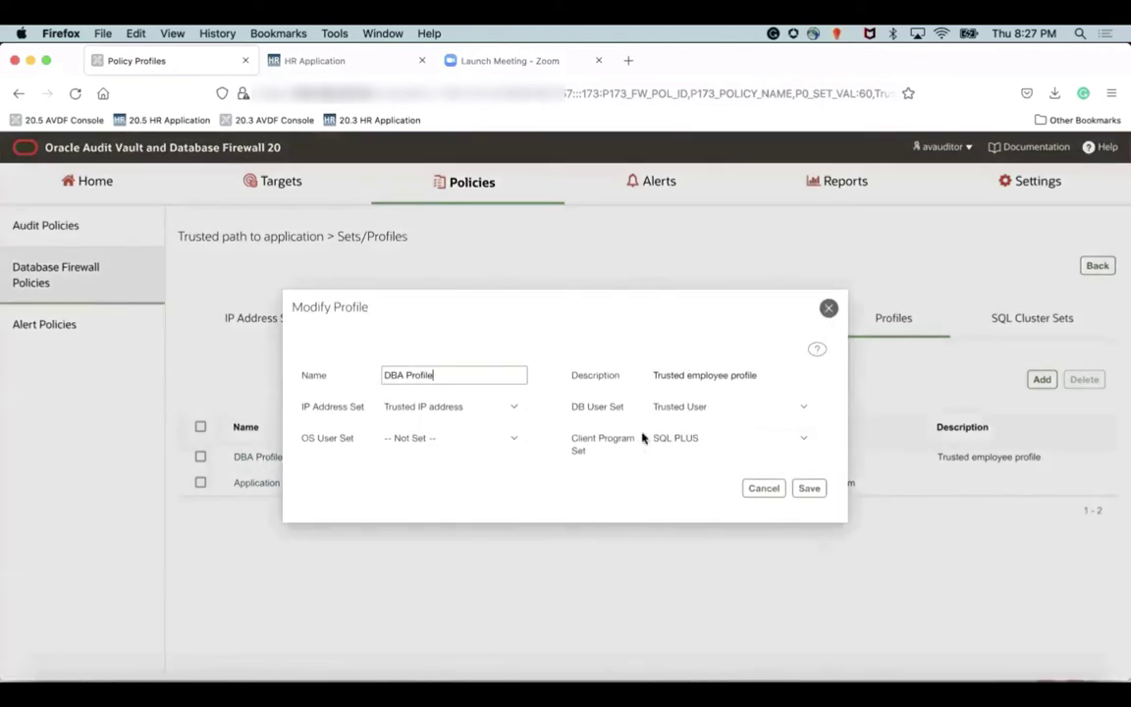
pyautogui.click(828, 307)
pyautogui.click(274, 485)
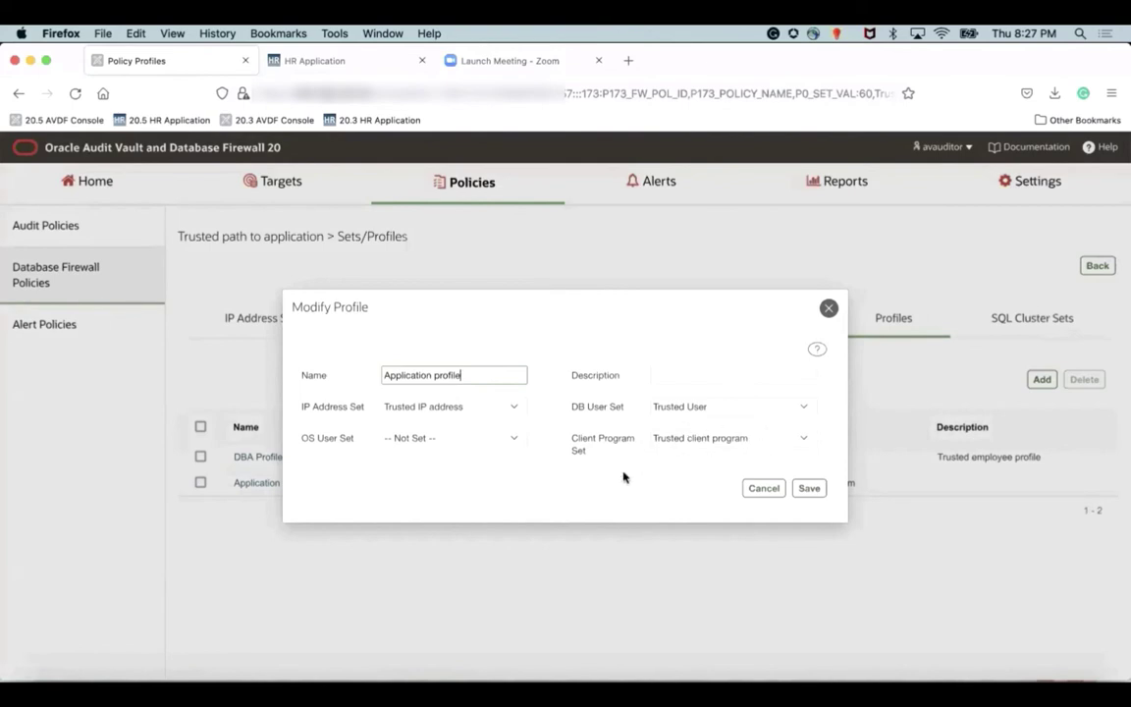
pyautogui.click(829, 308)
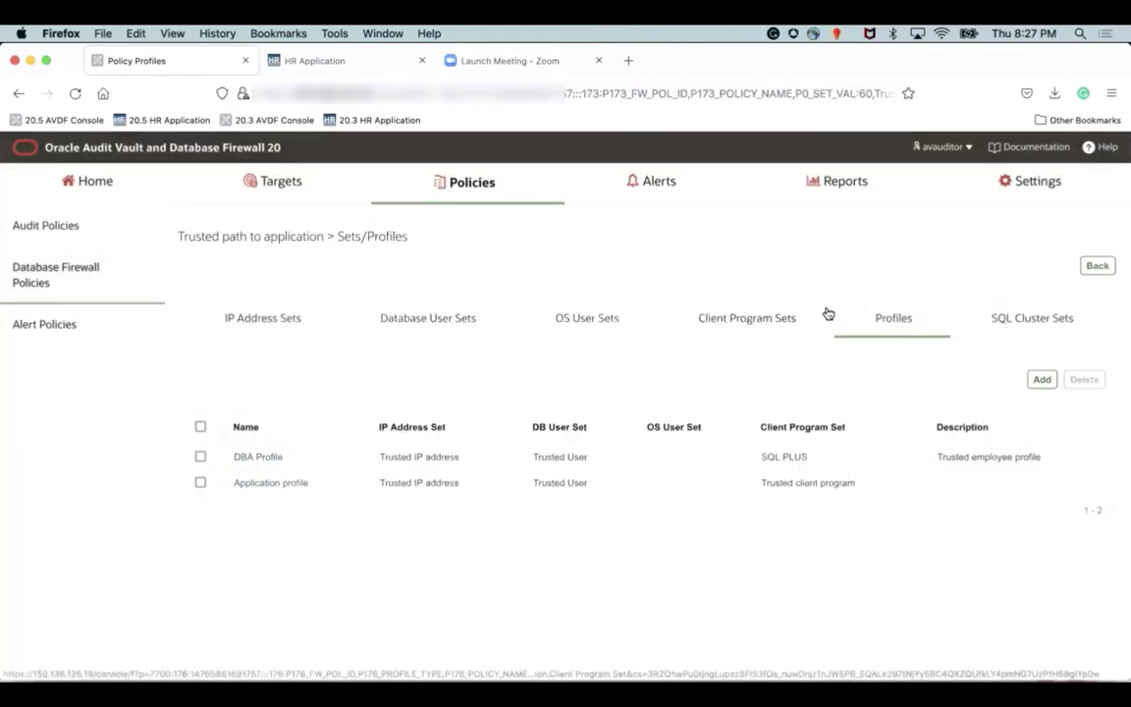
pyautogui.click(1106, 269)
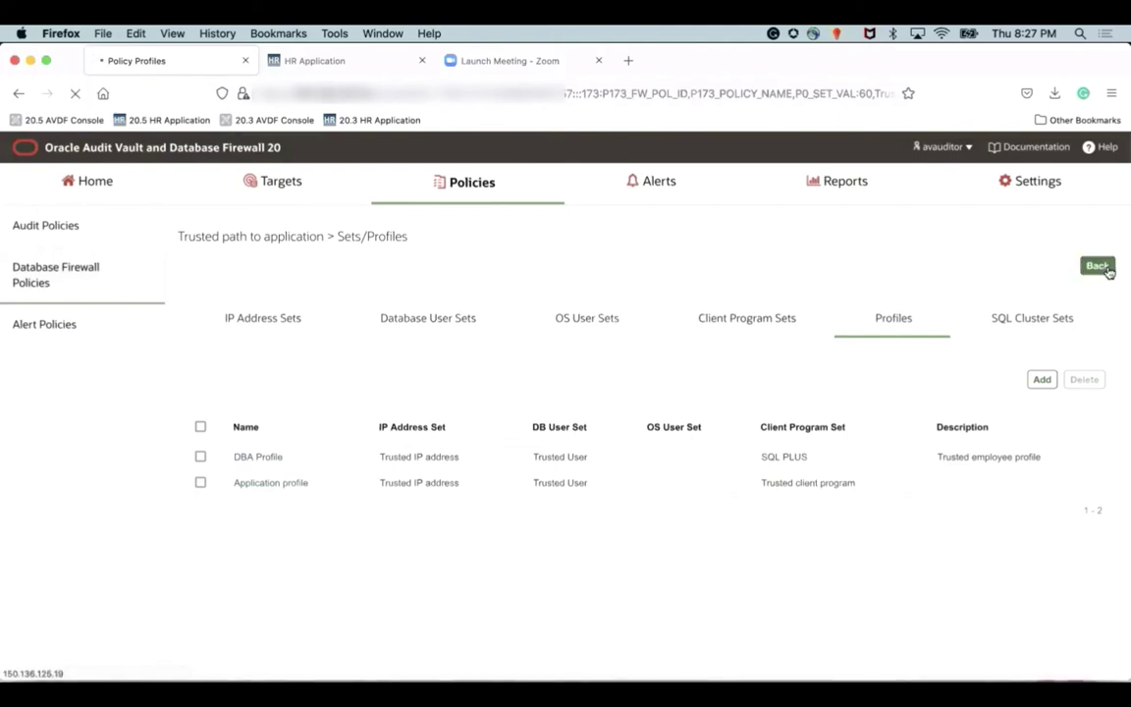
# - Review the ruleset and action of the session context rule "application trusted path" and close it without changes
pyautogui.scroll(-2, 702, 485)
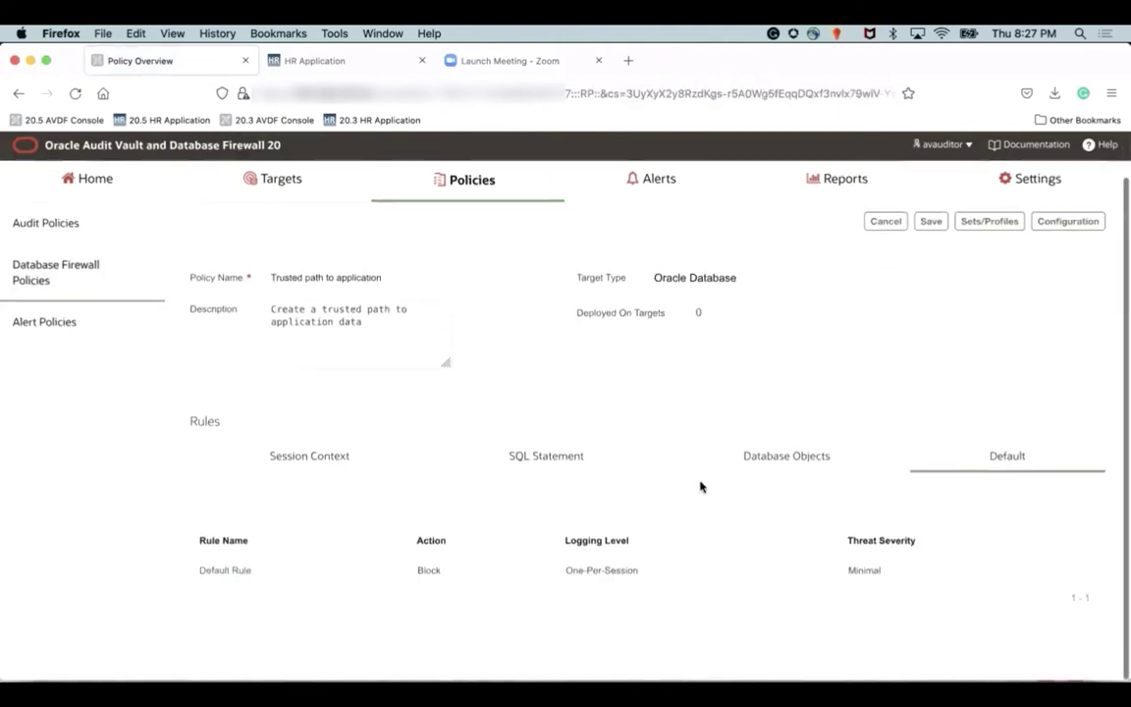
pyautogui.click(349, 461)
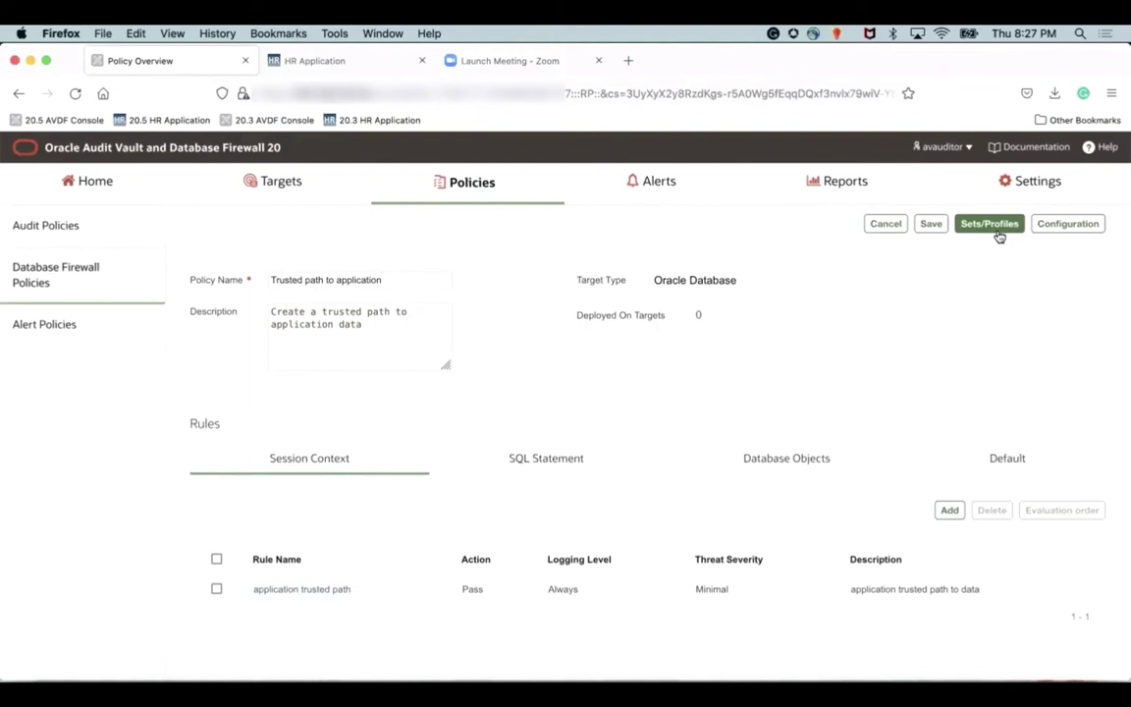
pyautogui.click(318, 593)
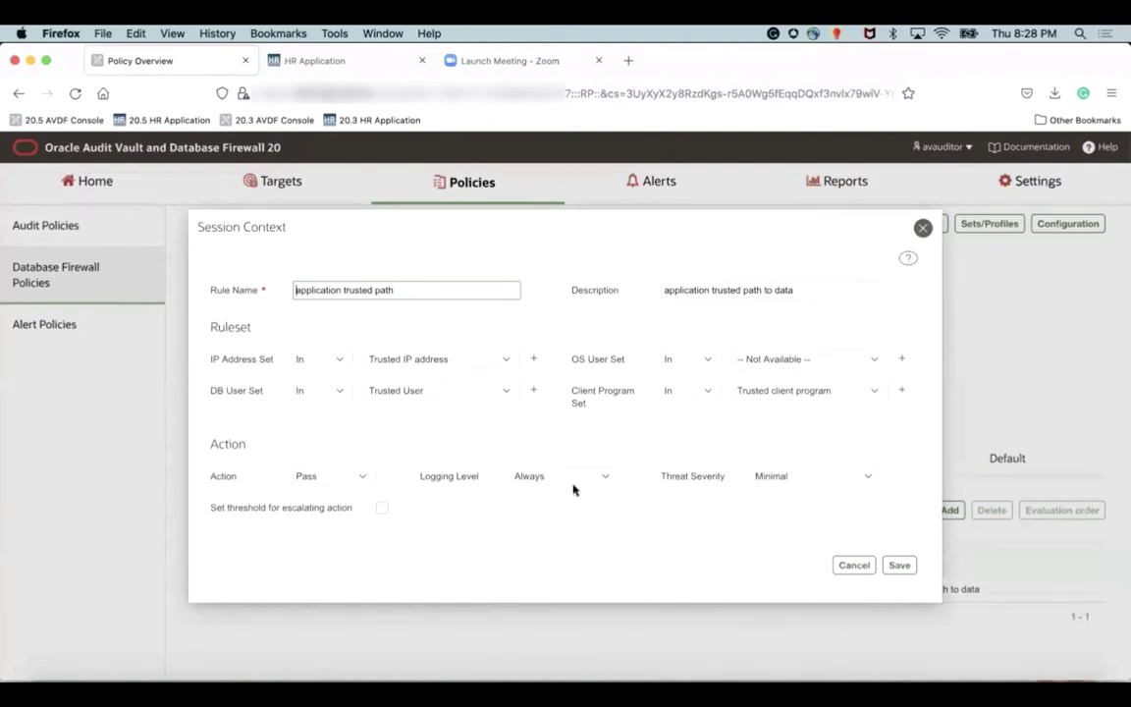
pyautogui.click(852, 567)
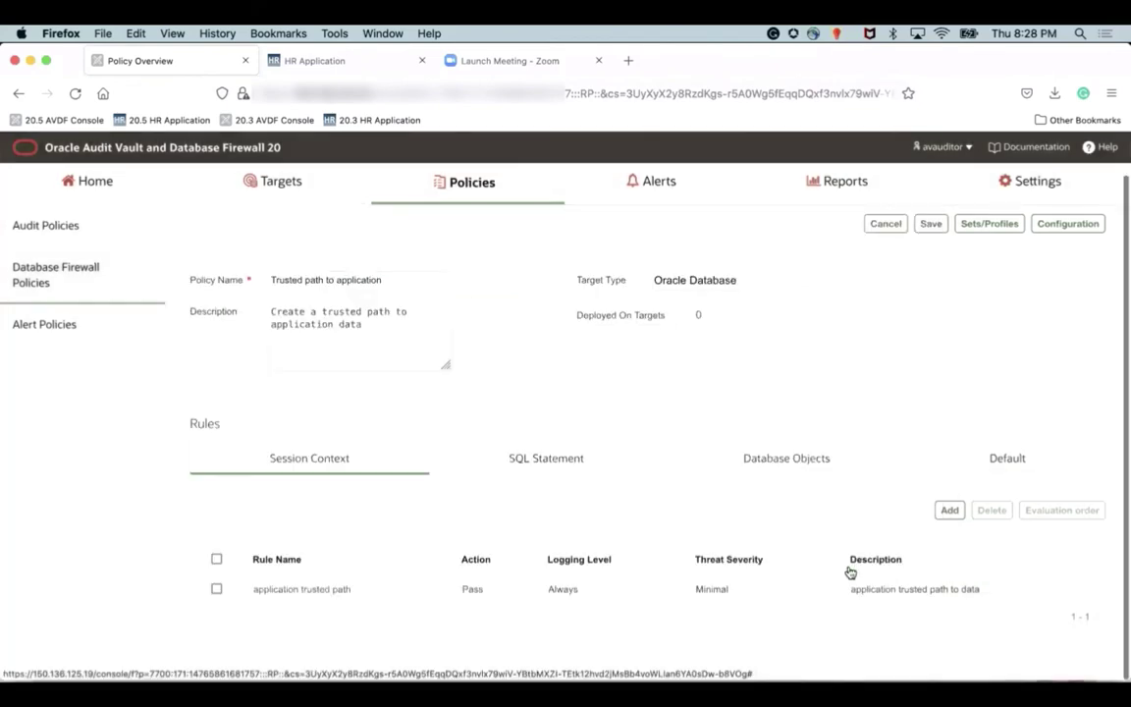
# - Examine the statement classes, database tables and action of the database objects rule "DBA profile update not allowed"
pyautogui.click(786, 459)
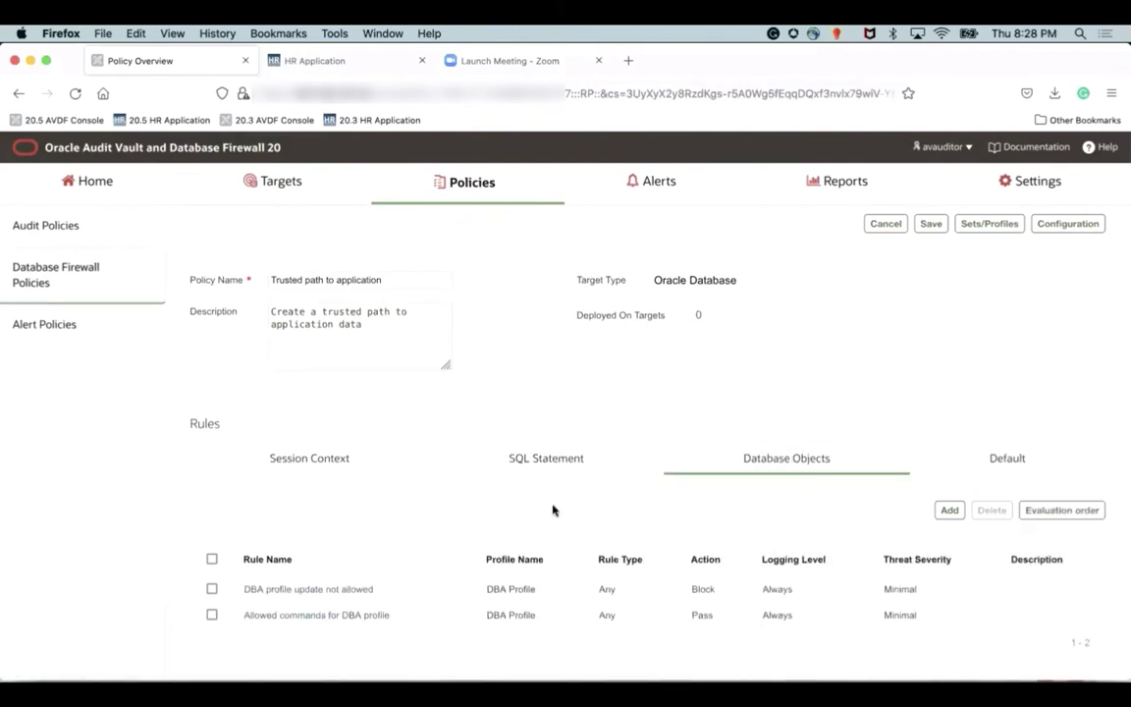
pyautogui.scroll(-1, 553, 510)
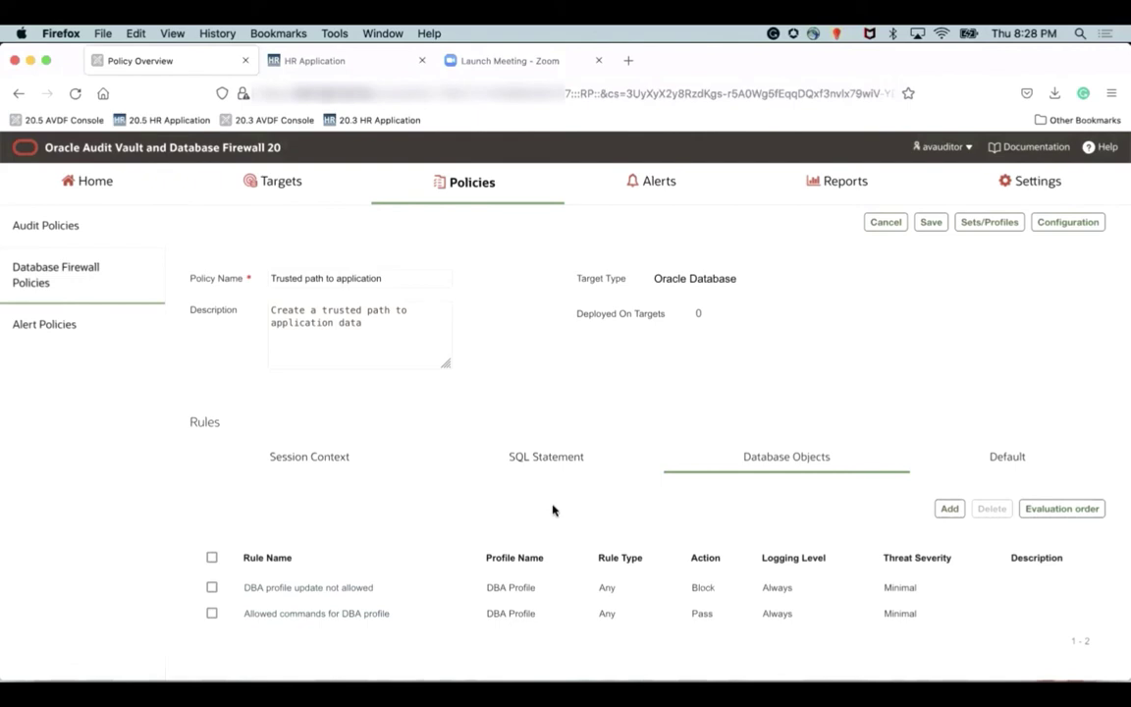
pyautogui.click(316, 589)
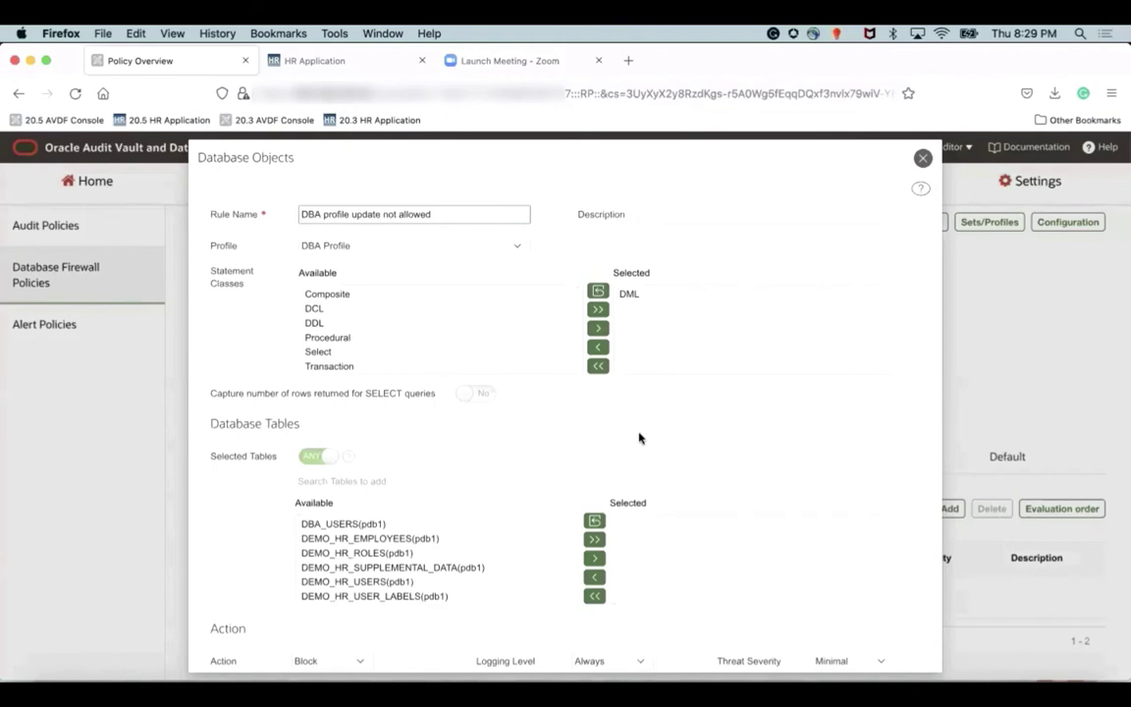
pyautogui.scroll(-3, 639, 438)
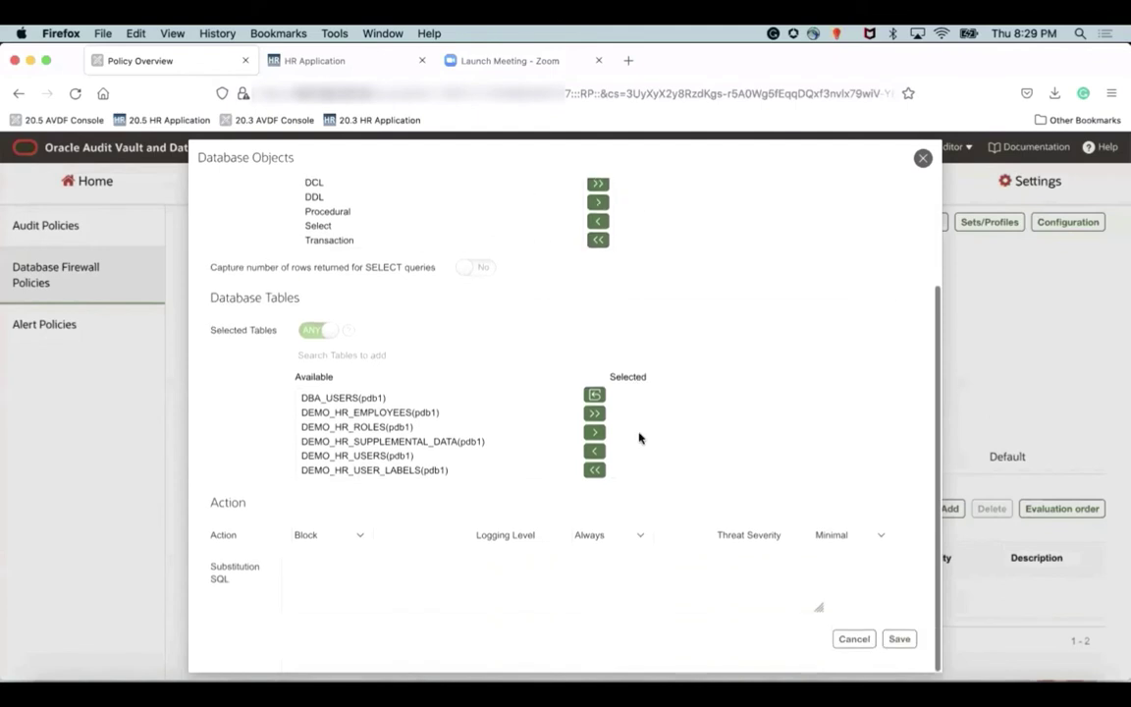
pyautogui.scroll(3, 651, 375)
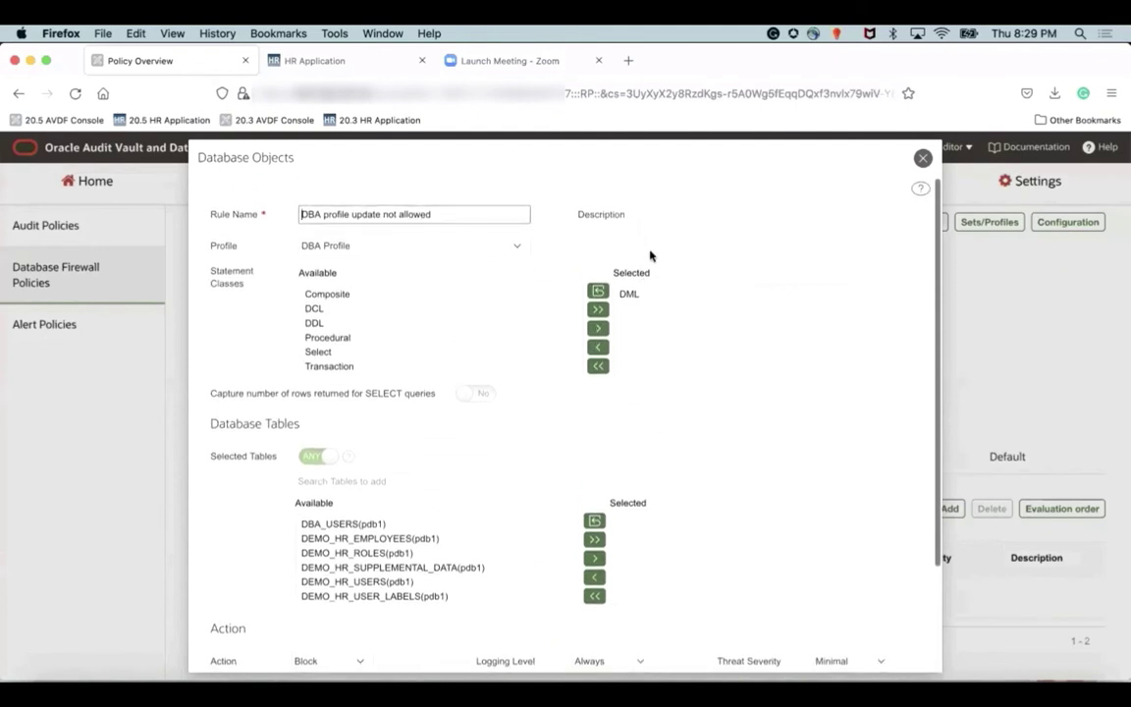
pyautogui.scroll(-3, 393, 462)
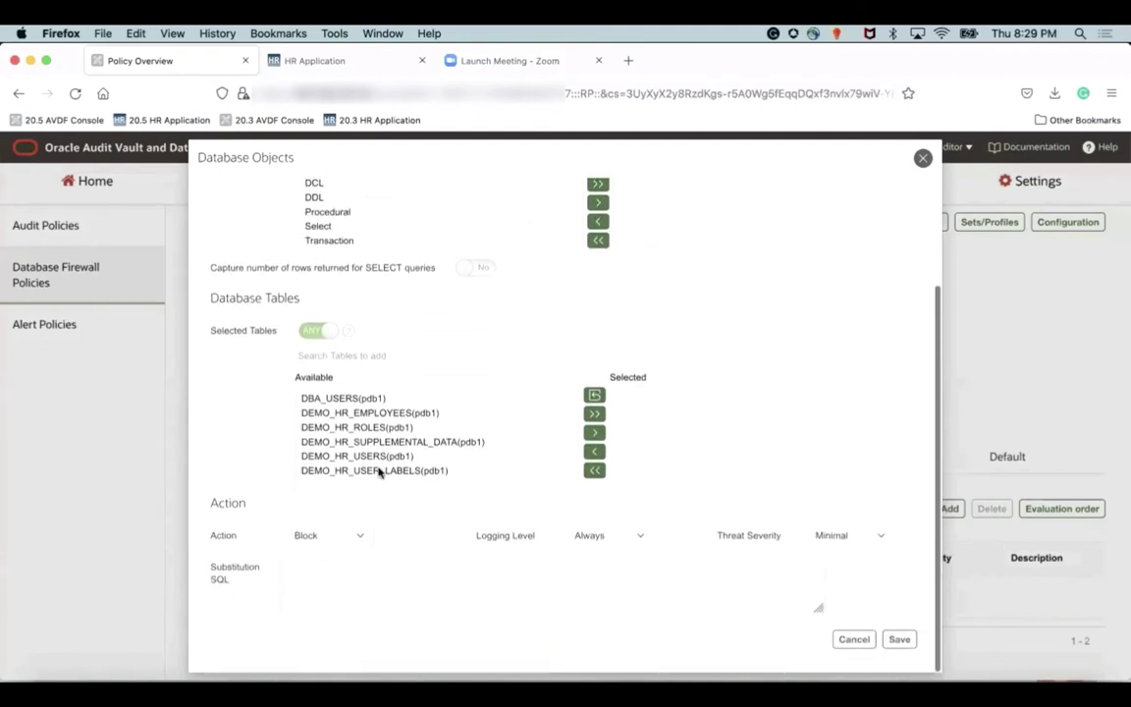
pyautogui.scroll(3, 831, 392)
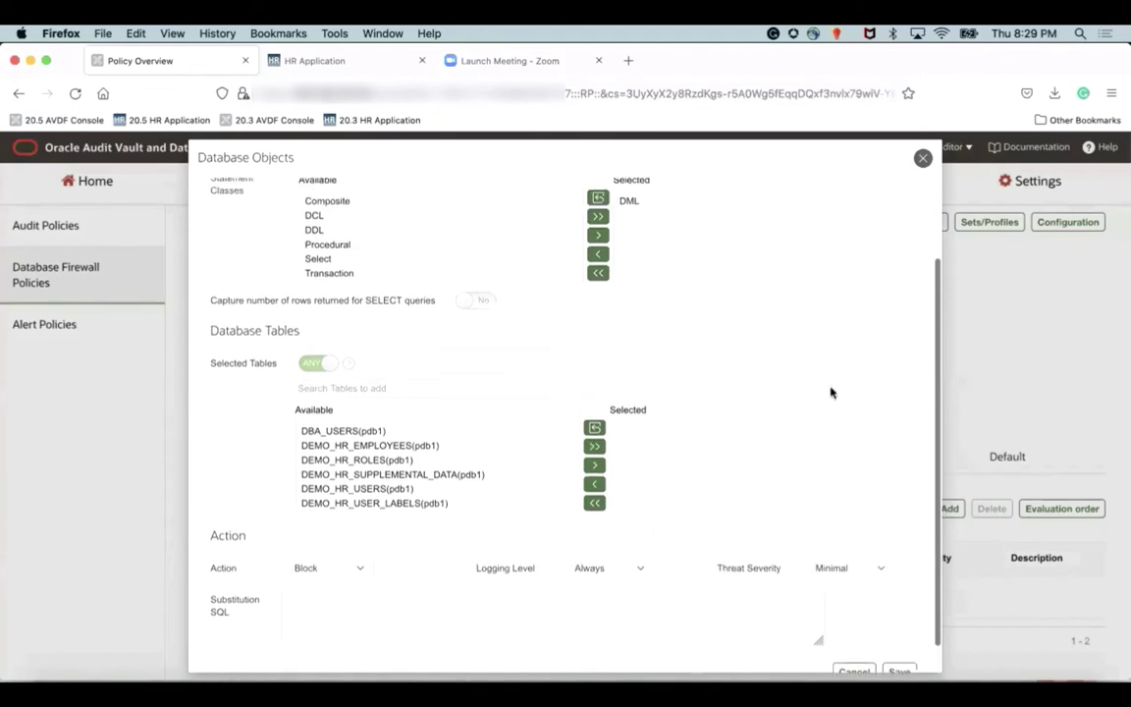
pyautogui.scroll(-3, 830, 392)
pyautogui.scroll(3, 724, 384)
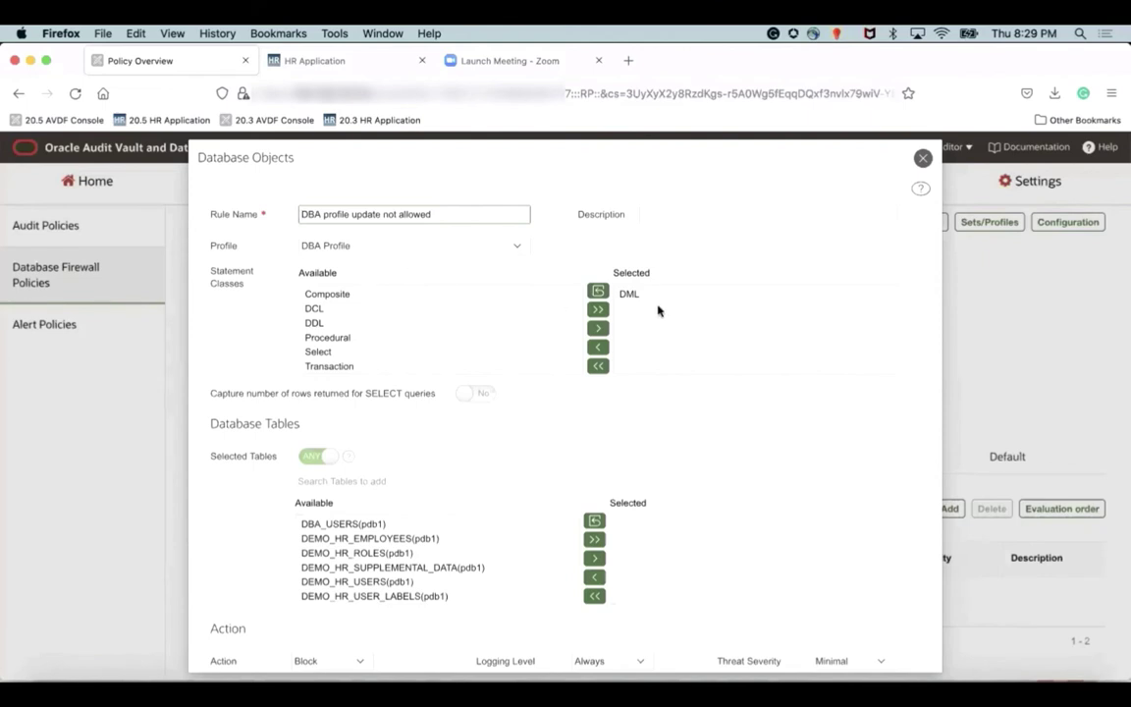
pyautogui.scroll(-3, 632, 474)
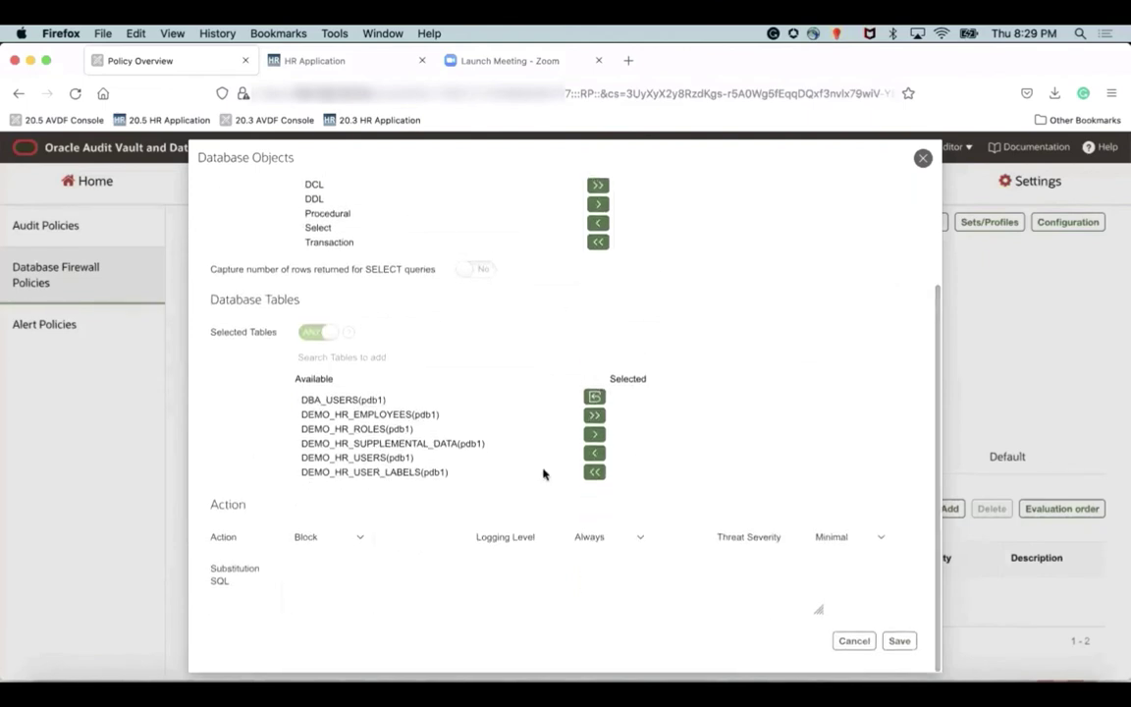
pyautogui.click(923, 158)
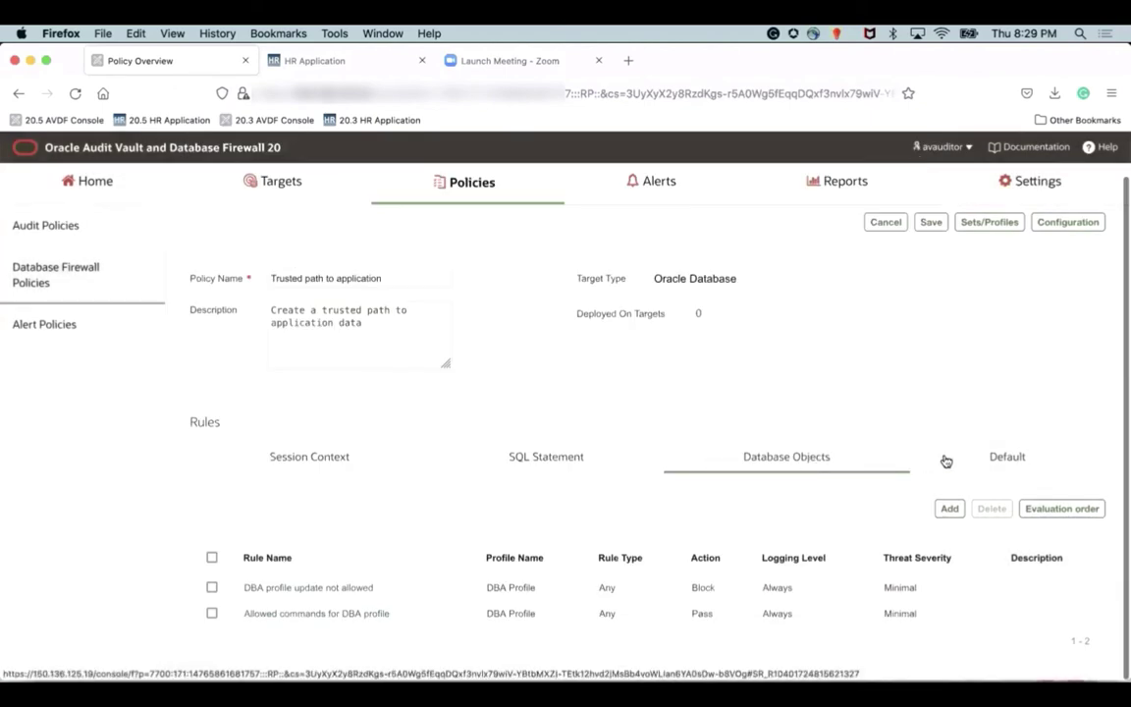
# - Review the default rule's action, logging level and substitution SQL, and leave the policy without saving
pyautogui.click(1007, 459)
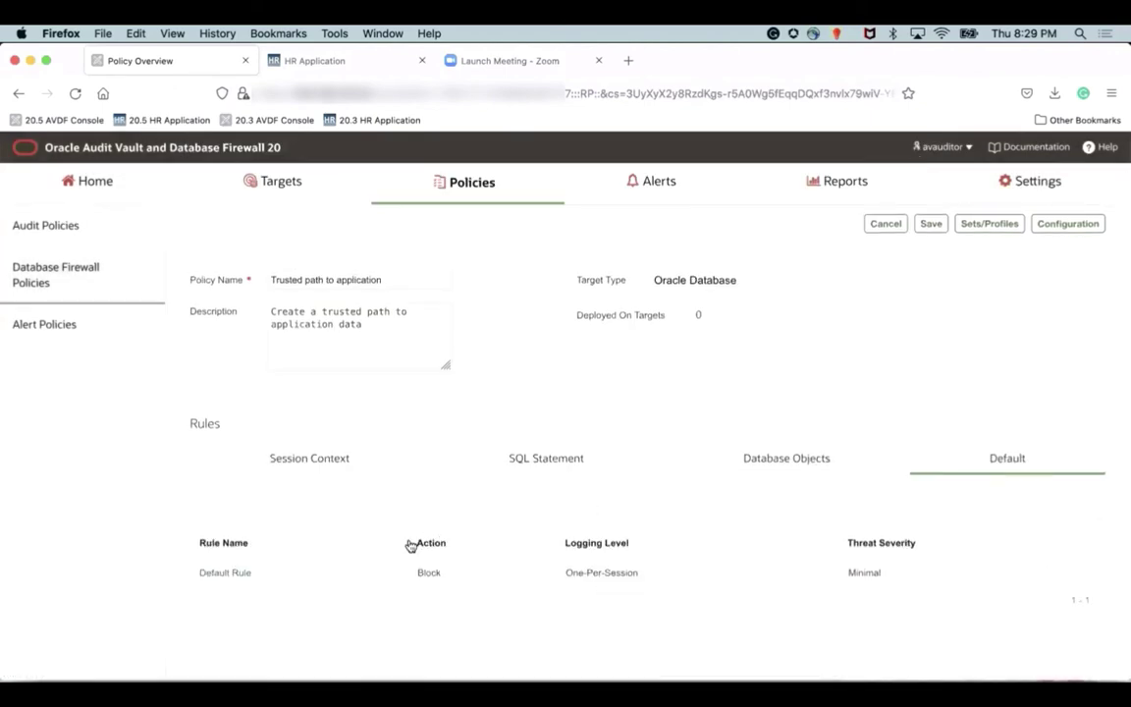
pyautogui.click(244, 574)
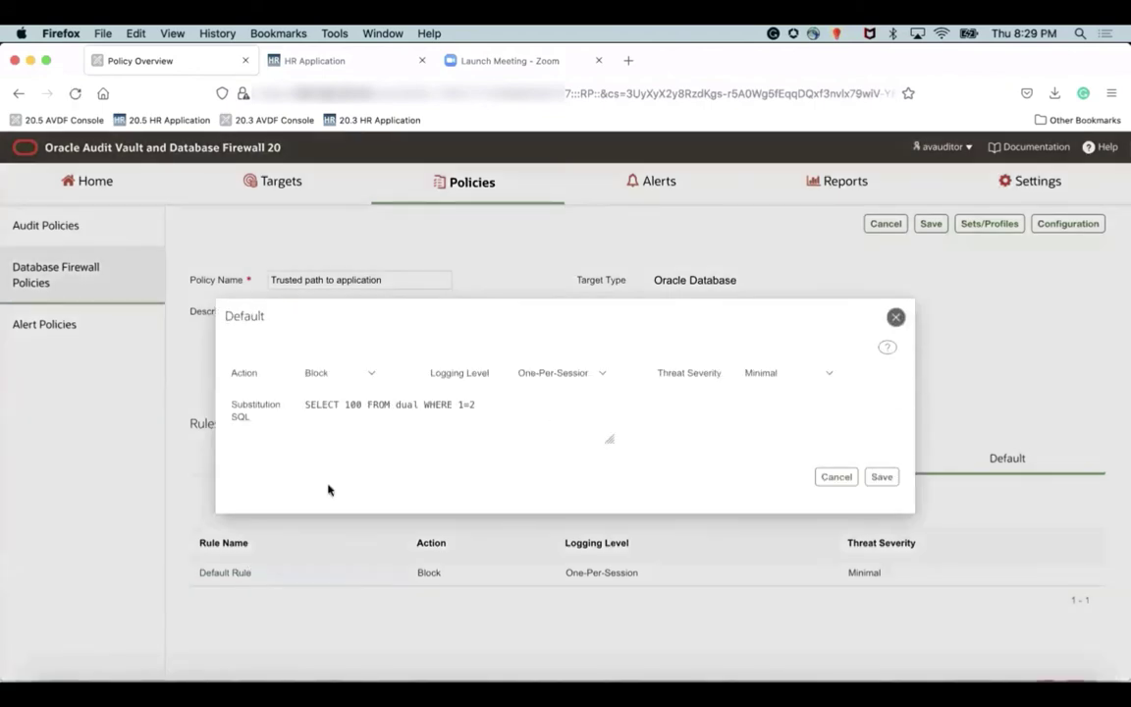
pyautogui.click(894, 318)
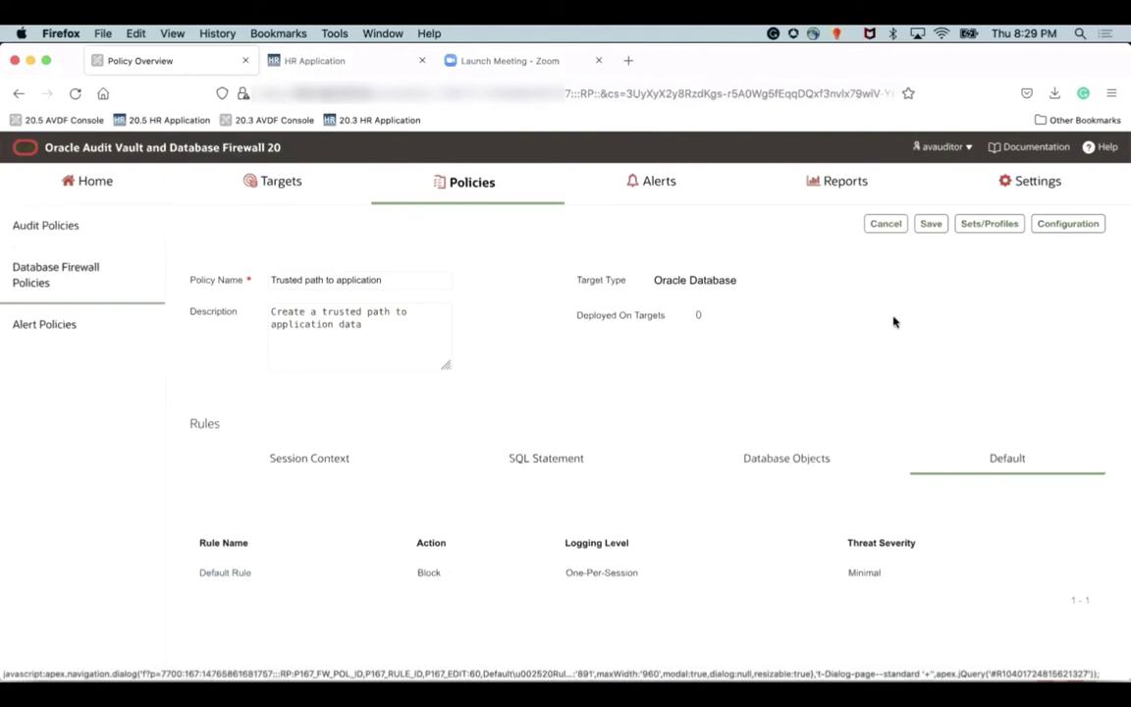
pyautogui.click(880, 228)
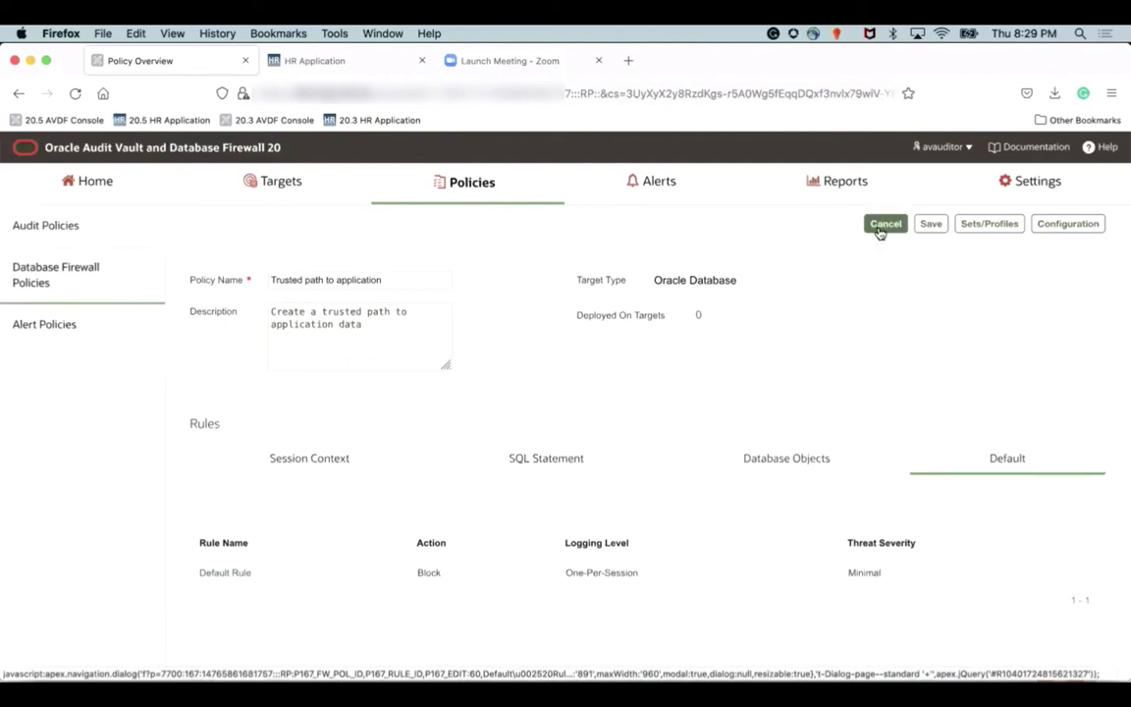
# - Apply the "Trusted path to application" database firewall policy to target pdb1
pyautogui.click(284, 189)
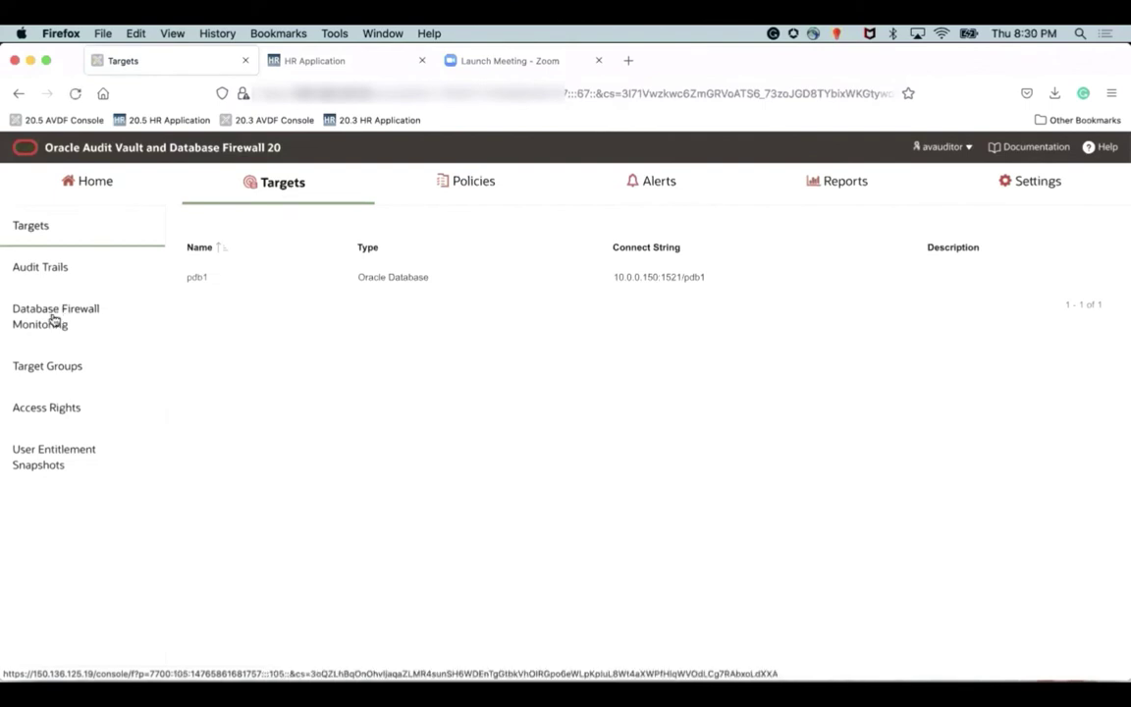
pyautogui.click(54, 319)
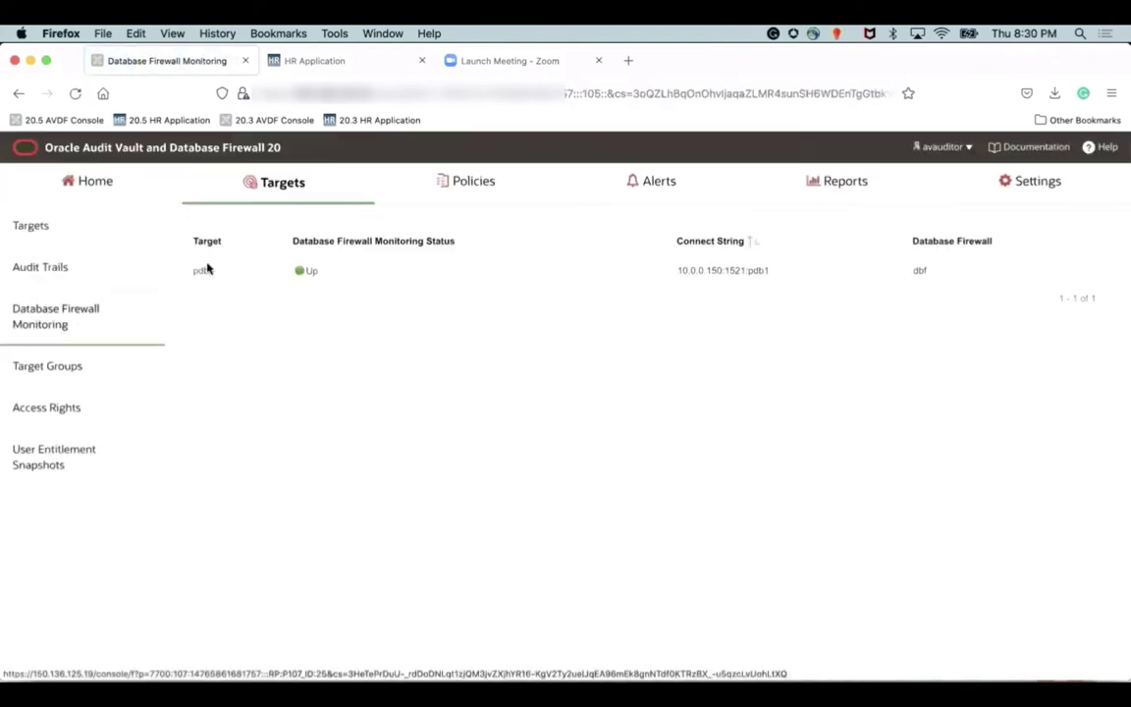
pyautogui.click(204, 269)
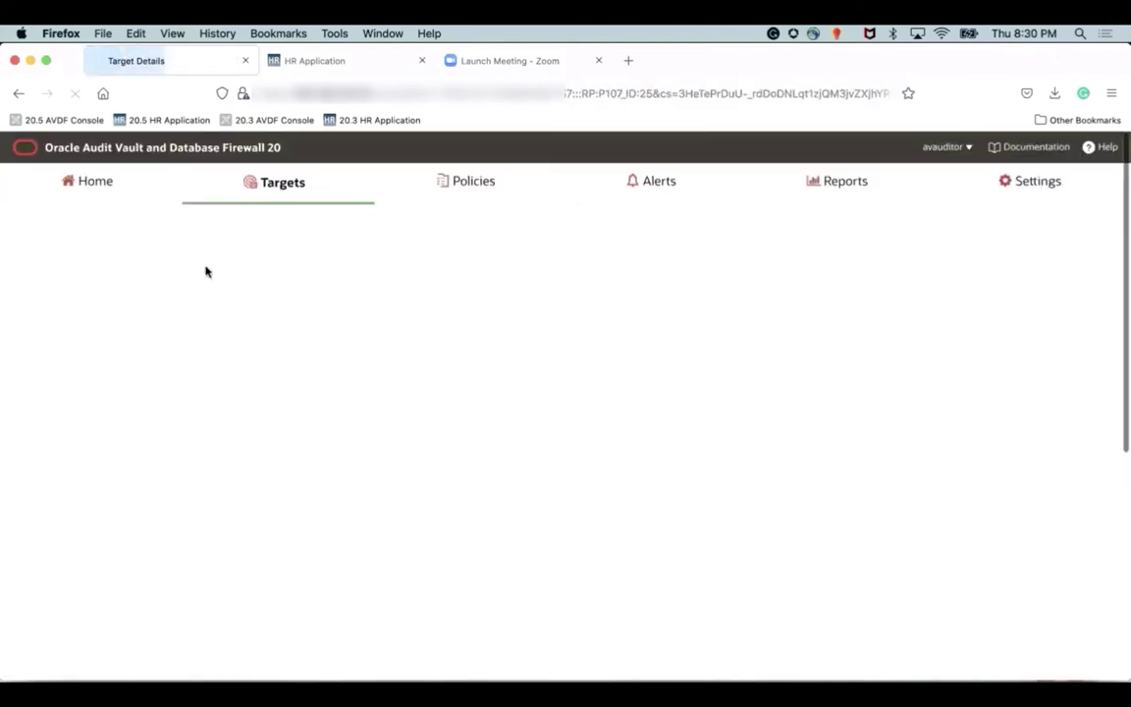
pyautogui.click(811, 356)
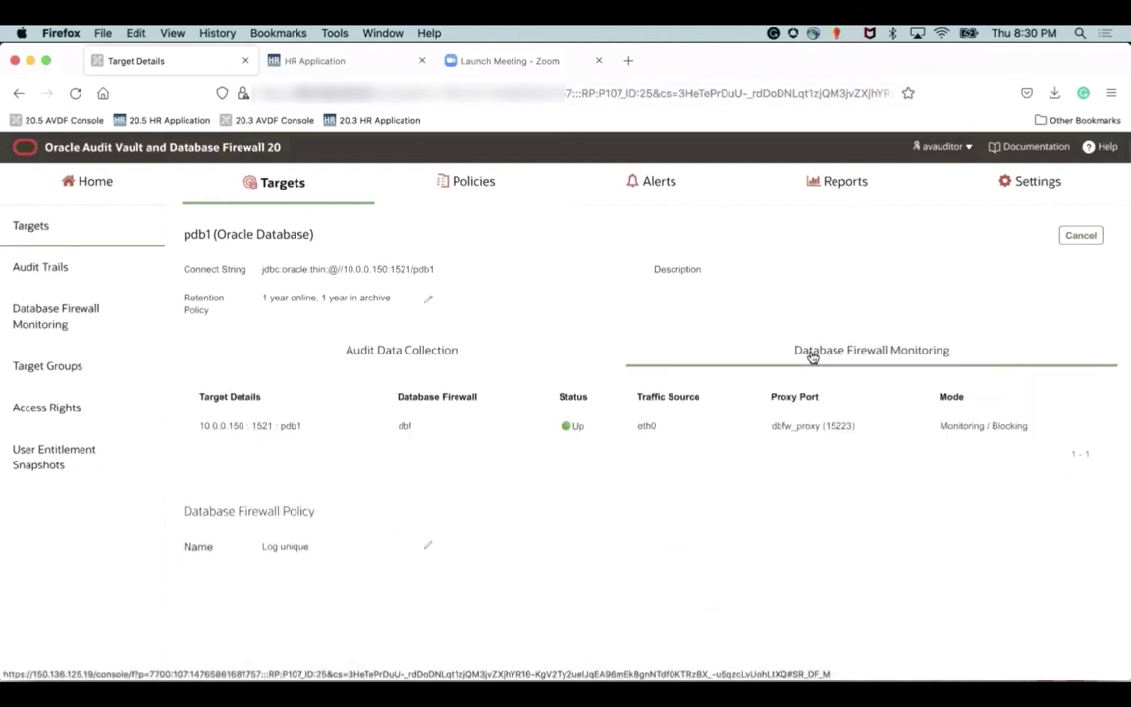
pyautogui.click(428, 546)
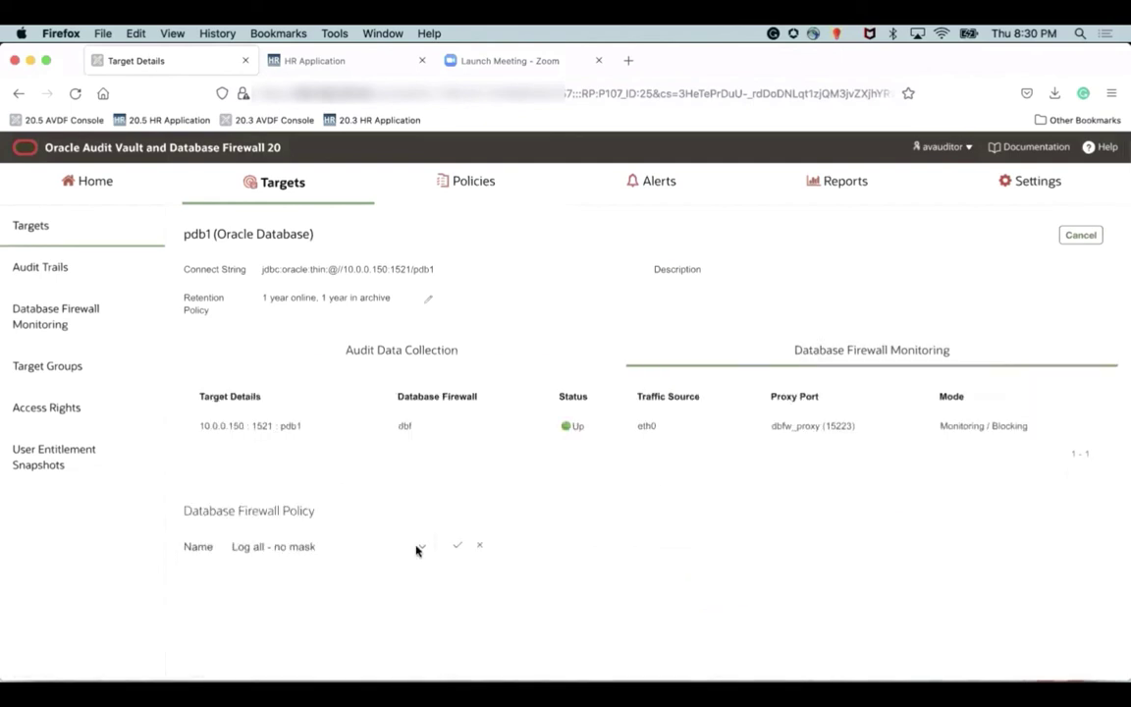
pyautogui.click(415, 550)
pyautogui.click(361, 416)
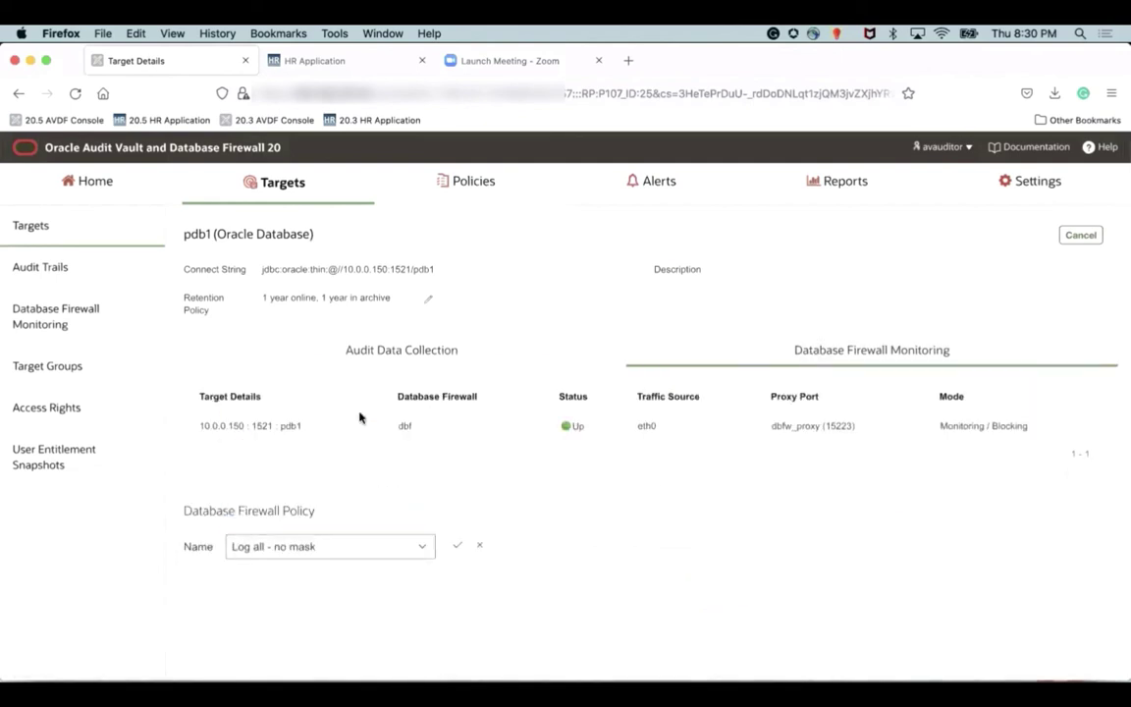
pyautogui.click(457, 546)
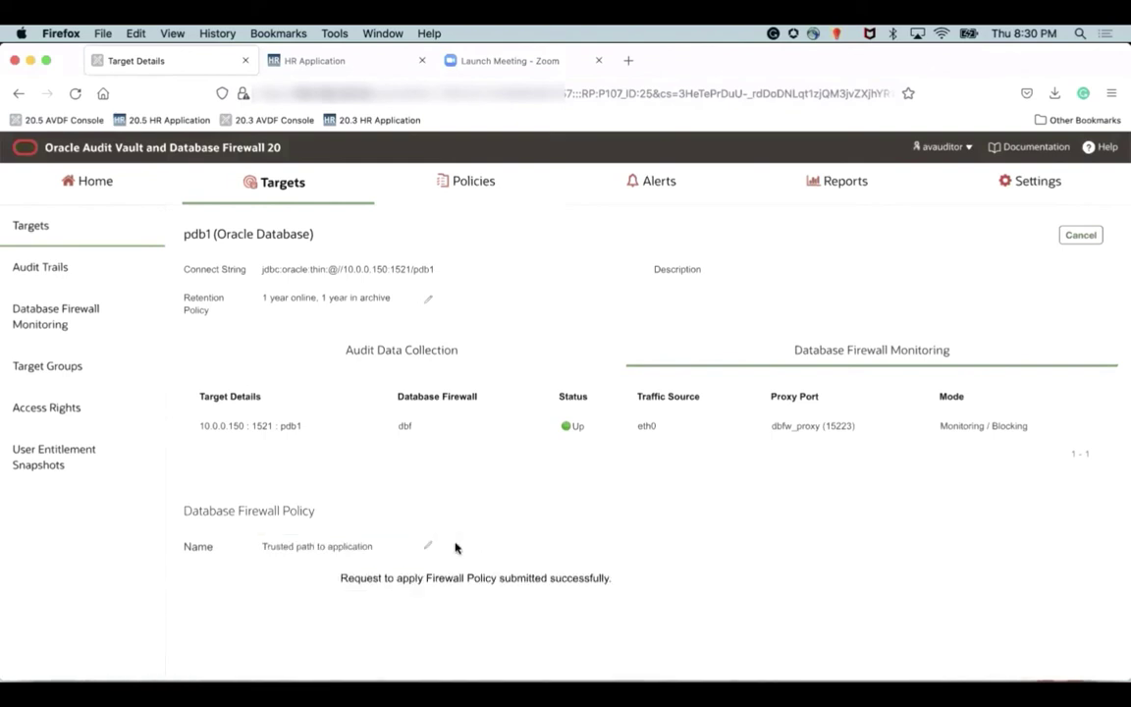
# - Switch to the HR Application and log in as hradmin with the account password
pyautogui.click(334, 65)
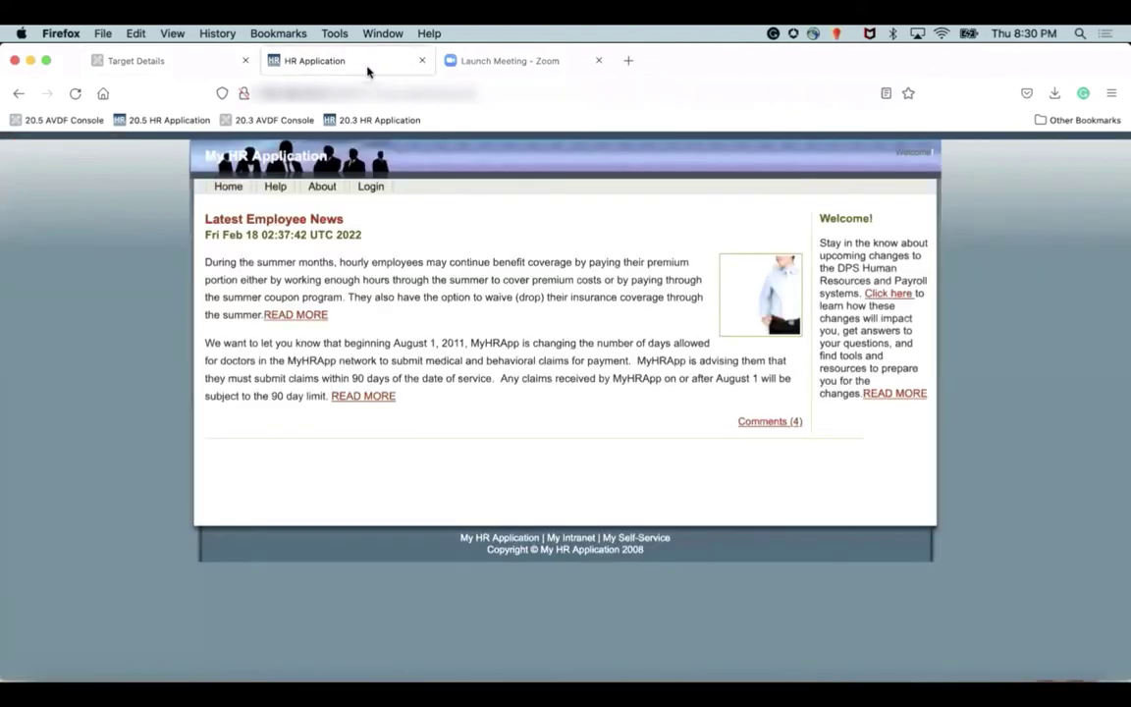
pyautogui.click(234, 186)
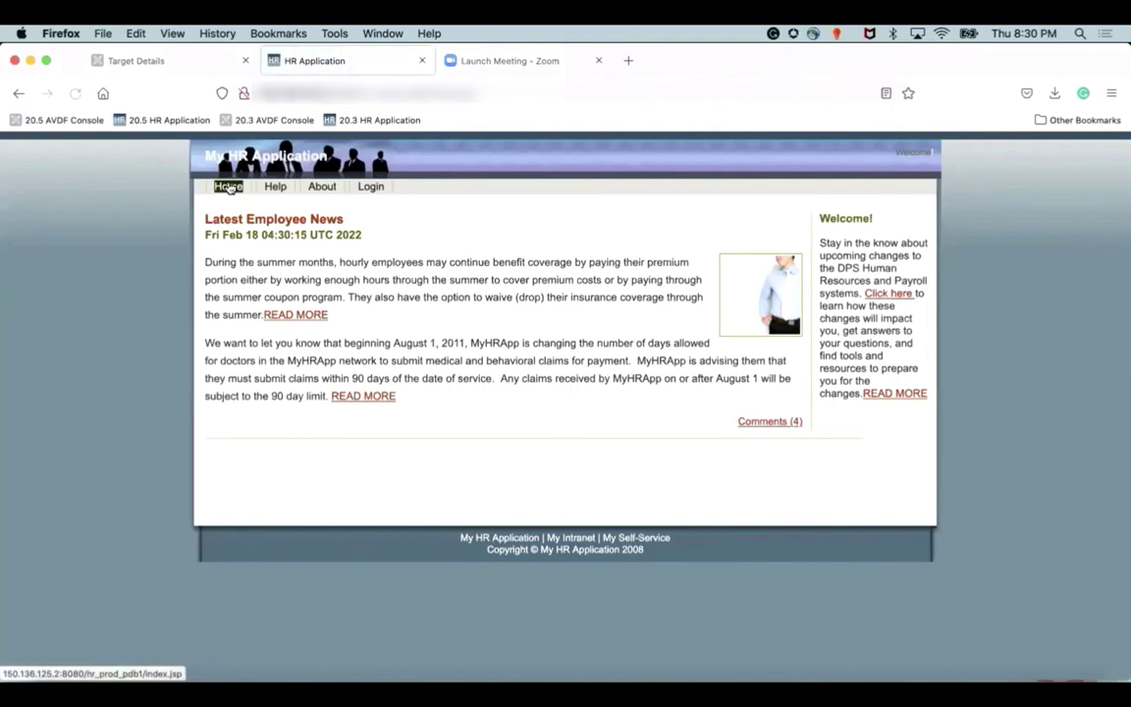
pyautogui.click(372, 188)
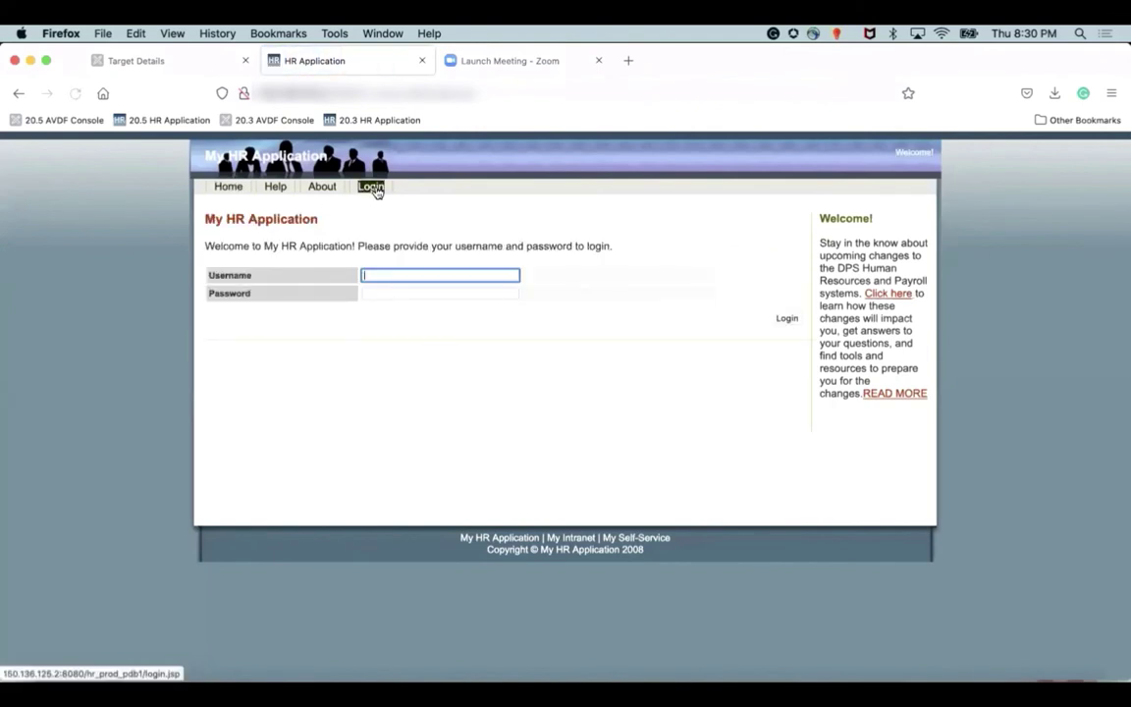
pyautogui.write('hradmin')
pyautogui.press('Tab')
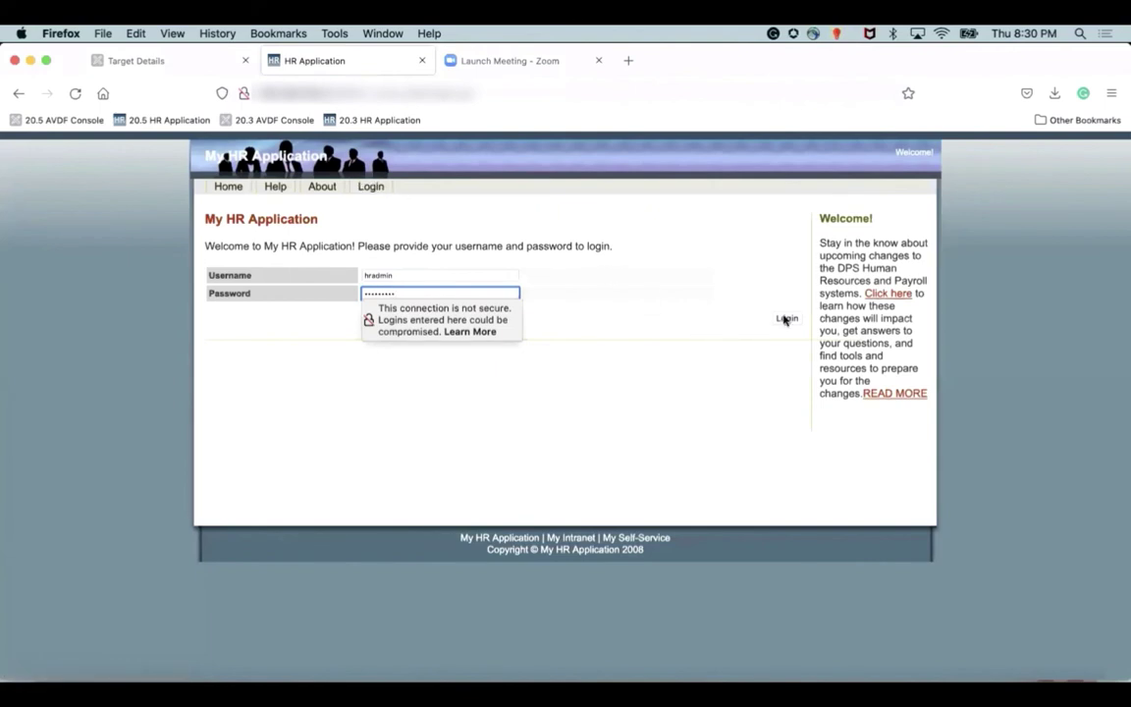
pyautogui.click(786, 319)
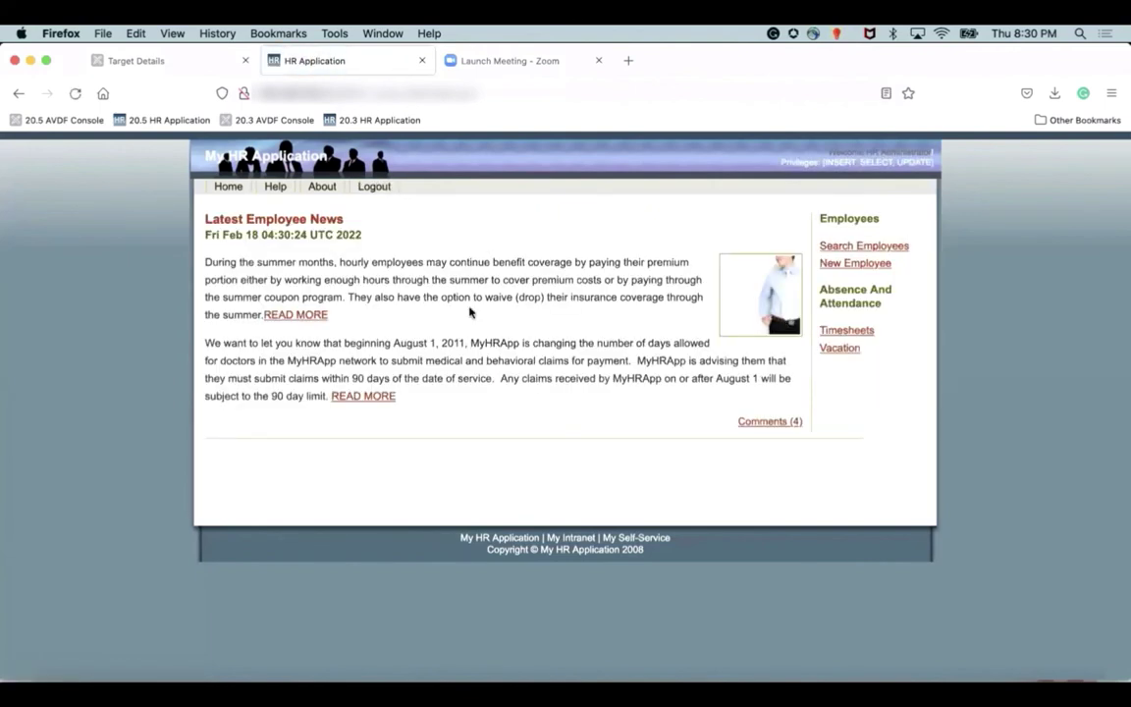
# - Run an unfiltered employee search, set the first listed employee's Active status to "Yes, Active", save, and return to the employee search
pyautogui.click(889, 247)
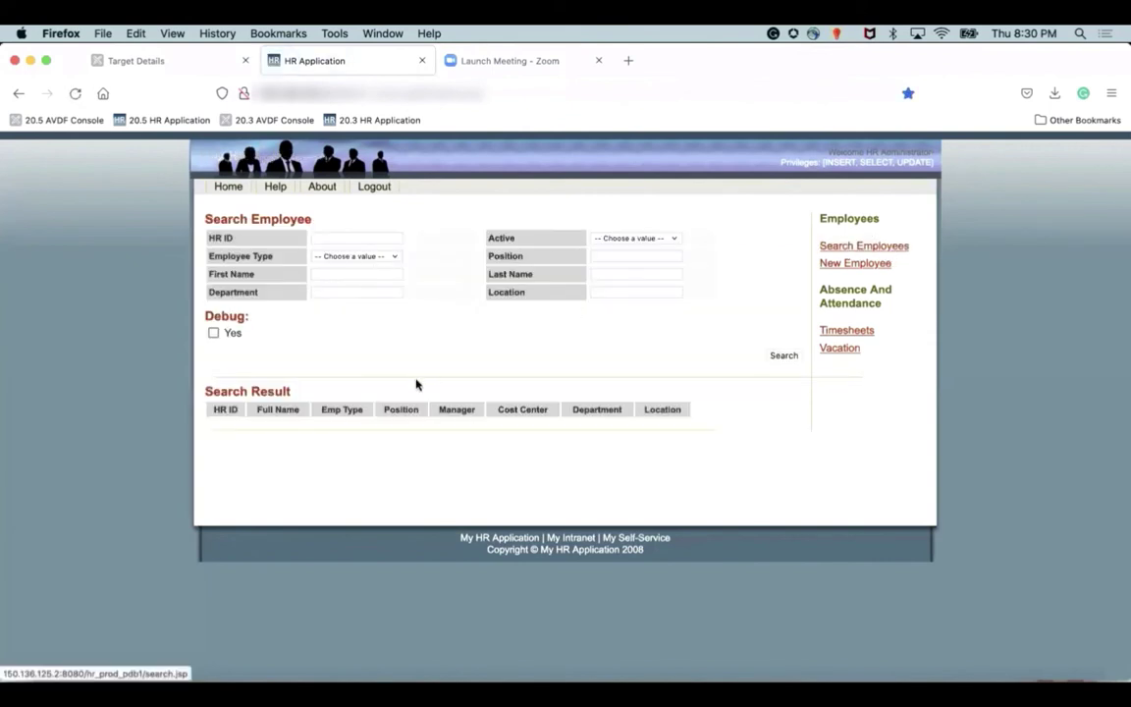
pyautogui.click(785, 358)
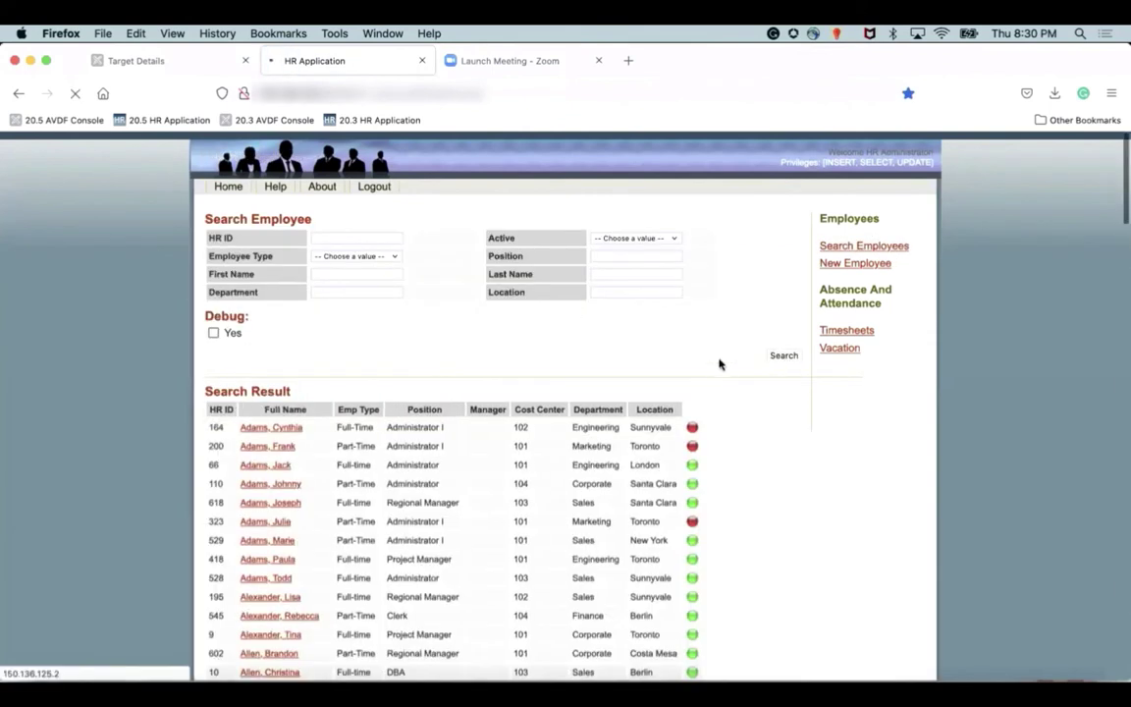
pyautogui.click(271, 428)
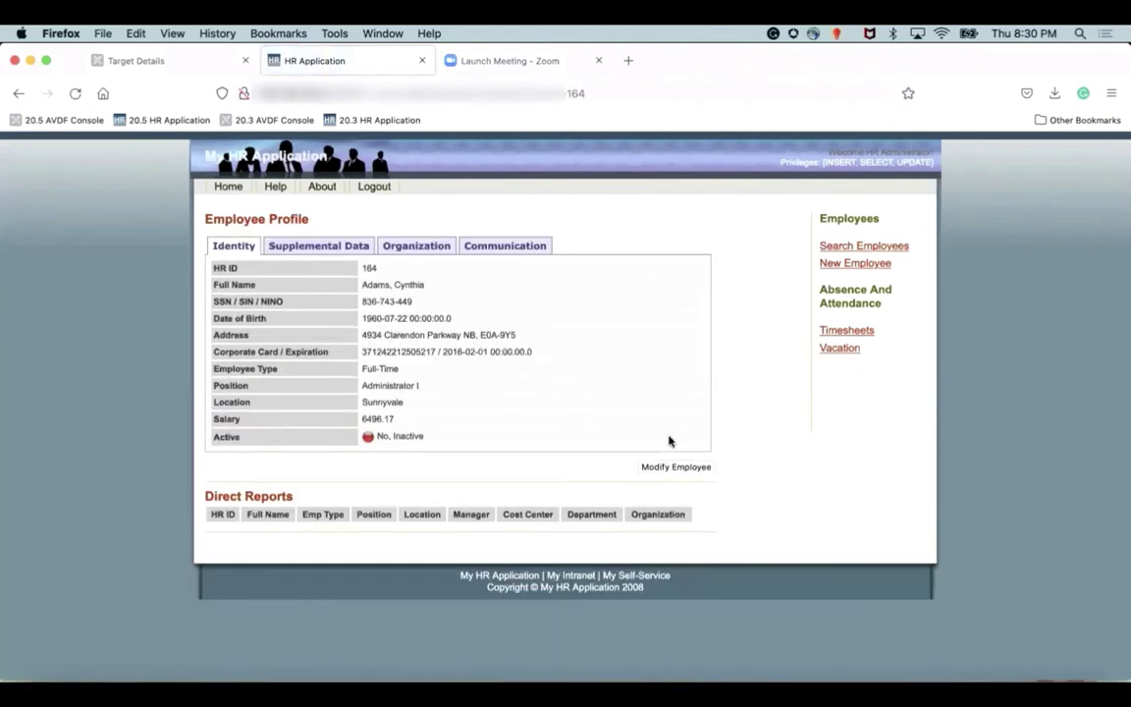
pyautogui.click(676, 468)
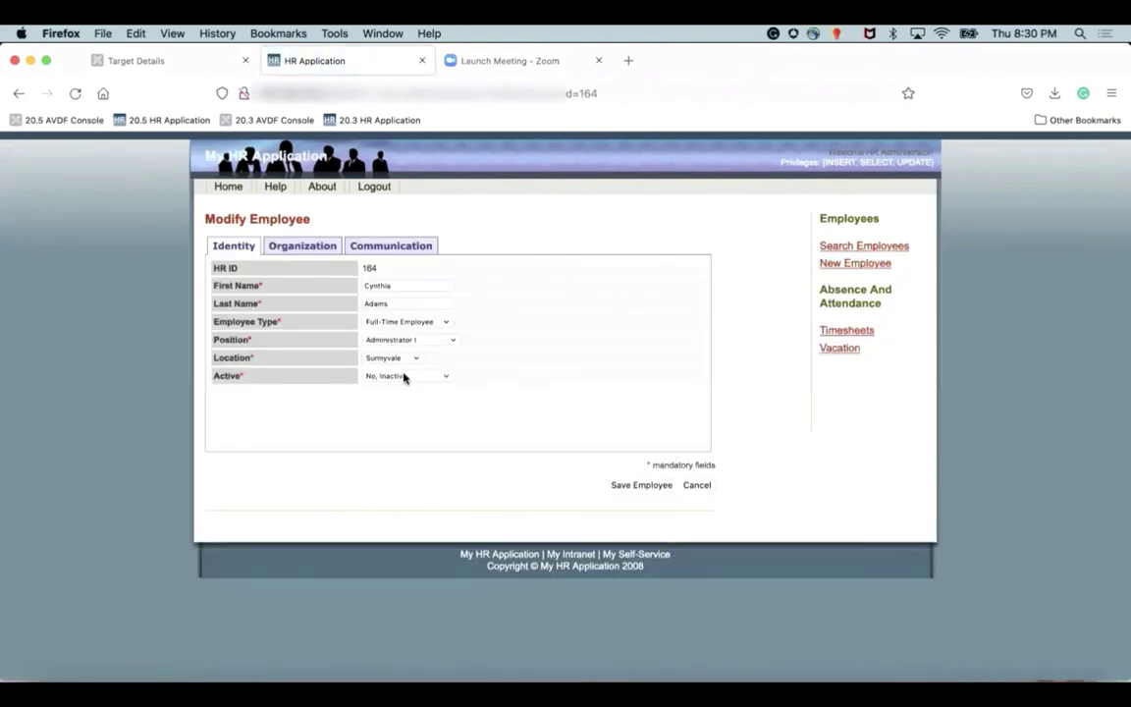
pyautogui.click(404, 375)
pyautogui.click(401, 393)
pyautogui.click(635, 487)
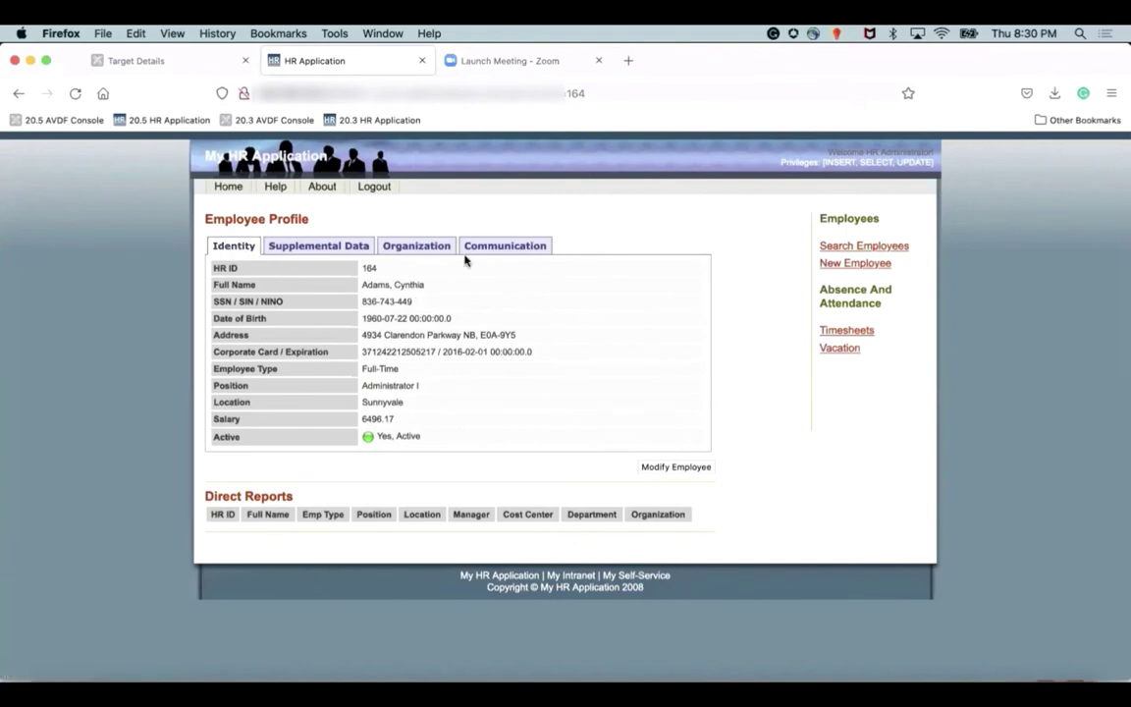
pyautogui.click(896, 248)
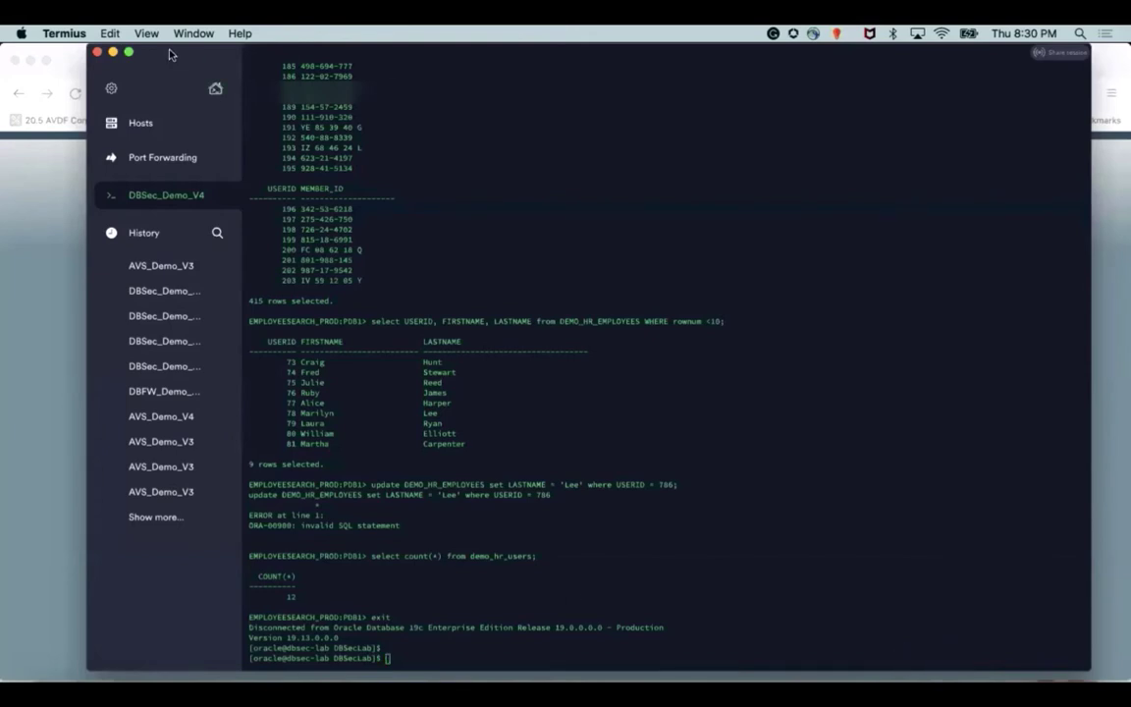
# - Switch to Termius and reconnect SQL*Plus to pdb1.proxy as employeesearch_prod, supplying the account password
pyautogui.doubleClick(147, 63)
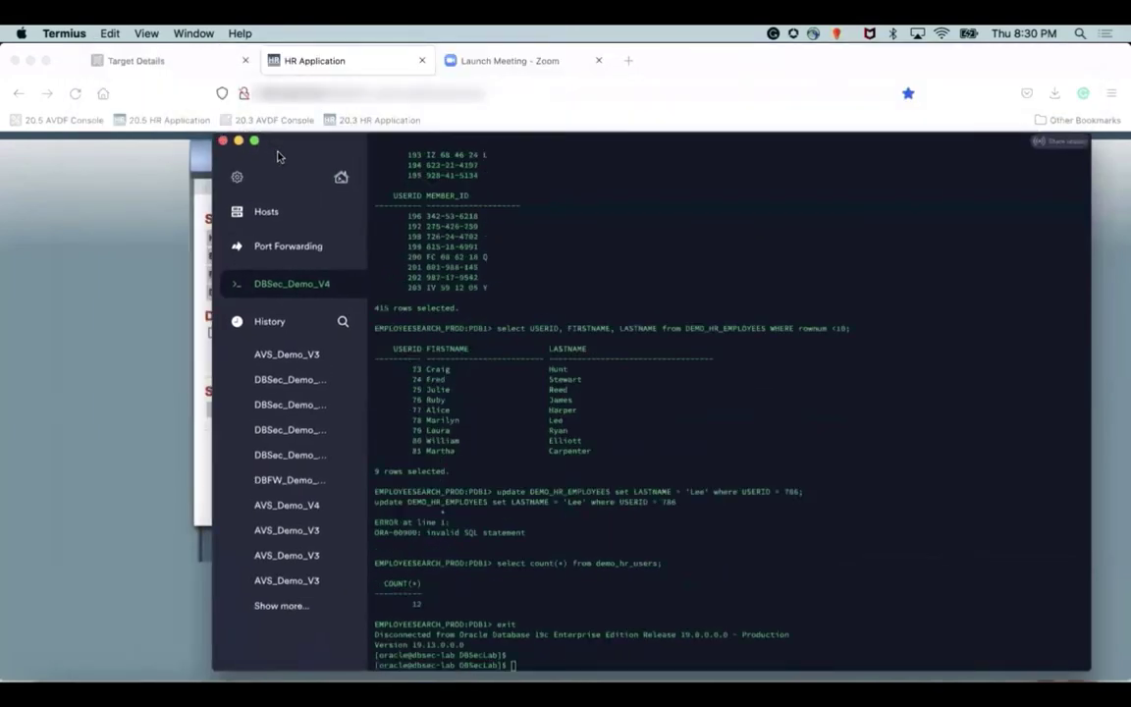
pyautogui.moveTo(278, 157); pyautogui.dragTo(203, 68)
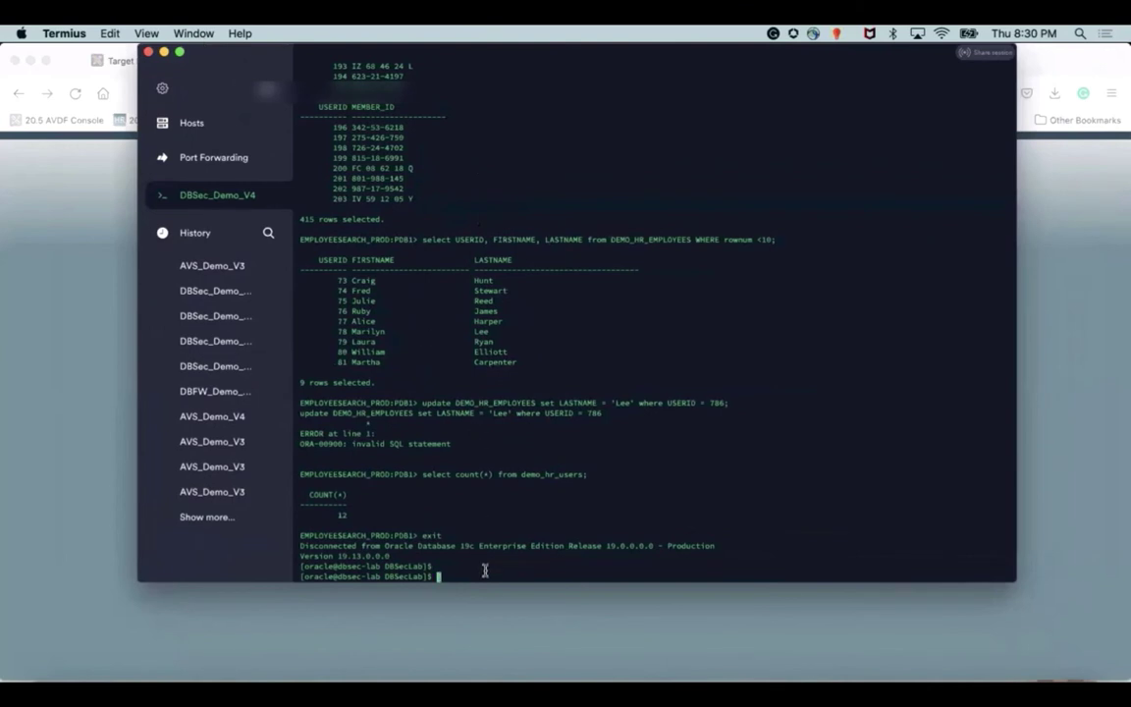
pyautogui.press('Up')
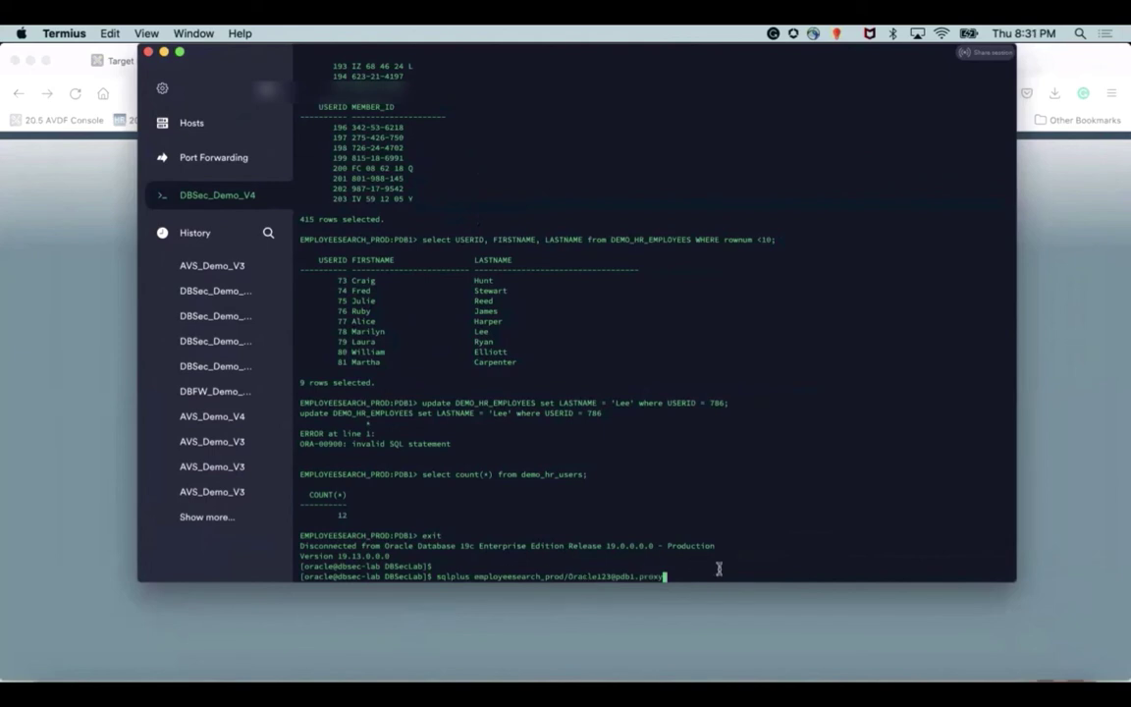
pyautogui.press('Return')
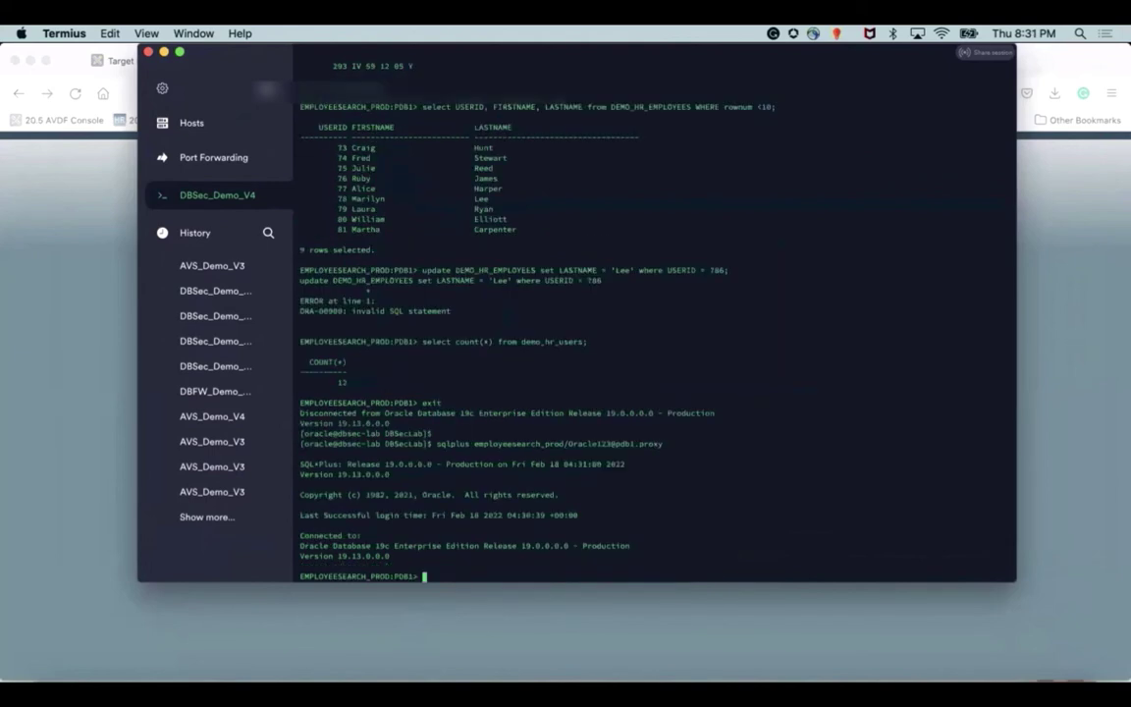
# - Query USERID, FIRSTNAME and LASTNAME from DEMO_HR_EMPLOYEES where rownum <10
pyautogui.write('elect count(*) from demo_hr_users;')
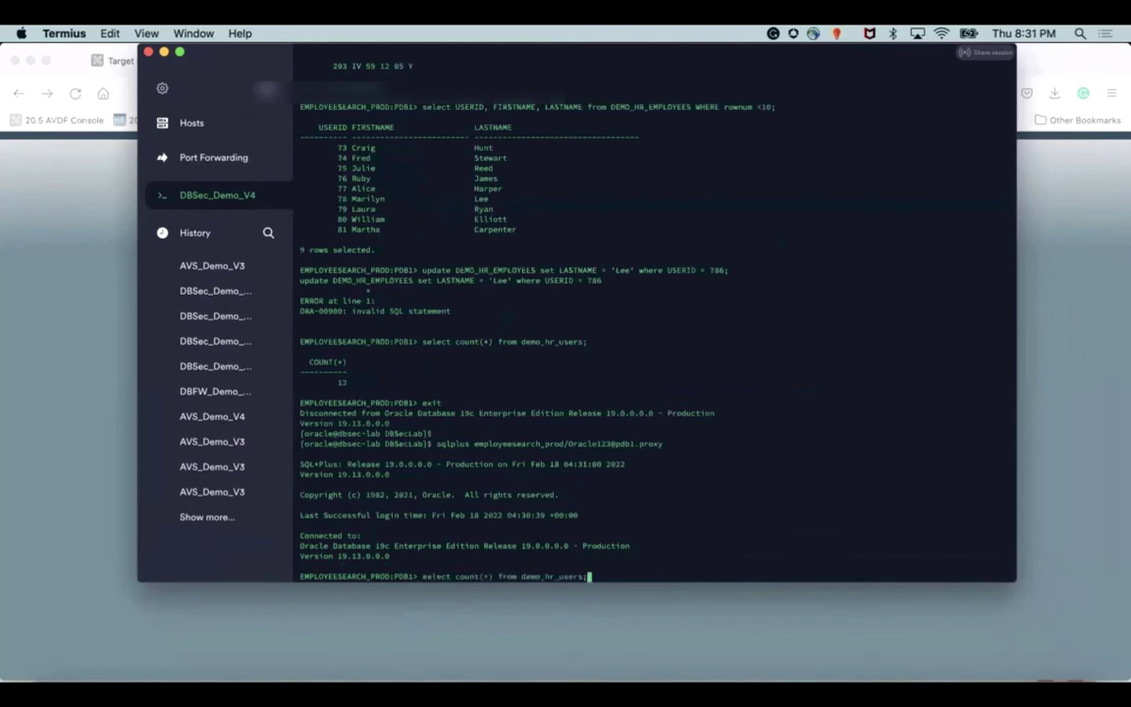
pyautogui.press('Up')
pyautogui.press('Up')
pyautogui.press('Up')
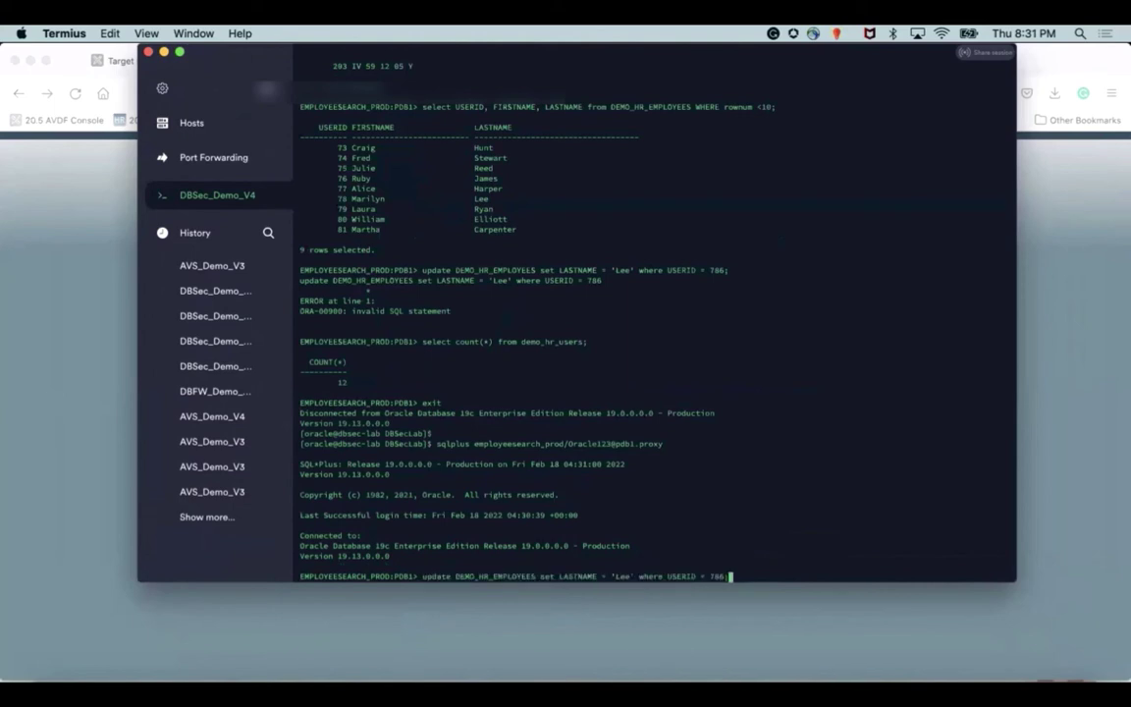
pyautogui.press('Up')
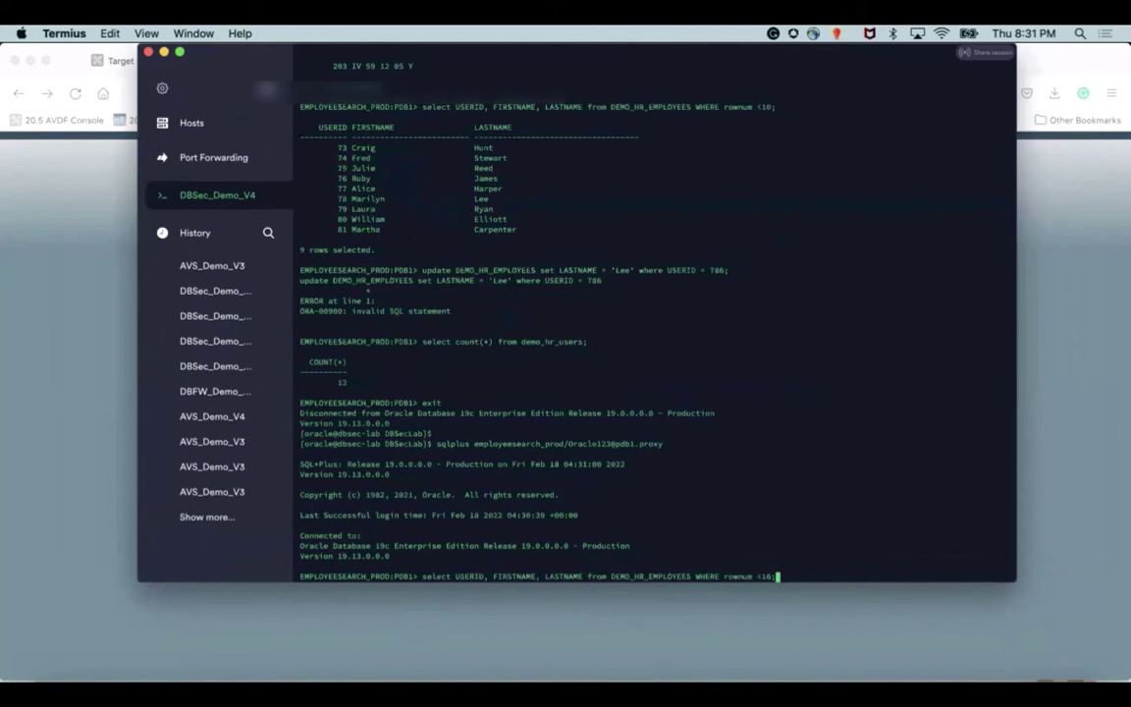
pyautogui.press('Return')
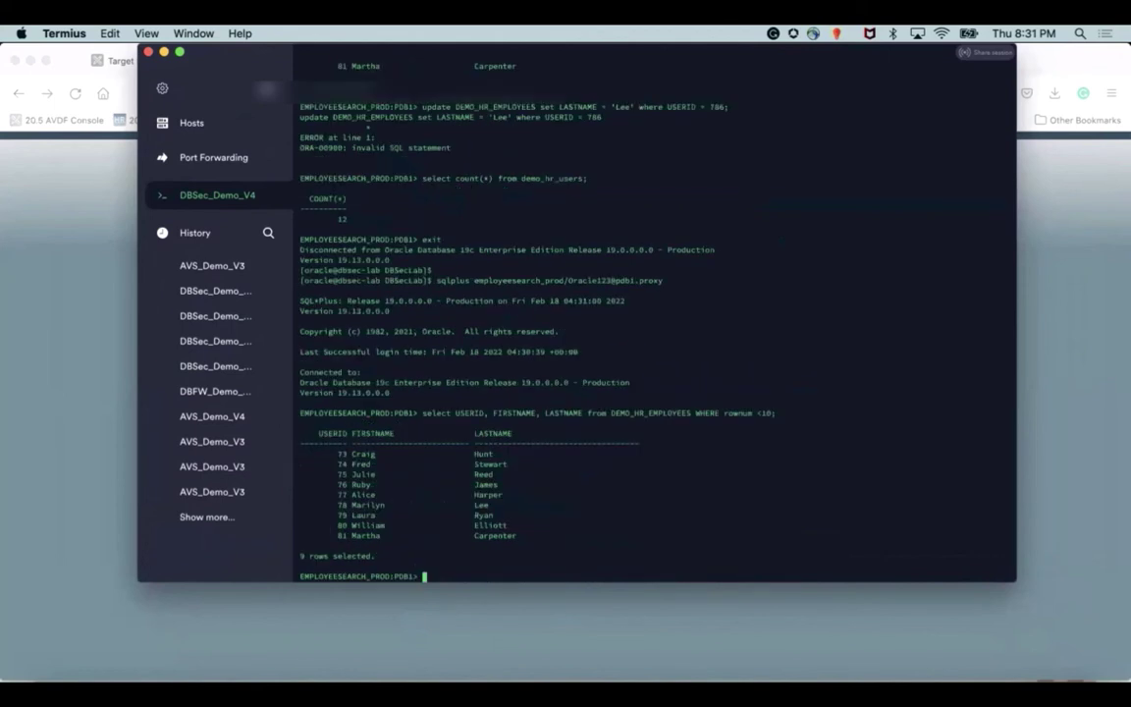
# - Query USERID and MEMBER_ID from DEMO_HR_SUPPLEMENTAL_DATA
pyautogui.press('Up')
pyautogui.press('Up')
pyautogui.press('Up')
pyautogui.press('Up')
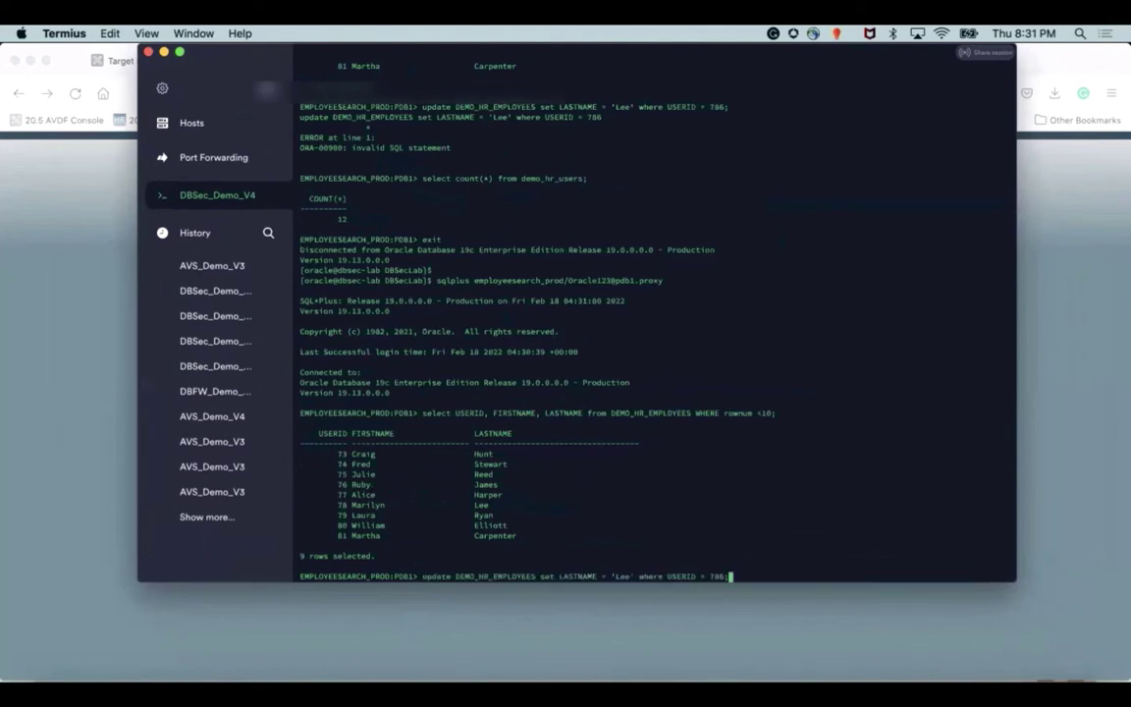
pyautogui.press('Down')
pyautogui.press('Down')
pyautogui.press('Down')
pyautogui.press('Up')
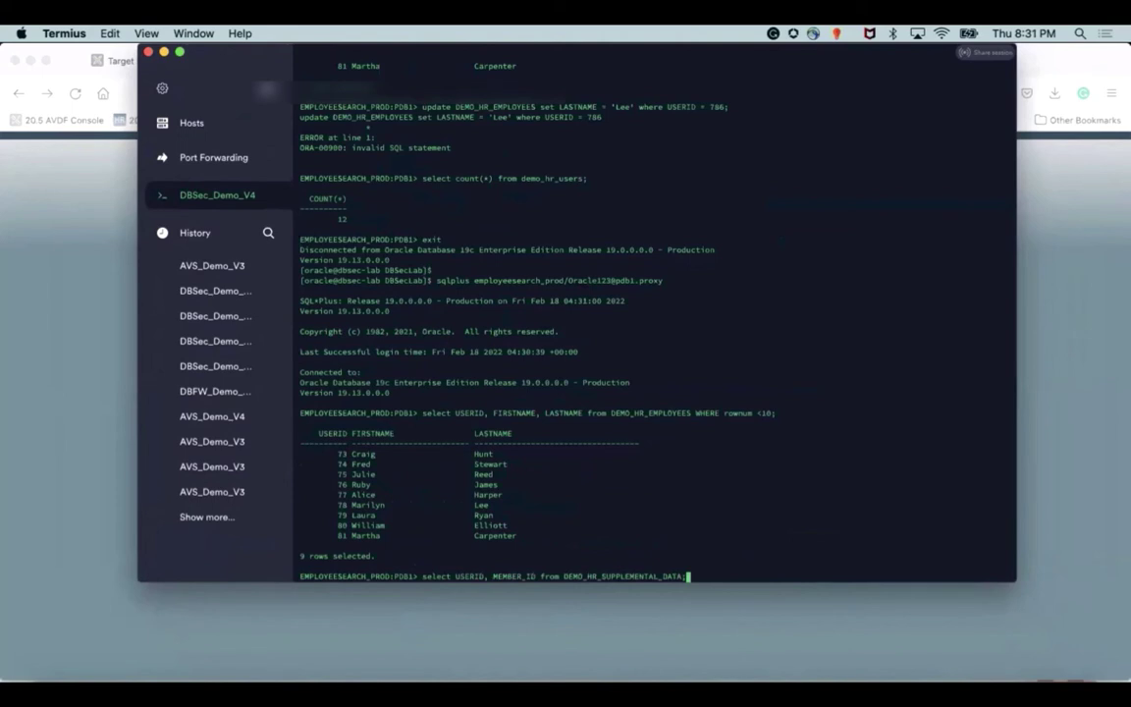
pyautogui.press('Return')
# - Try to rerun the earlier UPDATE statement that sets LASTNAME in DEMO_HR_EMPLOYEES for a single USERID
pyautogui.press('Up')
pyautogui.press('Up')
pyautogui.press('Up')
pyautogui.press('Up')
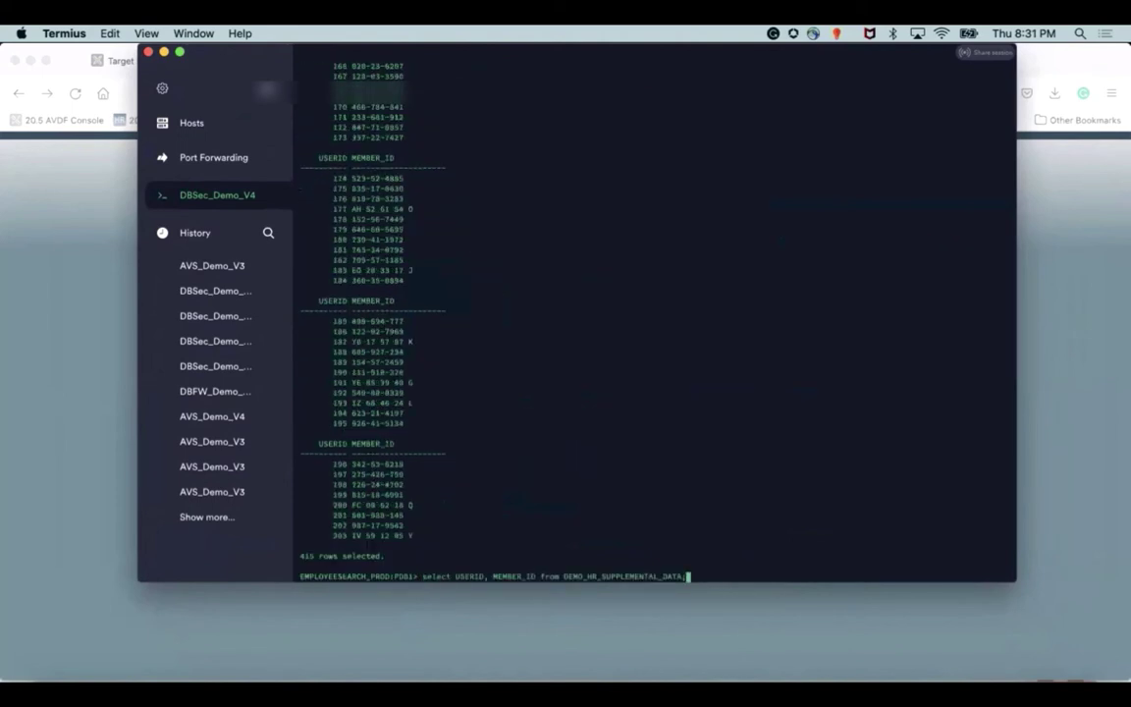
pyautogui.press('Up')
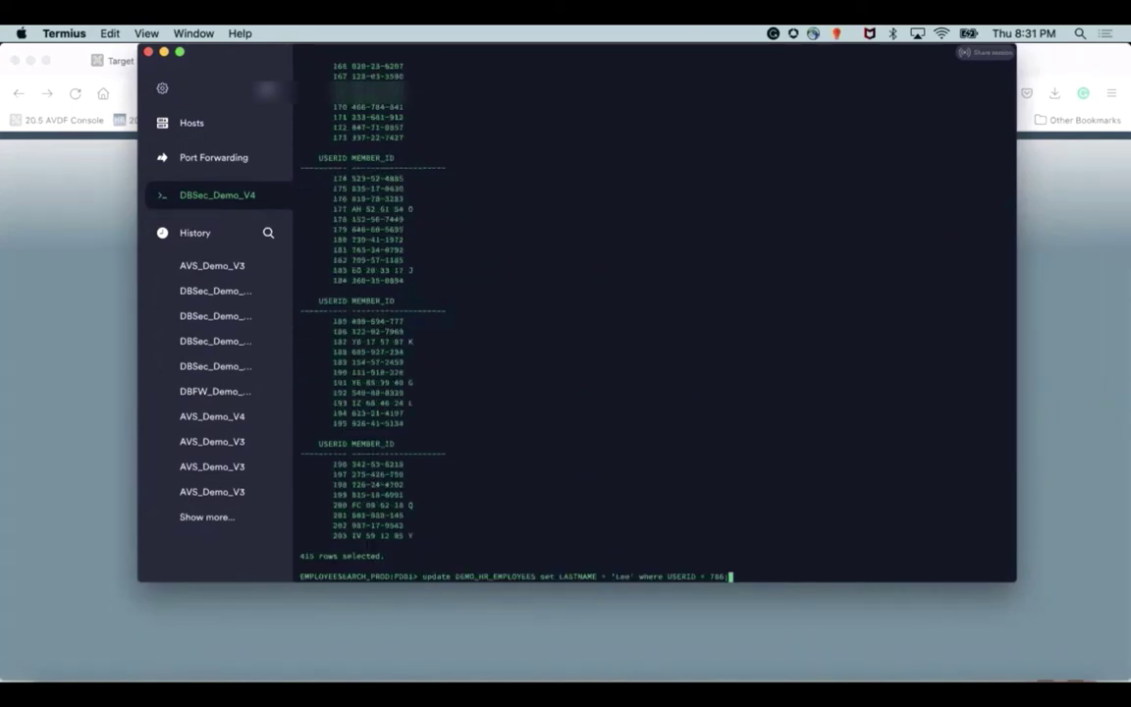
pyautogui.press('Up')
pyautogui.press('Down')
pyautogui.press('Return')
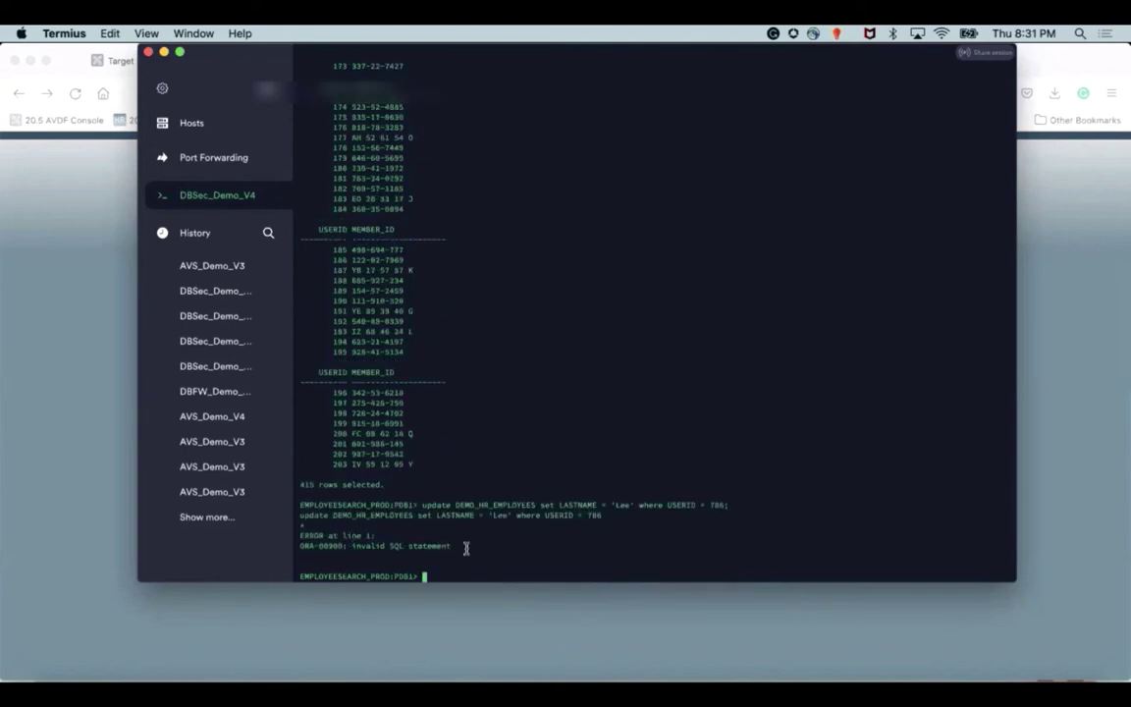
# - Put the Termius terminal away and switch to the Audit Vault and Database Firewall console's Policies page in Firefox
pyautogui.click(163, 51)
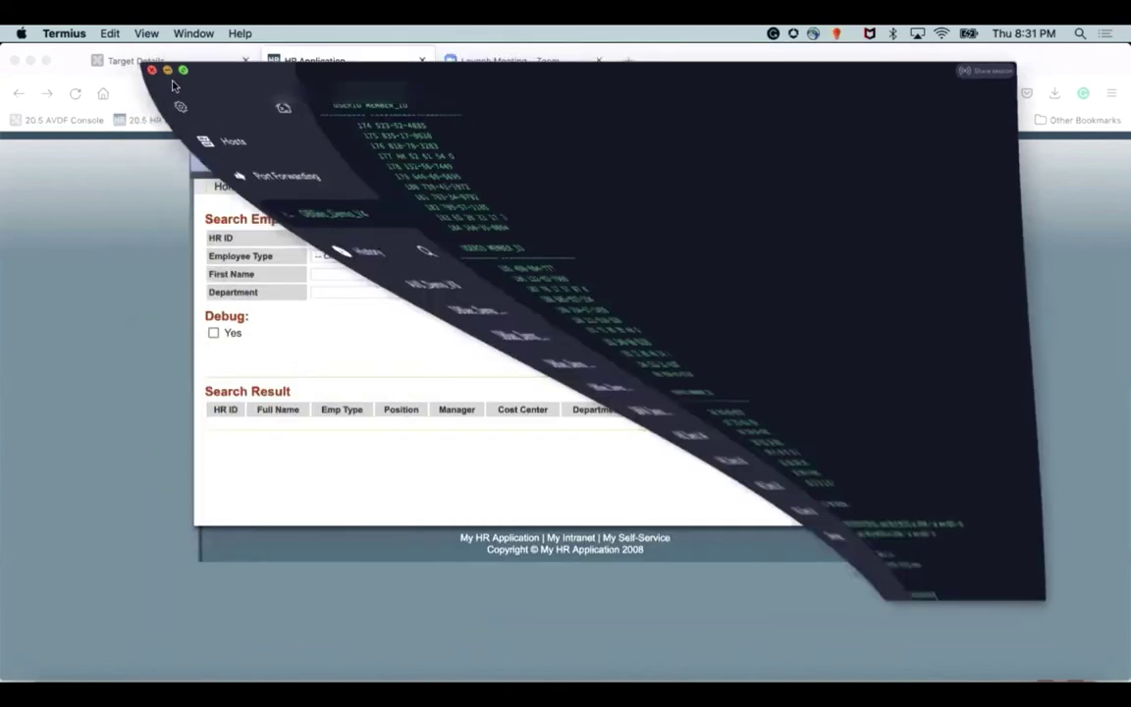
pyautogui.click(137, 61)
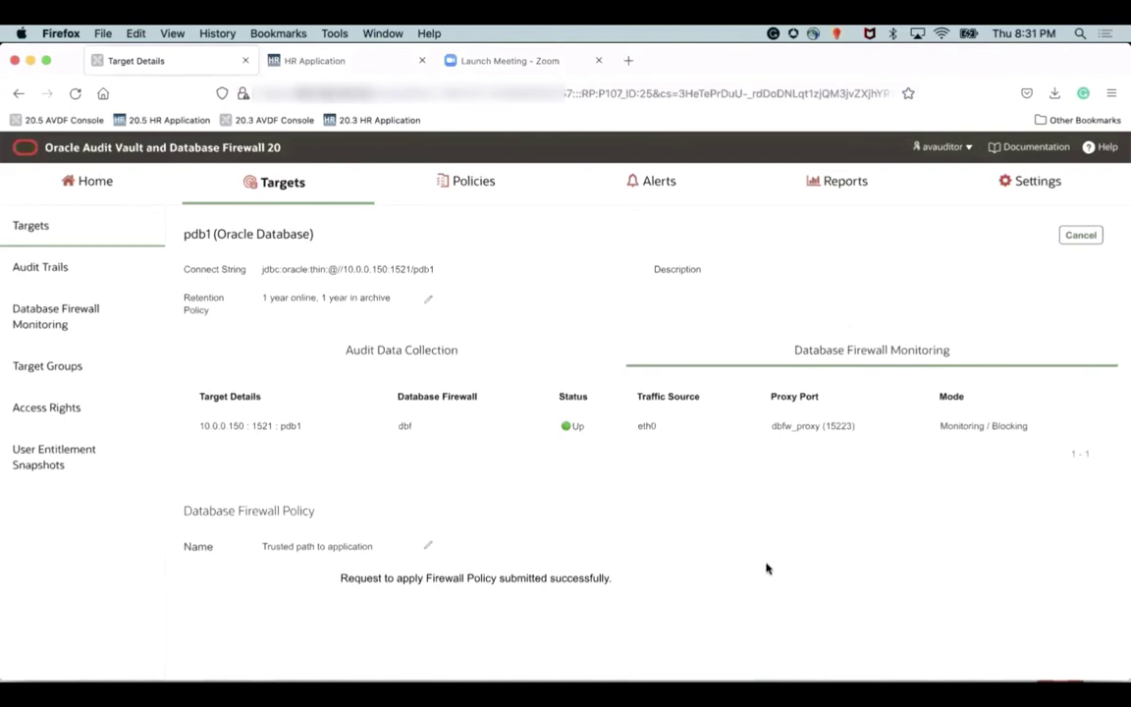
pyautogui.click(465, 187)
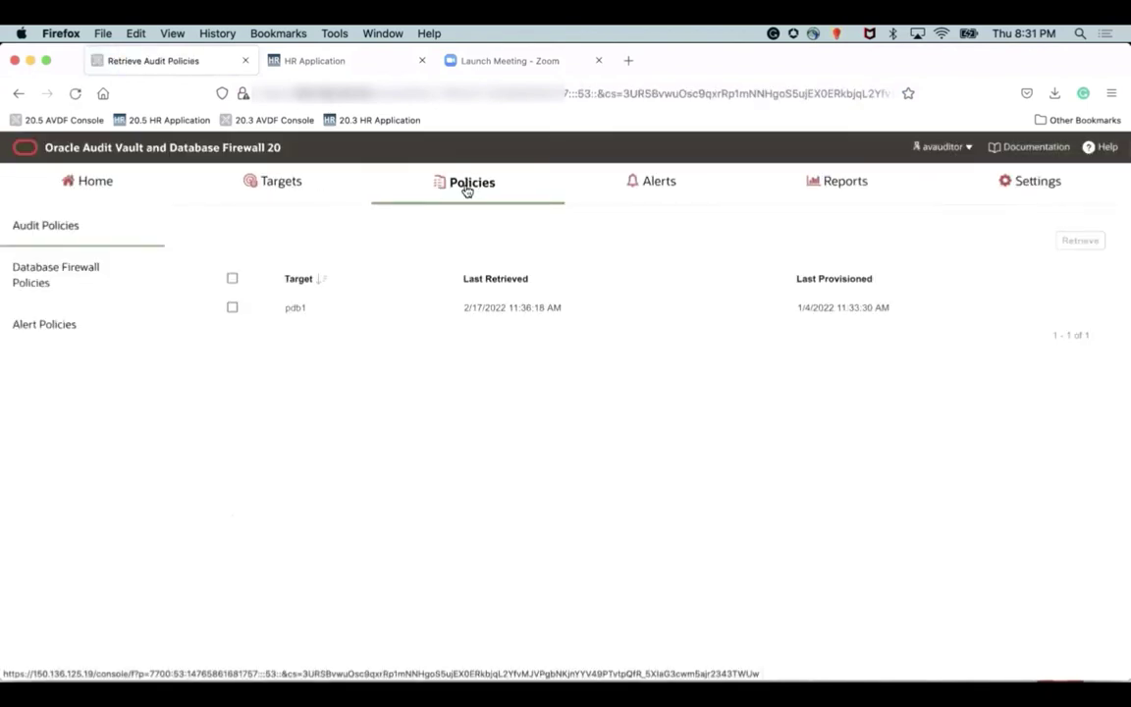
# - Switch to the PowerPoint slide show, advance to the "Detect data exfiltration" slide, and end the show discarding the ink annotations
pyautogui.press('super+Tab')
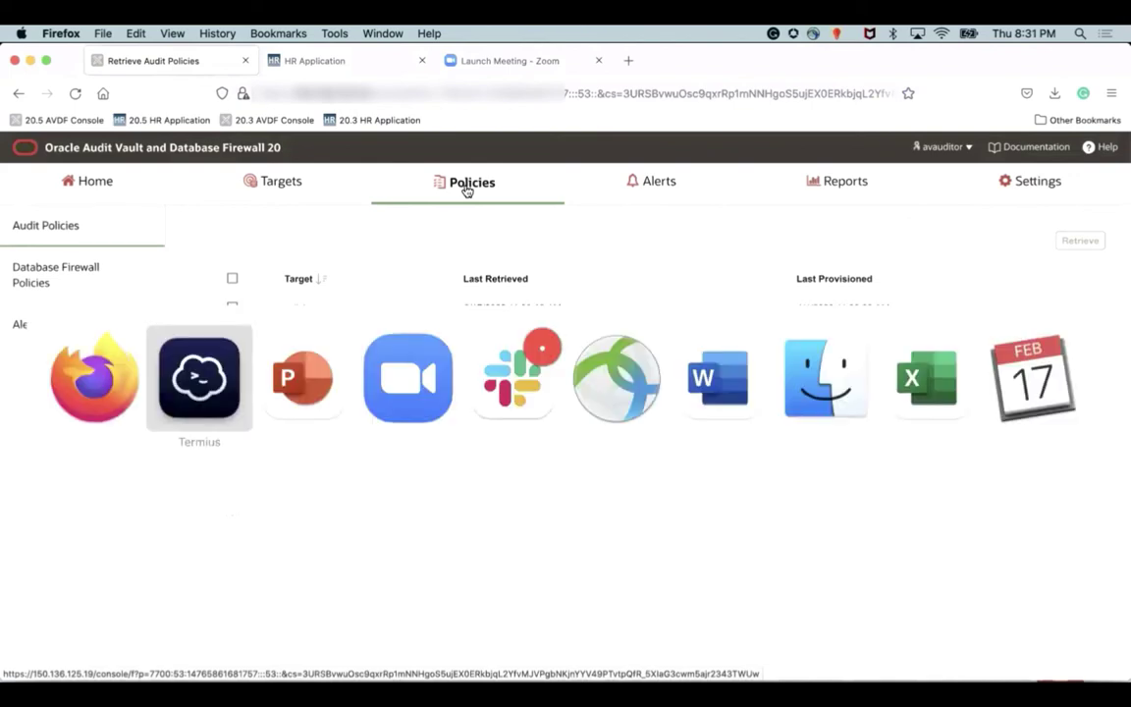
pyautogui.press('super+Tab')
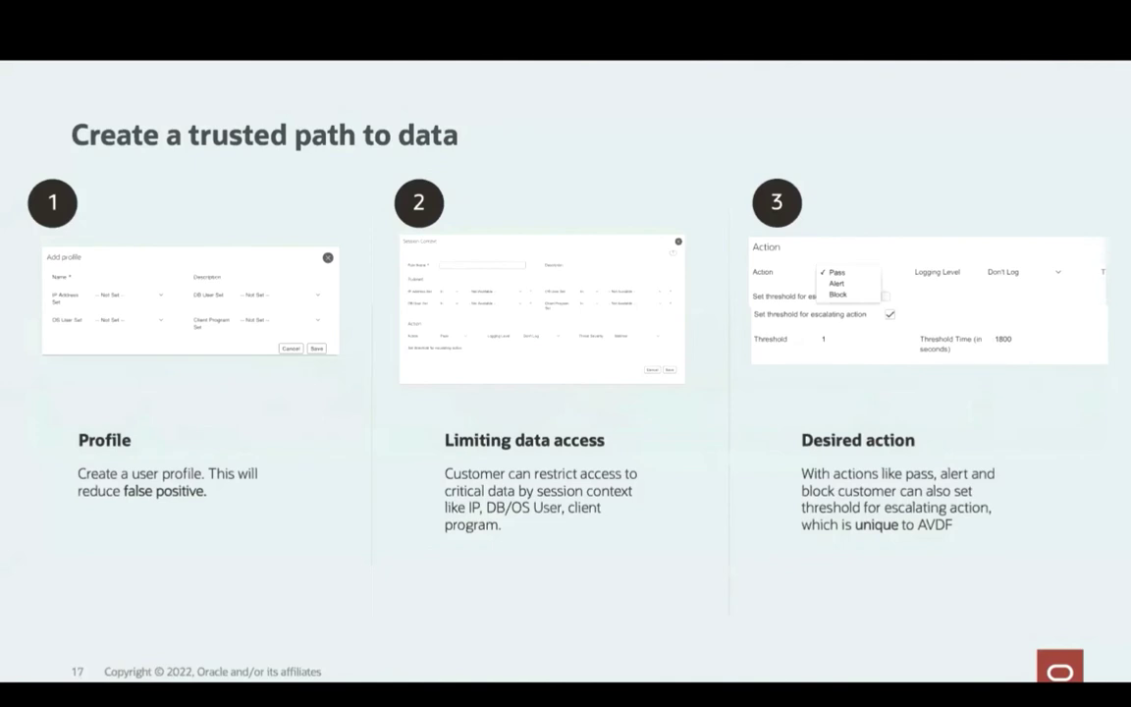
pyautogui.press('Right')
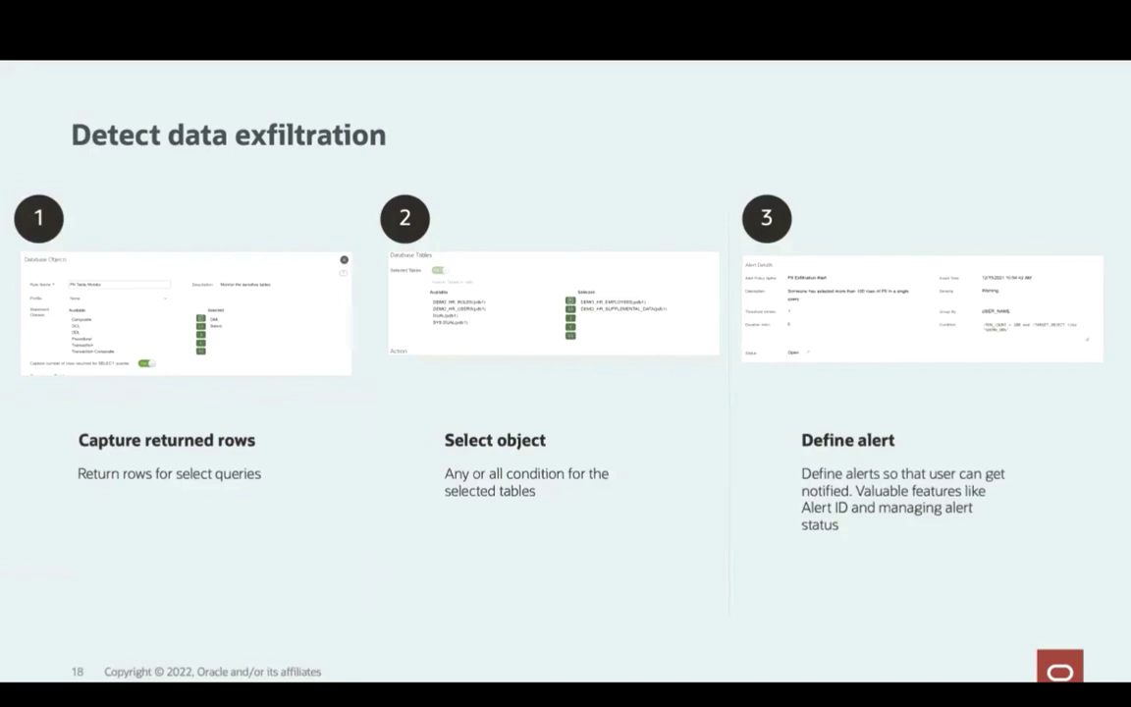
pyautogui.press('Escape')
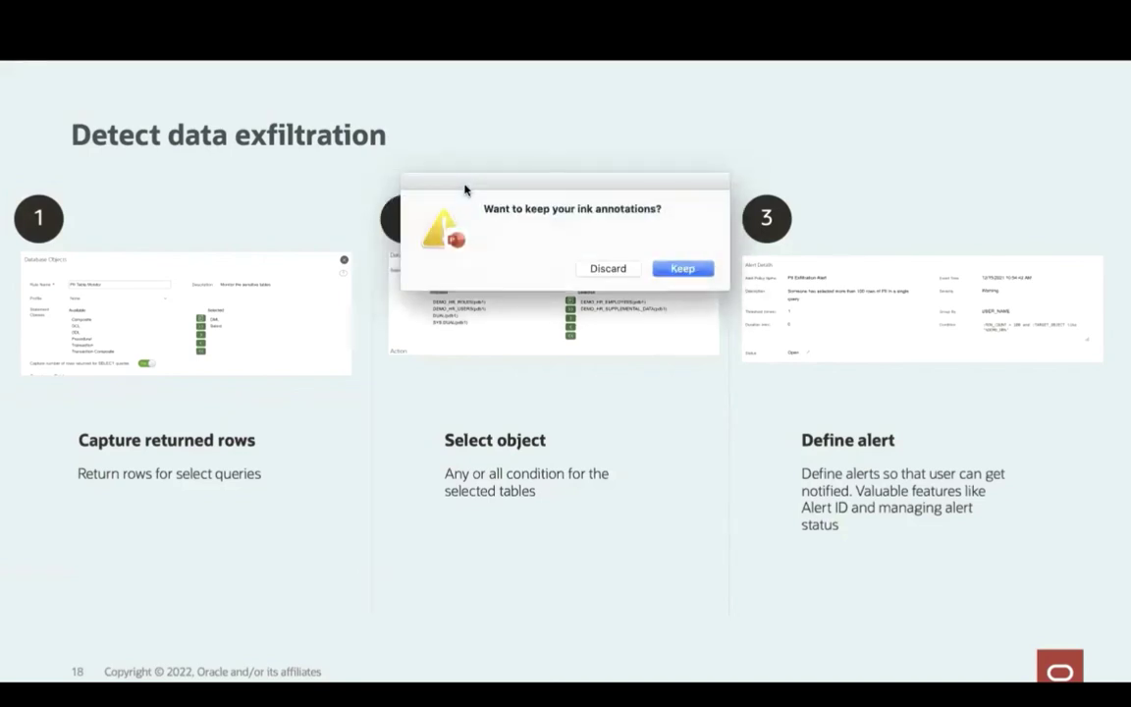
pyautogui.click(611, 267)
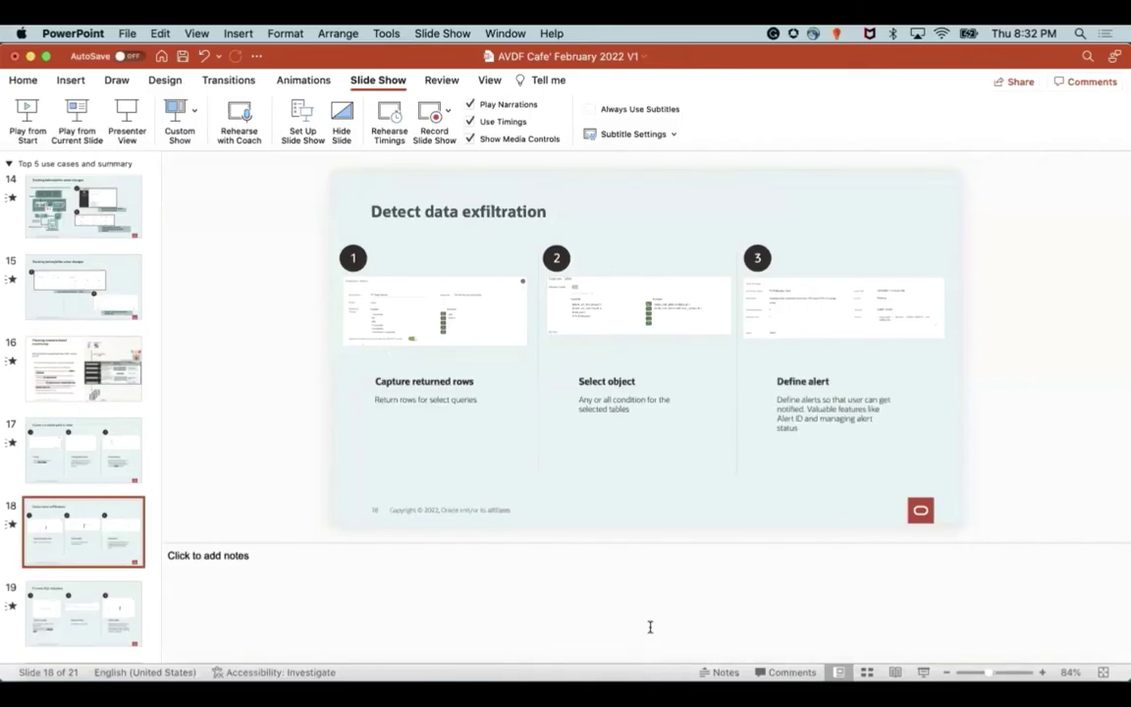
# - Switch to the AVDF console in Firefox and open the user-defined database firewall policy PII Exfiltration Monitor
pyautogui.press('super+Tab')
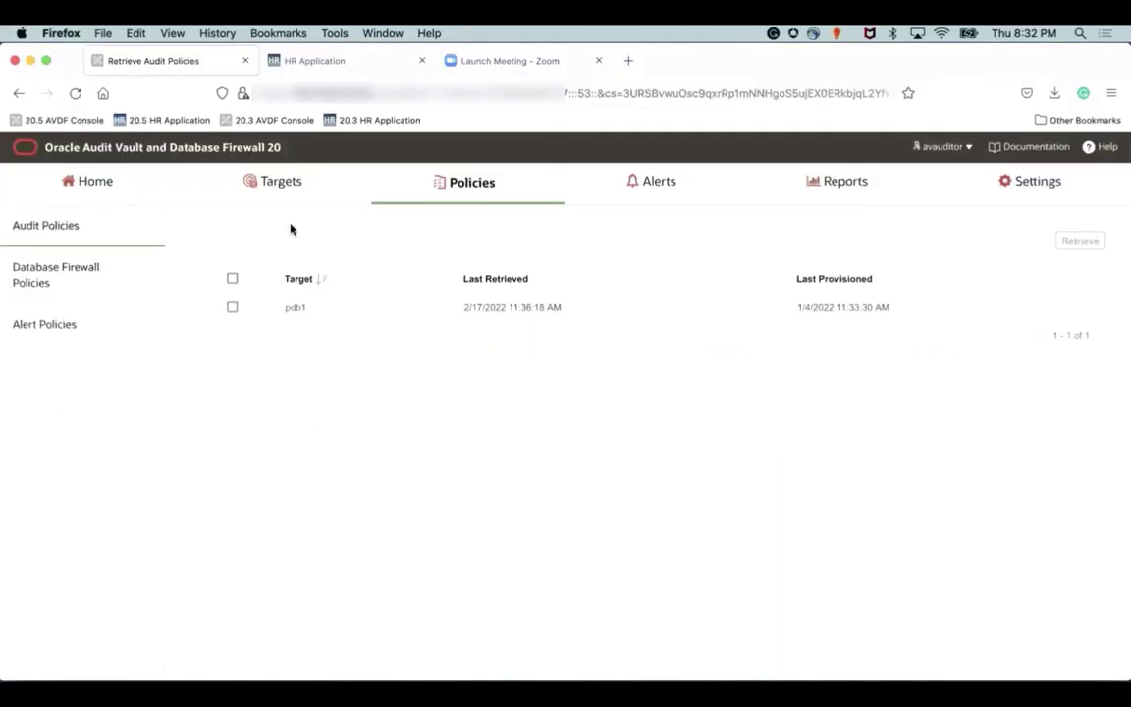
pyautogui.click(285, 180)
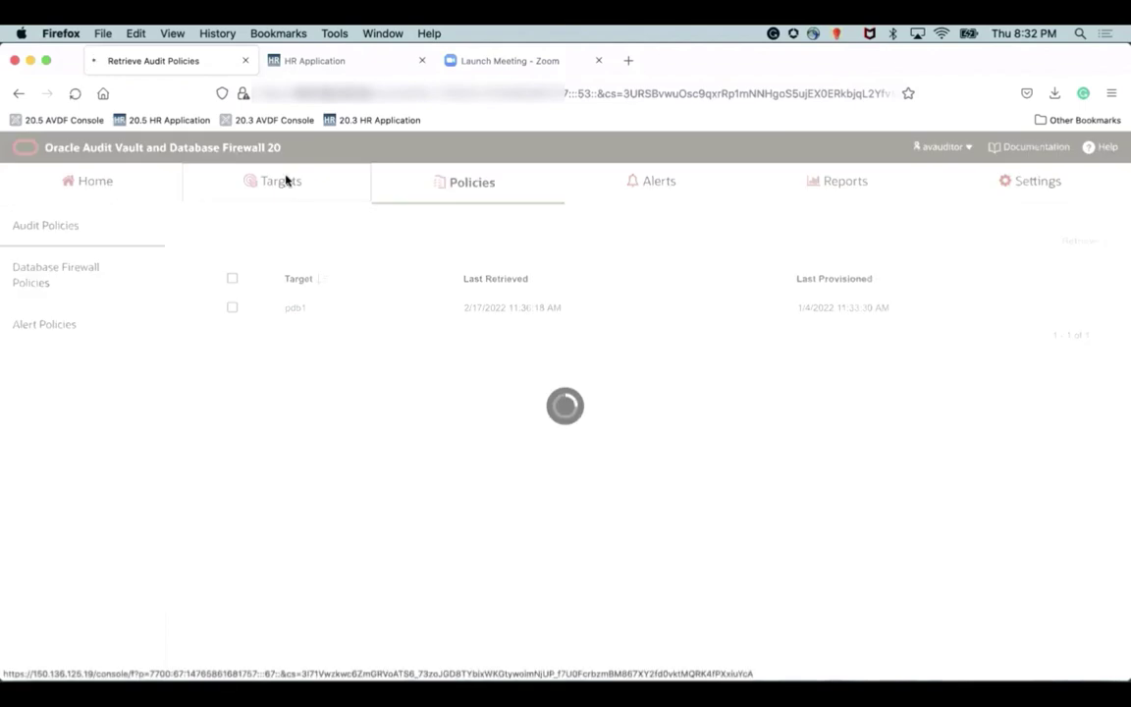
pyautogui.click(472, 186)
pyautogui.click(29, 279)
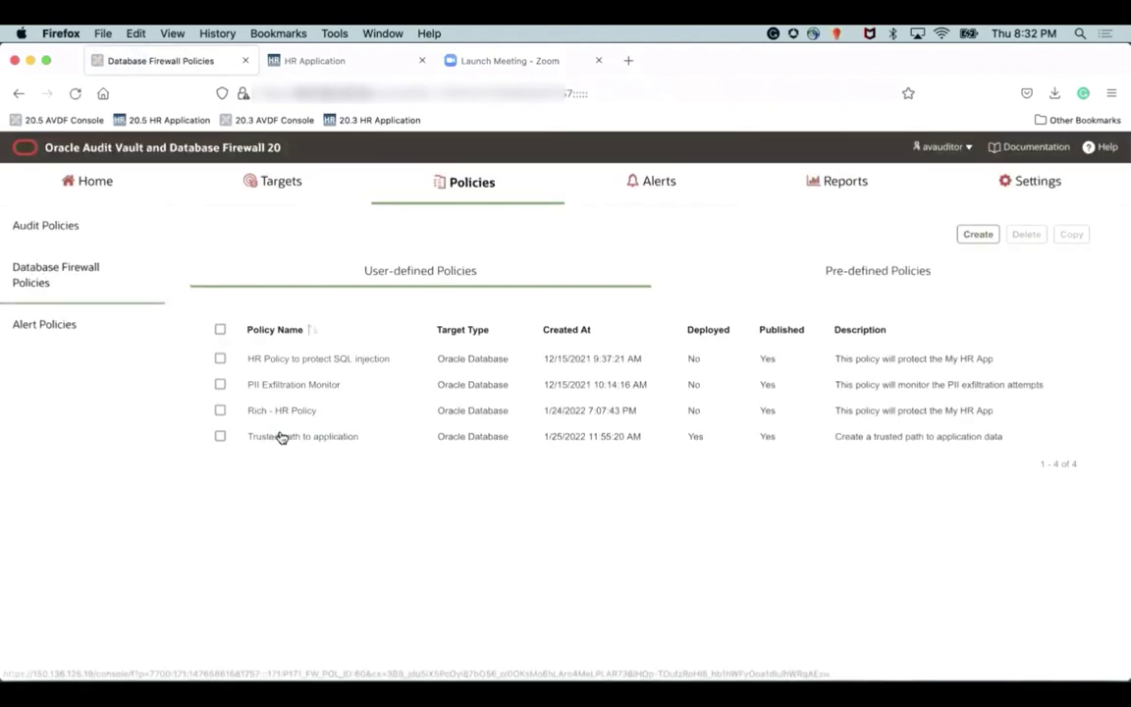
pyautogui.click(294, 387)
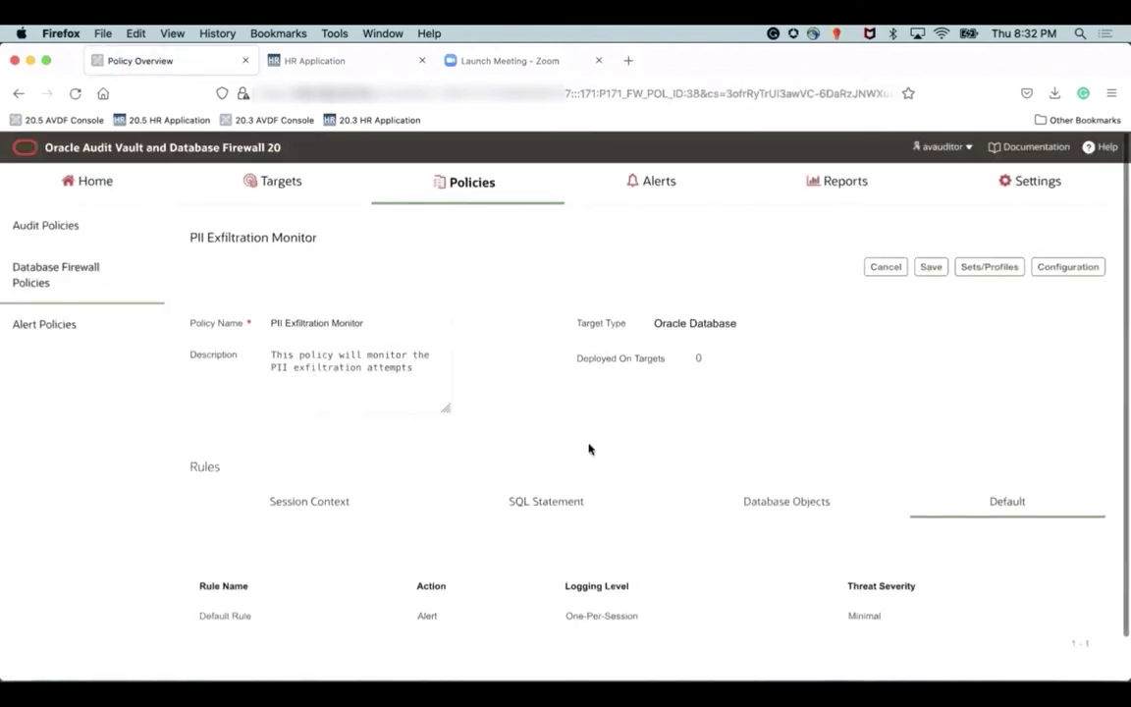
# - Check the sets and profiles defined for the PII Exfiltration Monitor policy and return to its overview
pyautogui.scroll(-1, 588, 450)
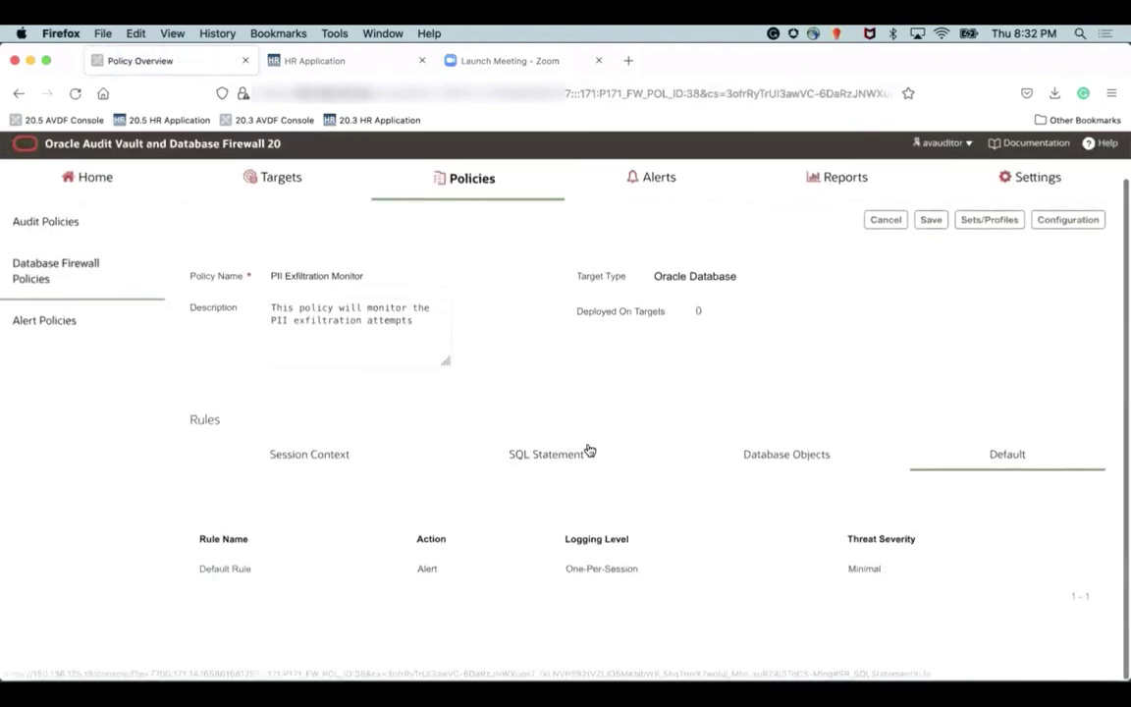
pyautogui.click(978, 230)
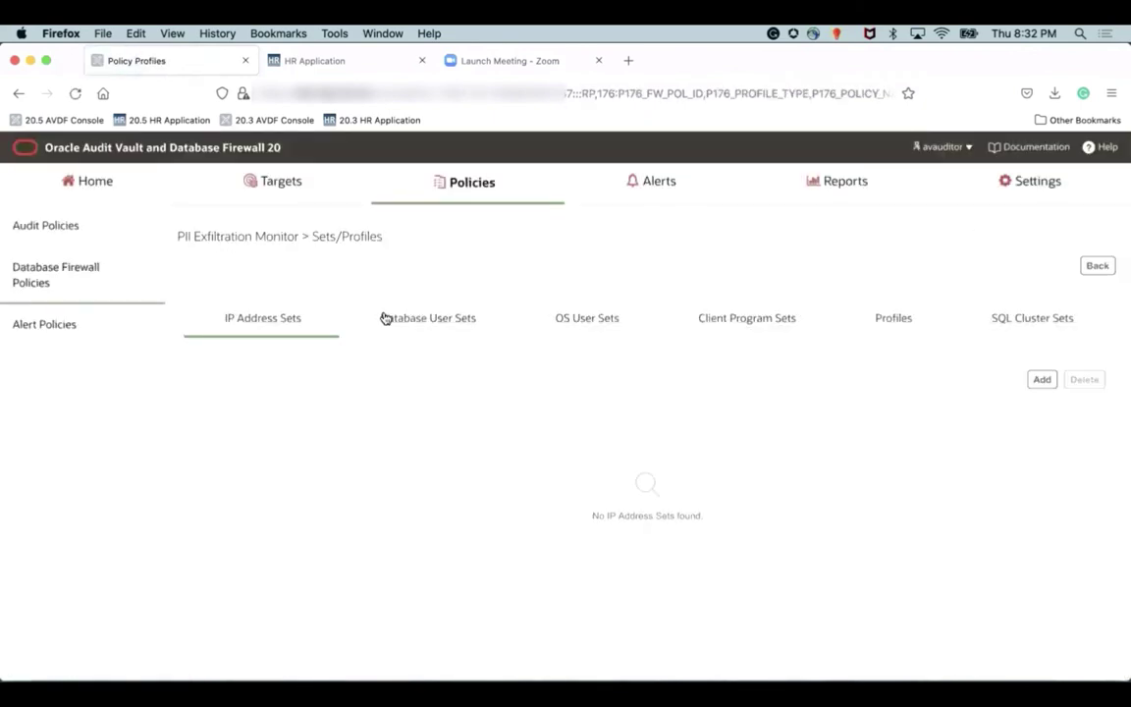
pyautogui.click(1102, 267)
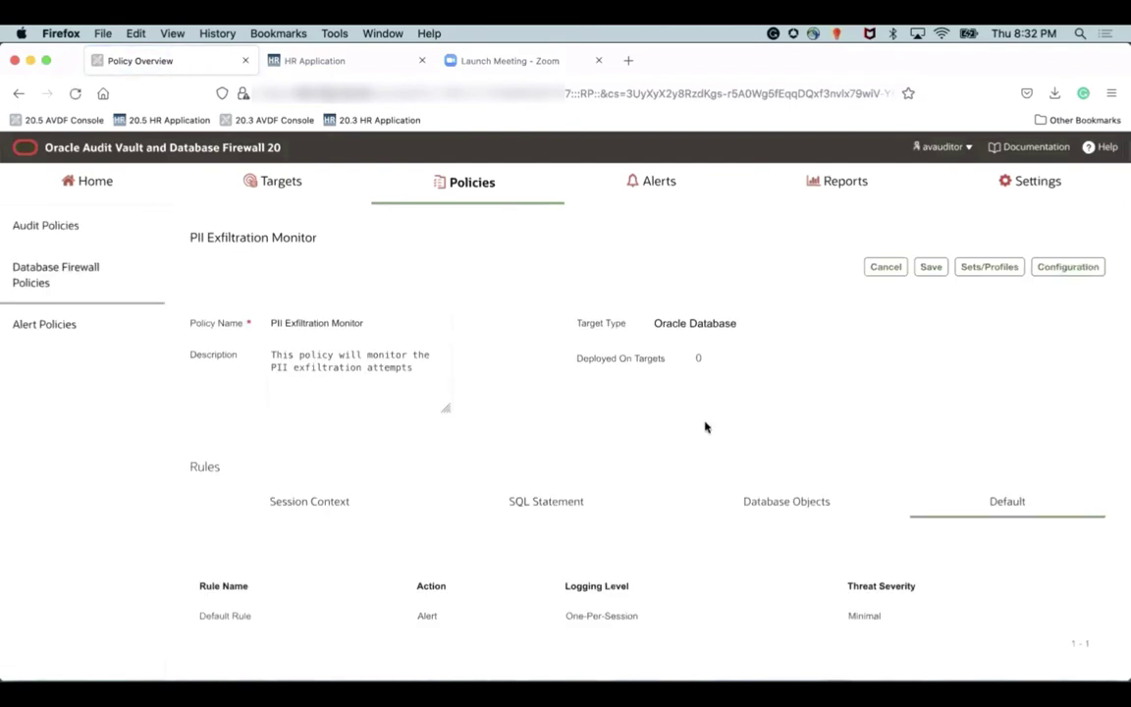
# - Examine the PII Table Monitor database object rule's statement classes, row capture, selected tables and action, leaving it unsaved
pyautogui.scroll(-1, 705, 427)
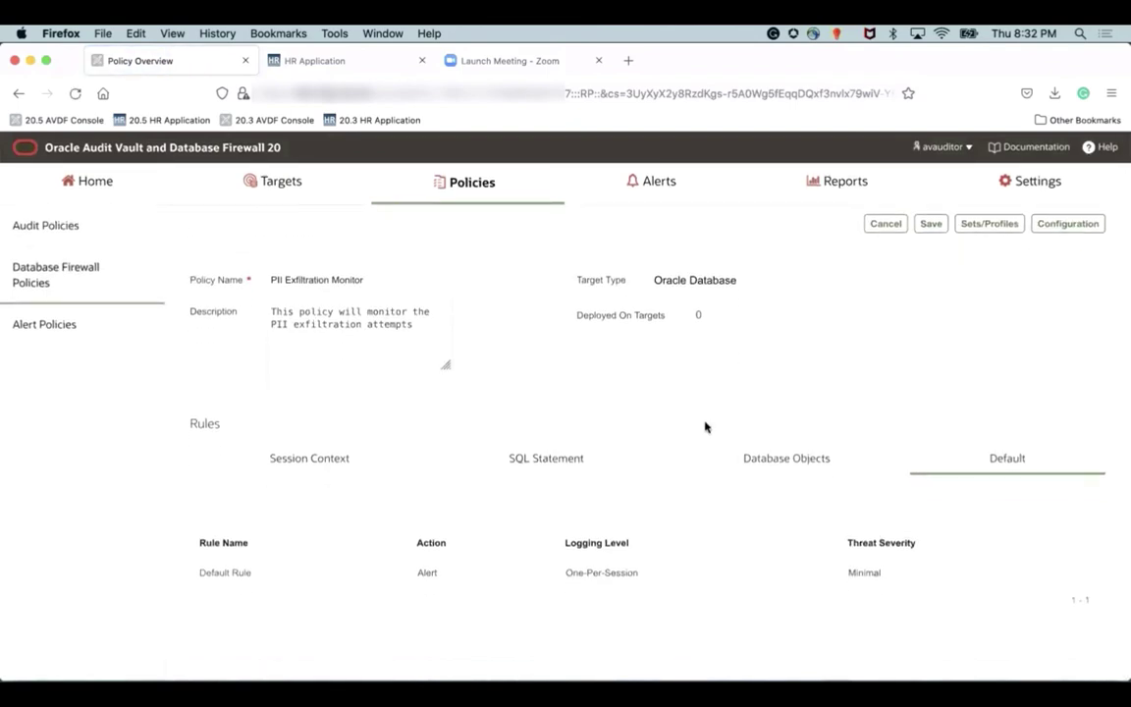
pyautogui.click(787, 466)
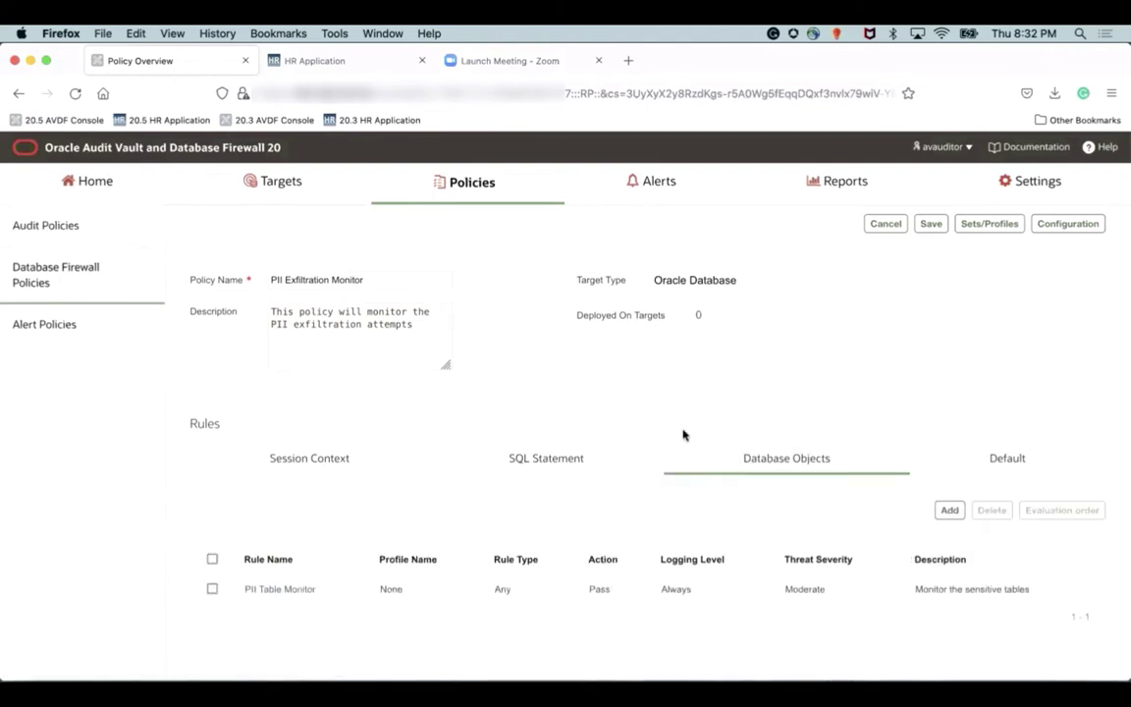
pyautogui.click(297, 592)
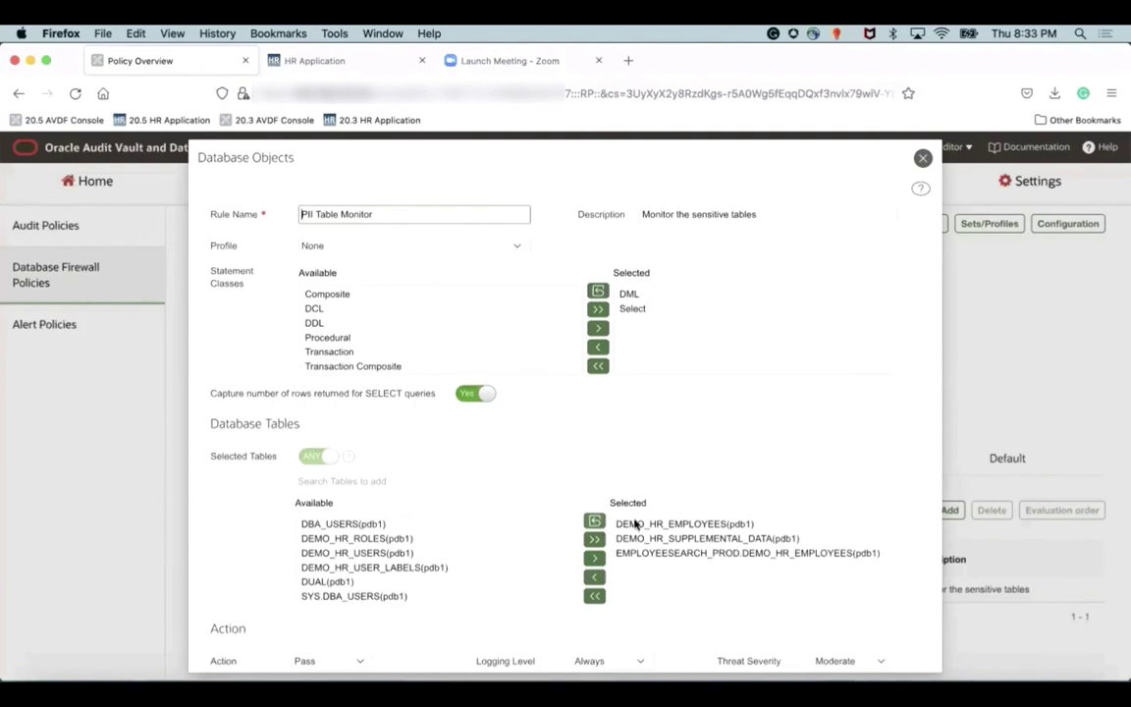
pyautogui.scroll(-2, 746, 430)
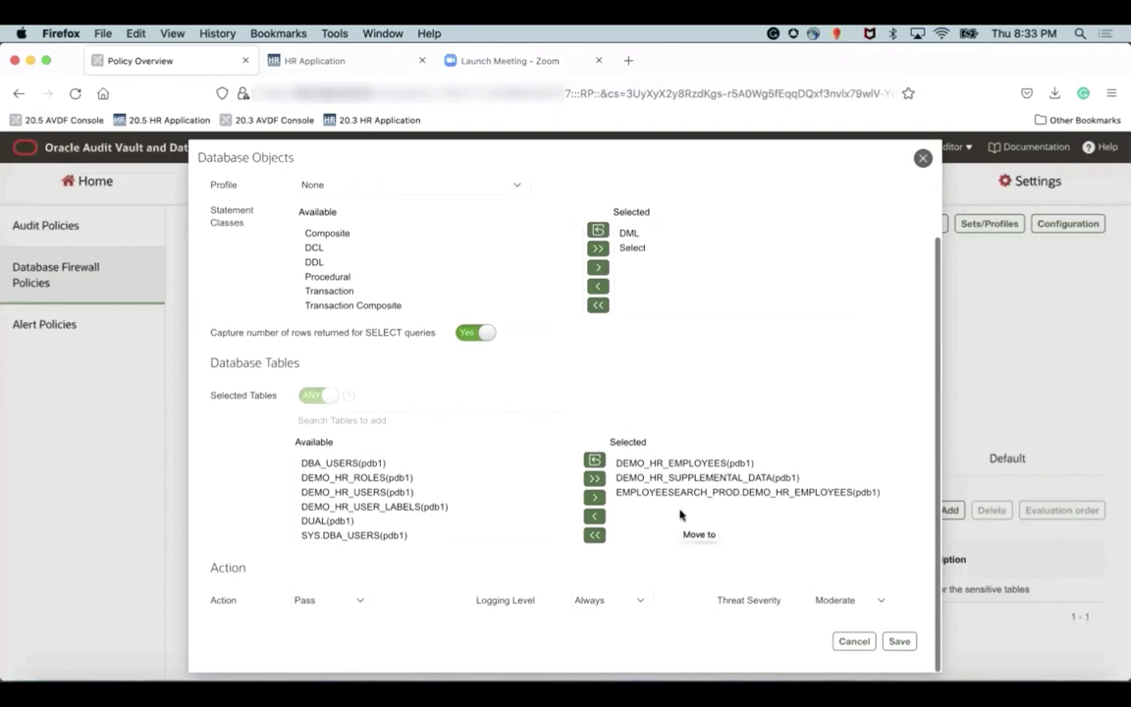
pyautogui.scroll(2, 397, 627)
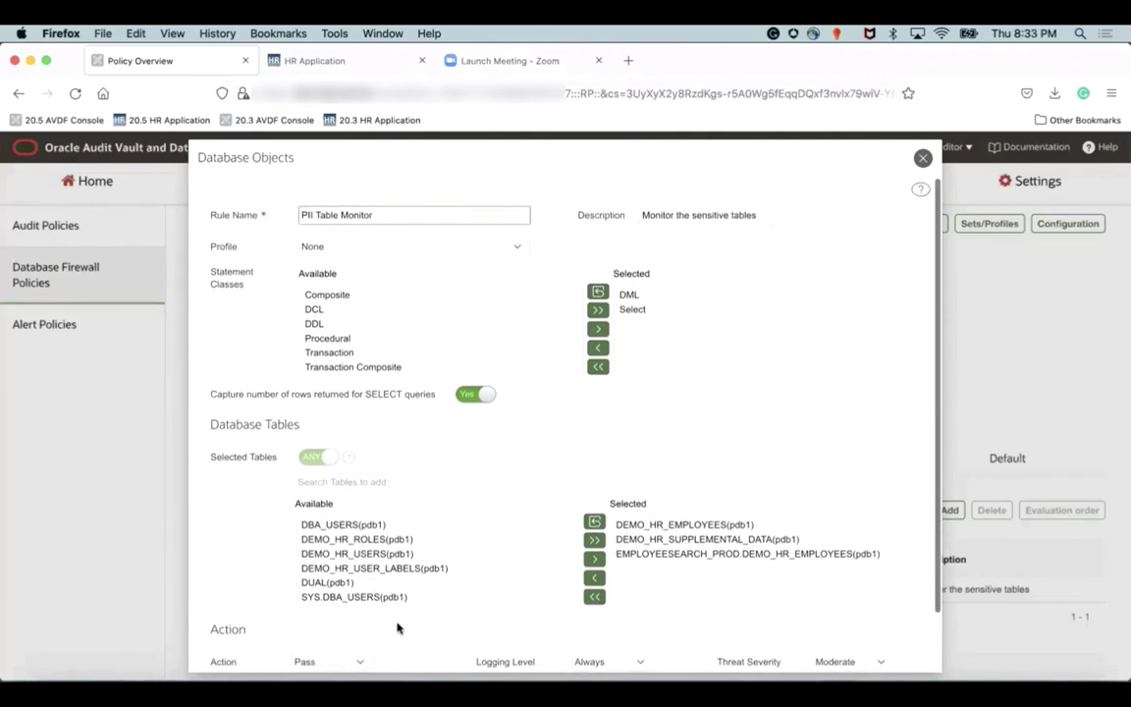
pyautogui.scroll(-2, 398, 628)
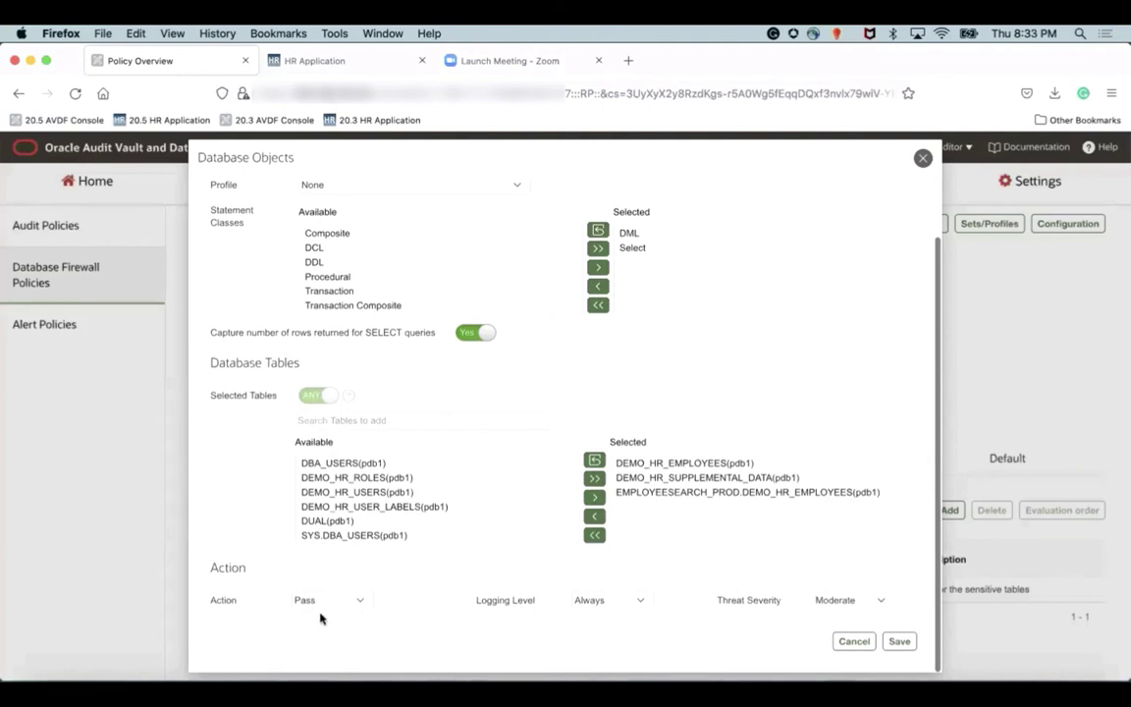
pyautogui.click(853, 642)
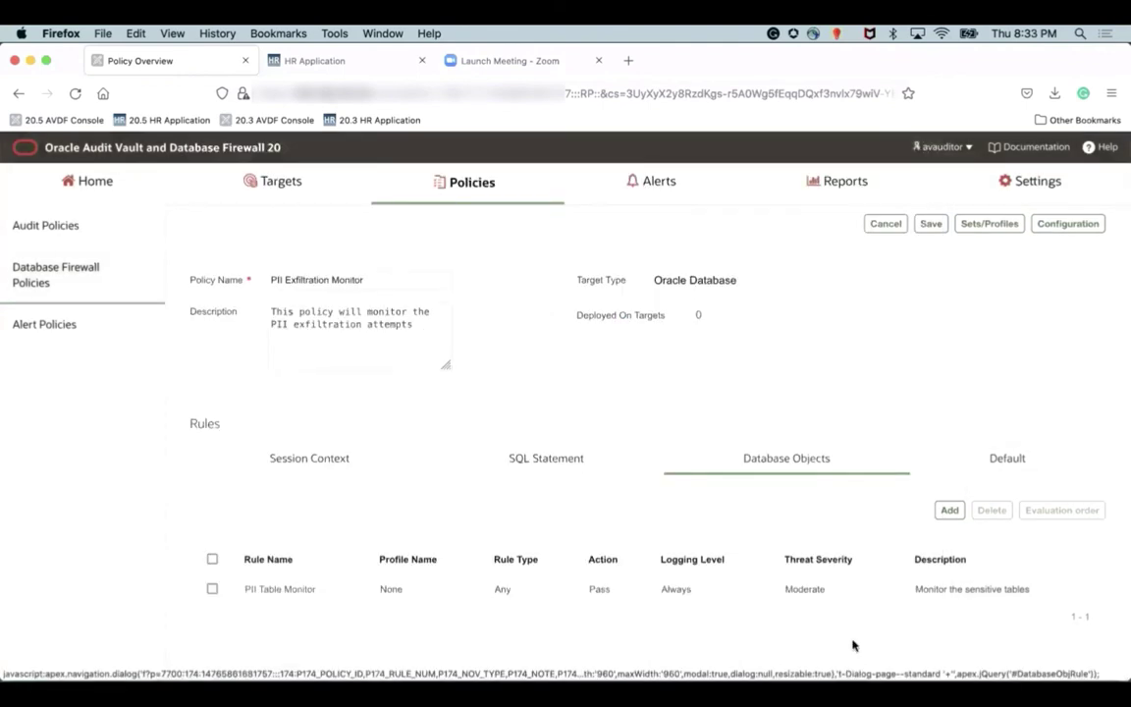
# - Inspect the Default rule's threshold options for escalating the action, and close the rule and the policy without saving
pyautogui.click(1020, 461)
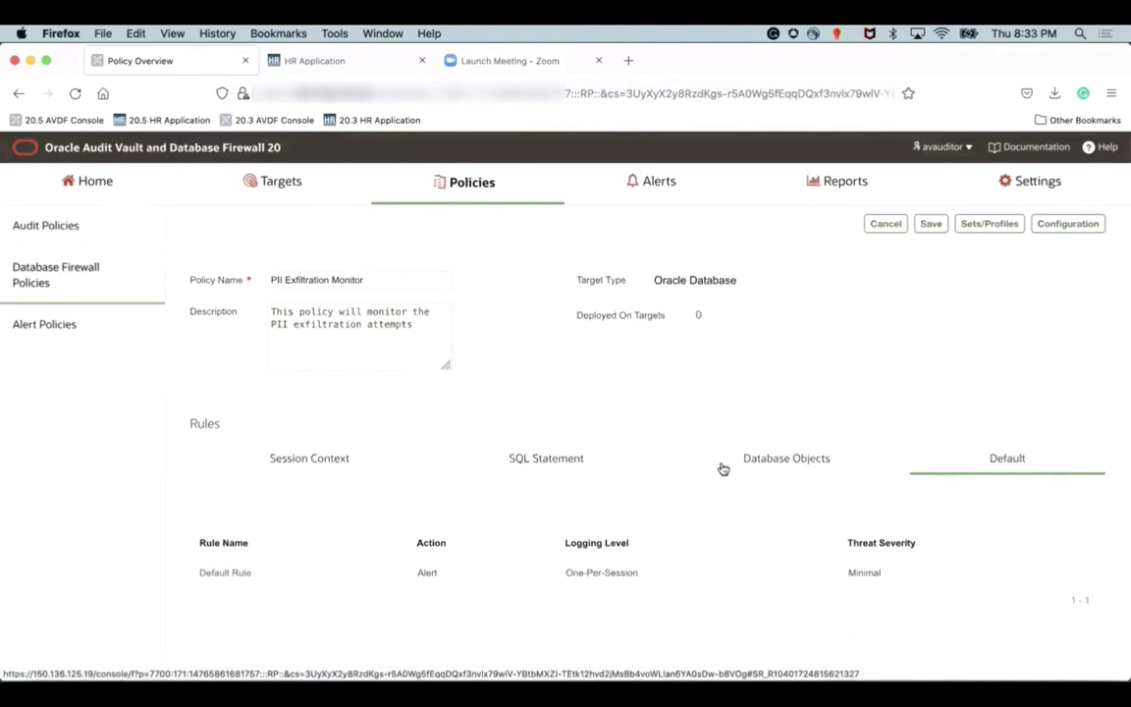
pyautogui.click(213, 577)
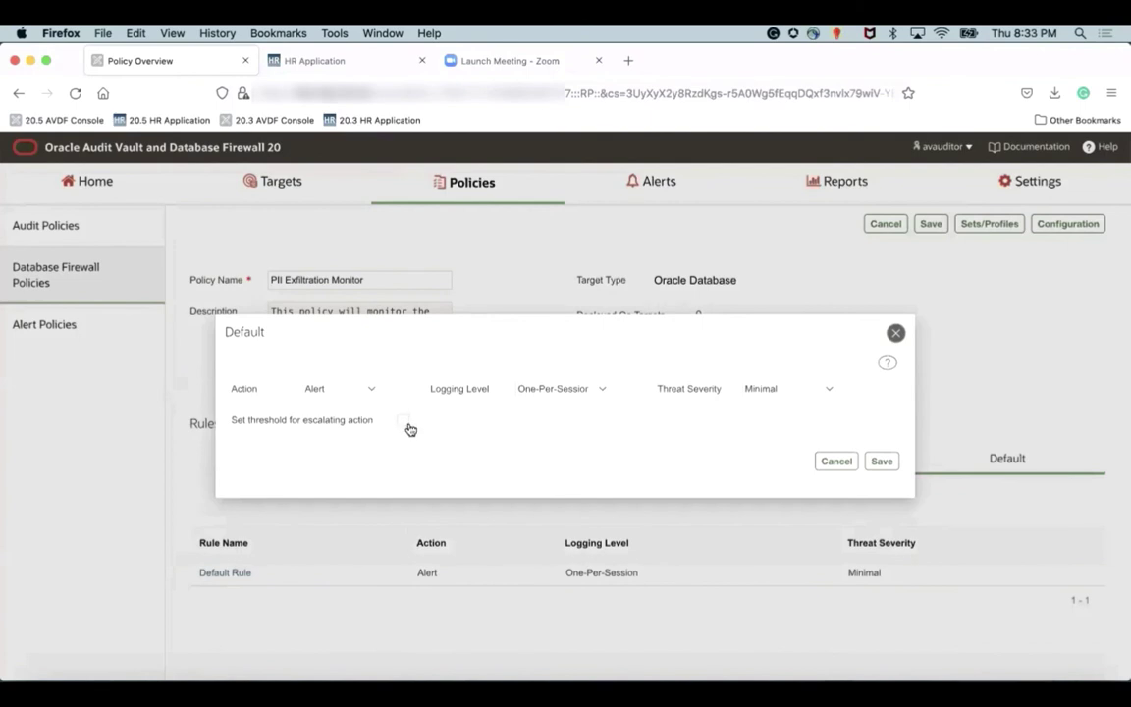
pyautogui.click(404, 420)
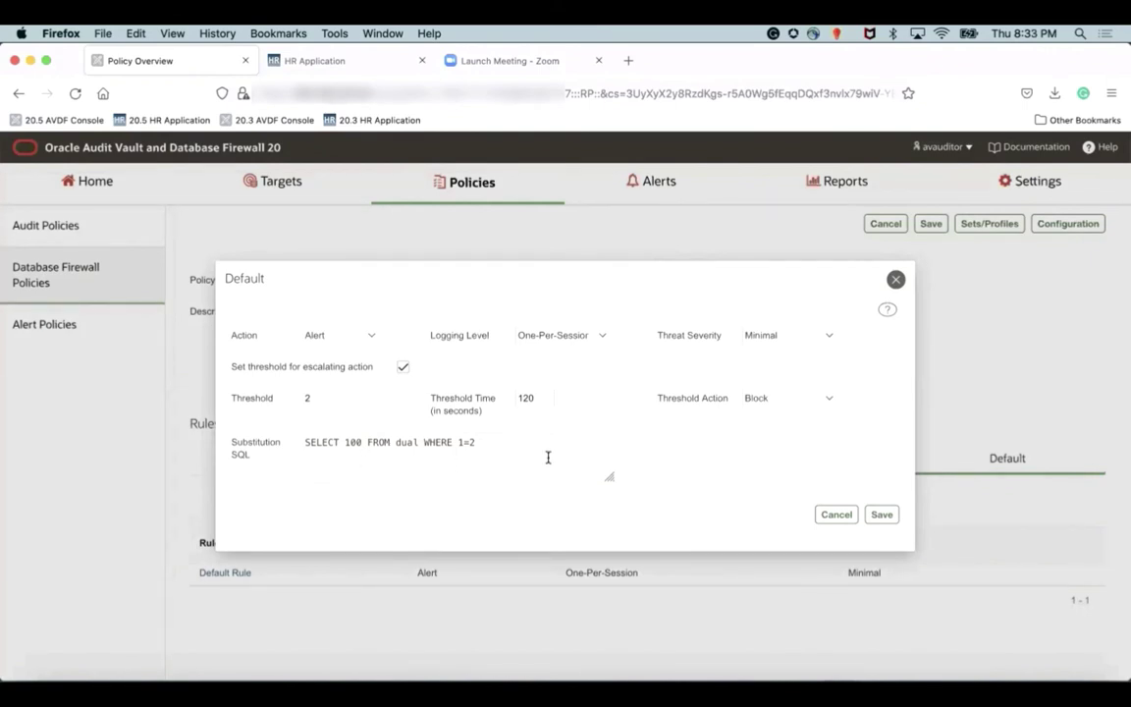
pyautogui.click(895, 281)
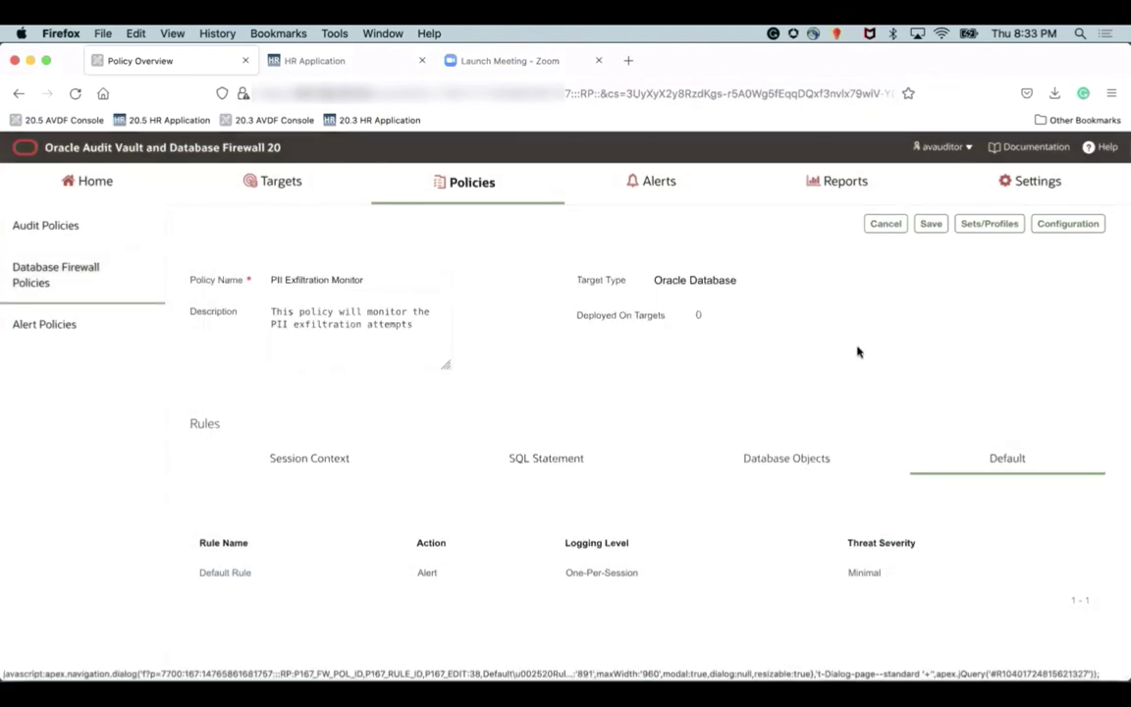
pyautogui.click(881, 234)
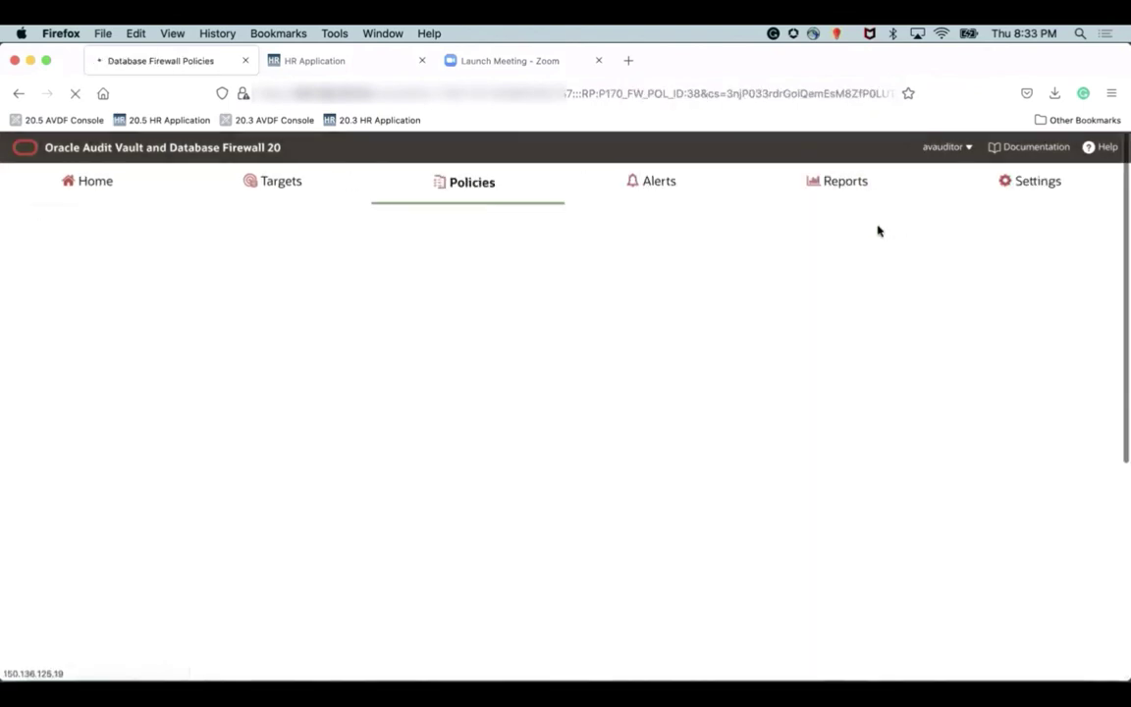
# - Apply the PII Exfiltration Monitor database firewall policy to the pdb1 target
pyautogui.click(280, 184)
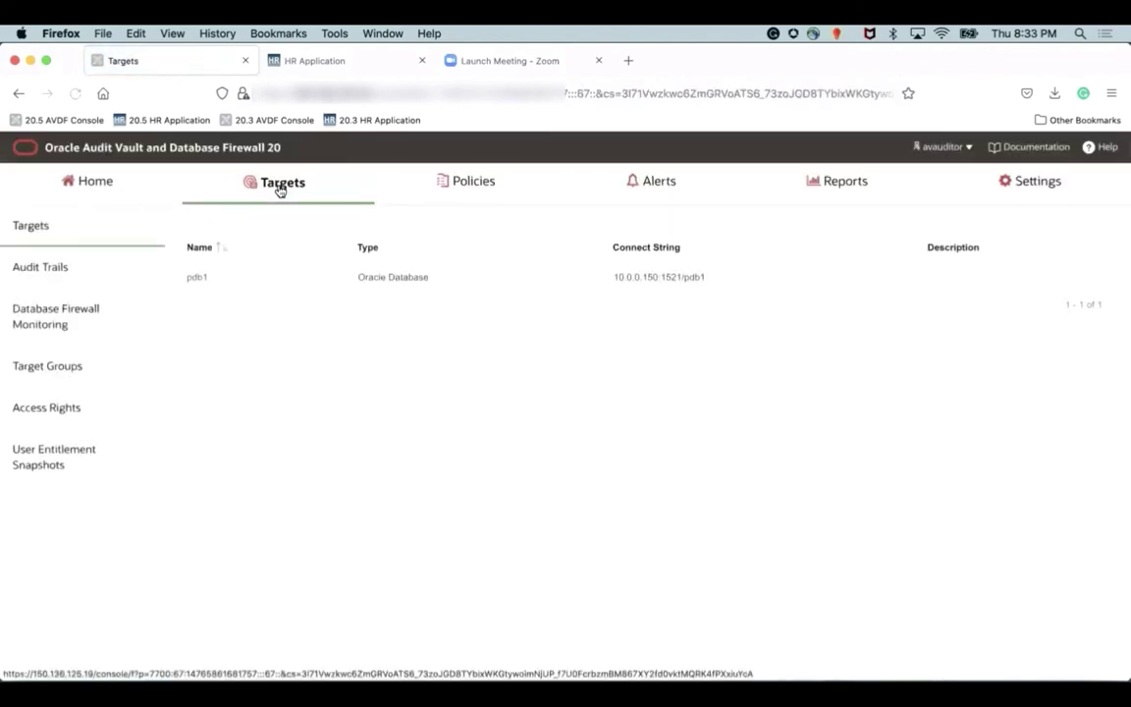
pyautogui.click(68, 324)
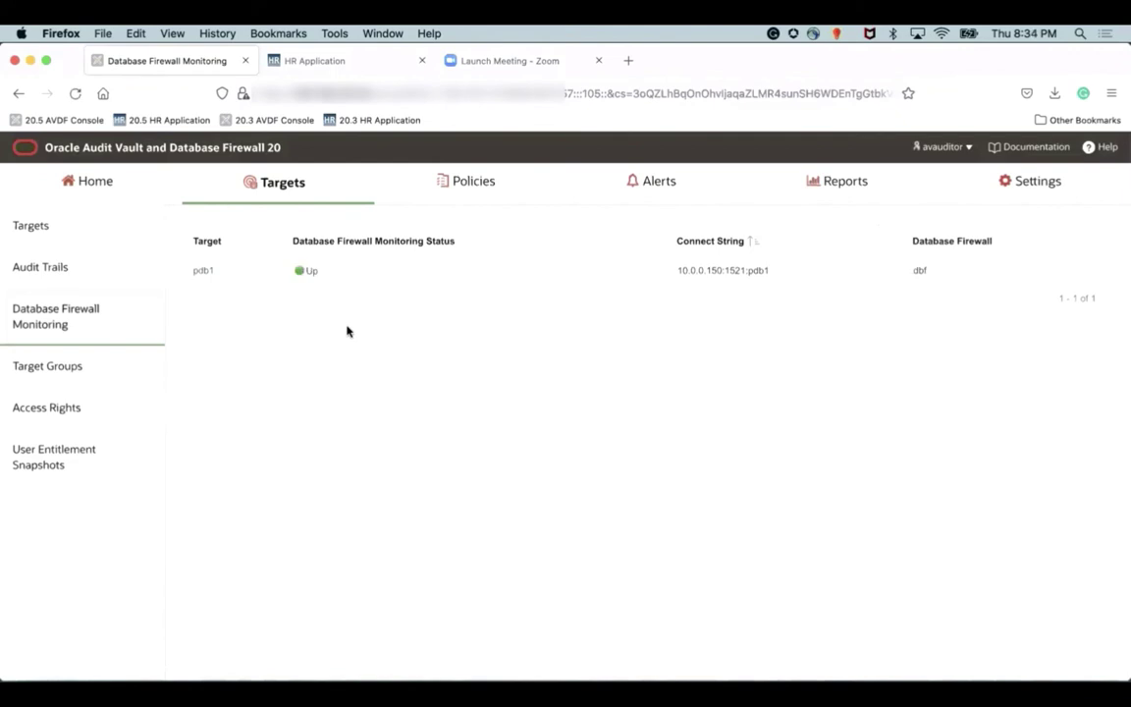
pyautogui.click(201, 274)
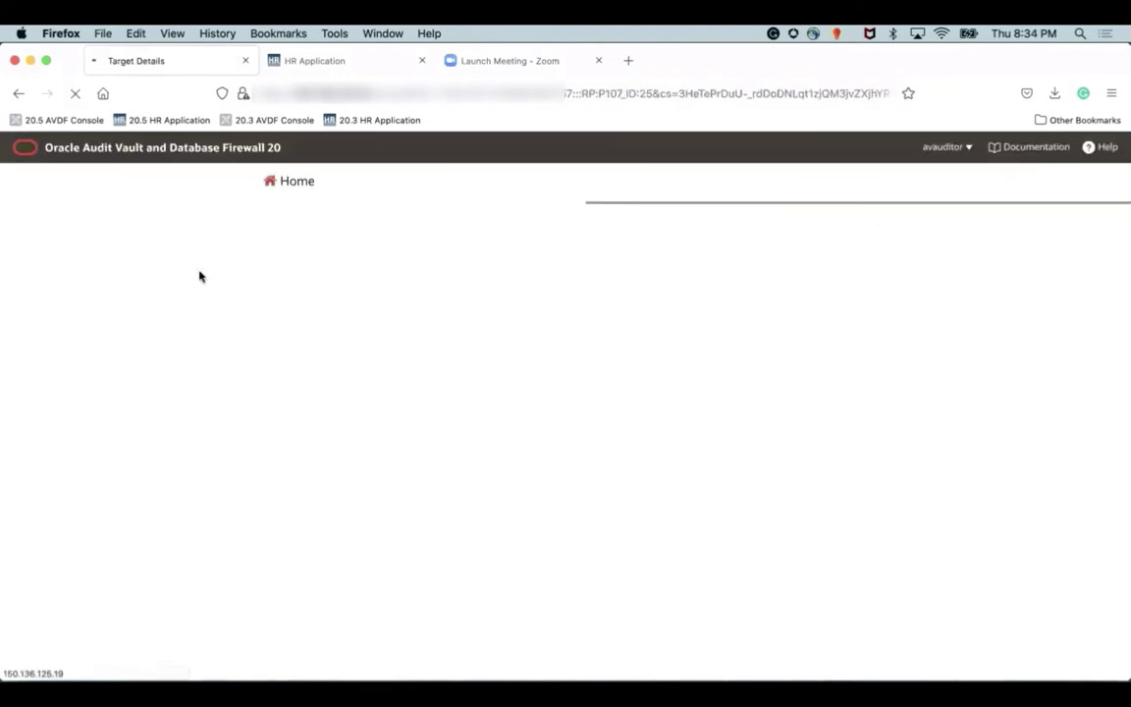
pyautogui.click(814, 360)
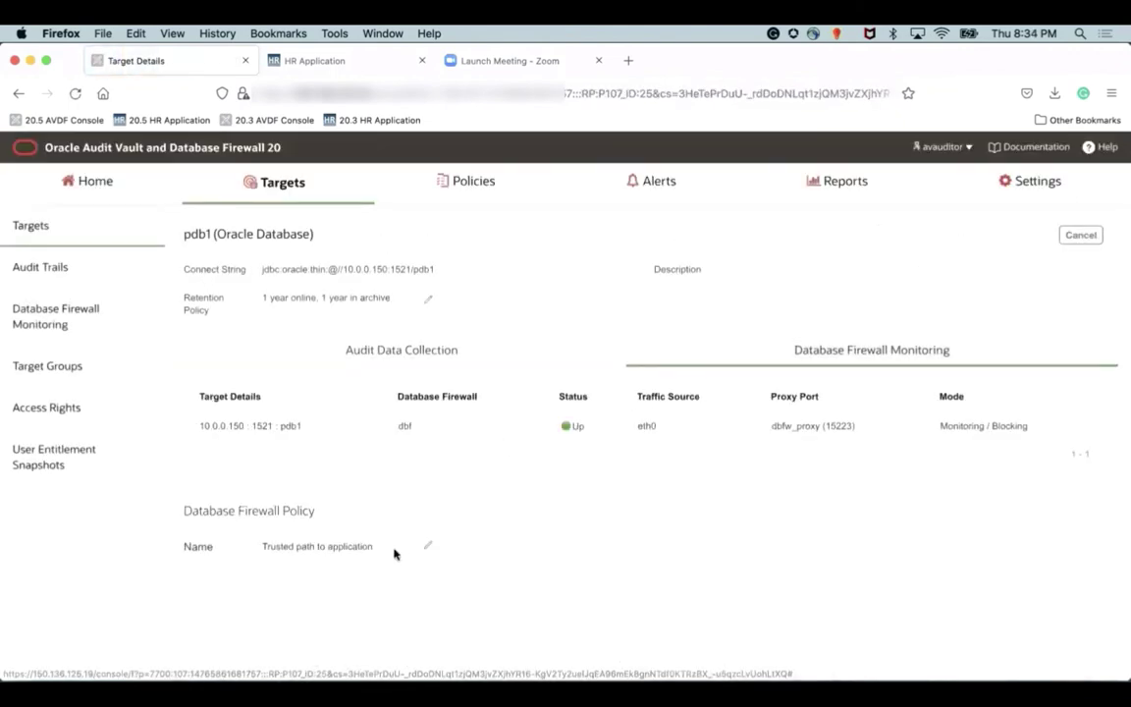
pyautogui.click(430, 546)
pyautogui.click(425, 547)
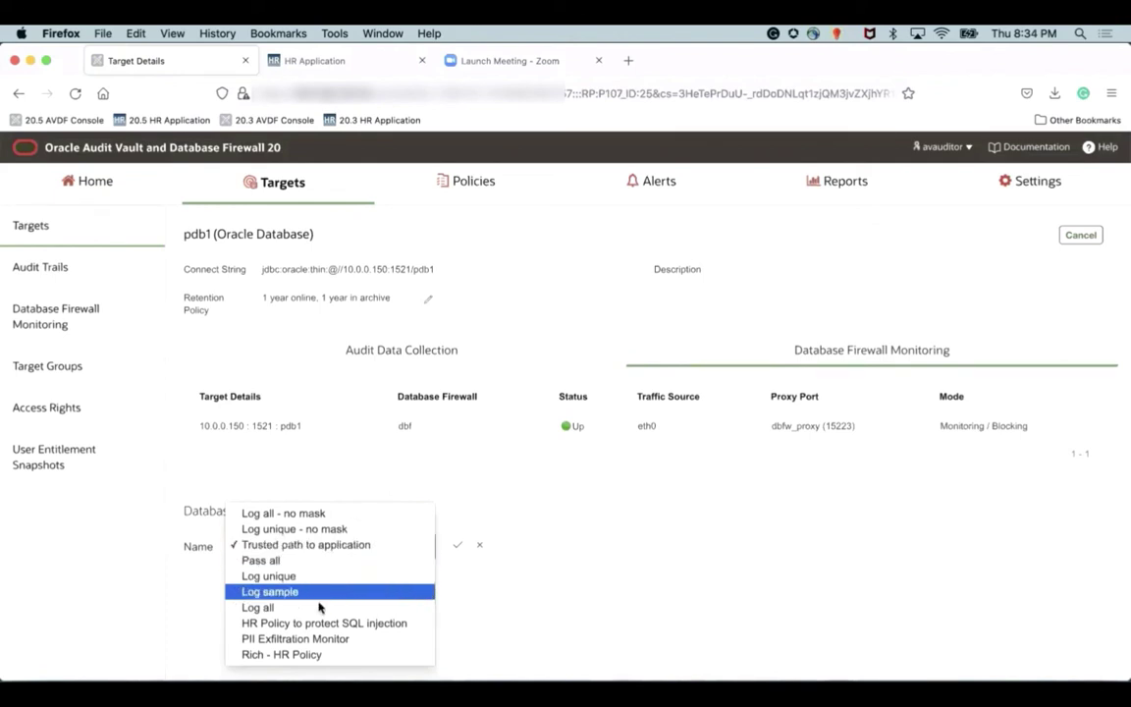
pyautogui.click(313, 639)
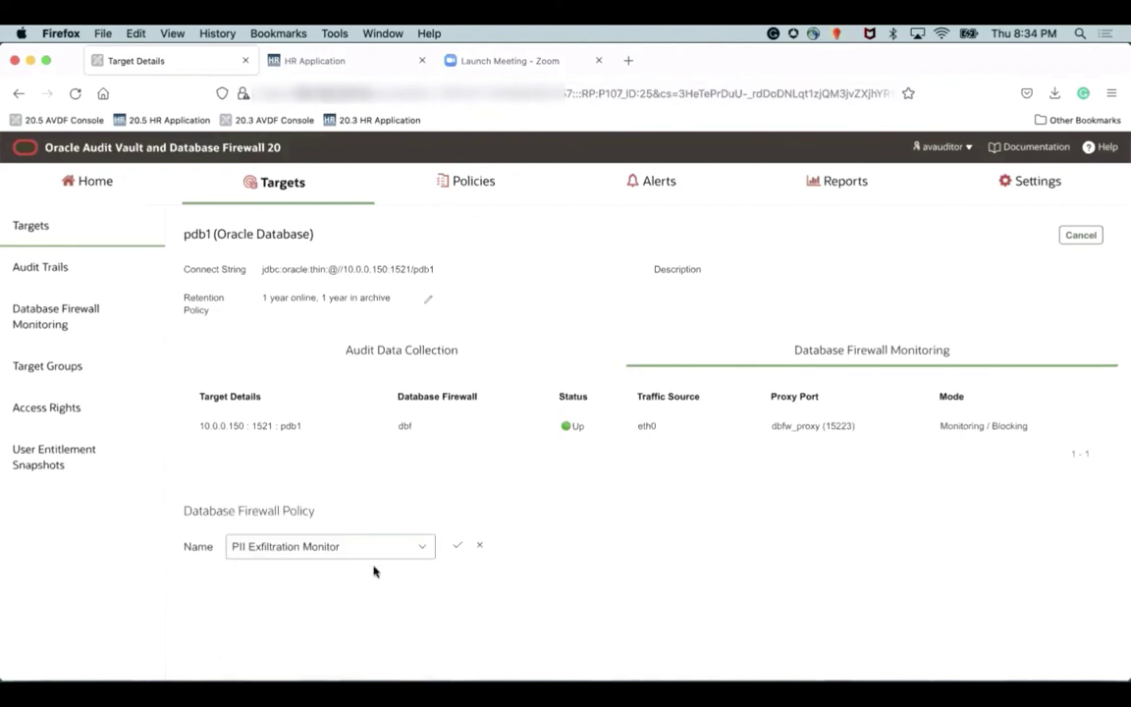
pyautogui.click(457, 545)
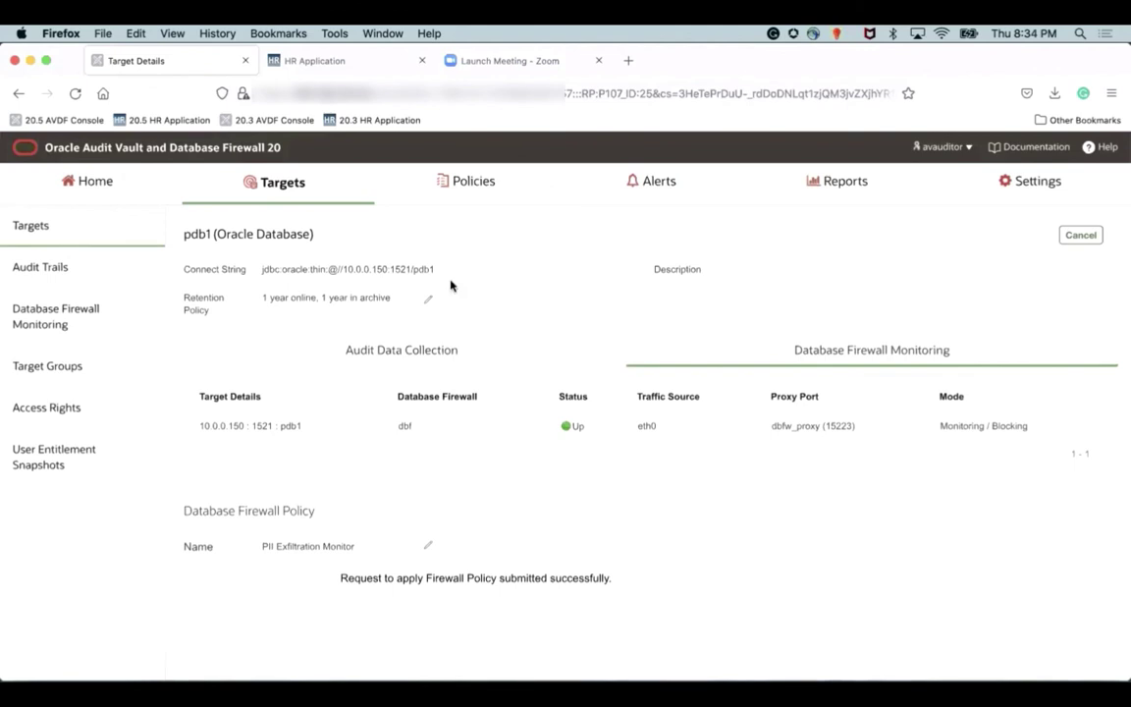
# - Open the Monitored Activity report from the Database Firewall reports
pyautogui.click(473, 183)
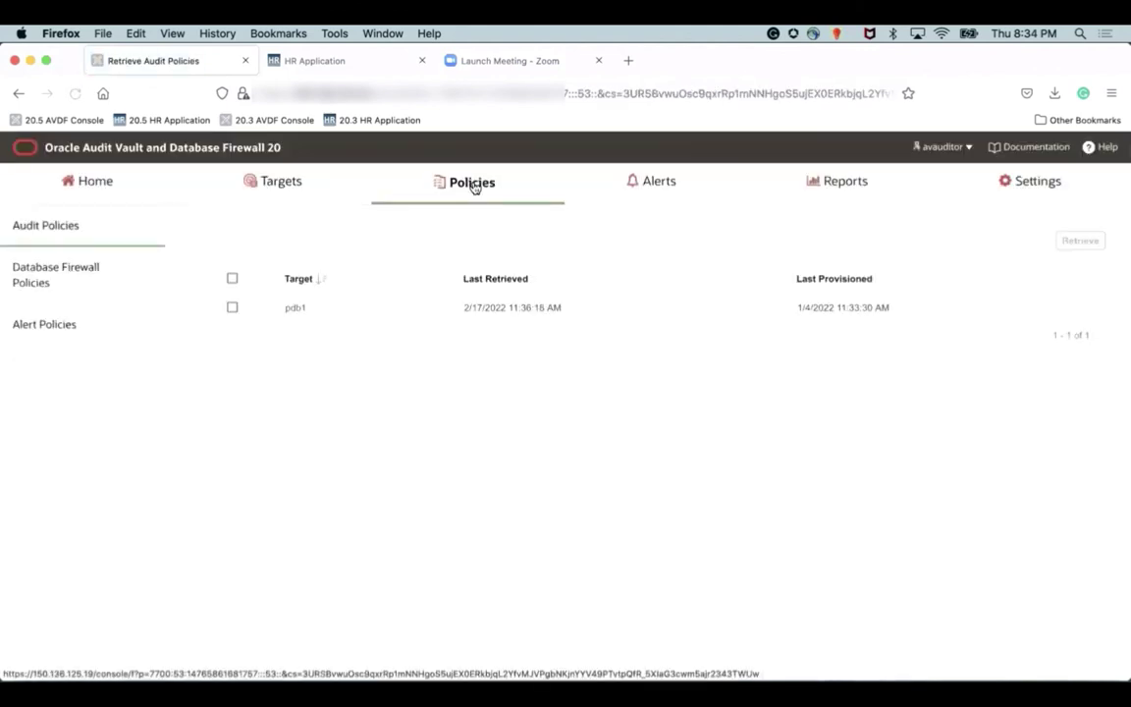
pyautogui.click(836, 188)
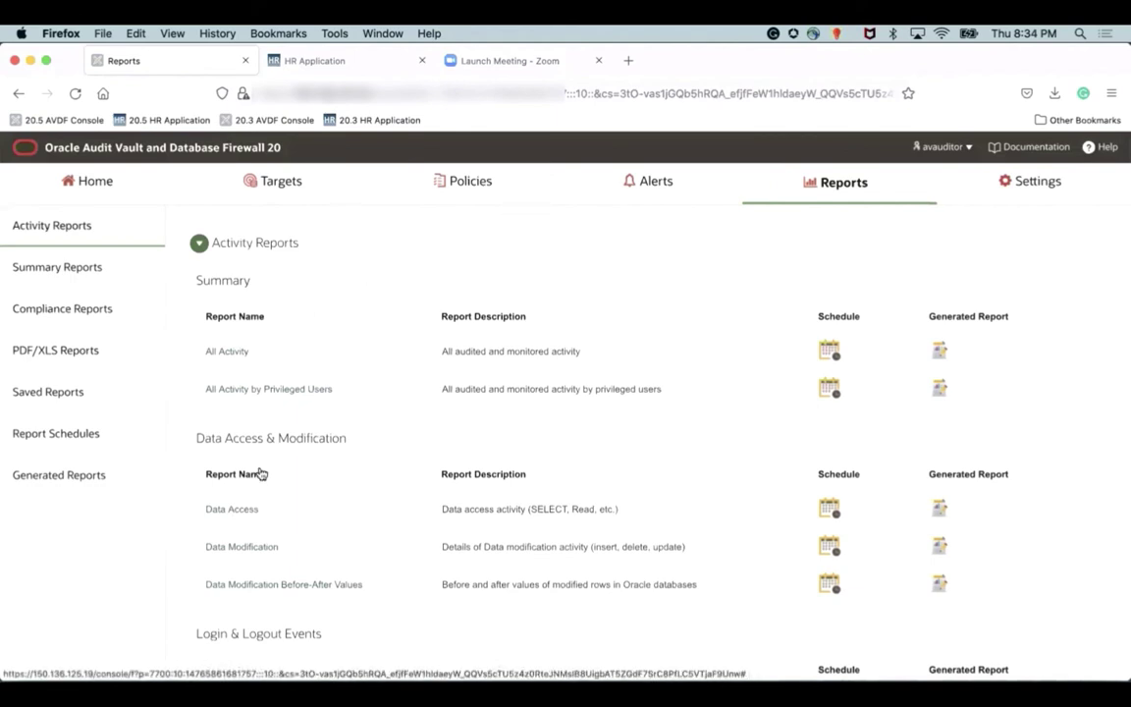
pyautogui.scroll(-5, 262, 472)
pyautogui.scroll(-2, 226, 530)
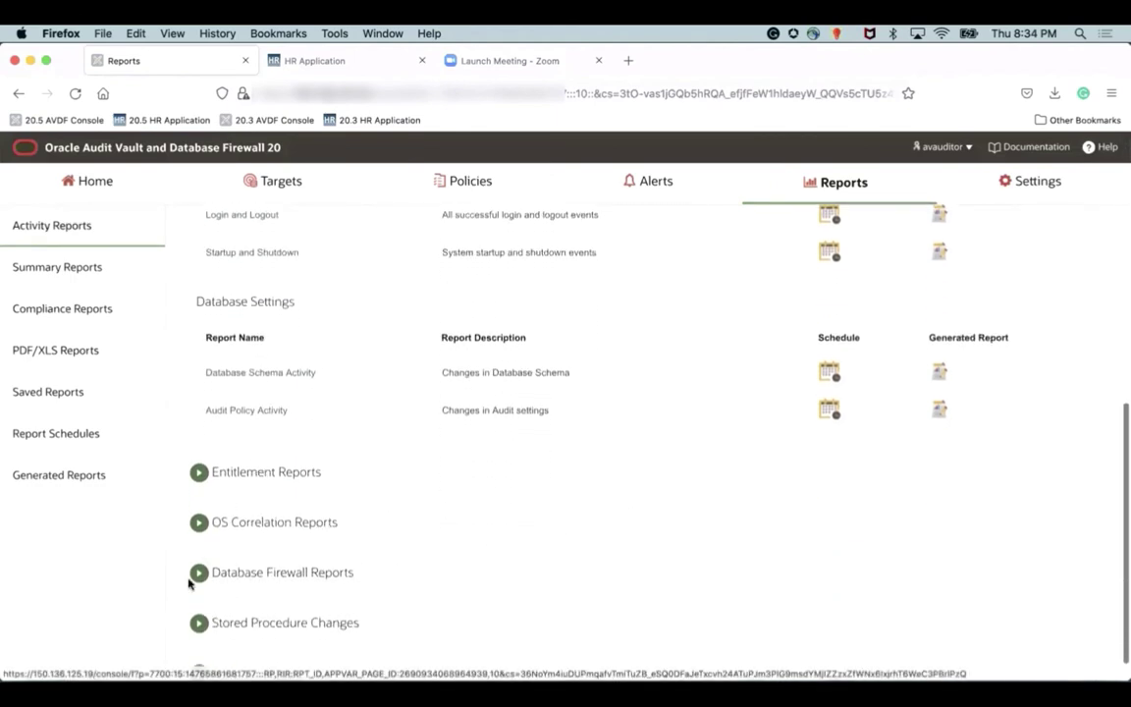
pyautogui.click(199, 541)
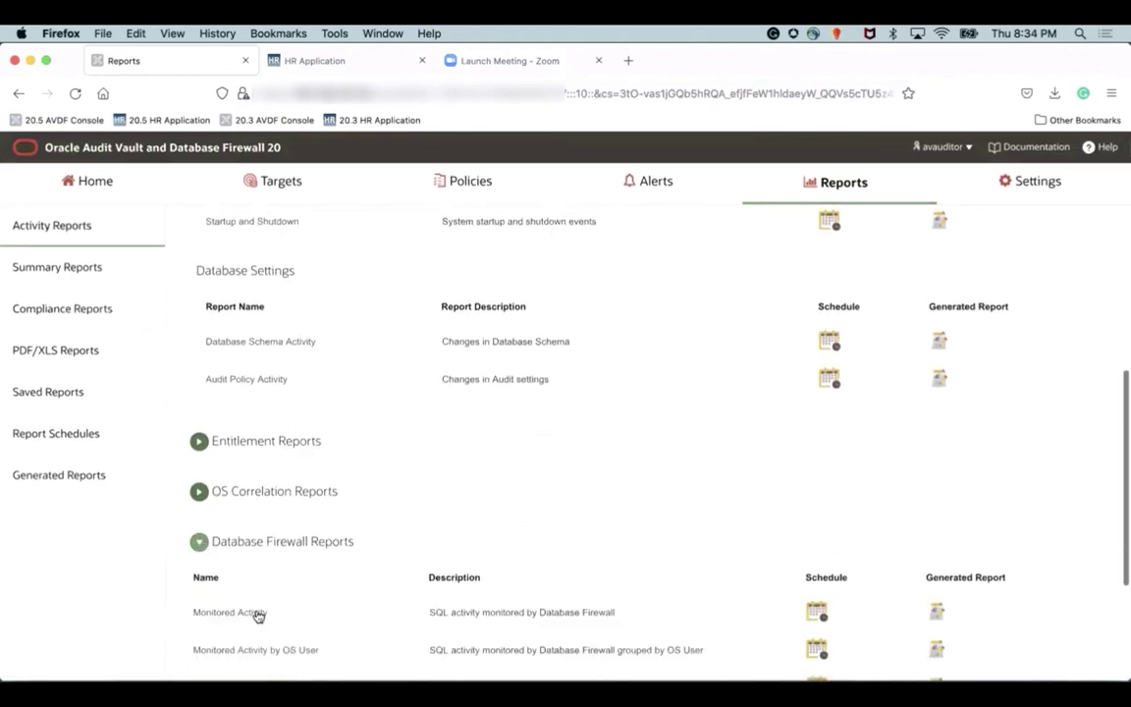
pyautogui.click(258, 613)
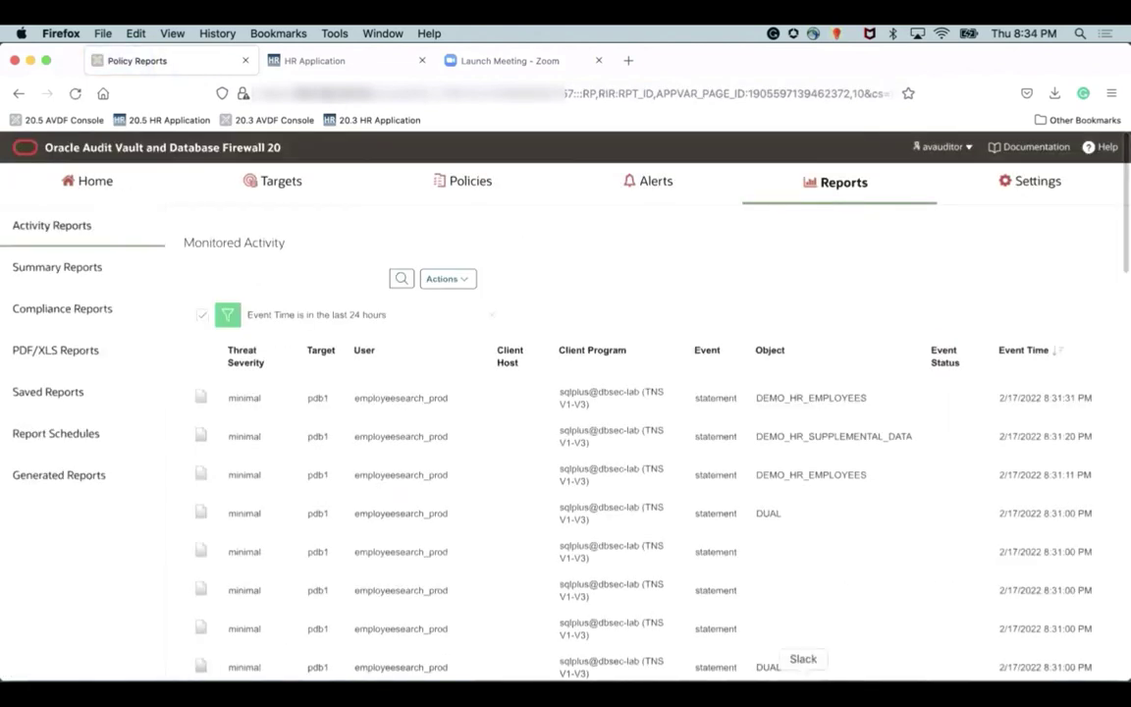
# - Switch to the Termius SQL session and rerun the query selecting USERID, MEMBER_ID from DEMO_HR_SUPPLEMENTAL_DATA
pyautogui.click(902, 687)
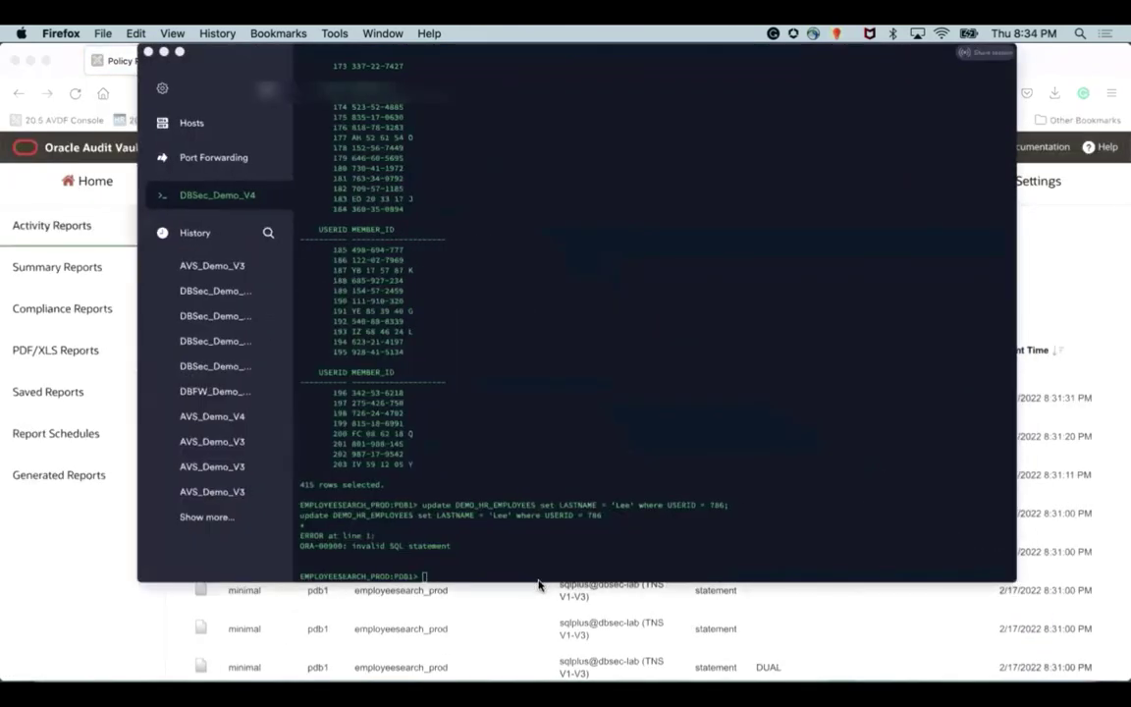
pyautogui.press('Up')
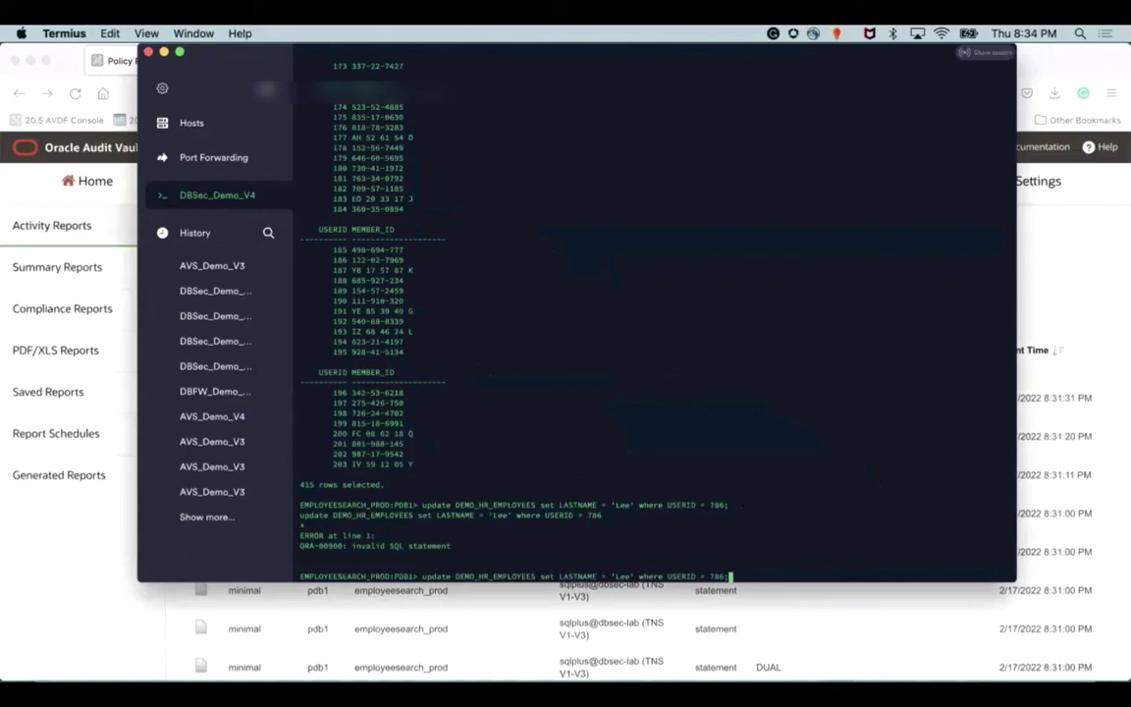
pyautogui.press('Up')
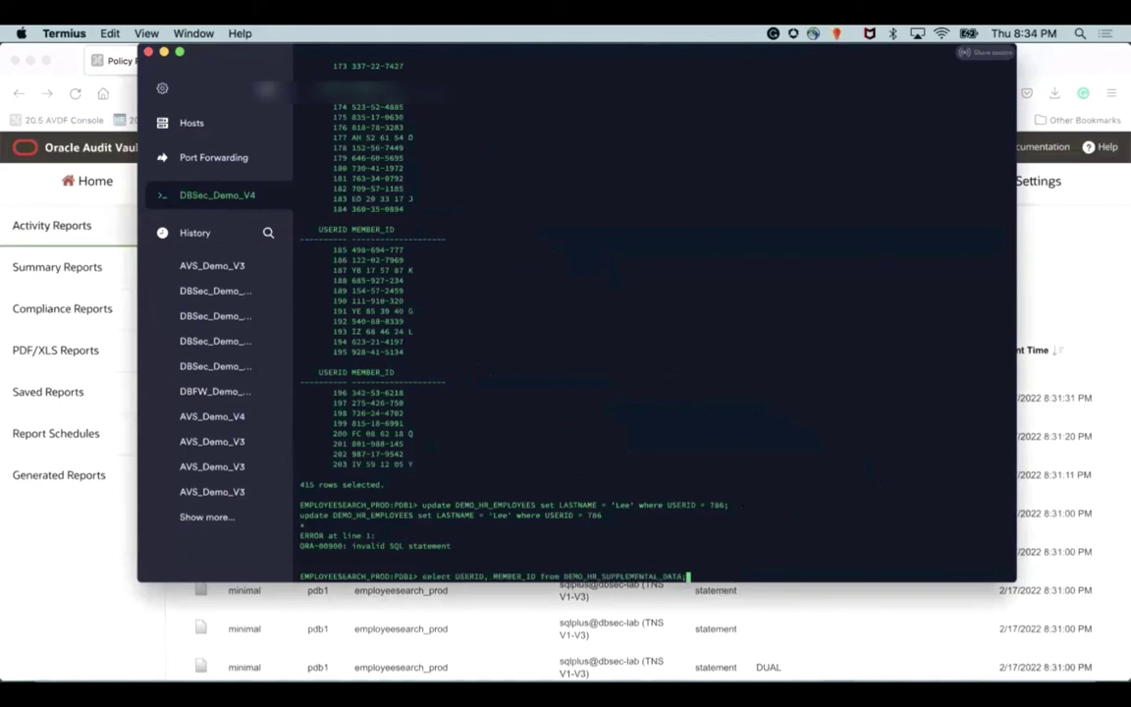
pyautogui.press('Return')
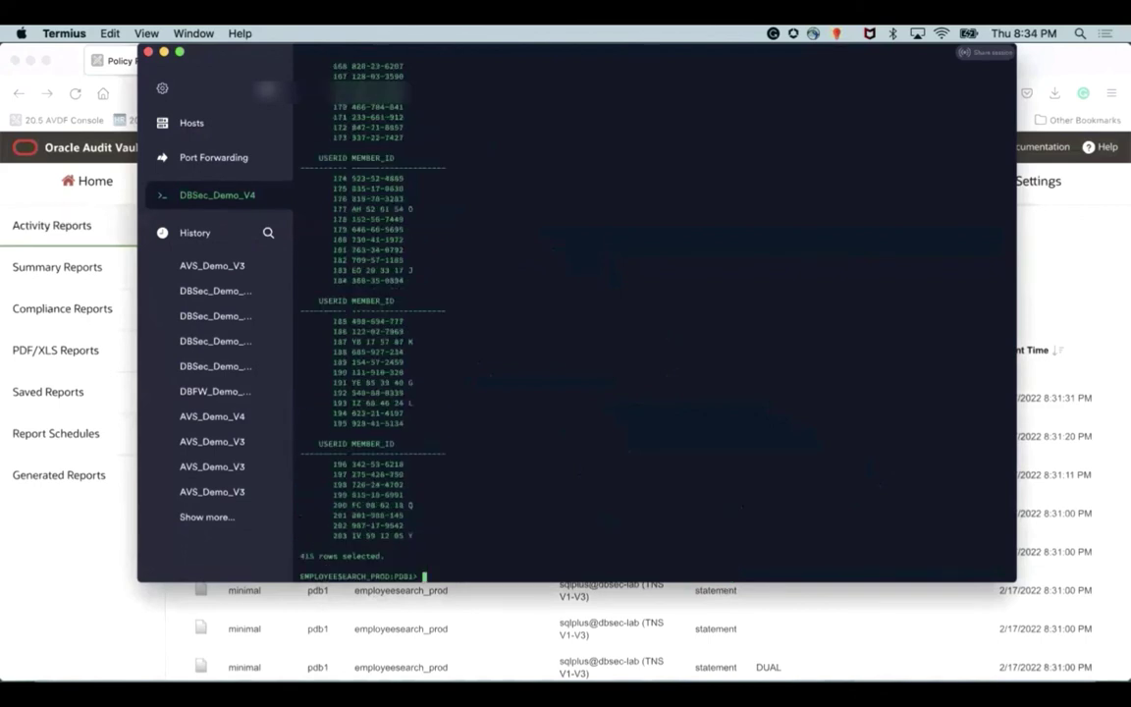
# - Recall the query selecting USERID, FIRSTNAME, LASTNAME from DEMO_HR_EMPLOYEES, remove its WHERE clause on the row number, and run it for all employees
pyautogui.press('Up')
pyautogui.press('Up')
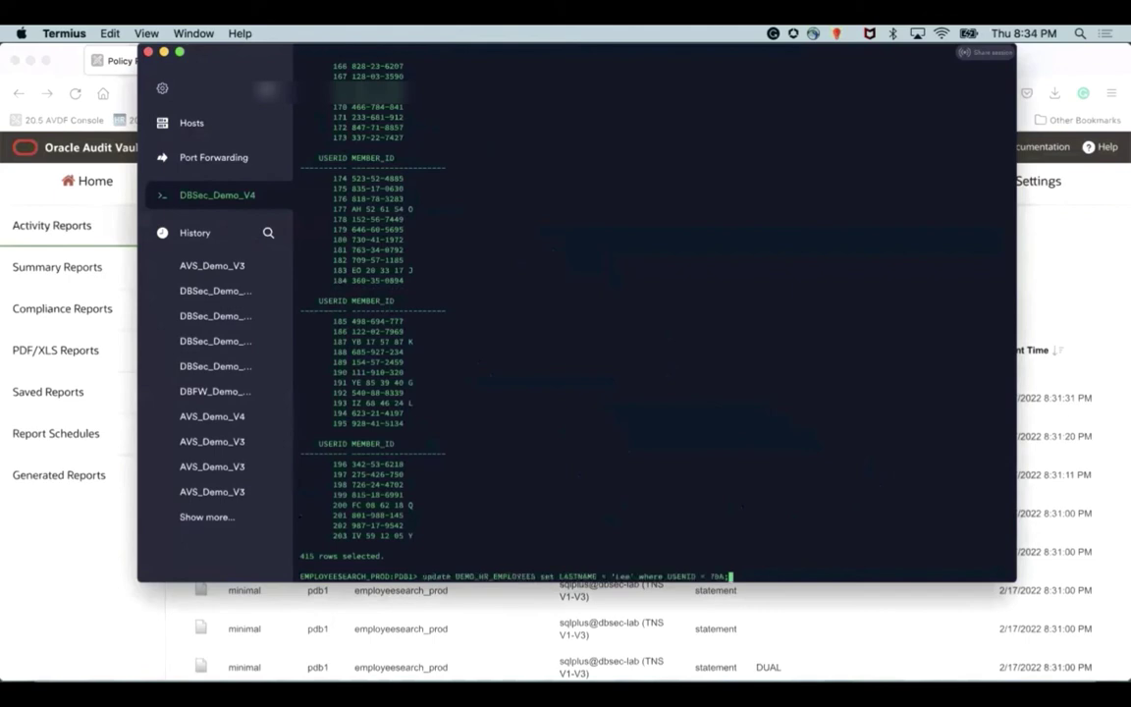
pyautogui.press('Down')
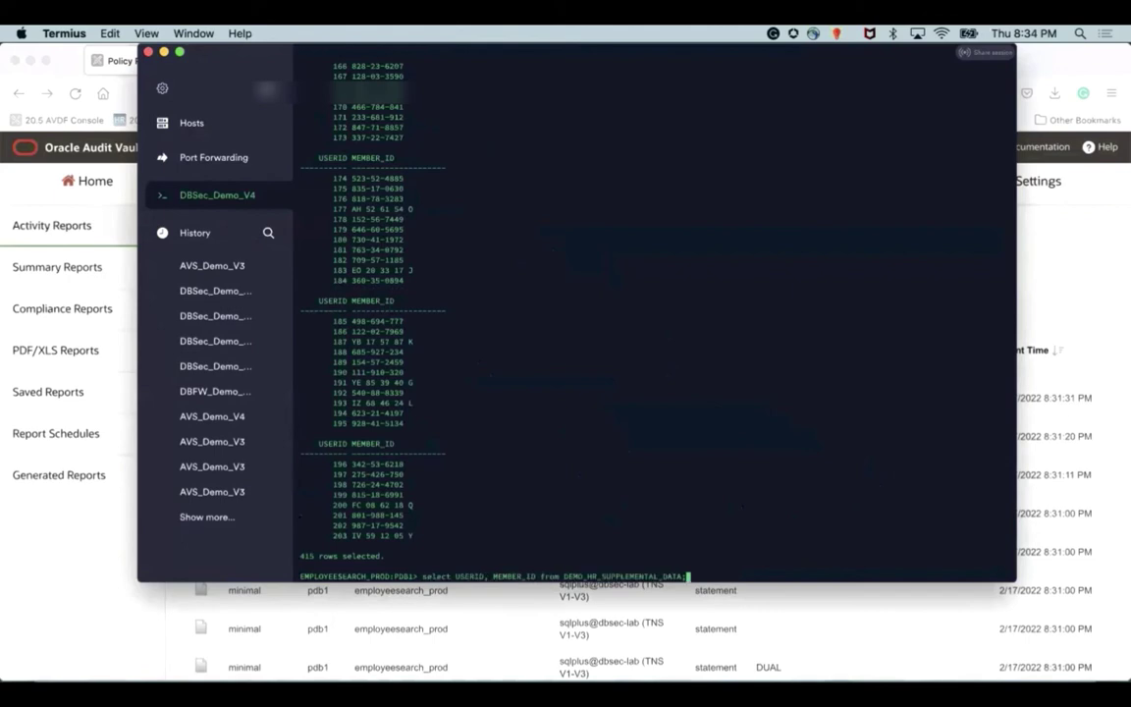
pyautogui.press('Up')
pyautogui.press('BackSpace')
pyautogui.press('BackSpace')
pyautogui.write('0;')
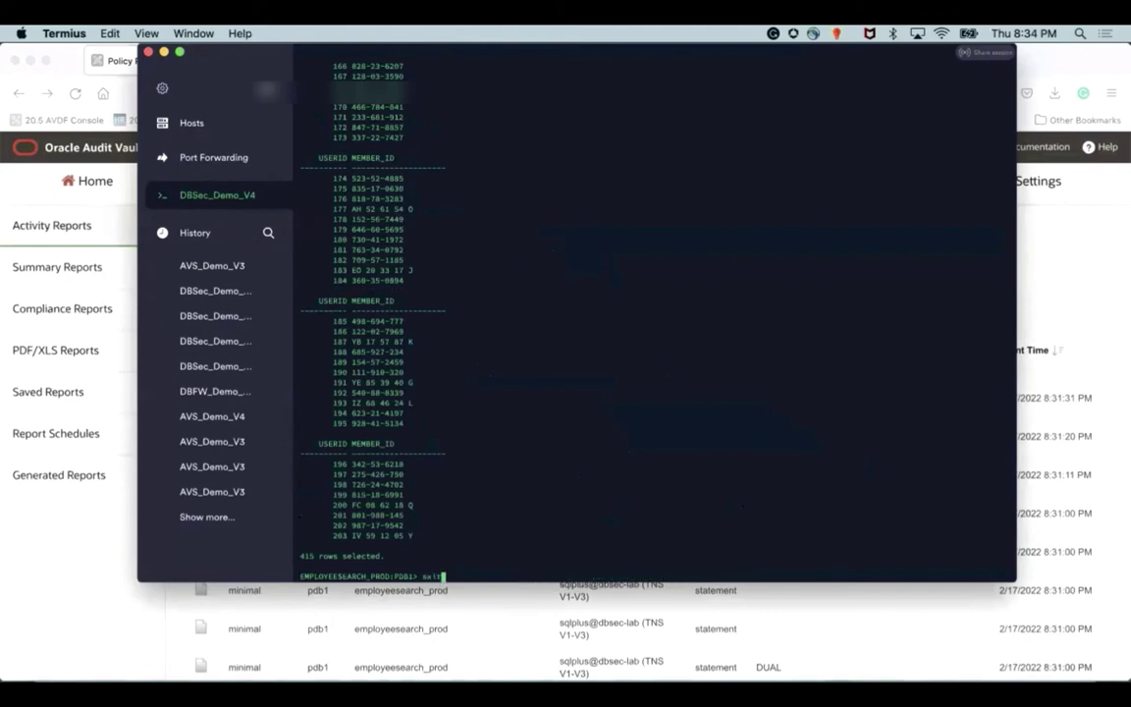
pyautogui.press('BackSpace')
pyautogui.press('BackSpace')
pyautogui.press('BackSpace')
pyautogui.press('BackSpace')
pyautogui.press('BackSpace')
pyautogui.press('BackSpace')
pyautogui.press('BackSpace')
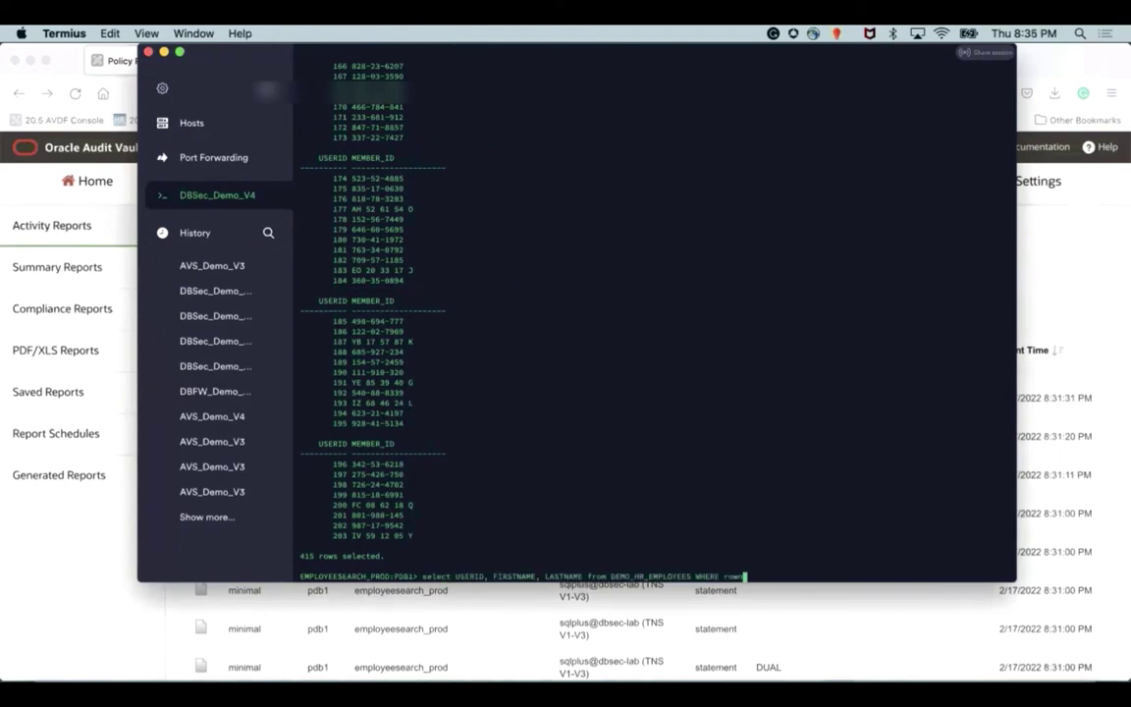
pyautogui.press('BackSpace')
pyautogui.press('BackSpace')
pyautogui.press('BackSpace')
pyautogui.press('BackSpace')
pyautogui.press('Return')
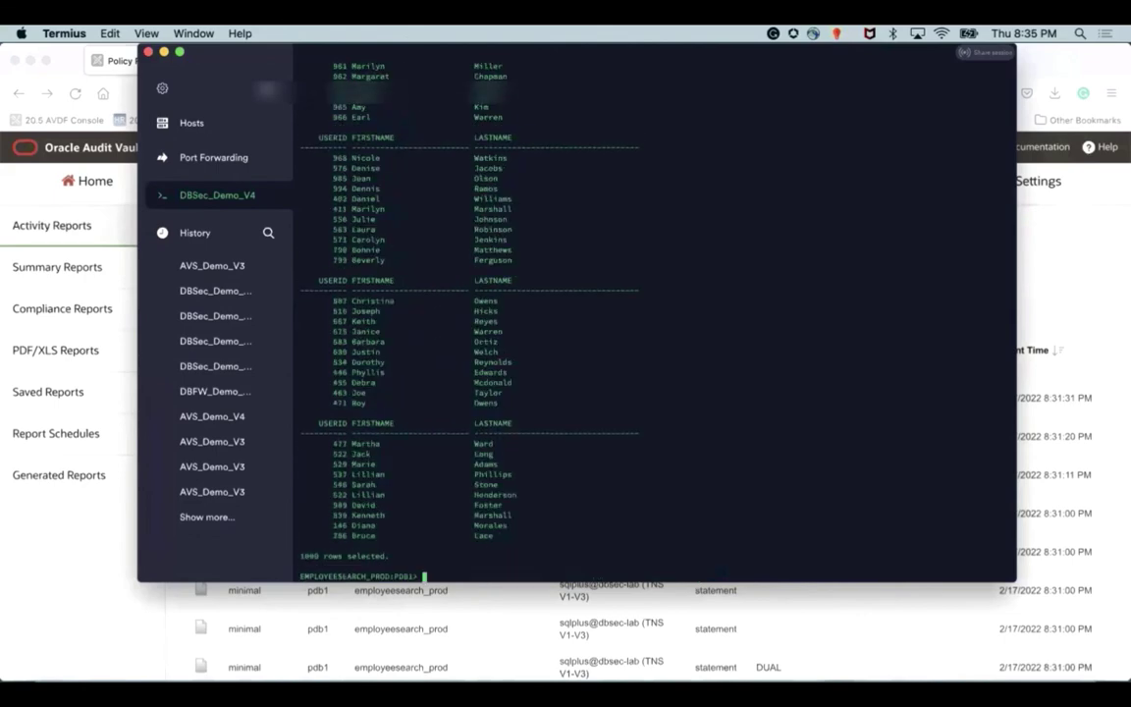
# - Return to the Monitored Activity report in Firefox and add the Row Count column to its display
pyautogui.click(118, 618)
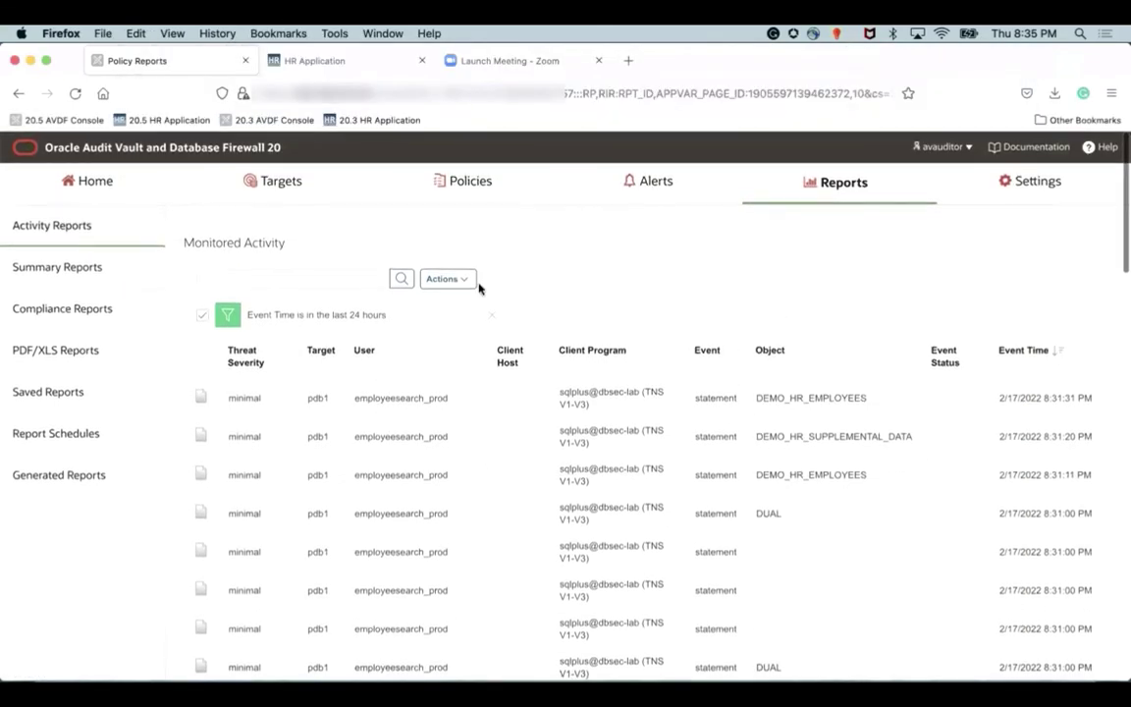
pyautogui.click(471, 280)
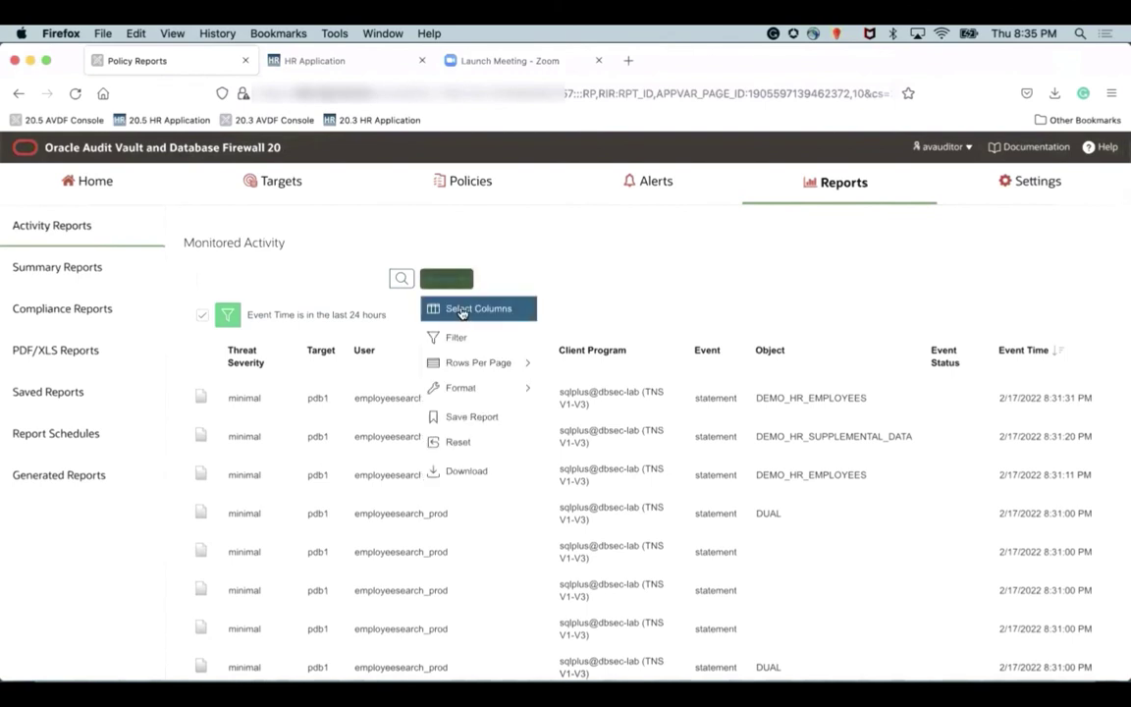
pyautogui.click(461, 310)
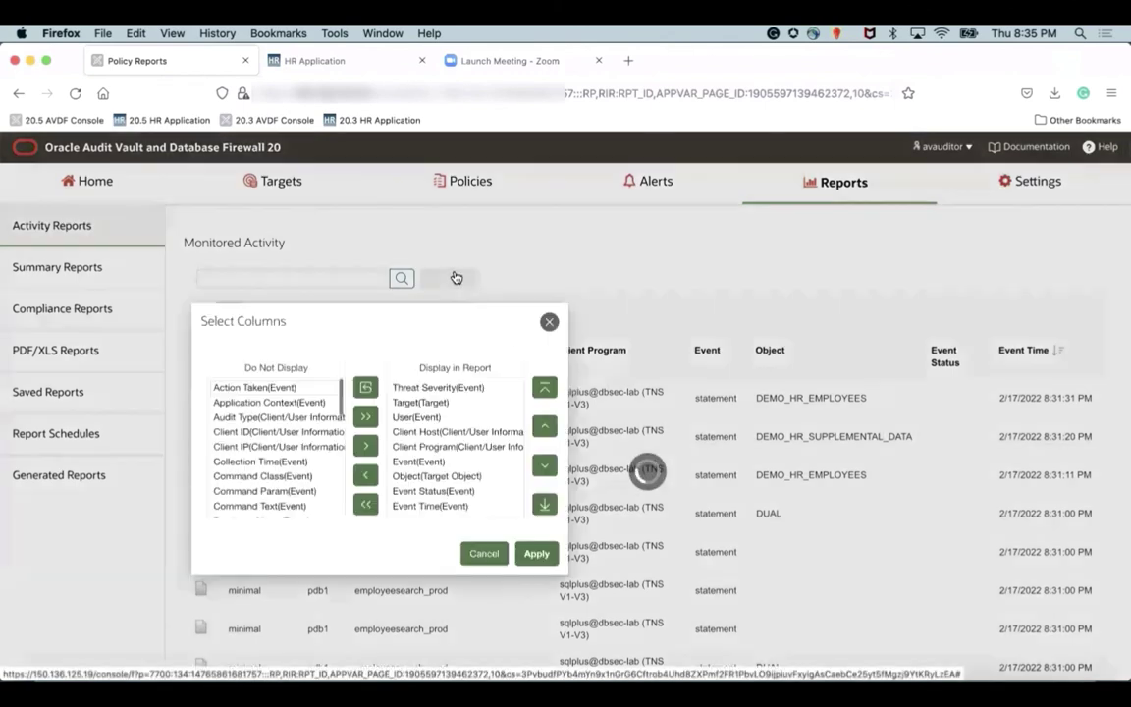
pyautogui.scroll(-5, 264, 498)
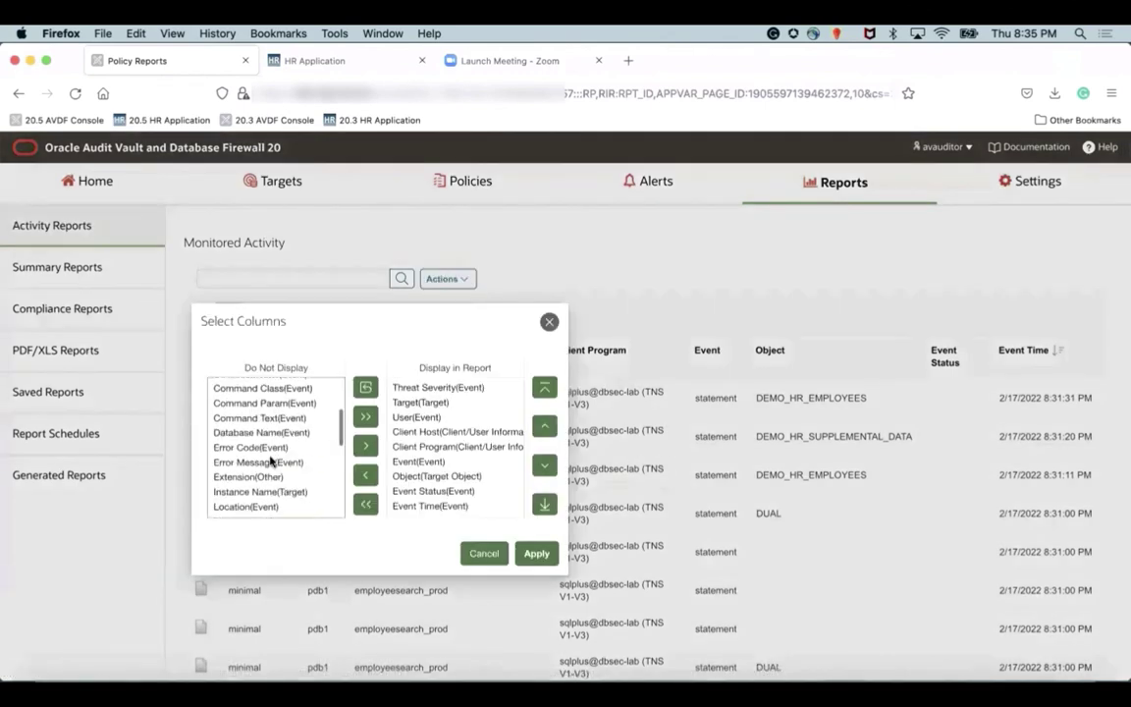
pyautogui.scroll(-1, 262, 484)
pyautogui.scroll(3, 262, 484)
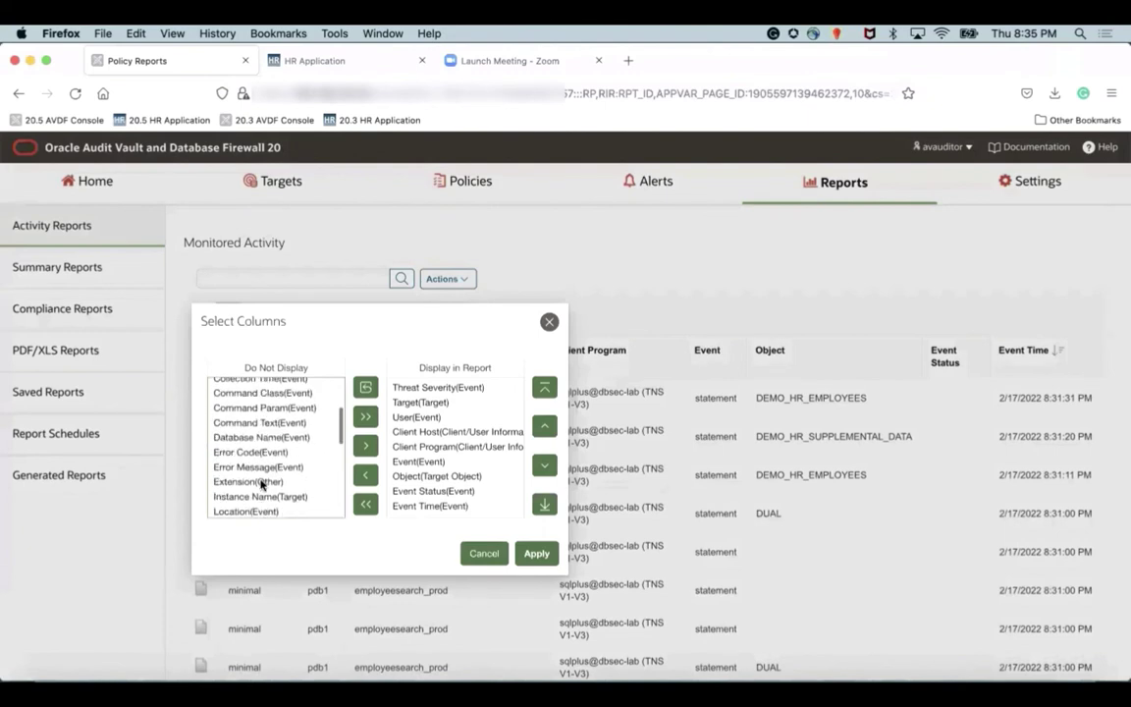
pyautogui.scroll(-3, 263, 484)
pyautogui.scroll(-2, 262, 484)
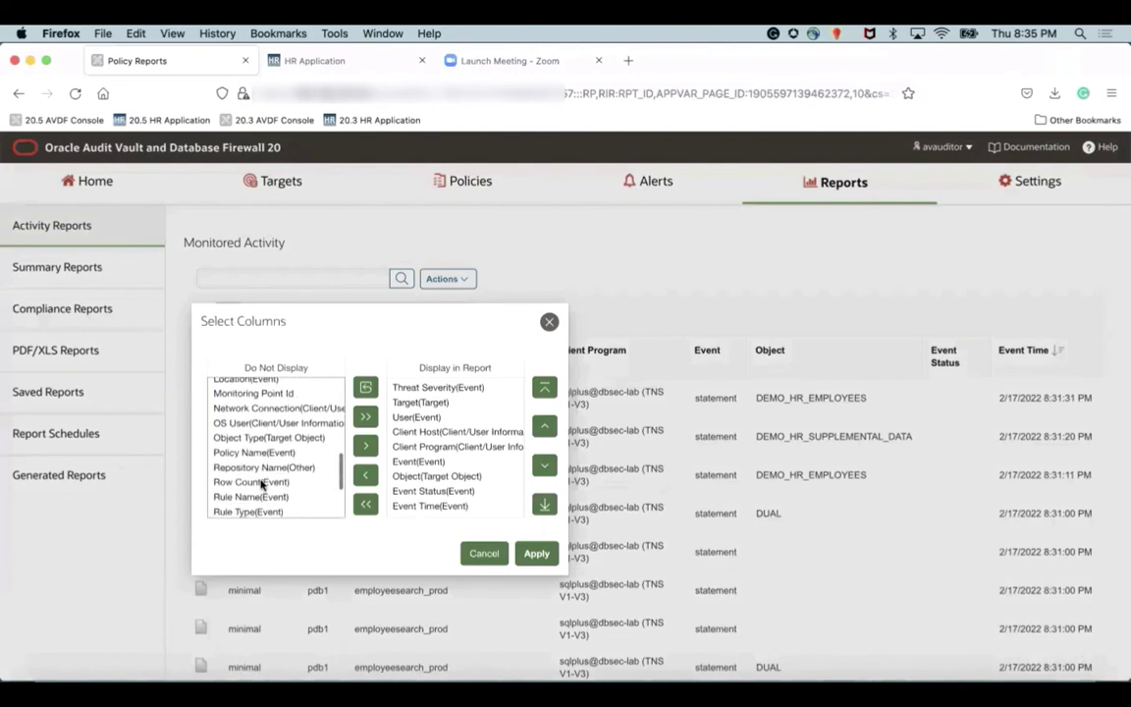
pyautogui.click(262, 483)
pyautogui.click(365, 444)
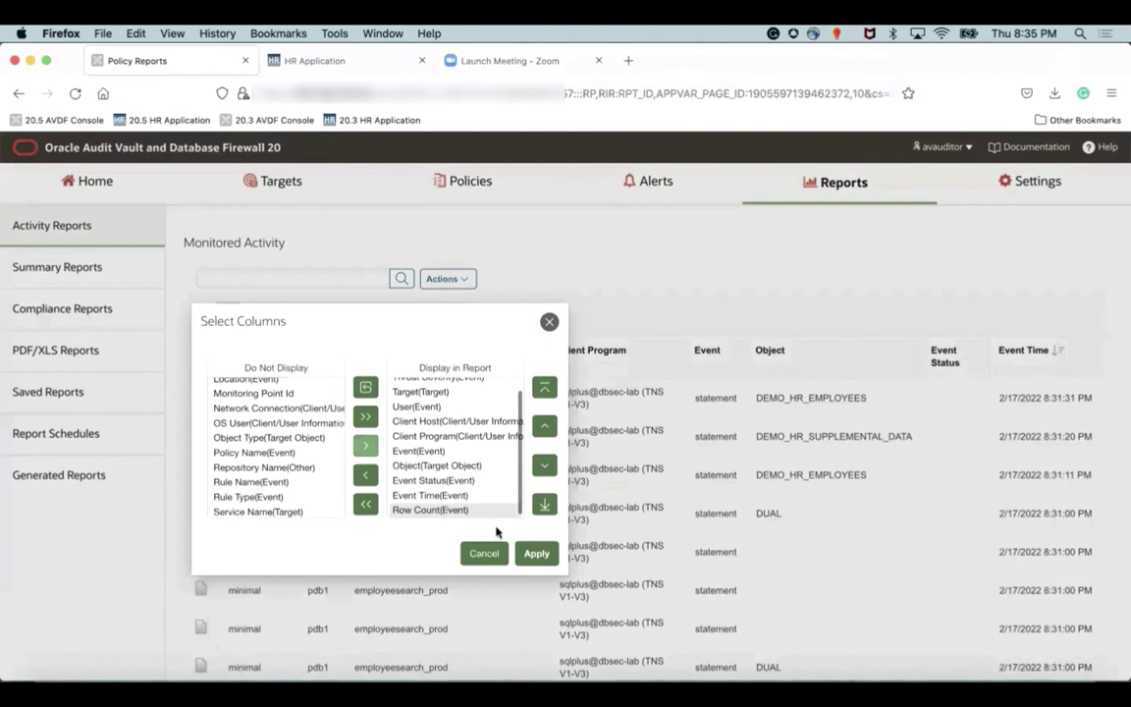
pyautogui.scroll(3, 273, 429)
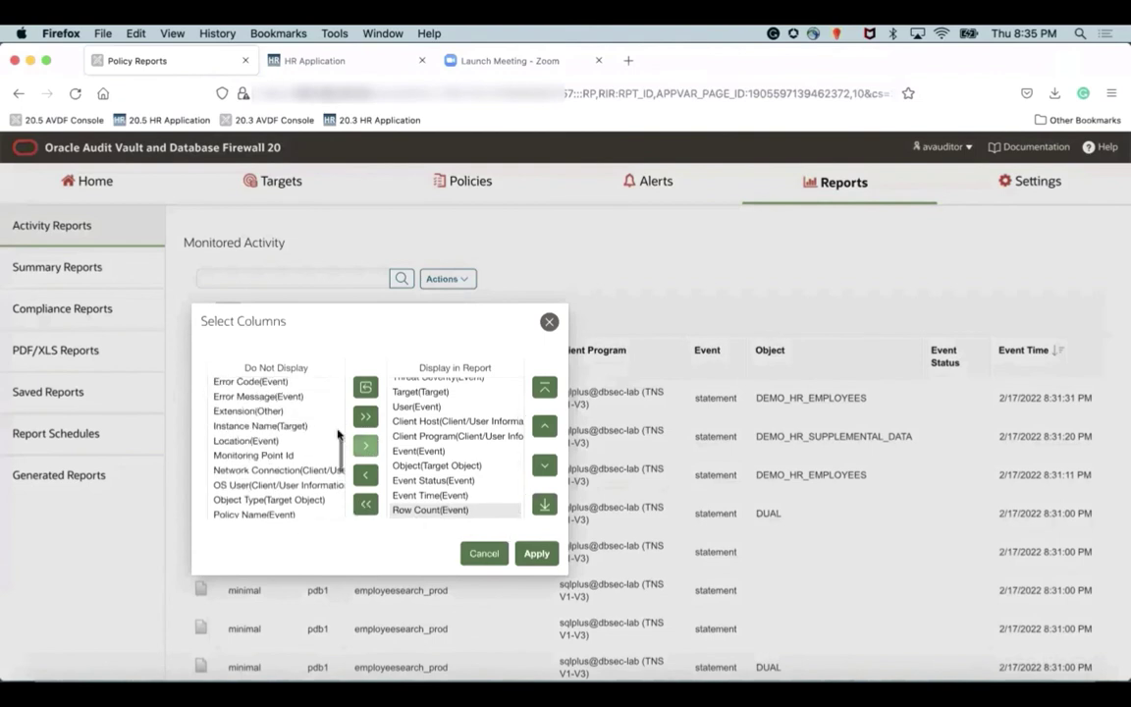
pyautogui.click(536, 553)
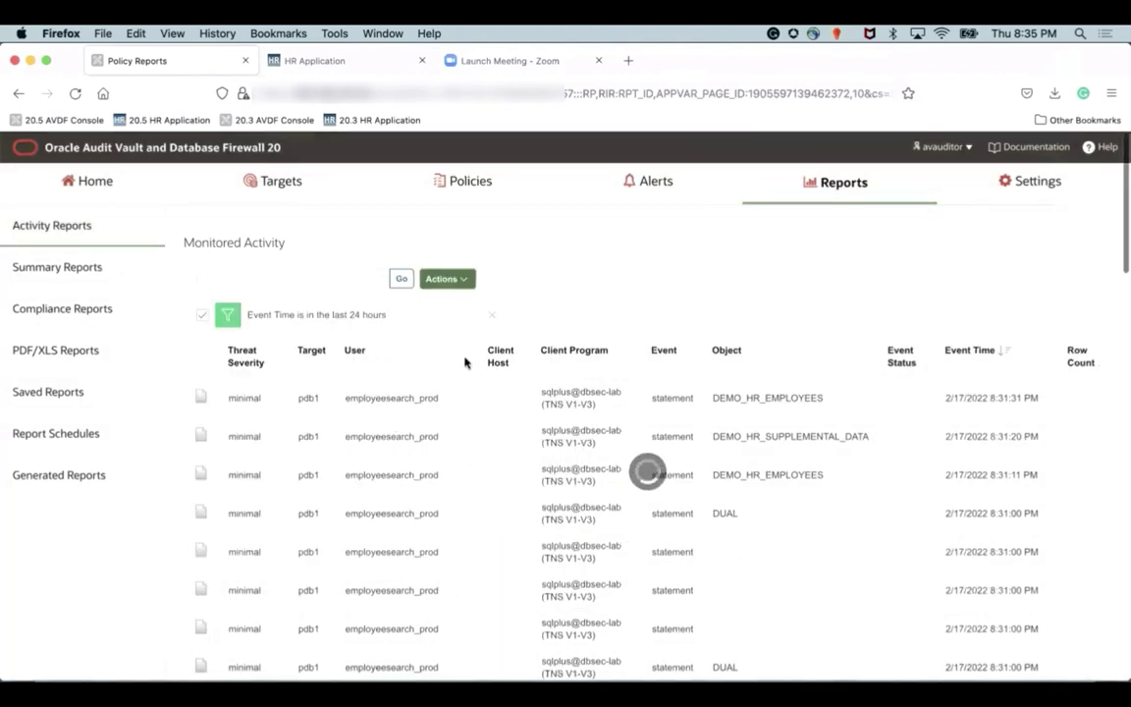
# - Filter the Monitored Activity report to events with Row Count >= 100
pyautogui.click(447, 279)
pyautogui.click(455, 336)
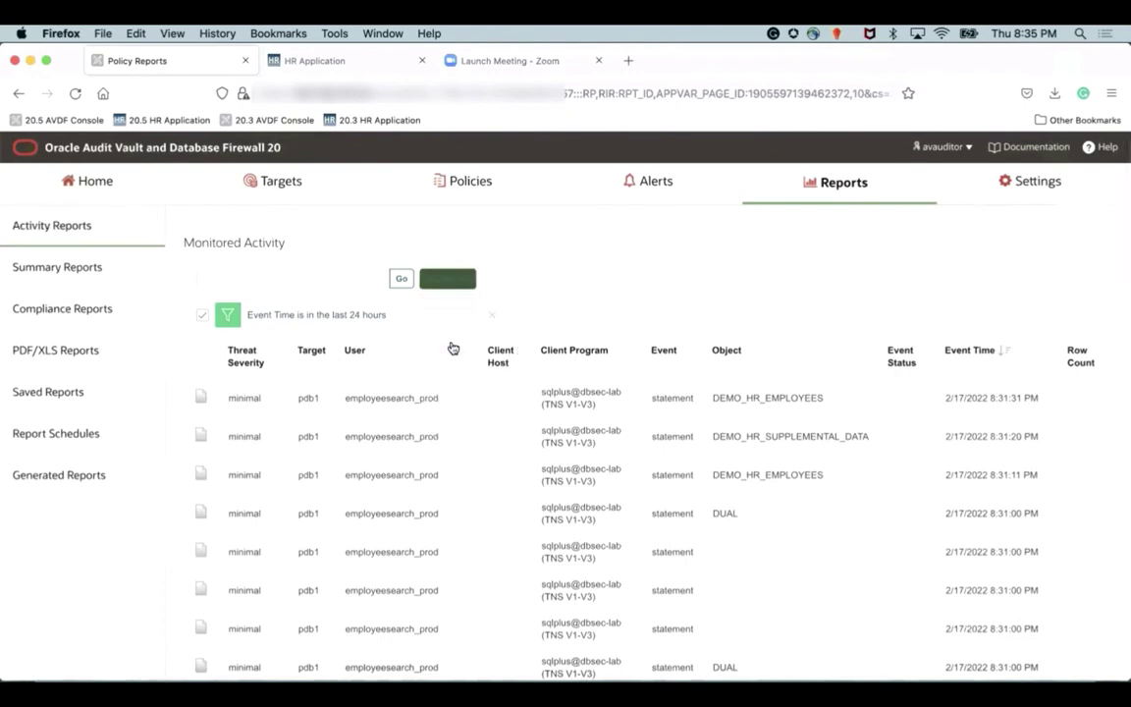
pyautogui.click(301, 420)
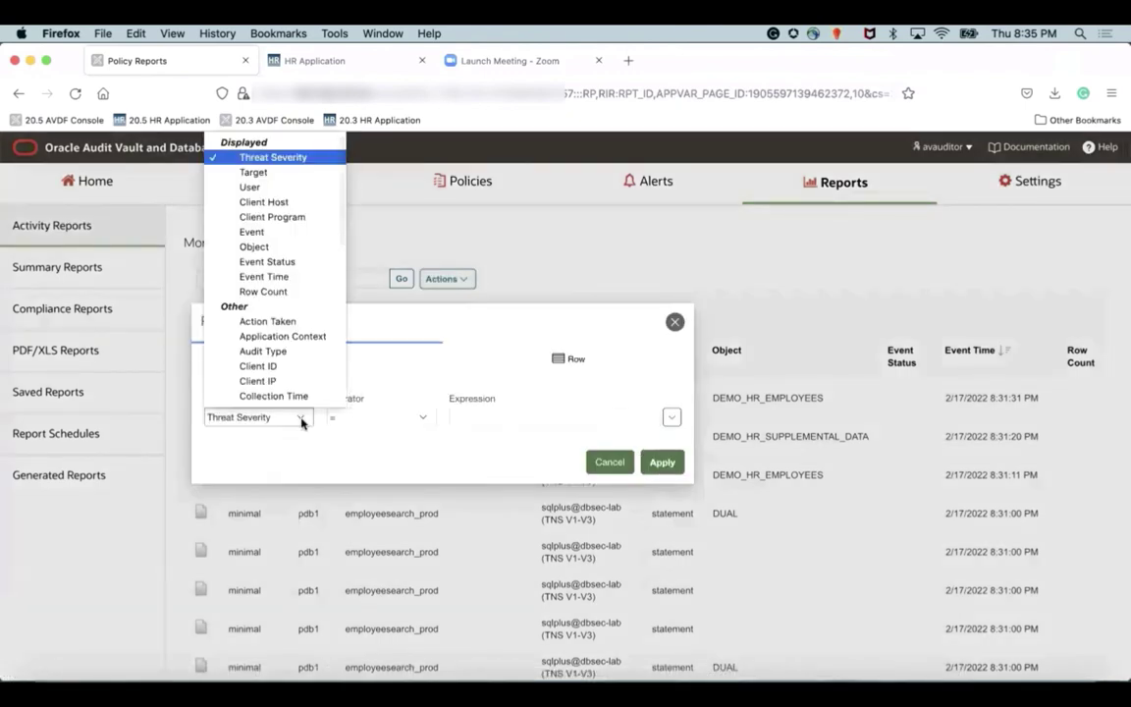
pyautogui.click(273, 293)
pyautogui.click(371, 417)
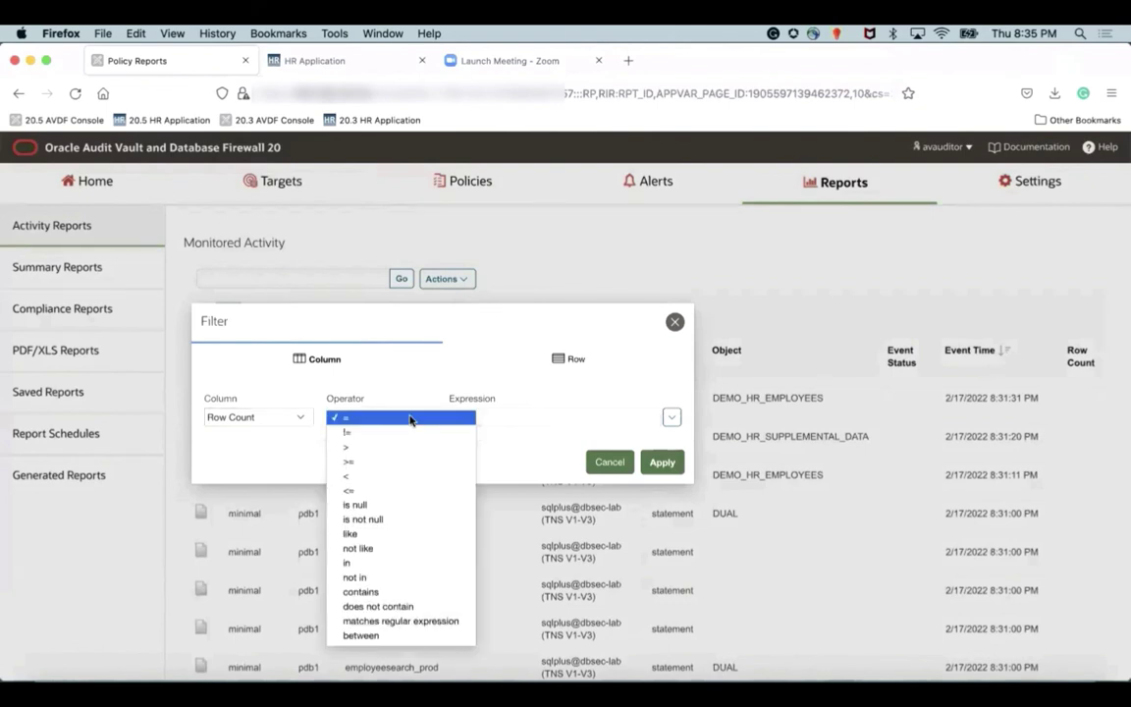
pyautogui.click(386, 461)
pyautogui.click(484, 418)
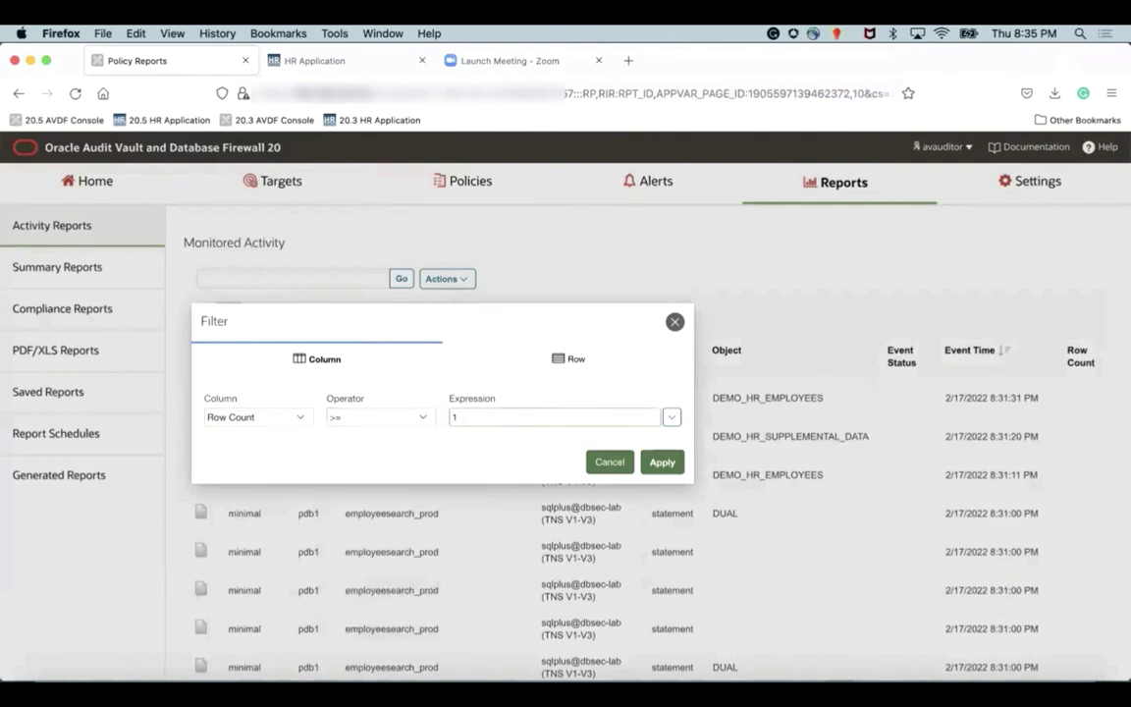
pyautogui.click(660, 461)
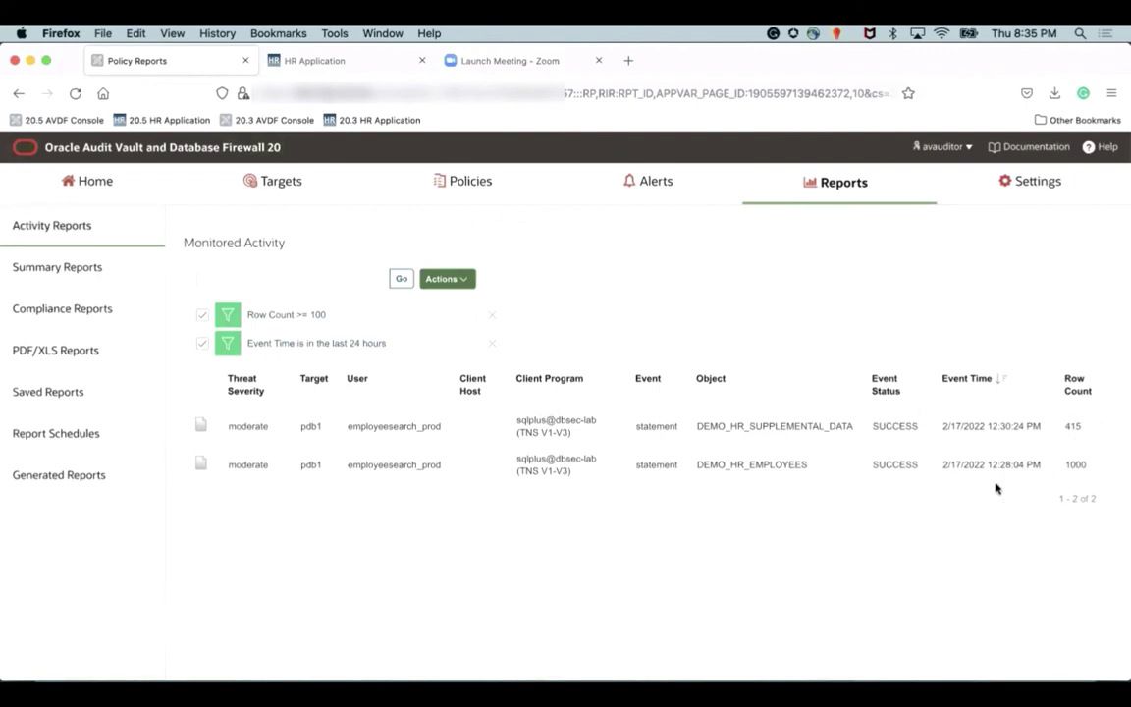
# - Check the raised alerts, and examine the PII Exfiltration Alert policy's threshold, condition and notification settings
pyautogui.click(656, 183)
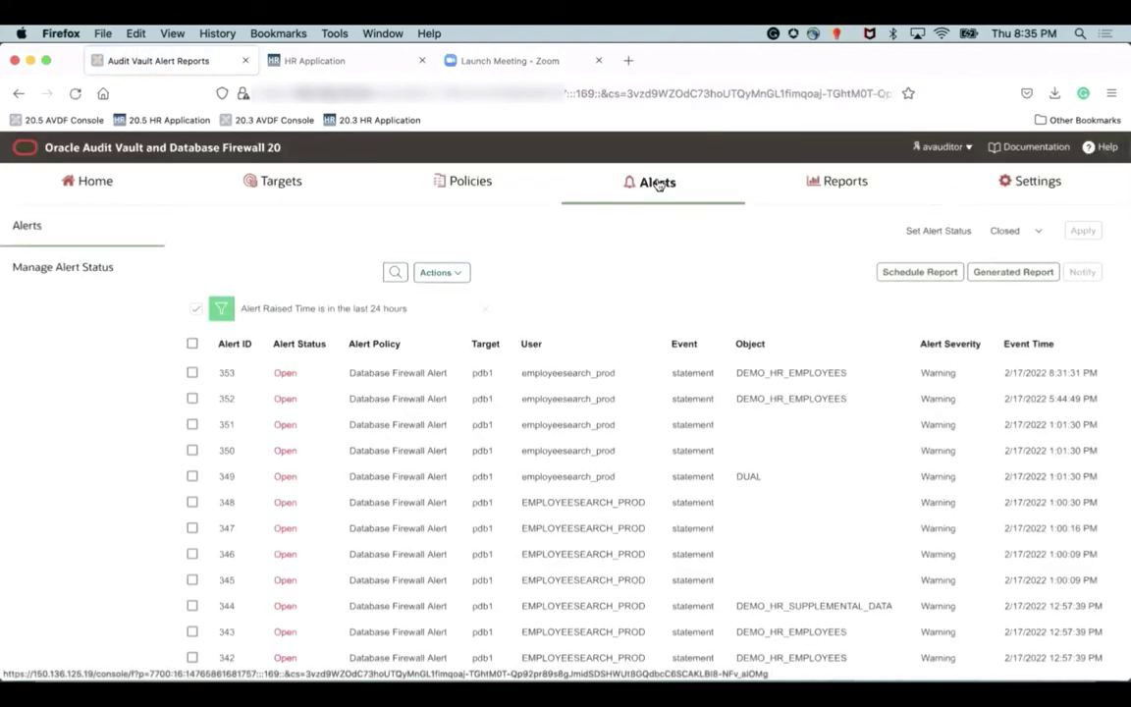
pyautogui.click(437, 184)
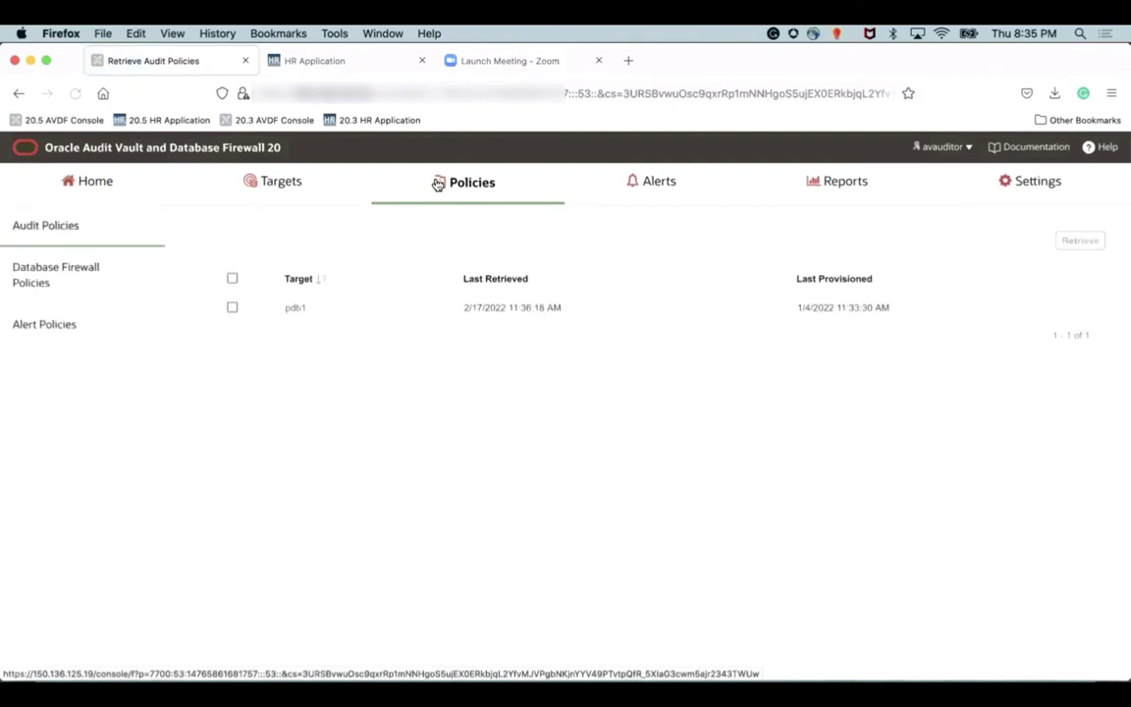
pyautogui.click(45, 324)
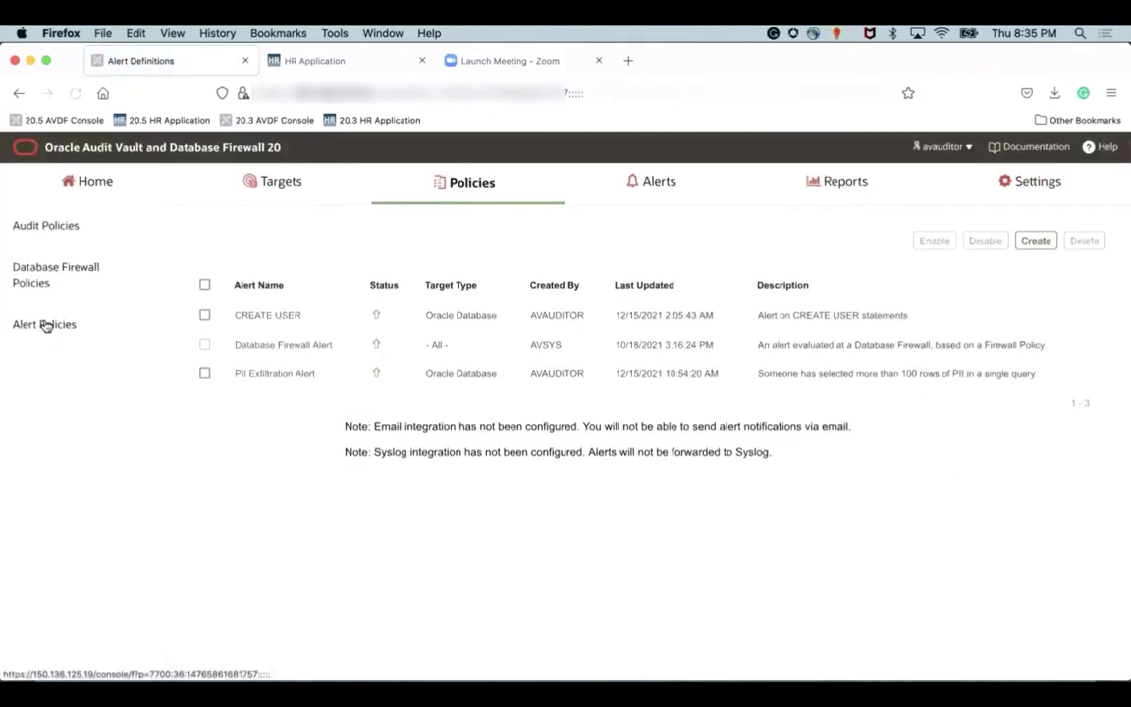
pyautogui.click(277, 377)
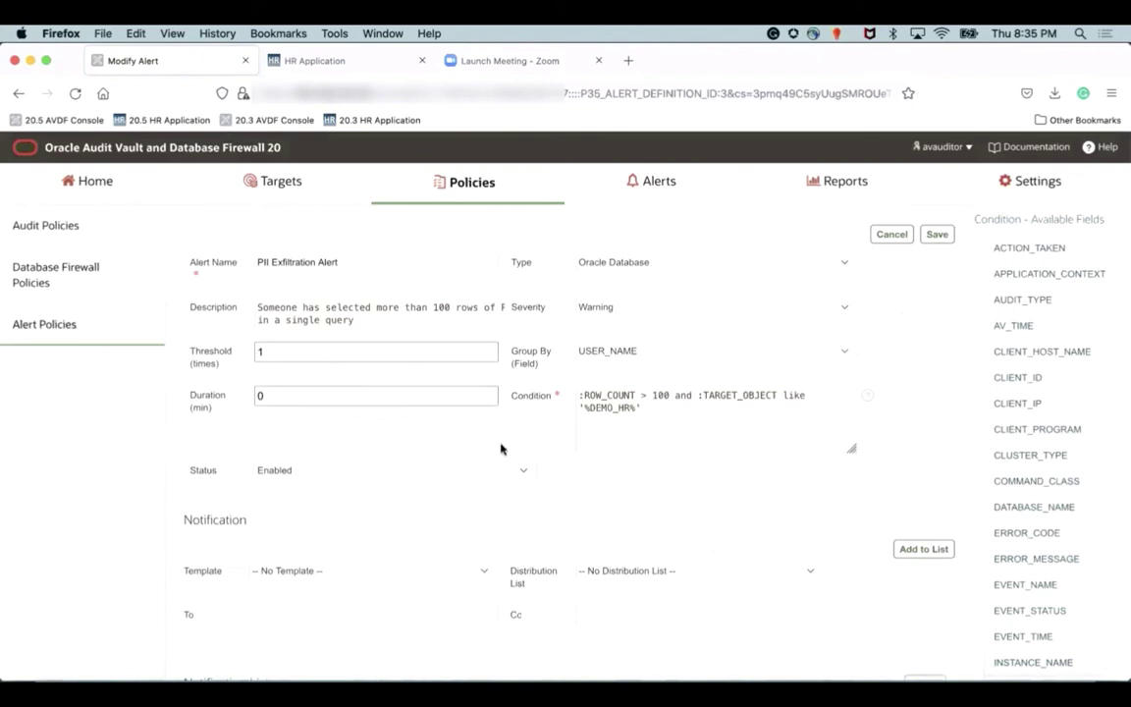
pyautogui.scroll(-2, 501, 449)
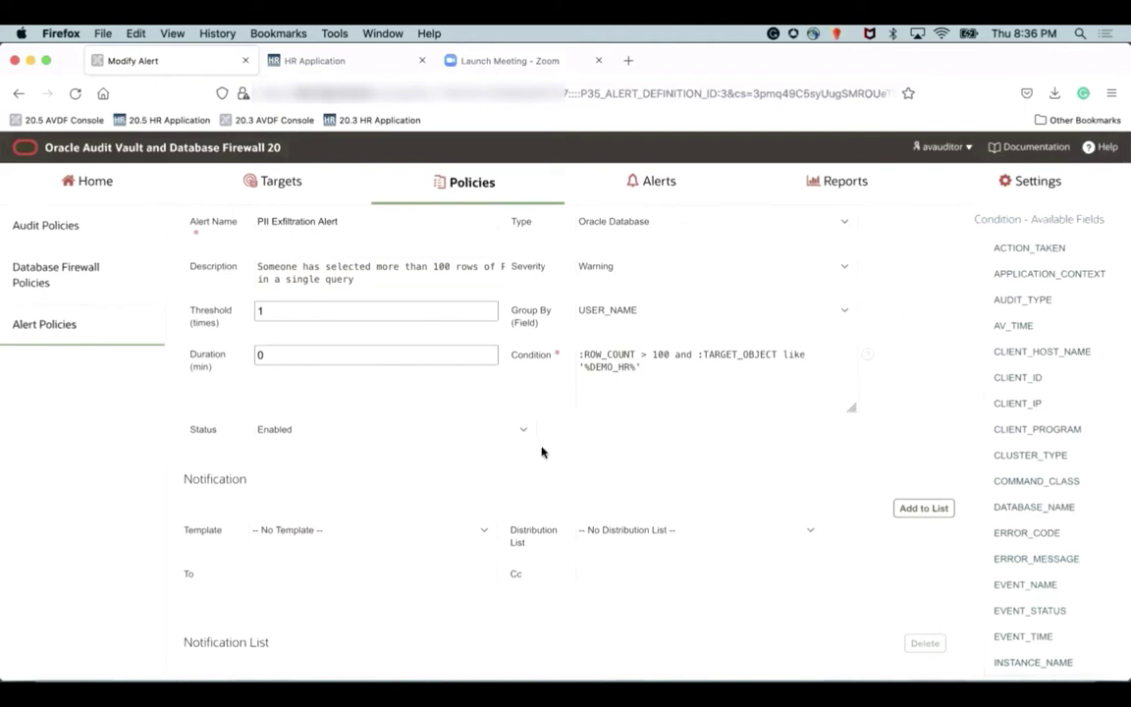
pyautogui.scroll(-2, 541, 452)
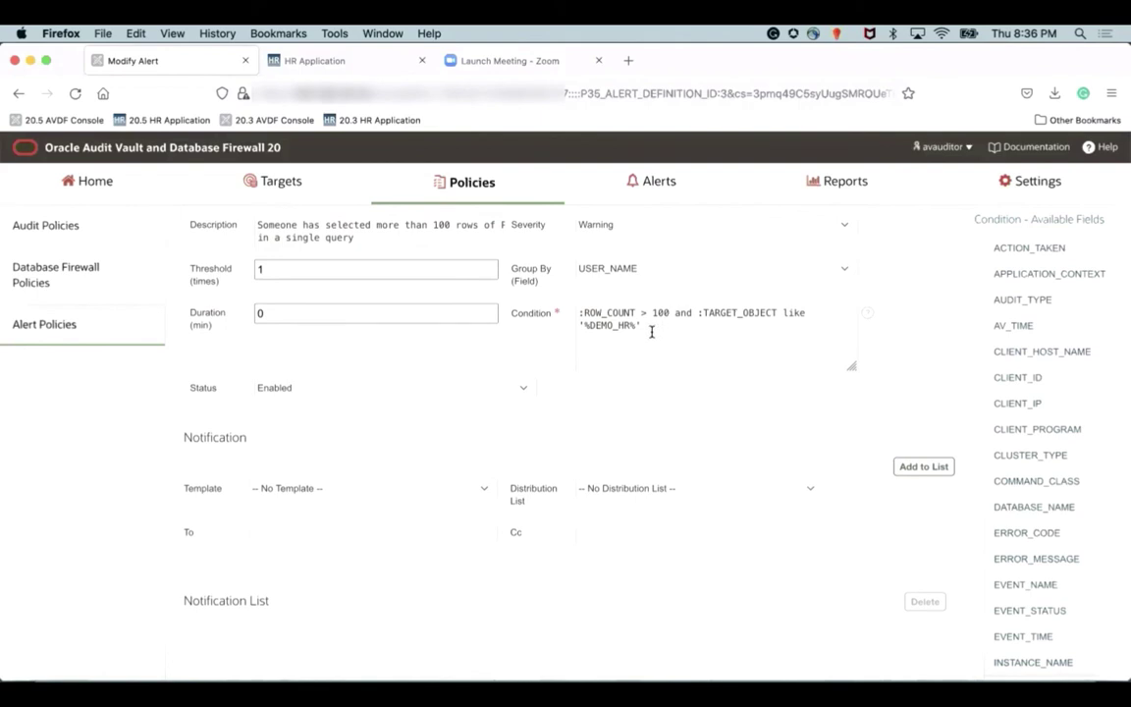
pyautogui.scroll(-1, 580, 390)
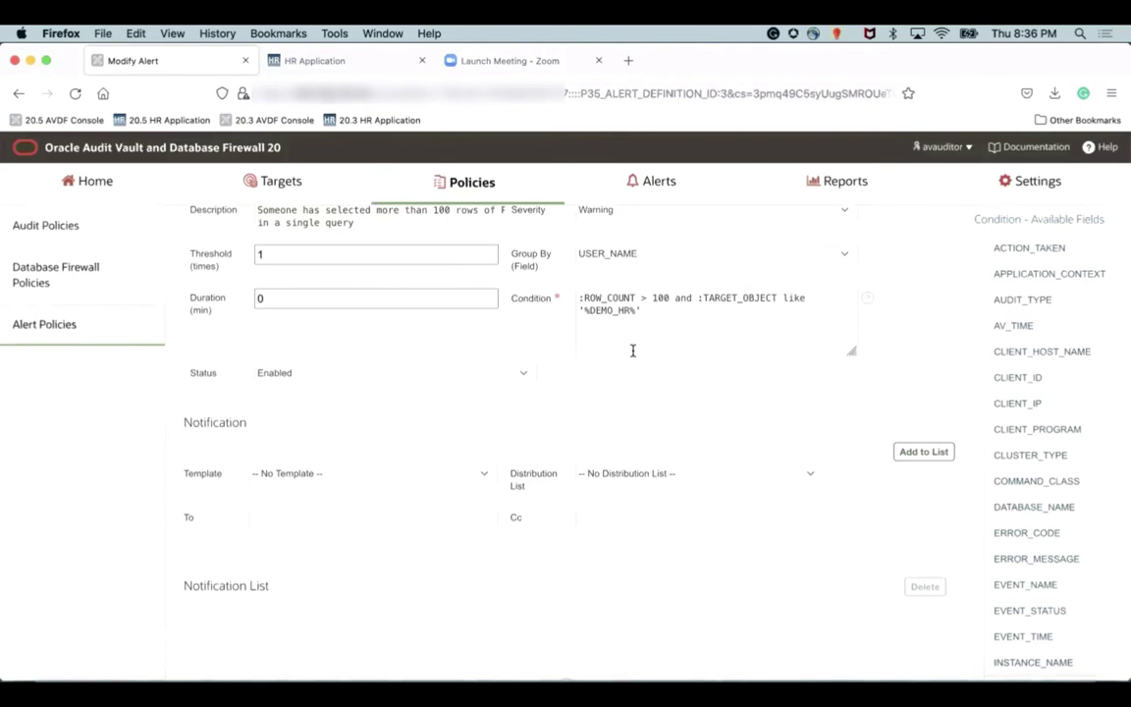
# - Review the rest of the PII Exfiltration Alert's notification settings and leave the policy without saving
pyautogui.scroll(-1, 616, 416)
pyautogui.scroll(-5, 615, 417)
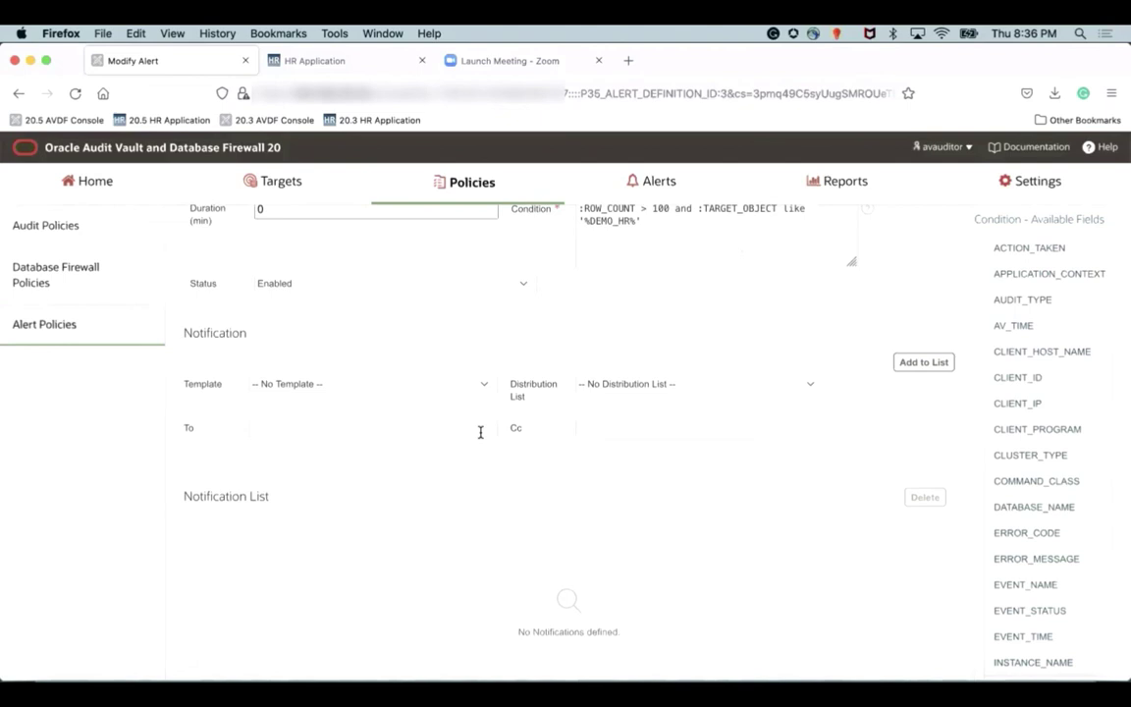
pyautogui.scroll(10, 480, 432)
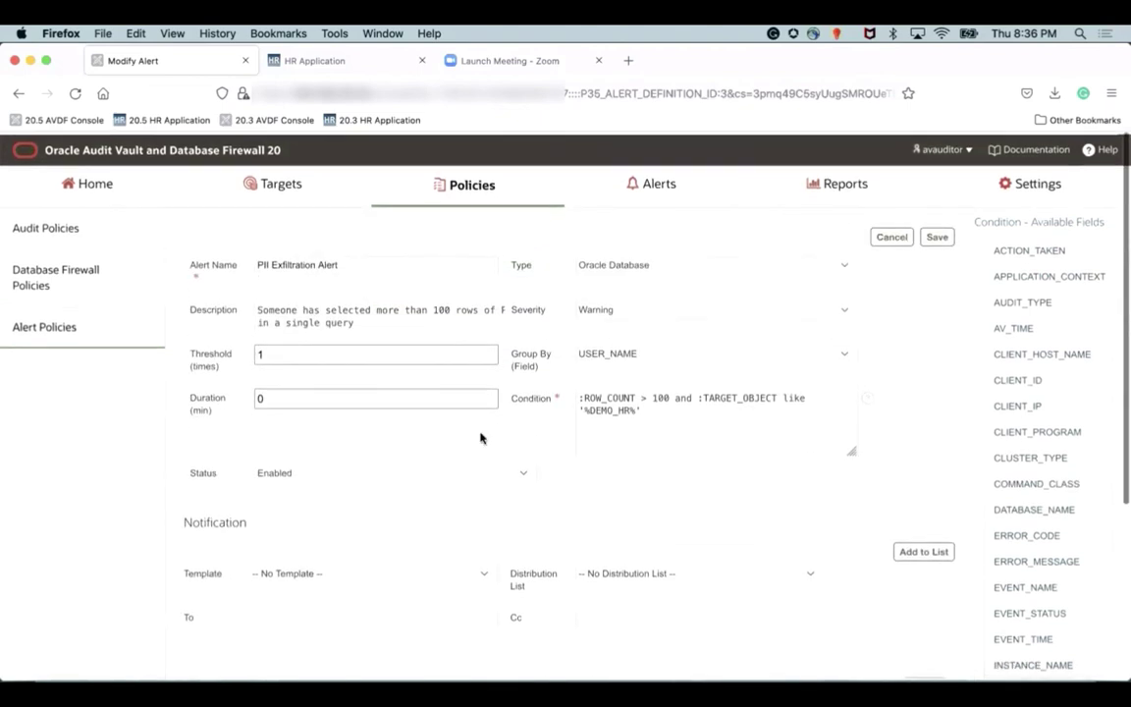
pyautogui.click(892, 235)
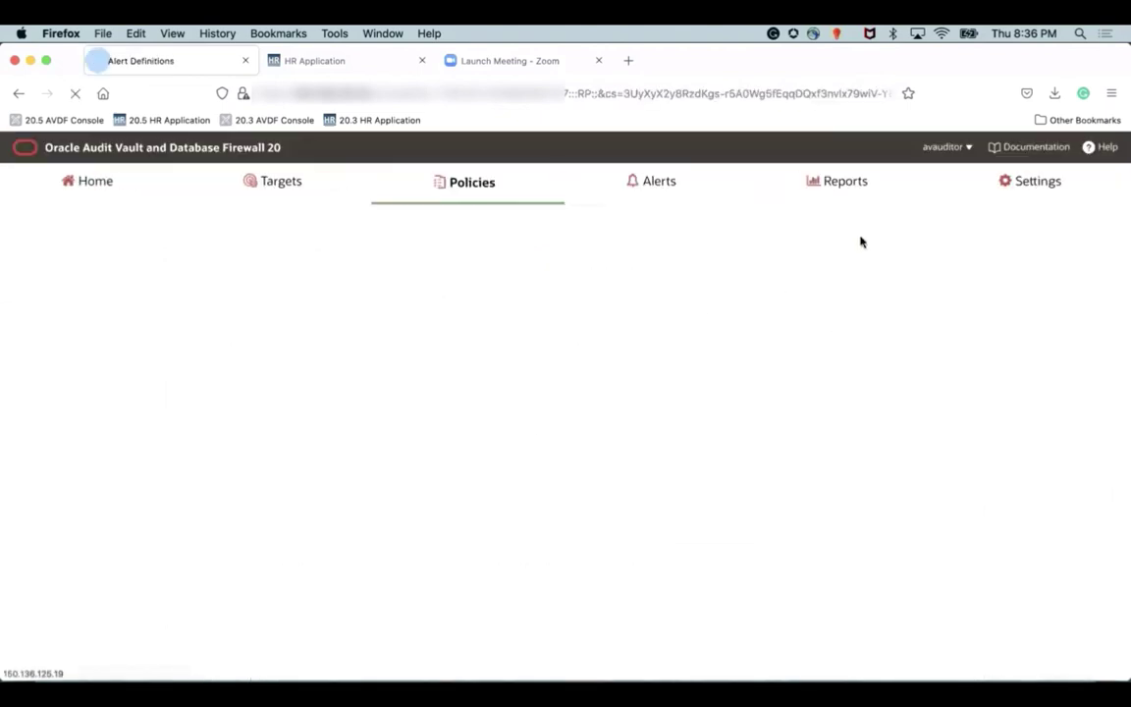
# - Go to the raised alerts list, look through it, and set alert 353's status to Closed
pyautogui.click(662, 202)
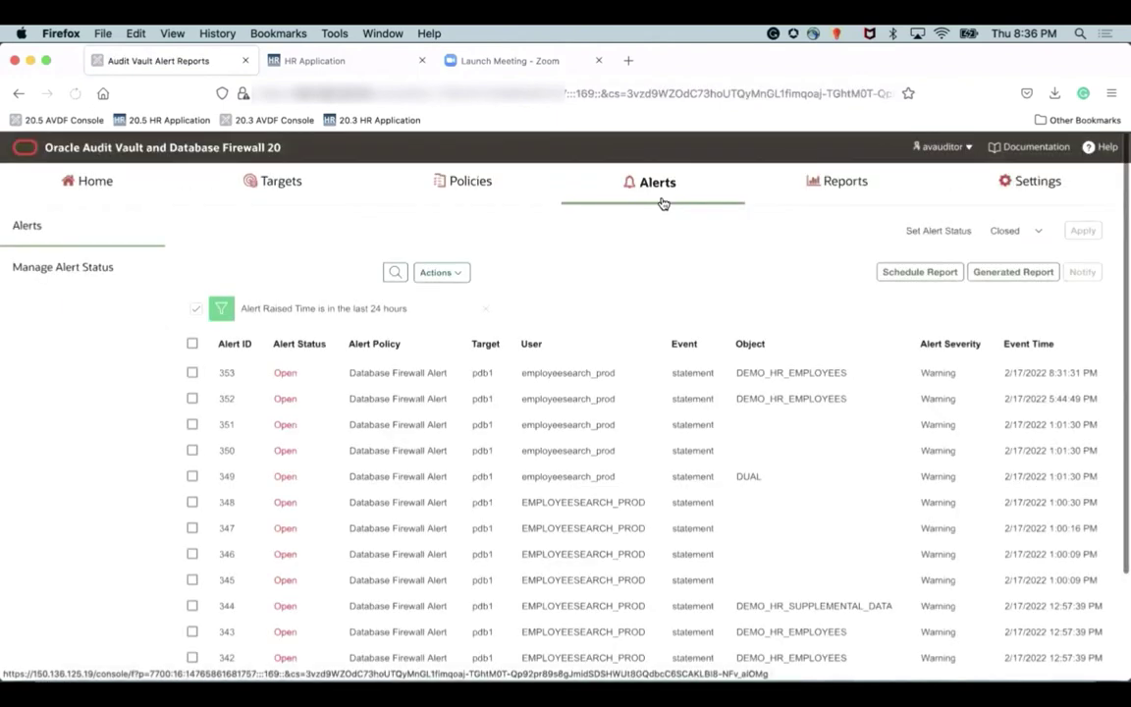
pyautogui.scroll(-1, 374, 496)
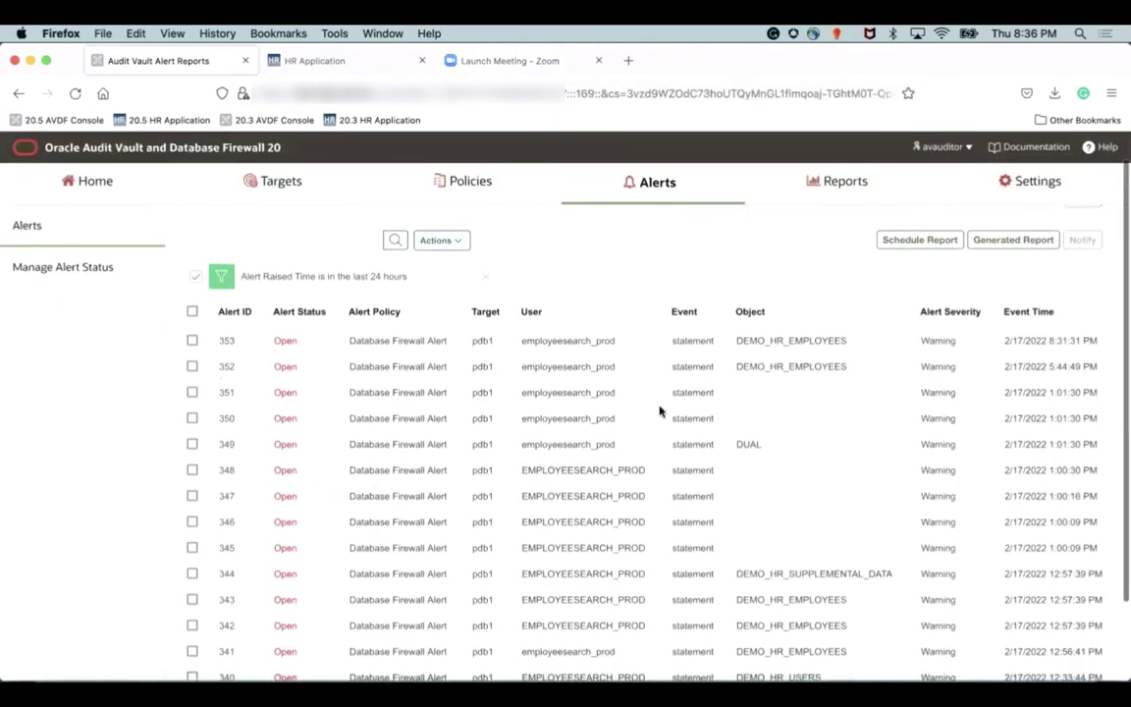
pyautogui.scroll(-2, 660, 412)
pyautogui.scroll(3, 660, 411)
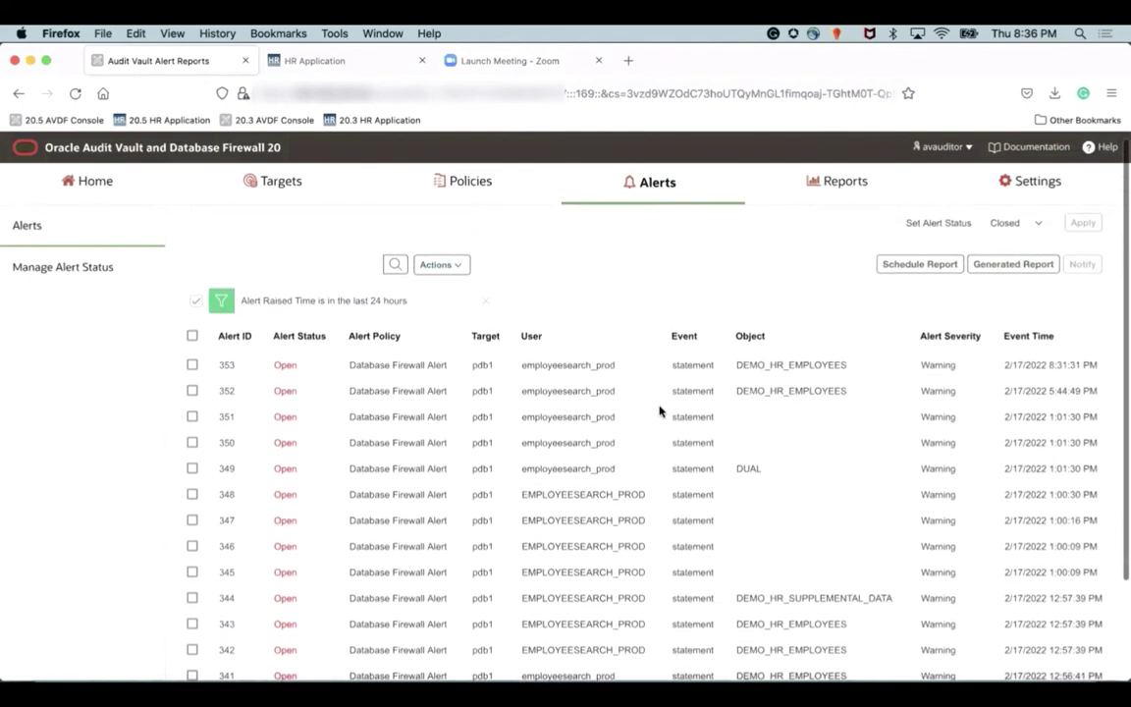
pyautogui.scroll(-1, 609, 383)
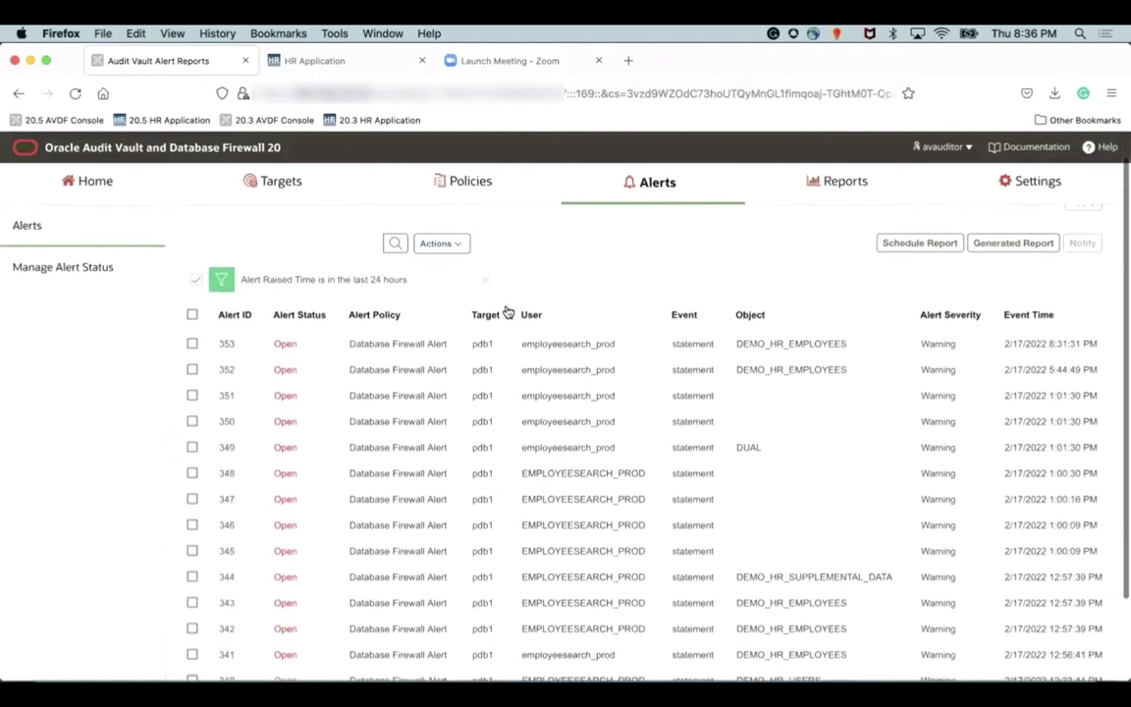
pyautogui.click(193, 344)
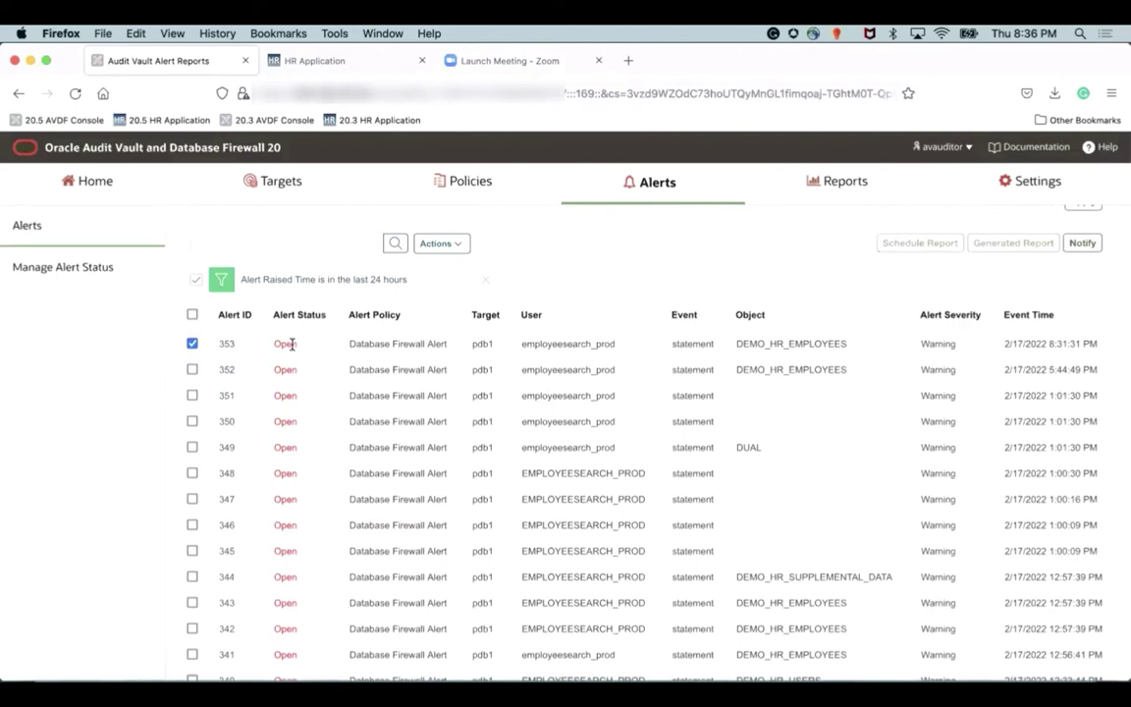
pyautogui.scroll(1, 962, 250)
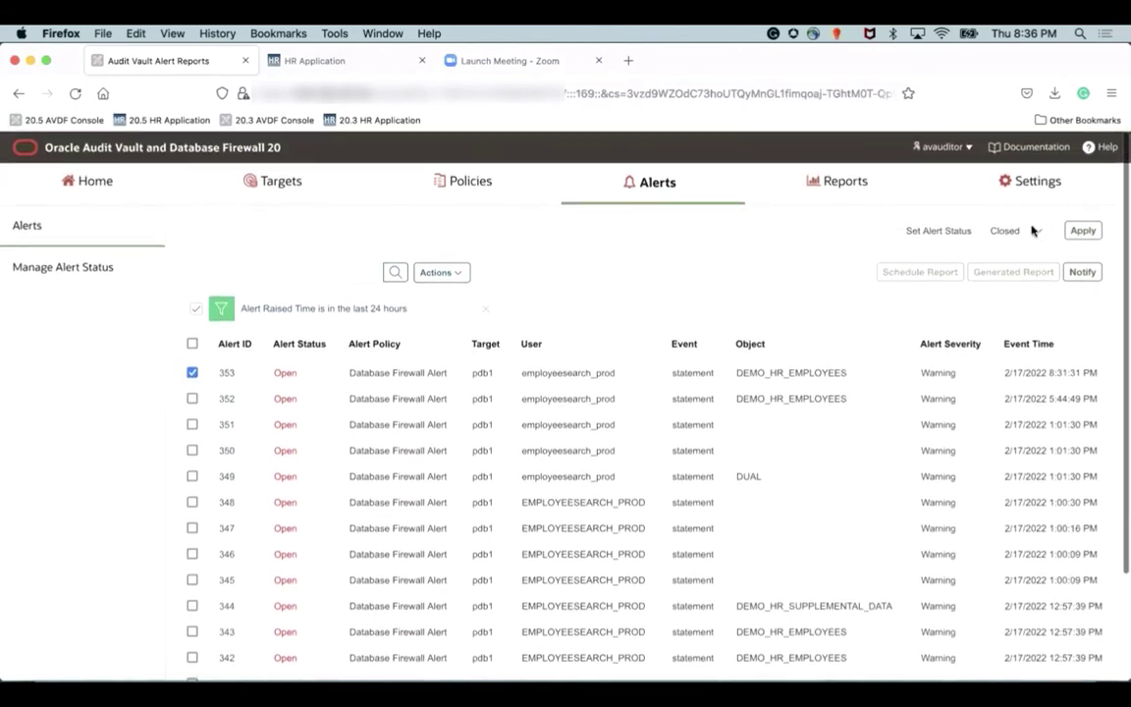
pyautogui.click(1083, 231)
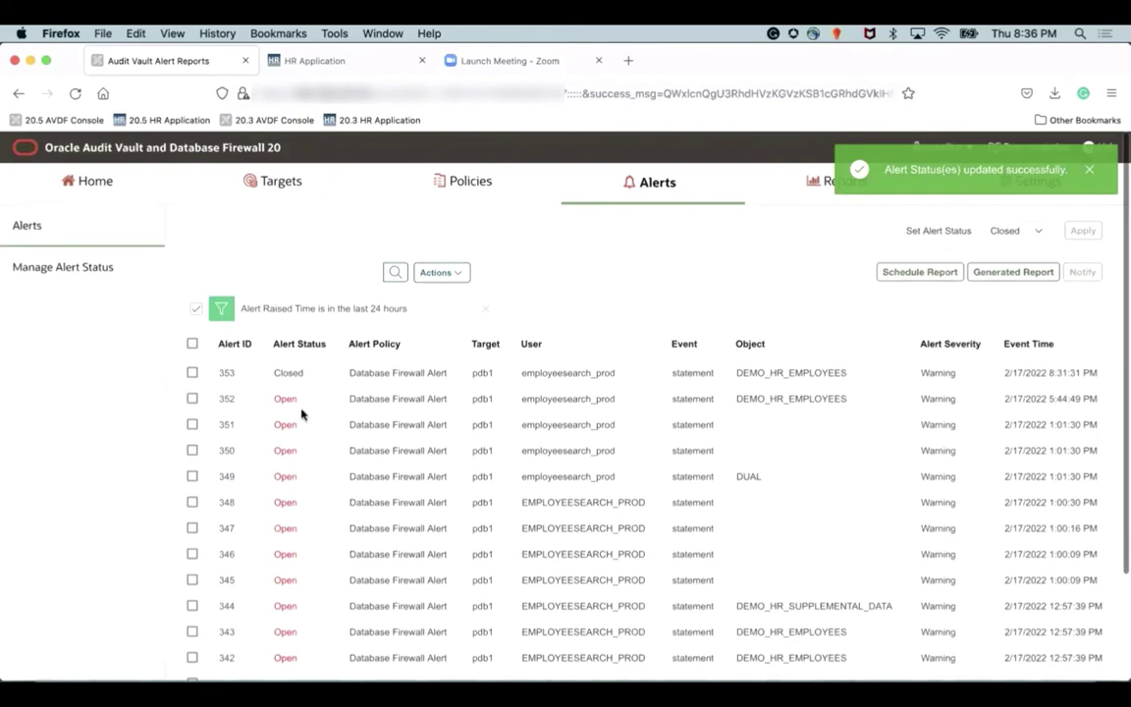
# - Open alert 352, examine the full record of its event, including command text and policy fields, and return to the alerts list
pyautogui.click(227, 398)
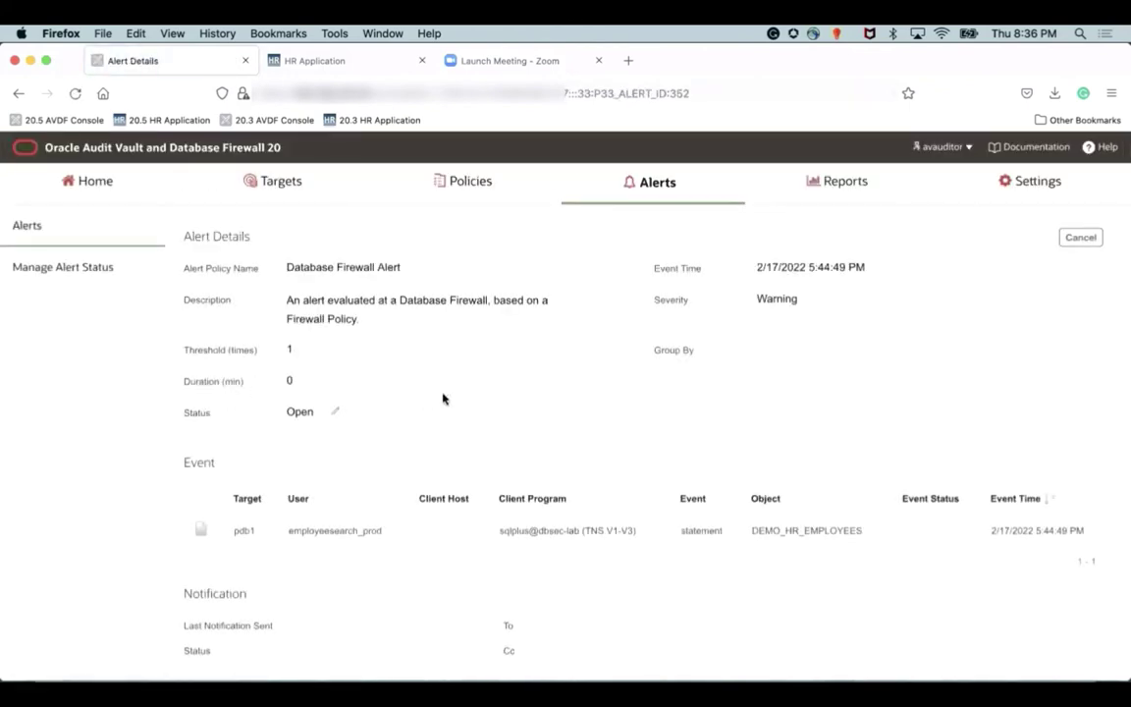
pyautogui.scroll(-2, 379, 489)
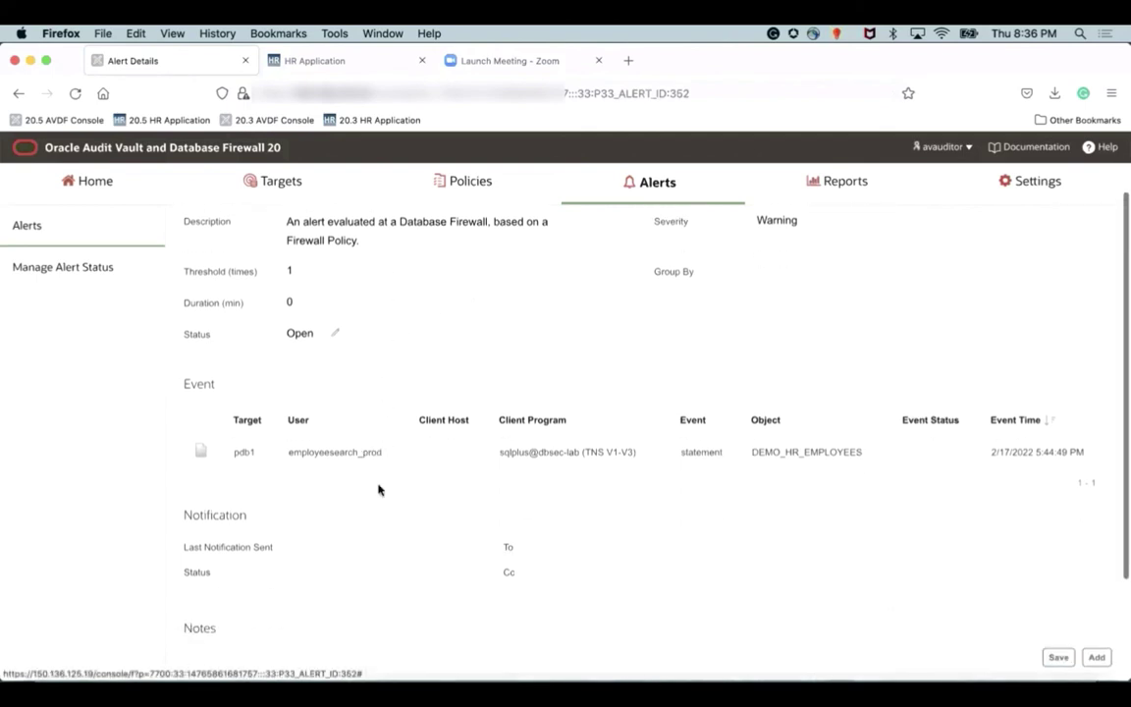
pyautogui.click(200, 446)
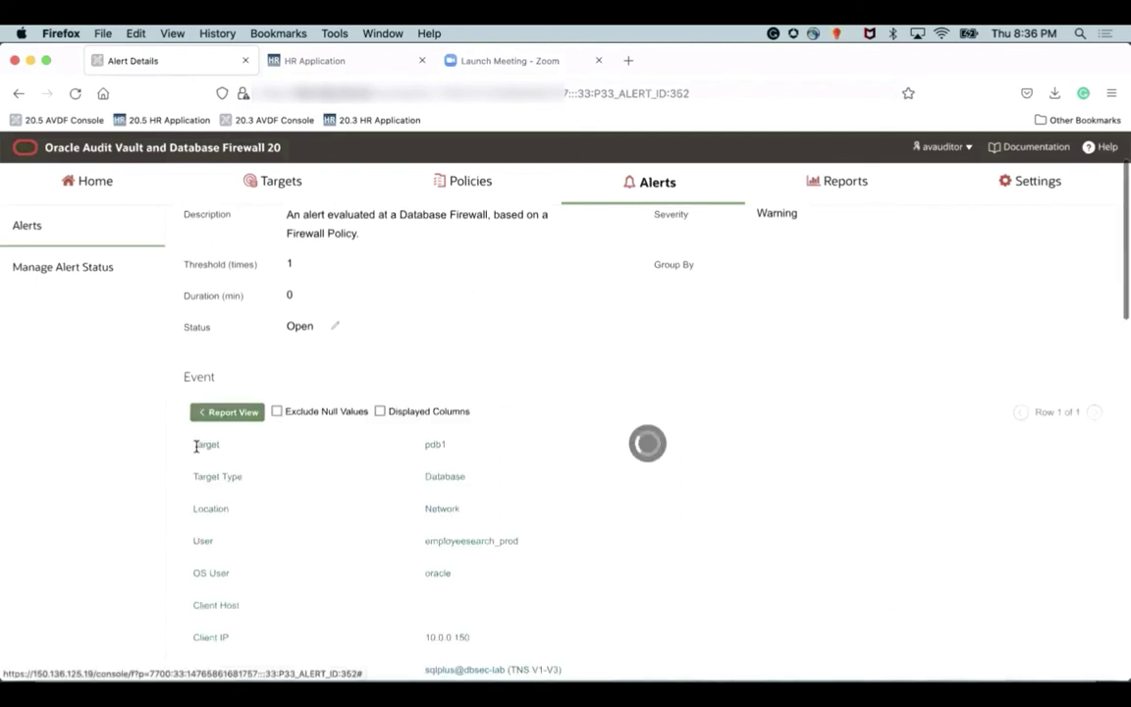
pyautogui.scroll(-10, 304, 516)
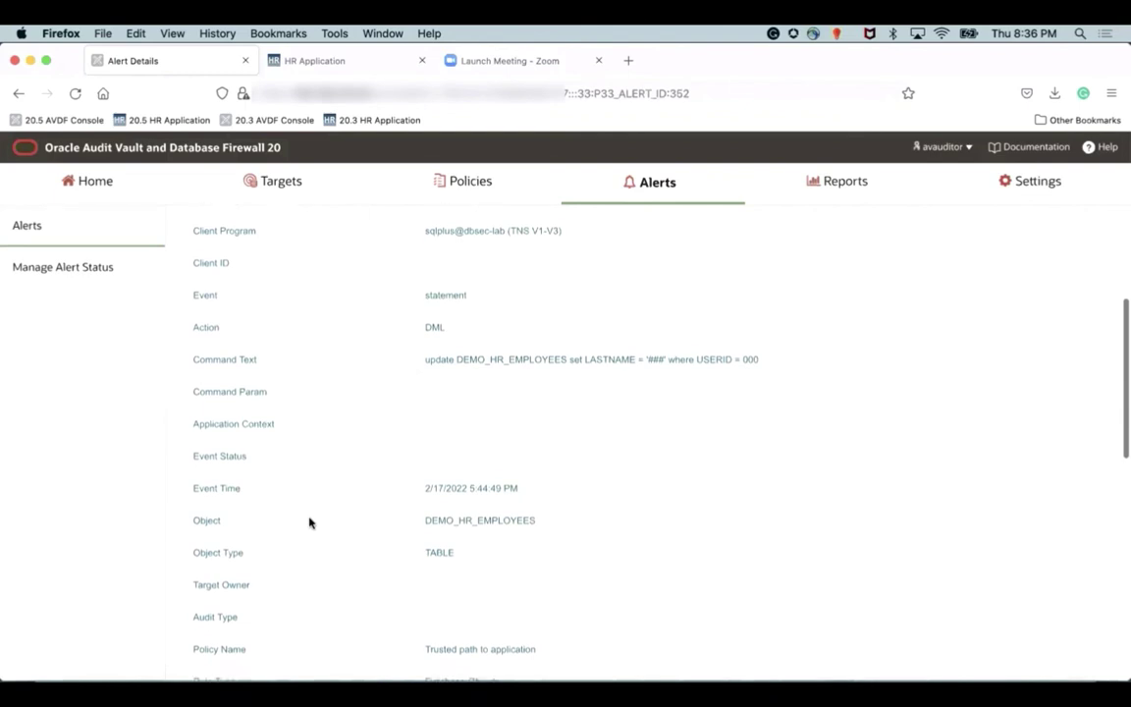
pyautogui.scroll(-4, 309, 522)
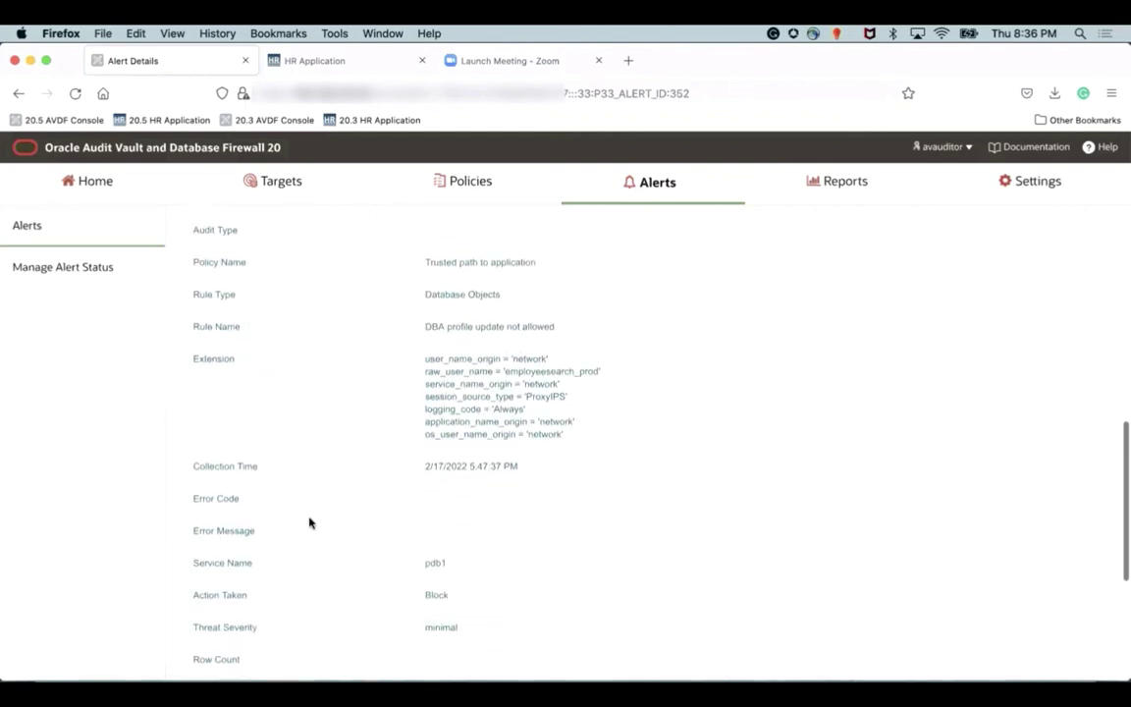
pyautogui.scroll(15, 309, 522)
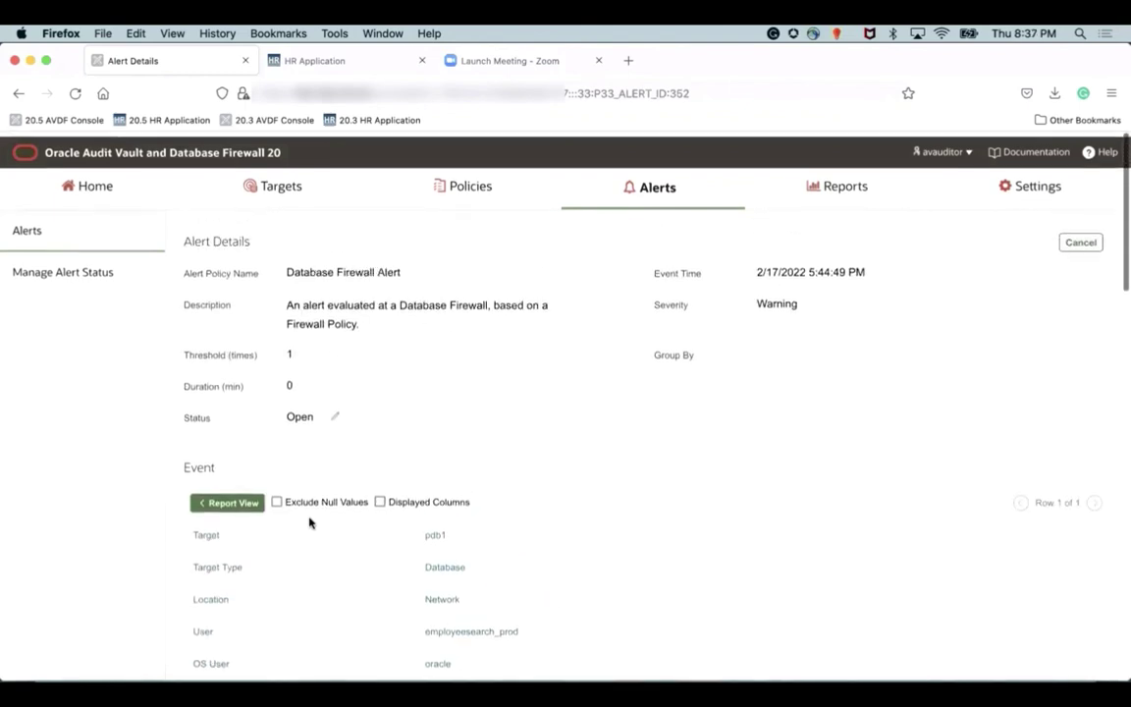
pyautogui.click(225, 506)
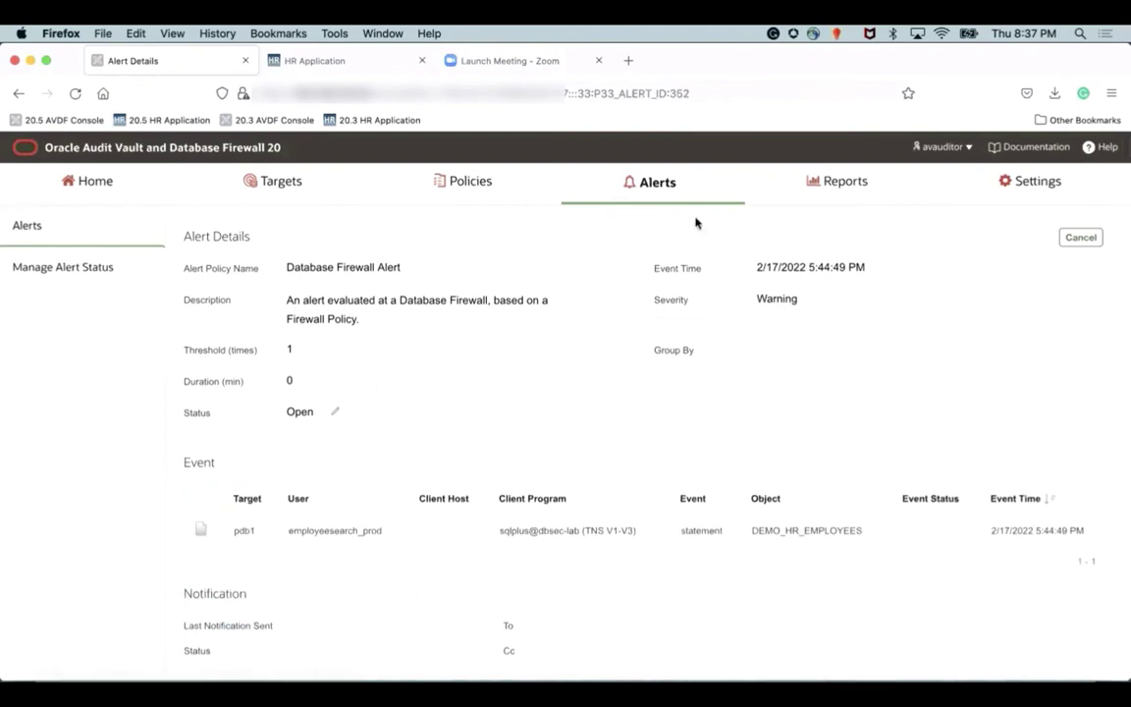
pyautogui.click(656, 191)
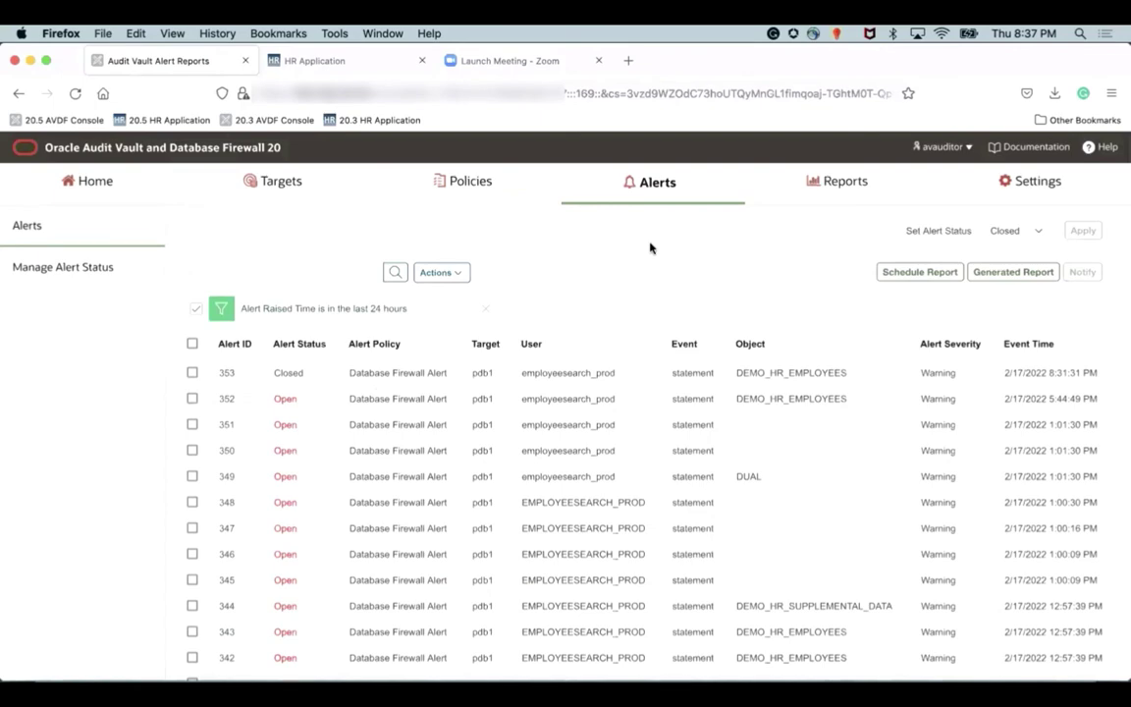
# - Switch to PowerPoint, end the slide show at the Prevent SQL injection slide, and return to Firefox
pyautogui.press('super+Tab')
pyautogui.press('super+Tab')
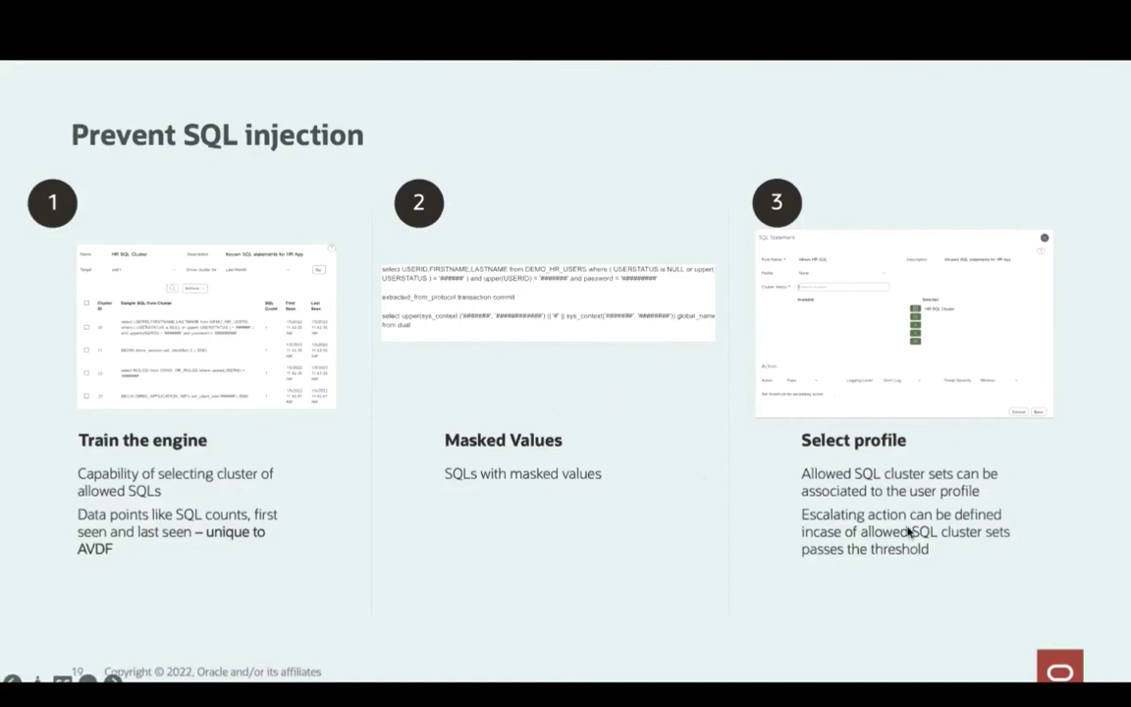
pyautogui.press('Escape')
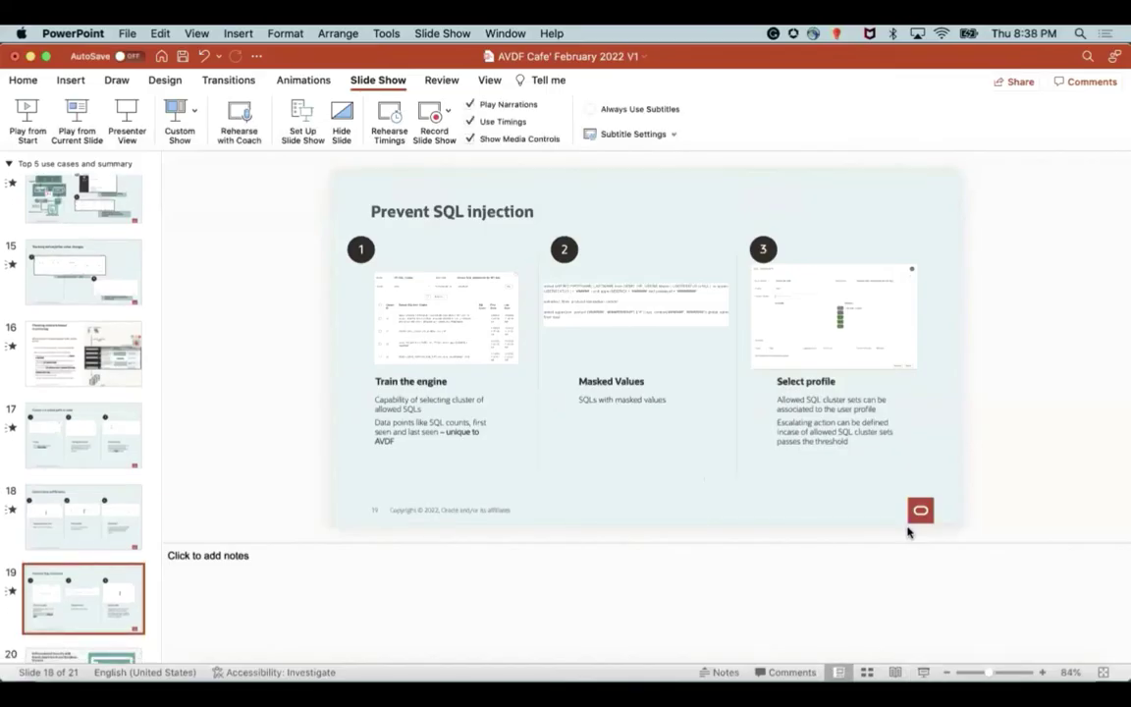
pyautogui.press('super+Tab')
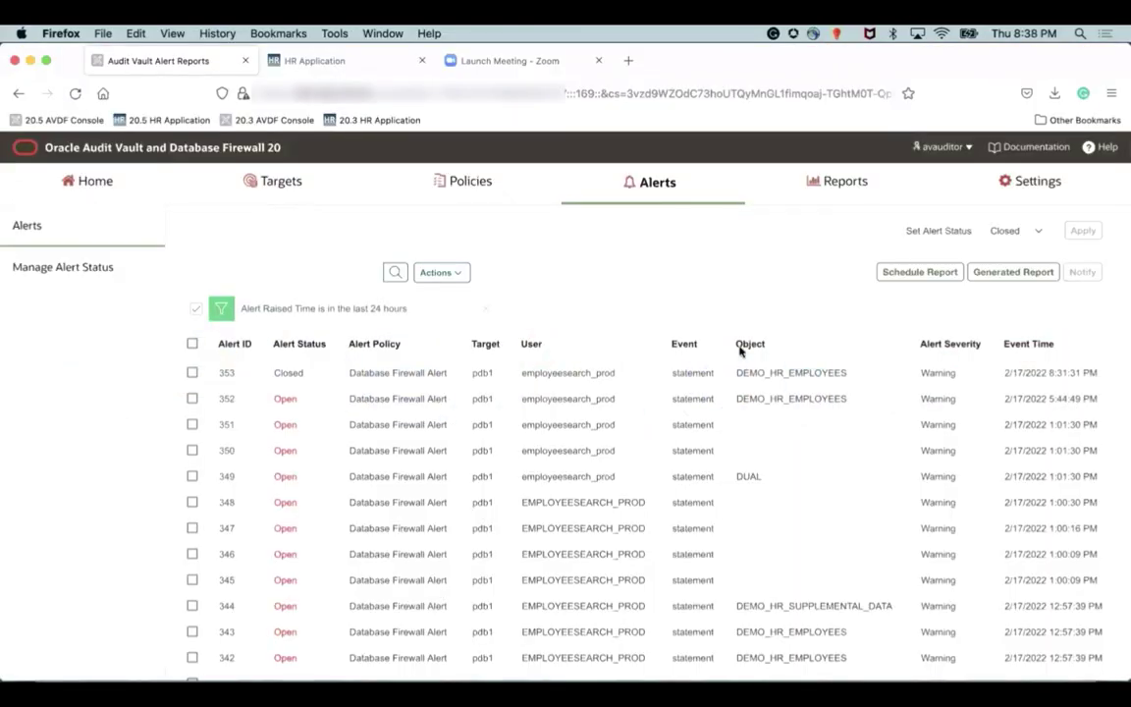
# - Open the HR SQL Cluster set belonging to the database firewall policy "HR Policy to protect SQL injection"
pyautogui.click(485, 182)
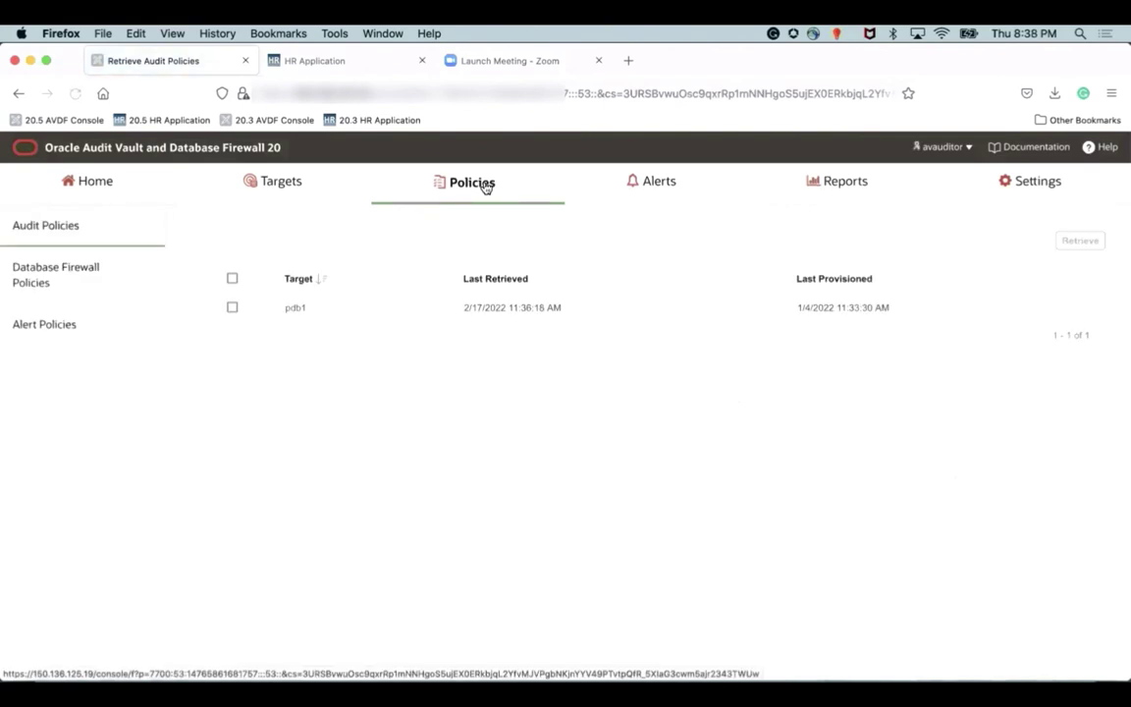
pyautogui.click(79, 269)
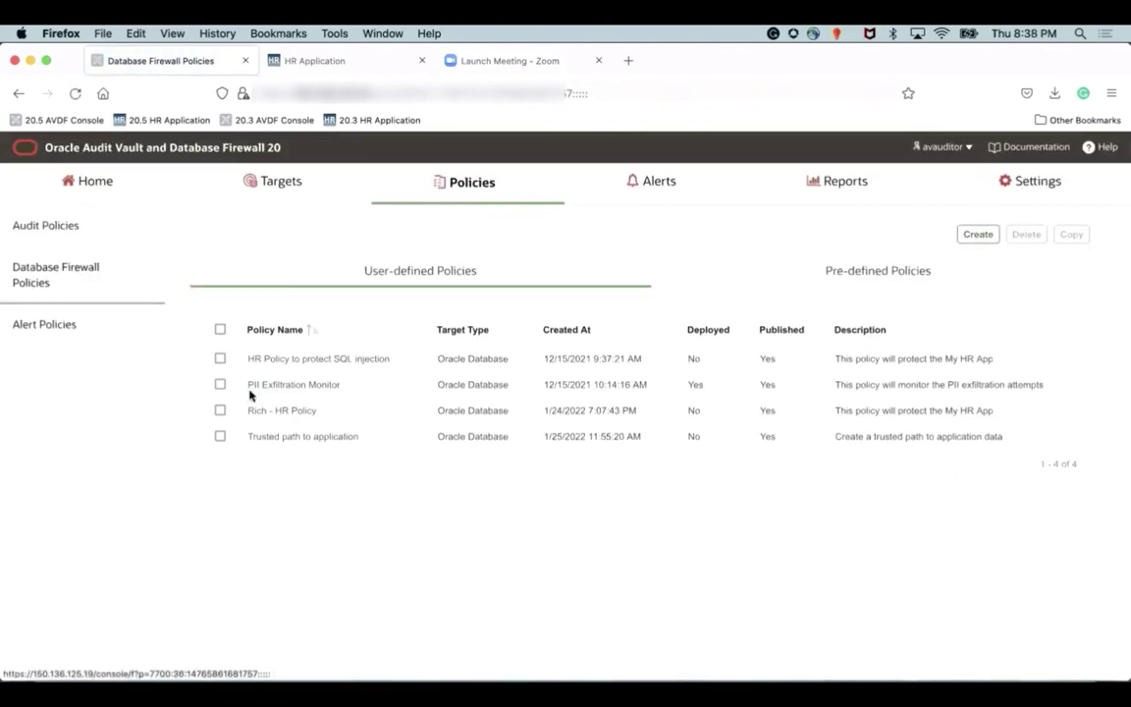
pyautogui.click(325, 361)
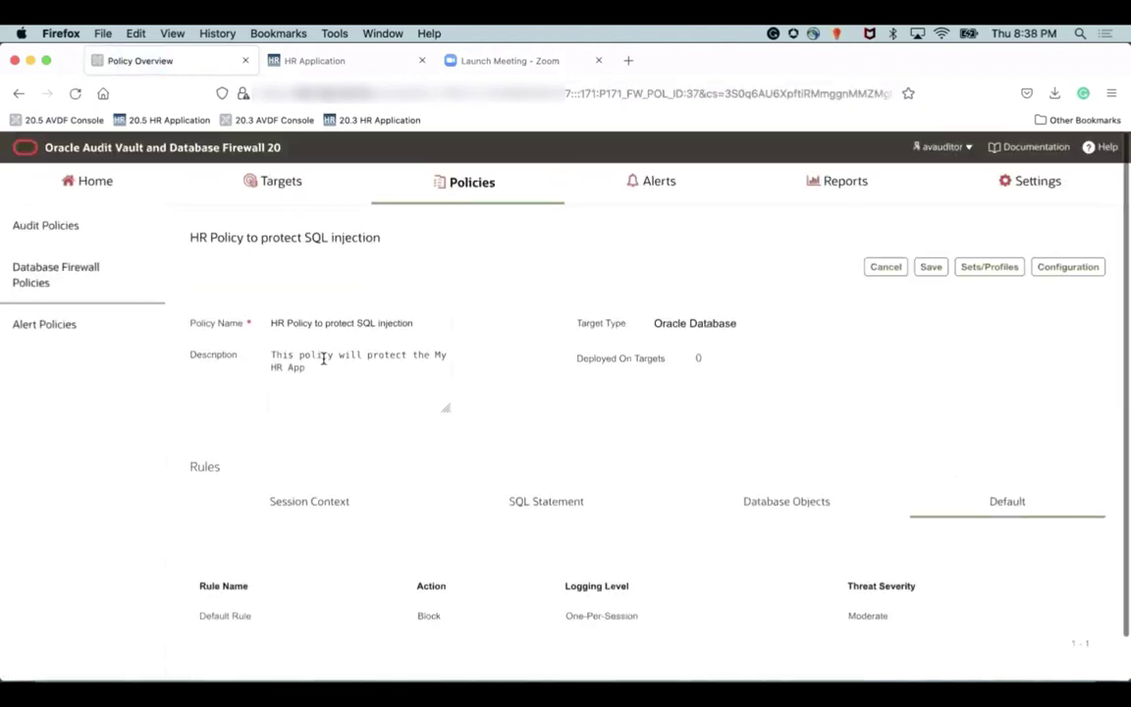
pyautogui.click(977, 268)
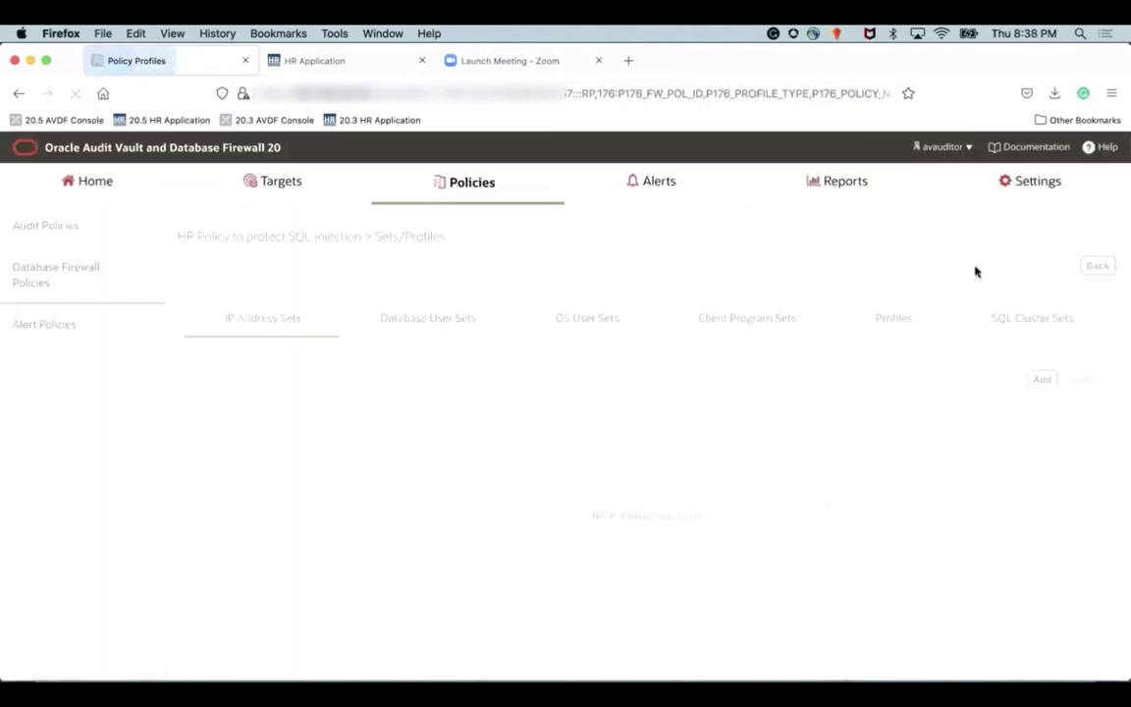
pyautogui.click(1029, 320)
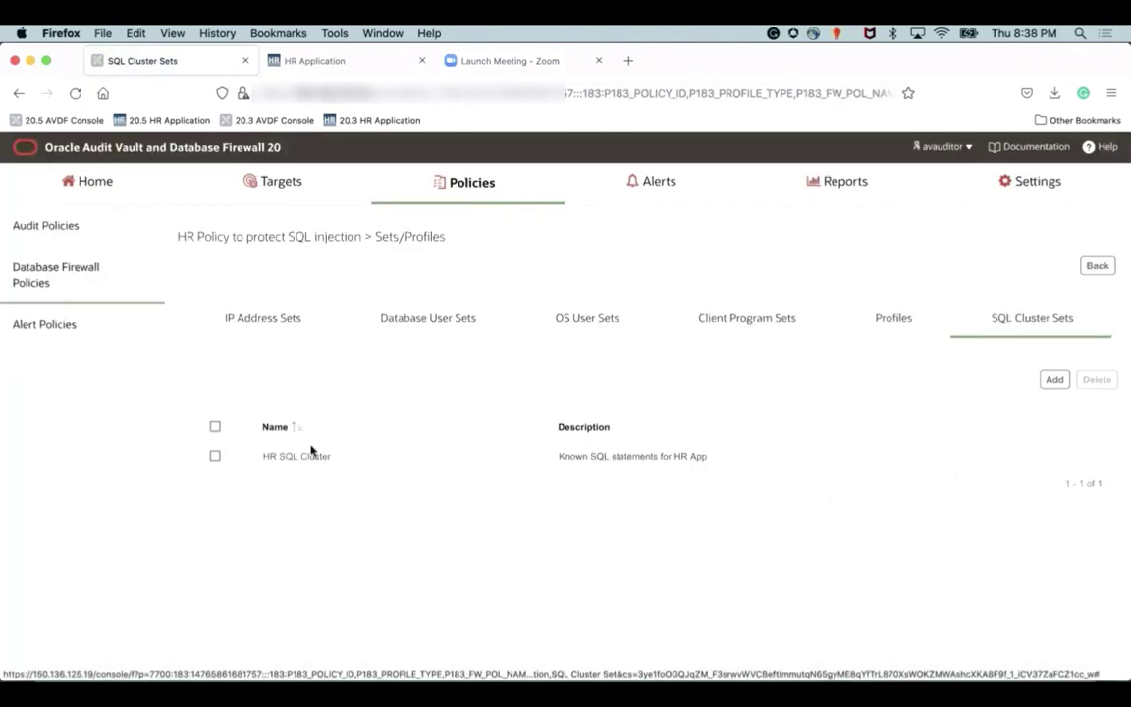
pyautogui.click(308, 456)
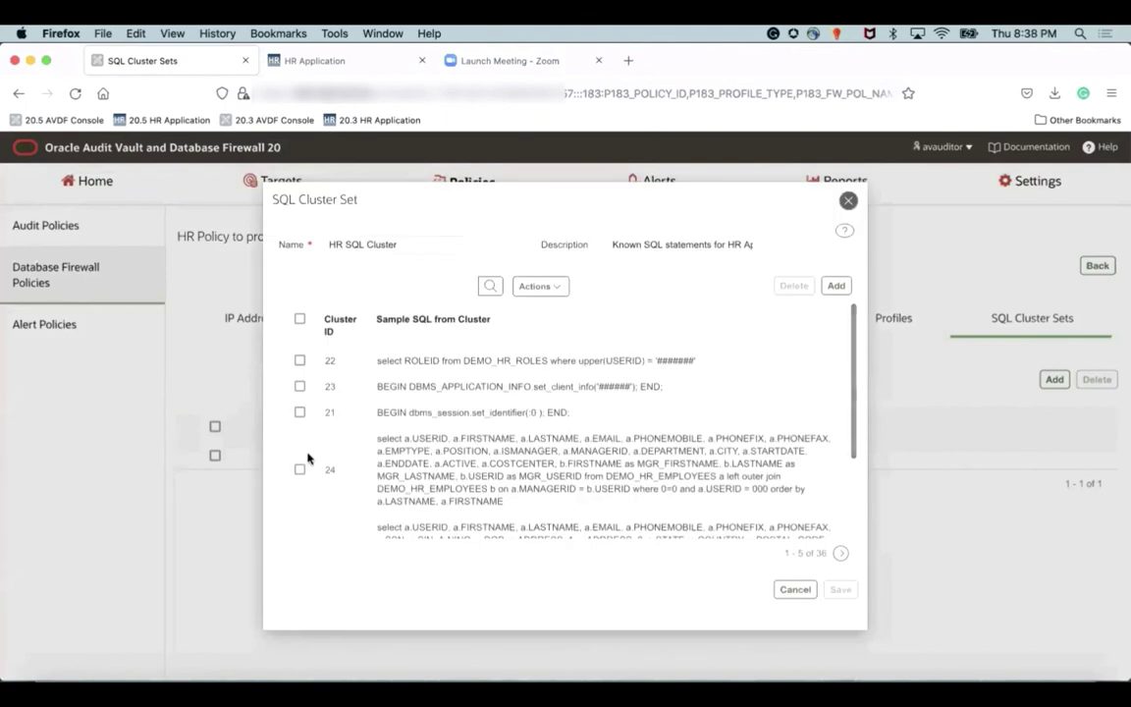
# - Select the SQL clusters 22, 23, 21 and 24 in the HR SQL Cluster set
pyautogui.click(299, 361)
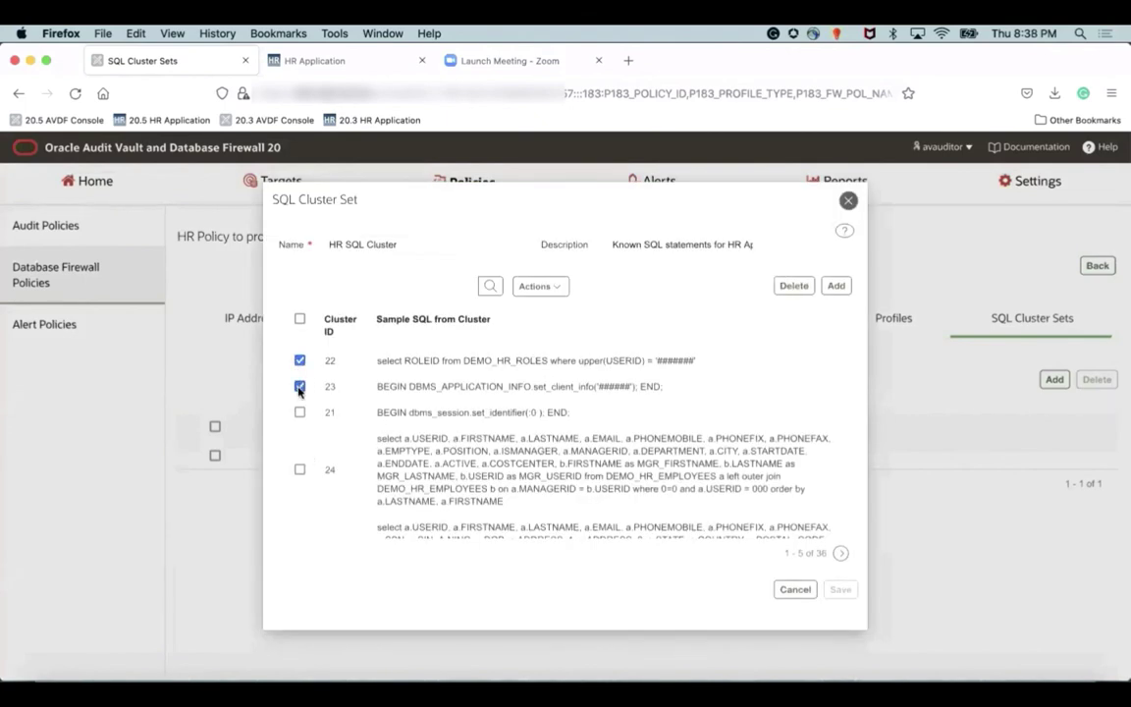
pyautogui.click(299, 386)
pyautogui.click(299, 413)
pyautogui.scroll(-3, 299, 470)
pyautogui.scroll(3, 298, 473)
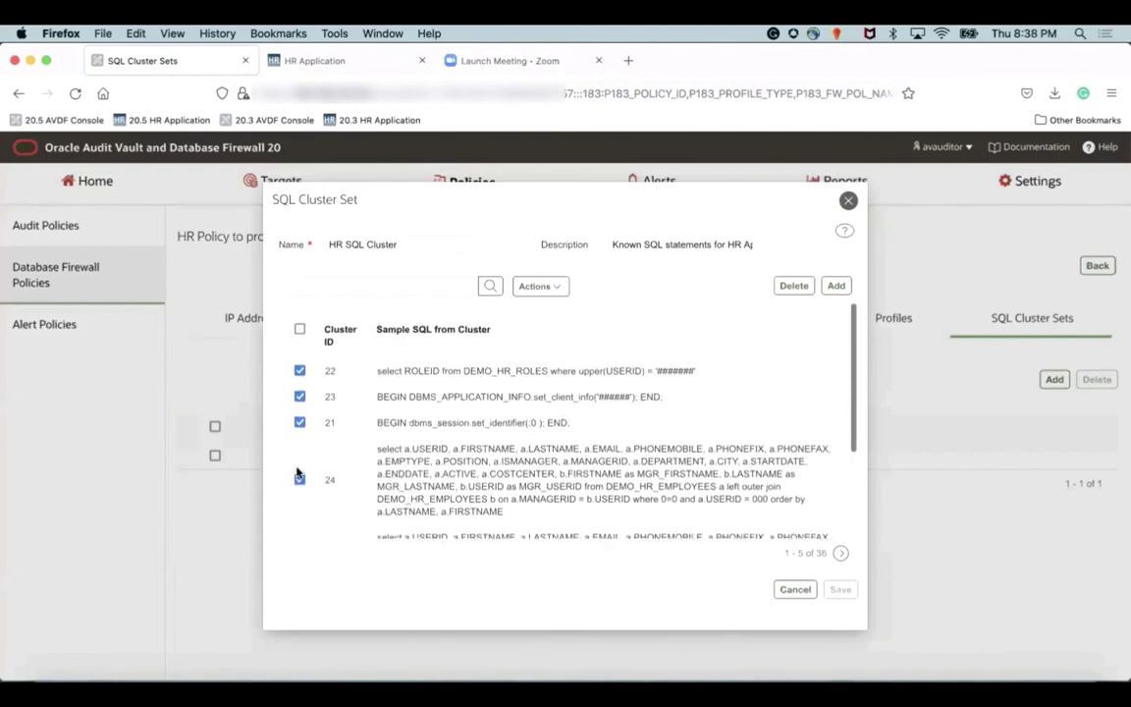
# - Show all rows of the HR SQL Cluster set on one page and review the masked sample SQL statements
pyautogui.click(539, 286)
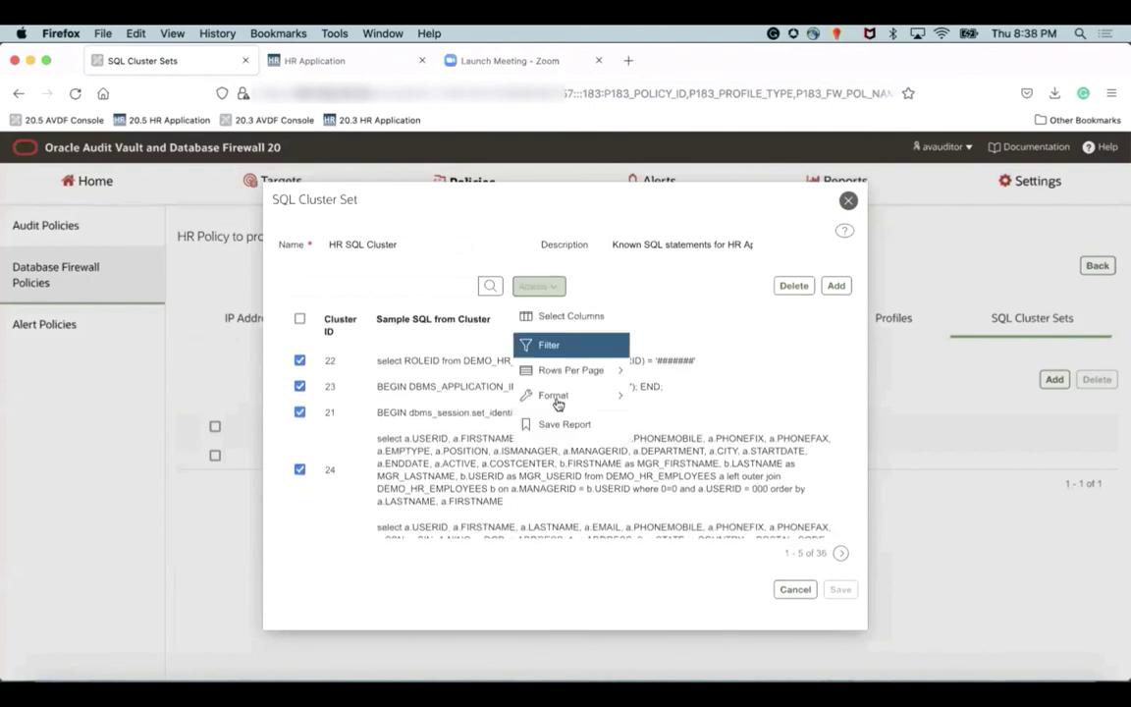
pyautogui.moveTo(620, 373)
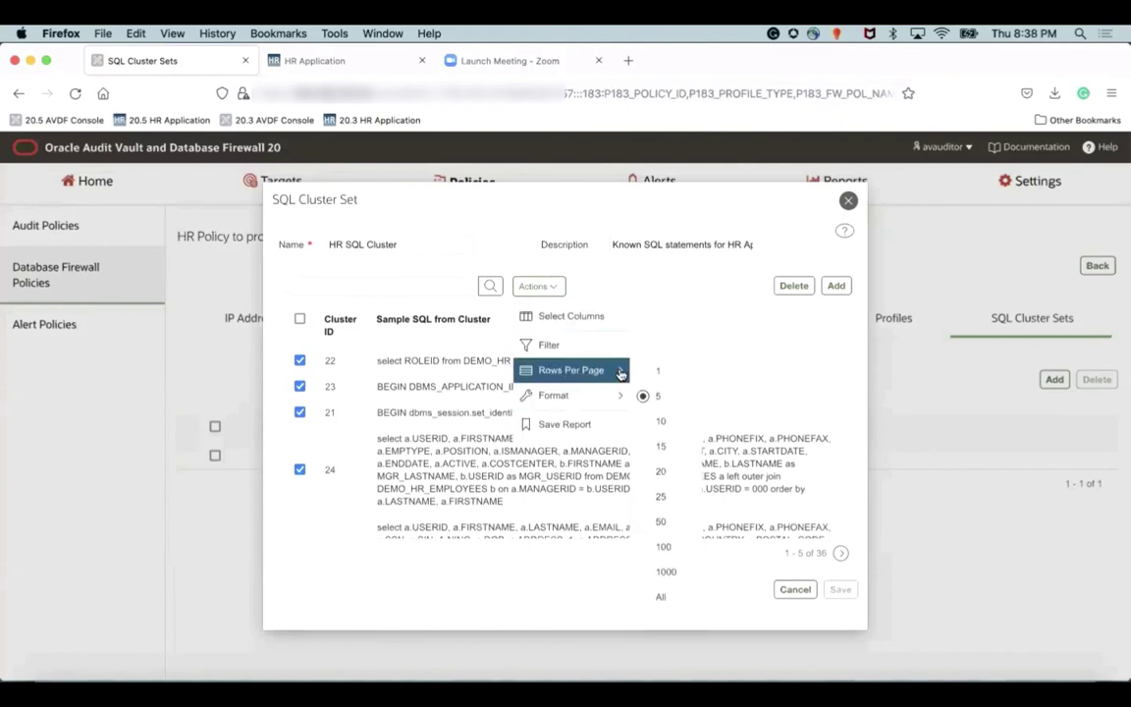
pyautogui.click(651, 598)
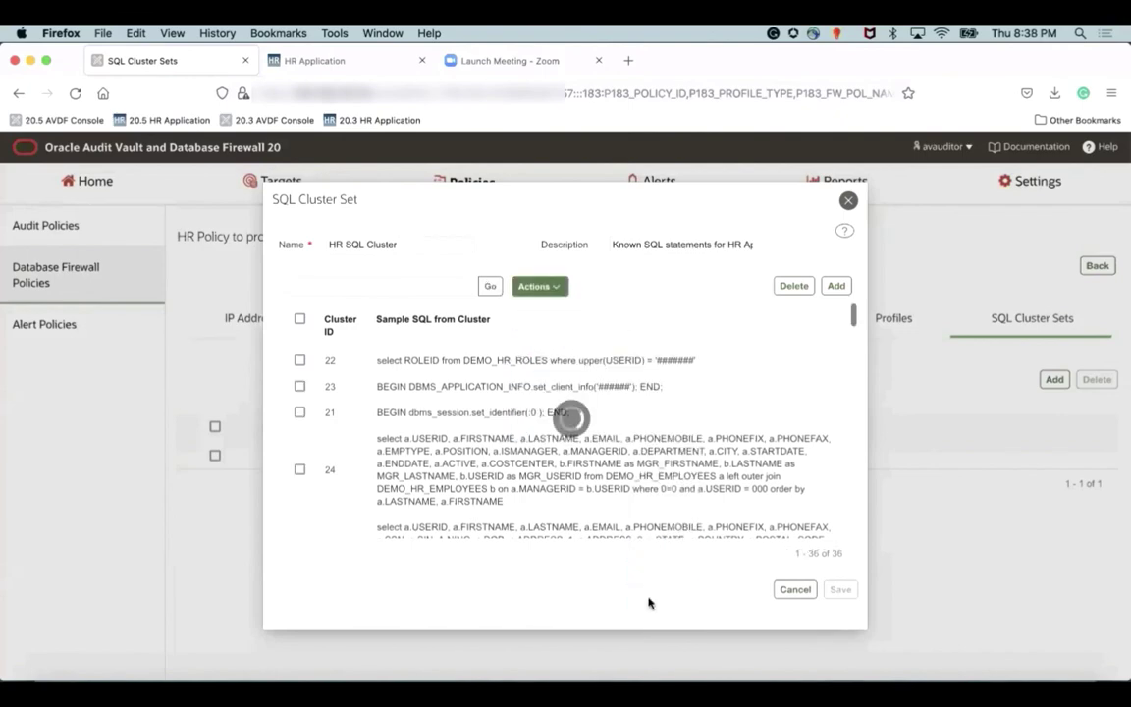
pyautogui.scroll(-10, 664, 429)
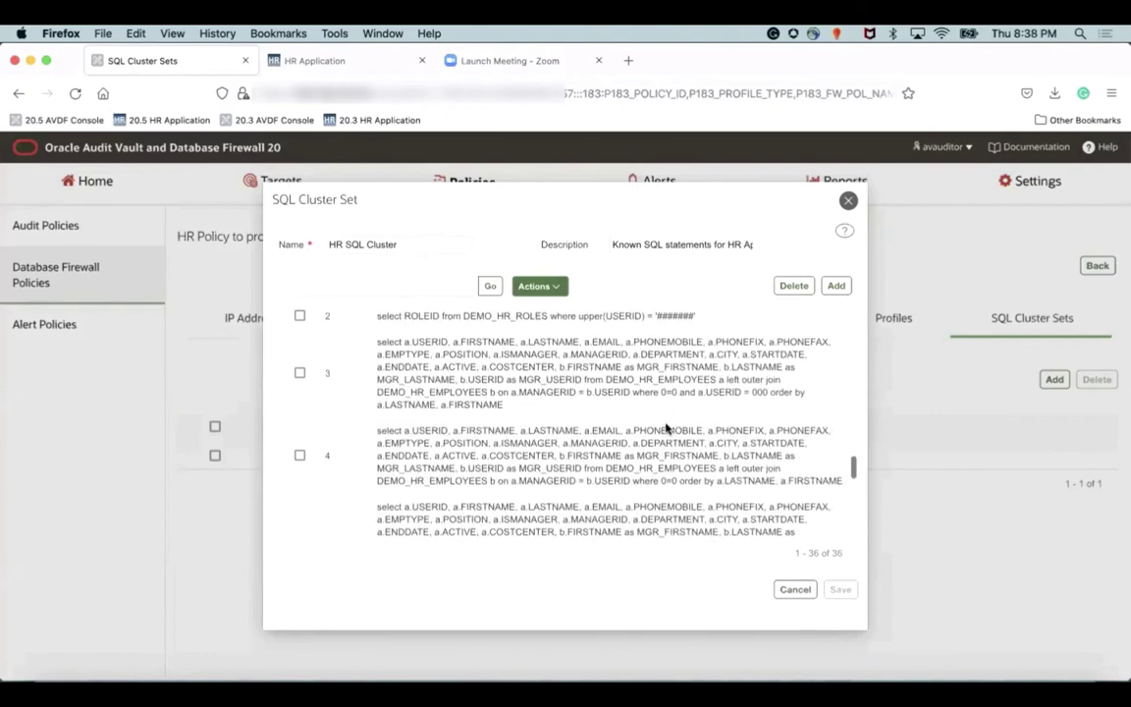
pyautogui.scroll(4, 666, 429)
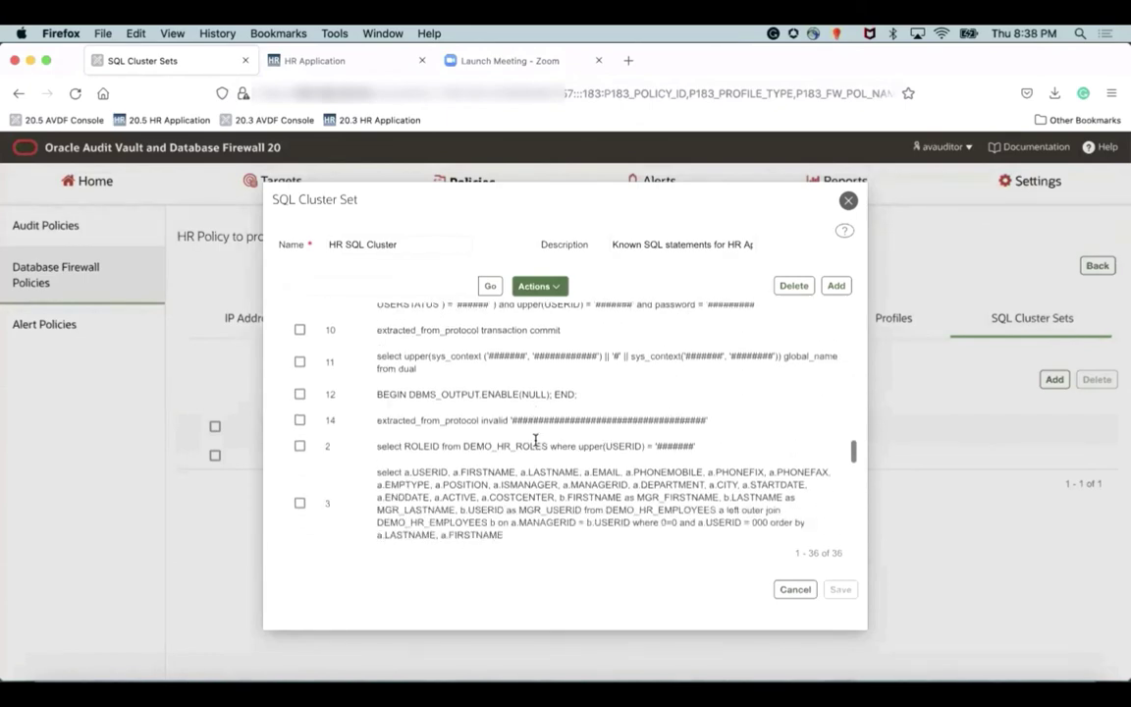
pyautogui.scroll(-1, 535, 439)
pyautogui.scroll(6, 535, 443)
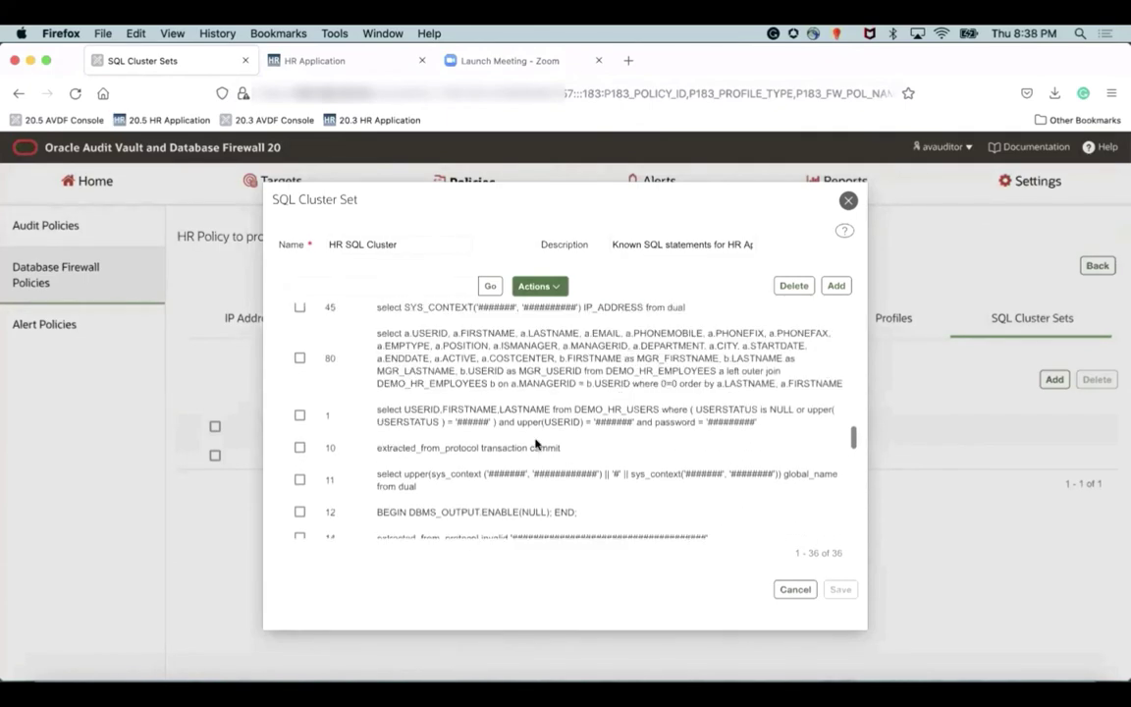
# - Review the remaining SQL statements in the HR SQL Cluster set through cluster 84, then close the set without changes
pyautogui.scroll(-5, 535, 442)
pyautogui.scroll(-10, 535, 444)
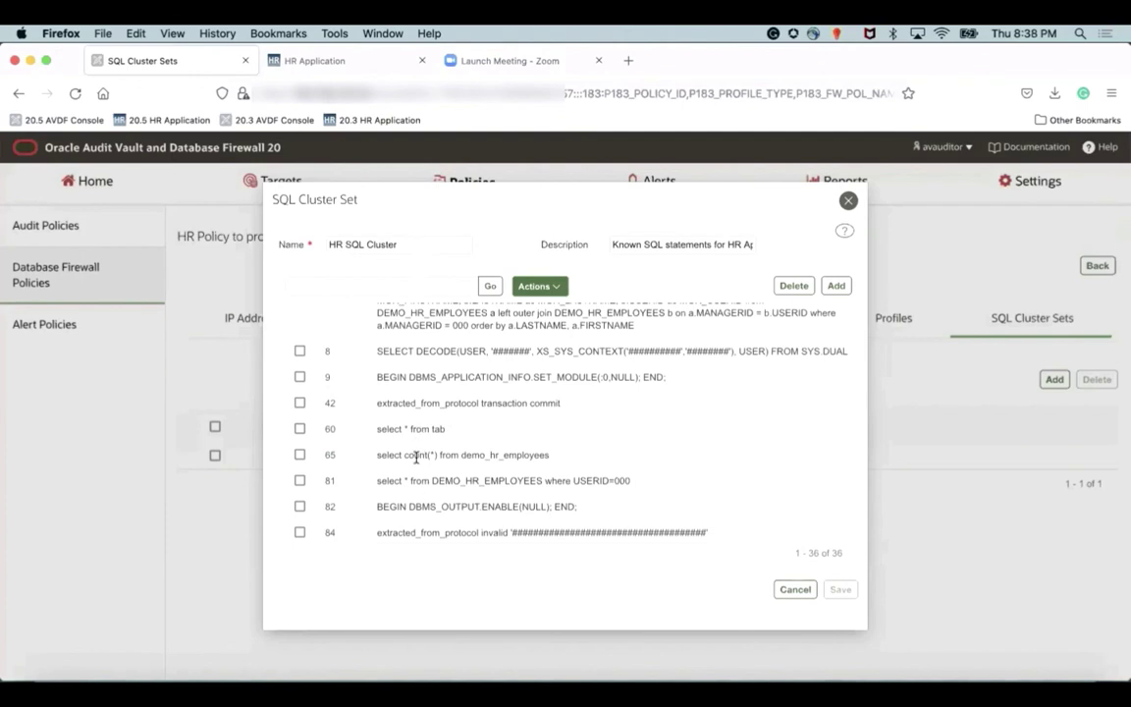
pyautogui.scroll(-1, 417, 462)
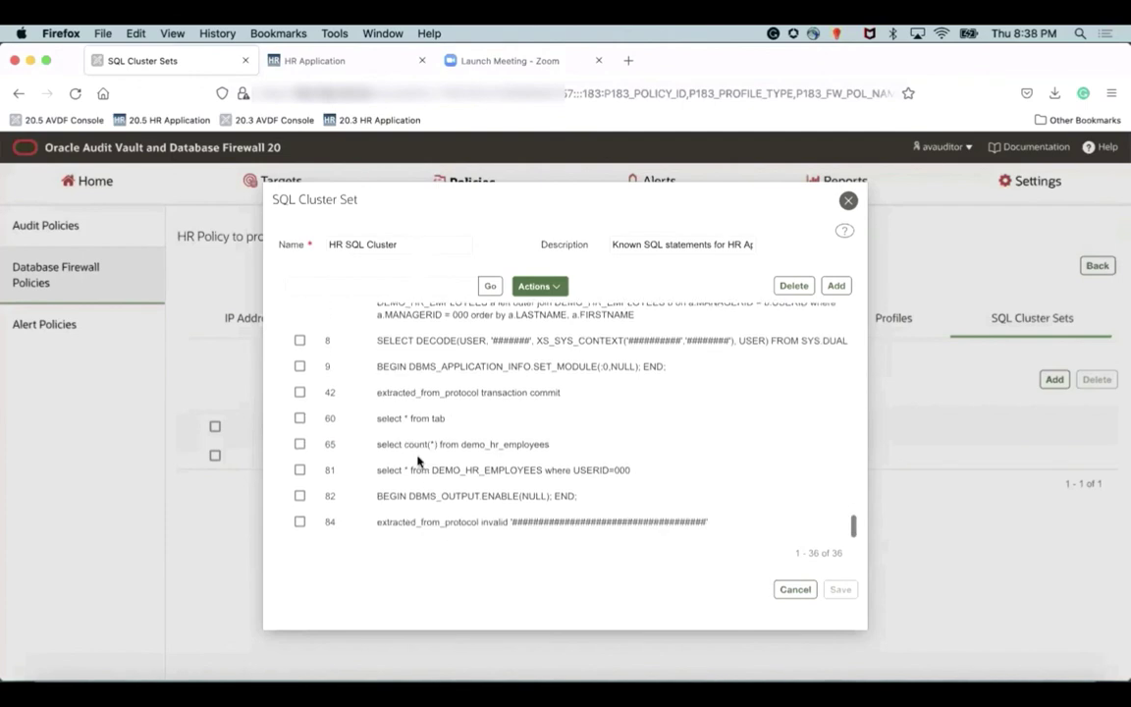
pyautogui.scroll(5, 518, 500)
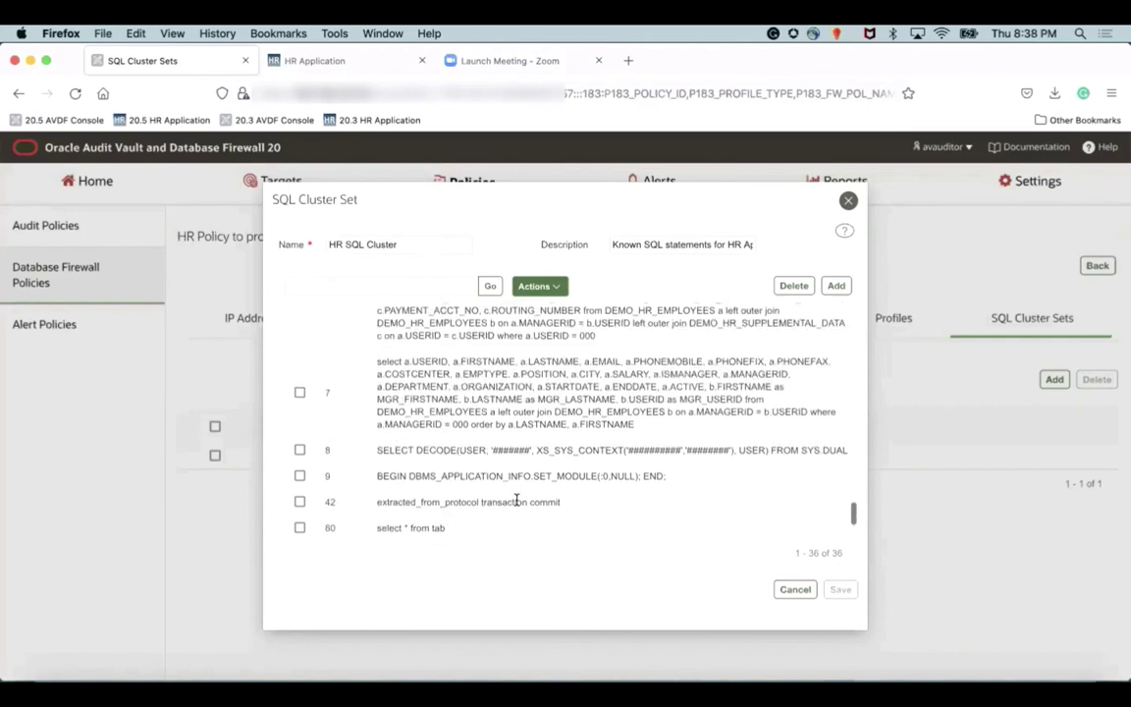
pyautogui.moveTo(433, 389); pyautogui.dragTo(442, 421)
pyautogui.click(441, 423)
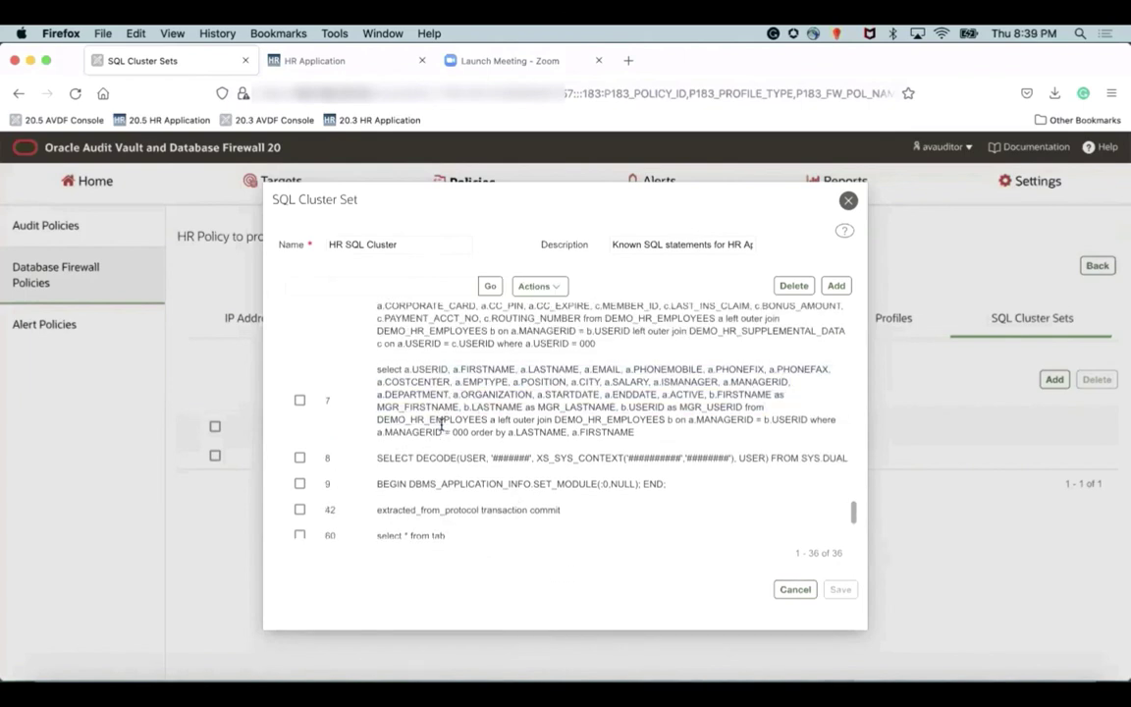
pyautogui.click(849, 201)
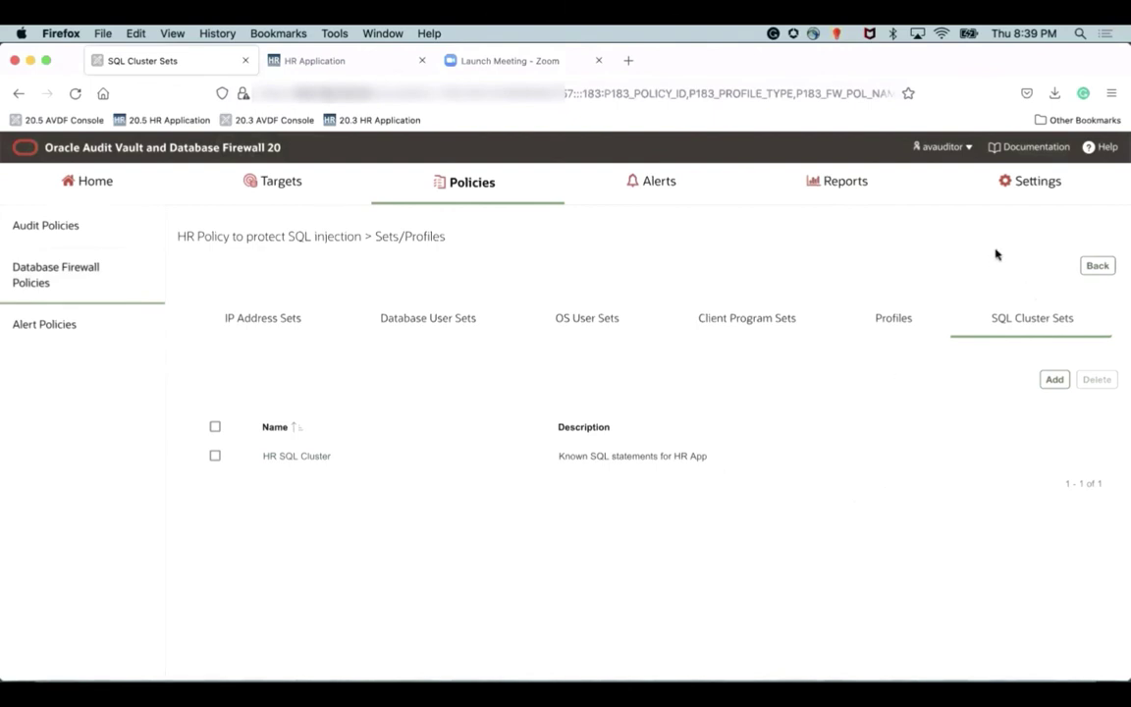
# - Return to the policy overview and inspect the SQL Statement rule "Allow HR SQL", closing it without changes
pyautogui.click(1096, 273)
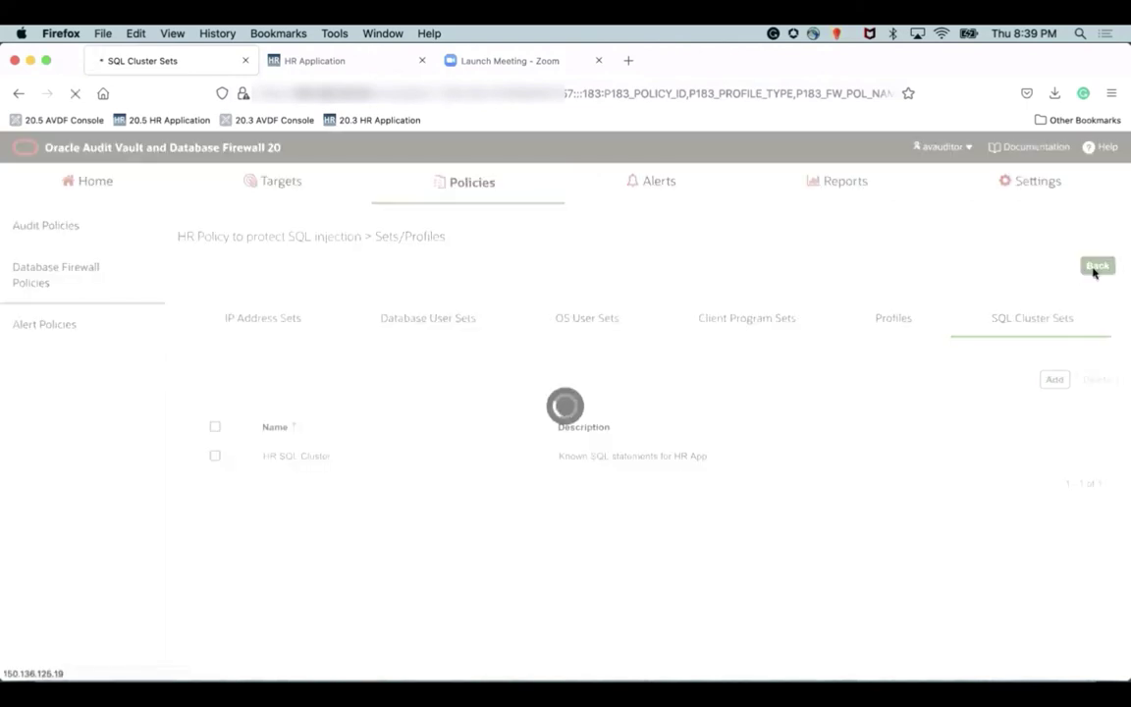
pyautogui.scroll(-1, 800, 407)
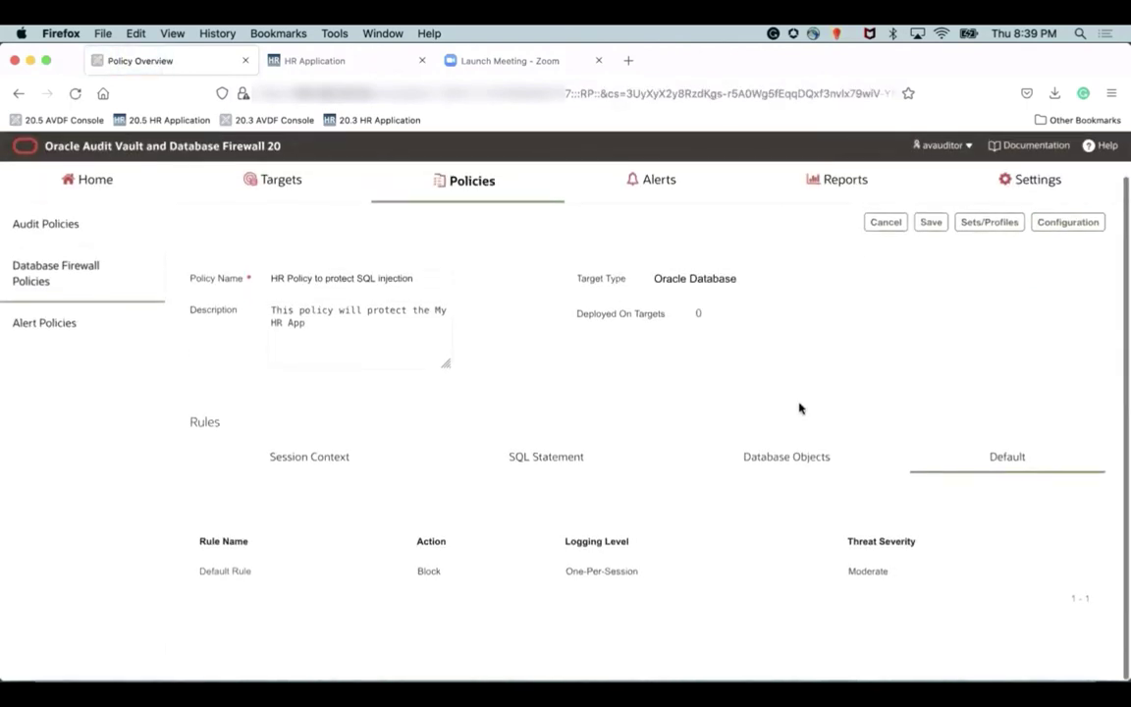
pyautogui.click(548, 469)
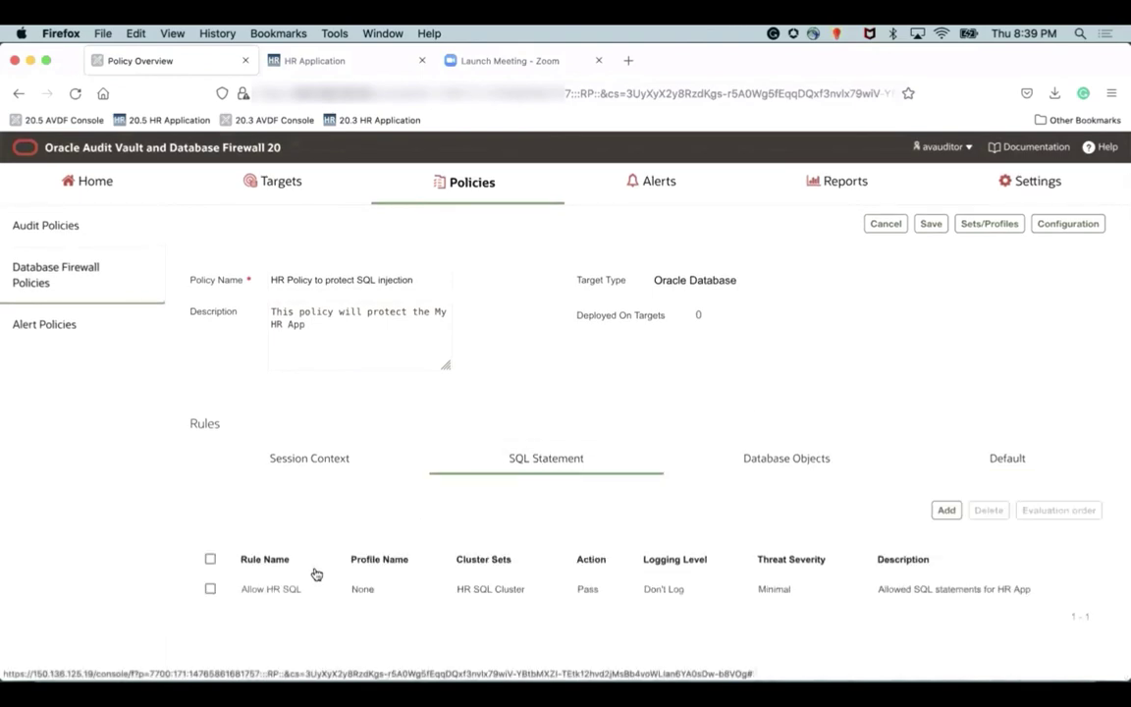
pyautogui.click(271, 592)
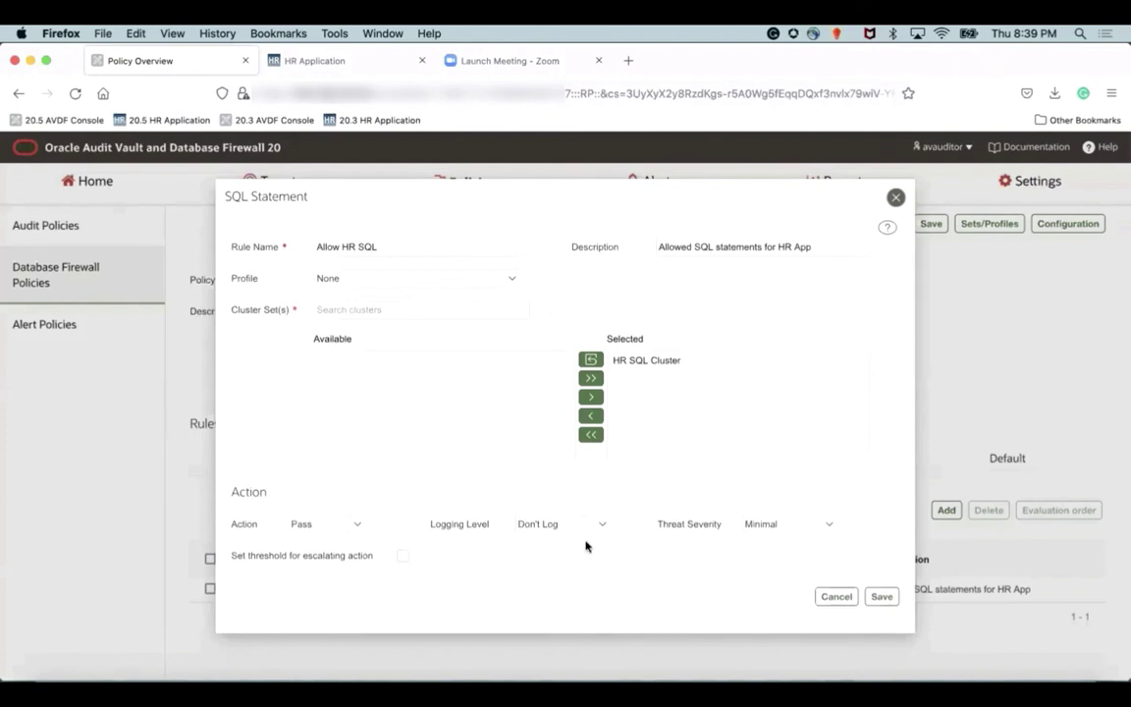
pyautogui.click(895, 198)
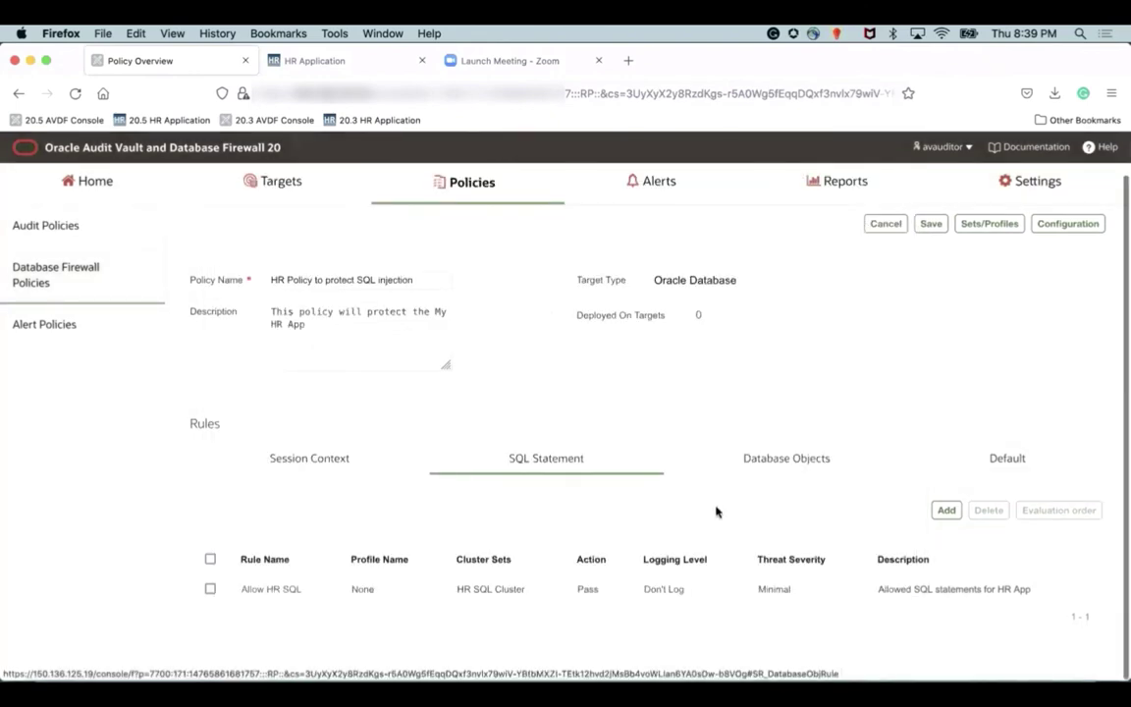
# - Inspect the action, logging level, threat severity and substitution SQL of the policy's Default Rule, closing it without changes
pyautogui.click(1026, 460)
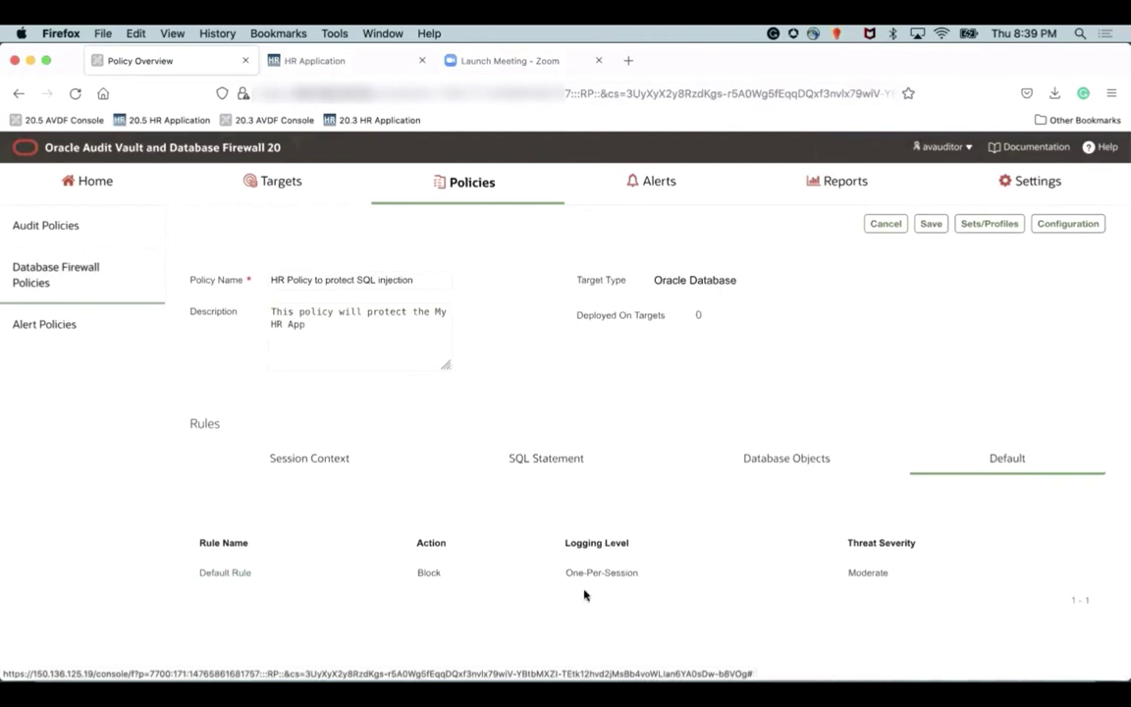
pyautogui.click(231, 576)
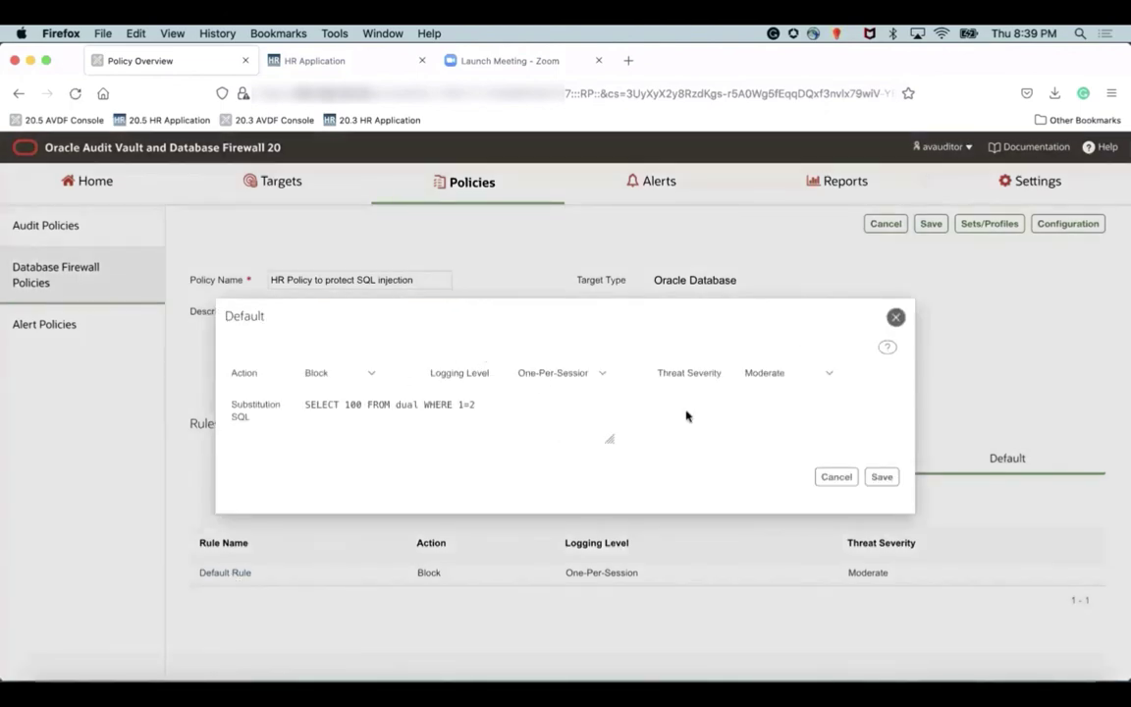
pyautogui.click(894, 317)
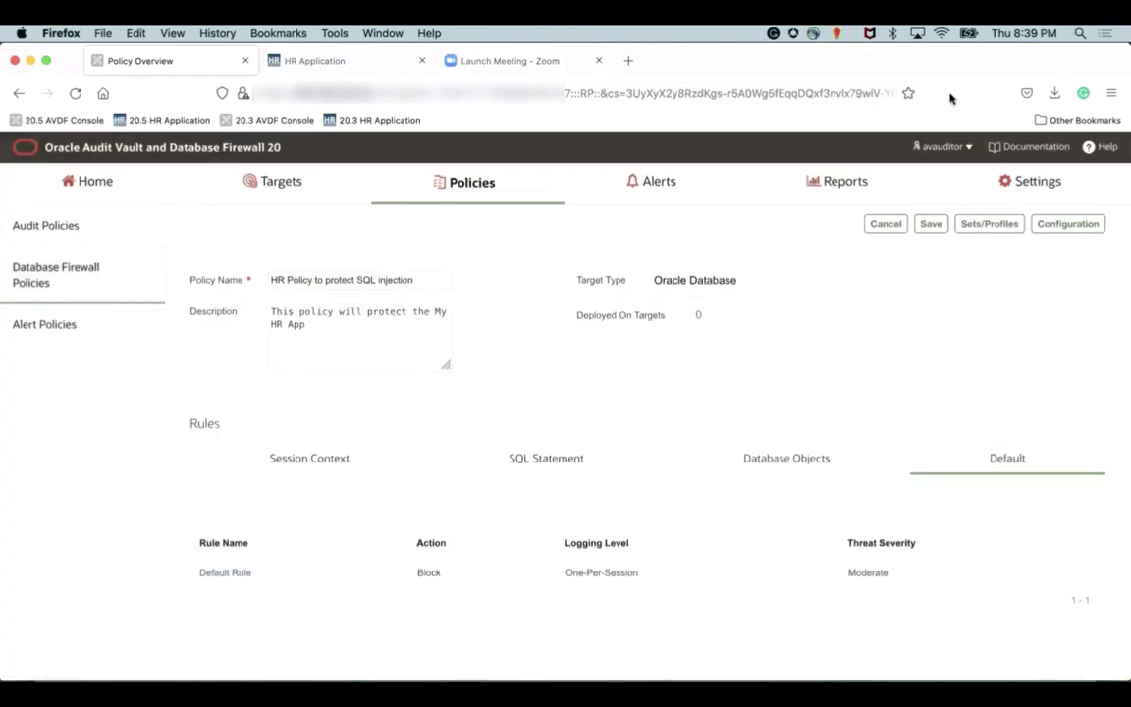
# - Switch to the HR Application's employee search, enable its Debug option and activate the Last Name field for input
pyautogui.click(363, 129)
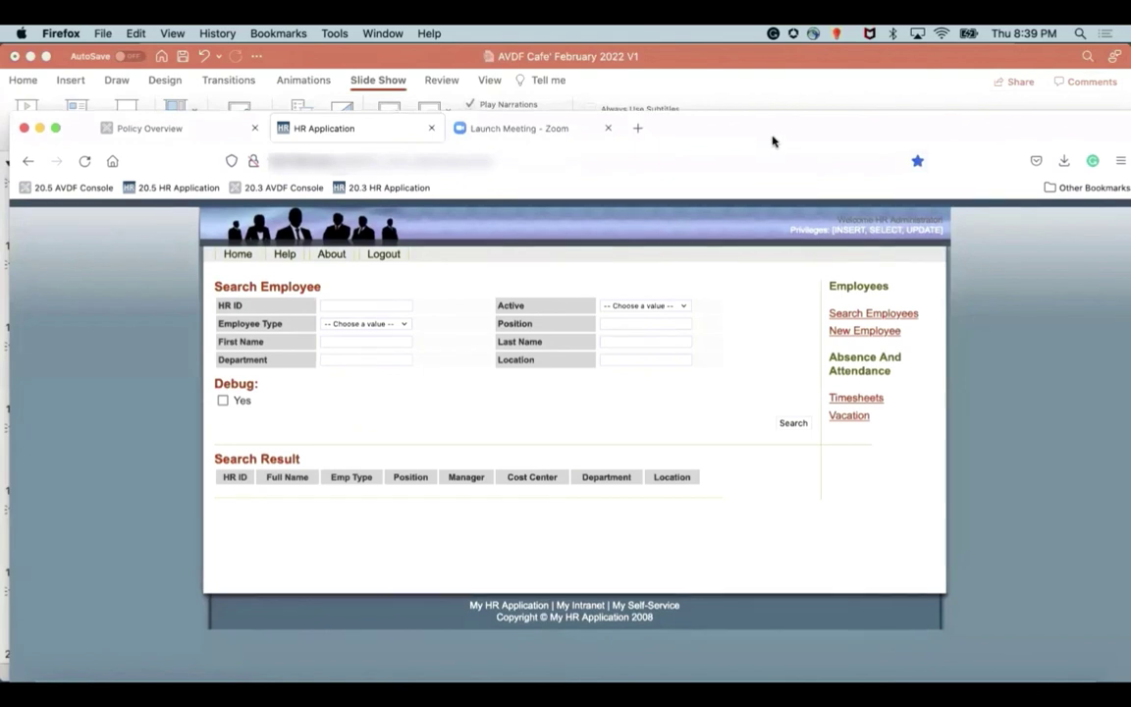
pyautogui.moveTo(773, 141); pyautogui.dragTo(755, 126)
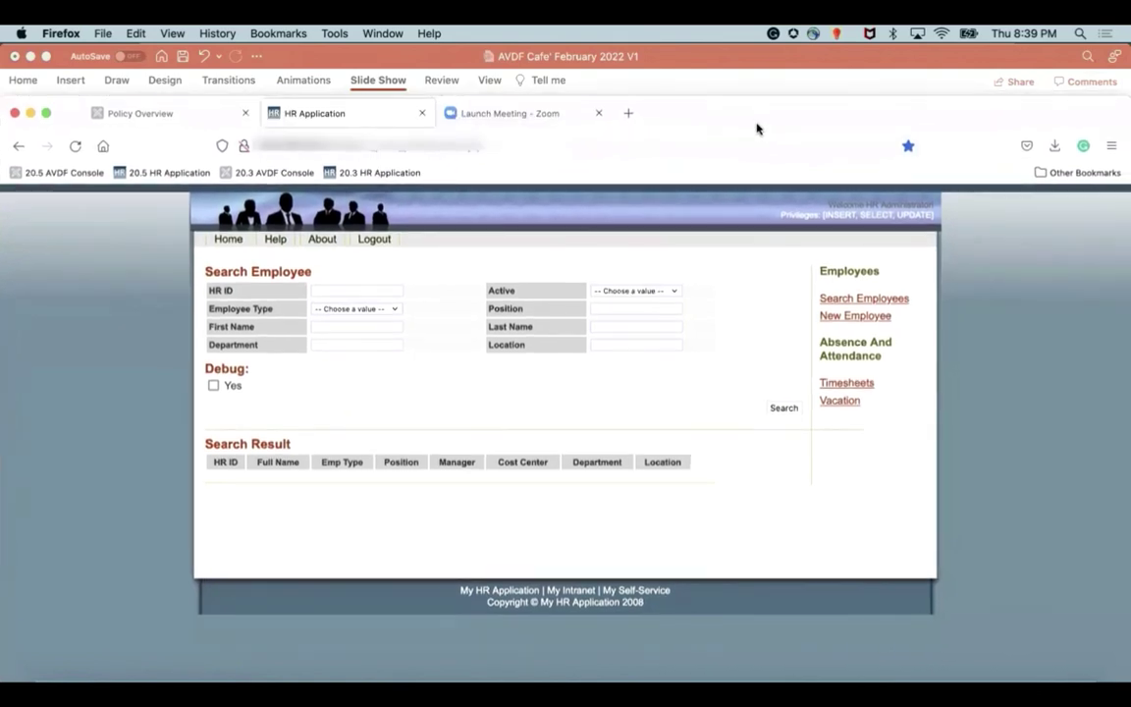
pyautogui.click(213, 386)
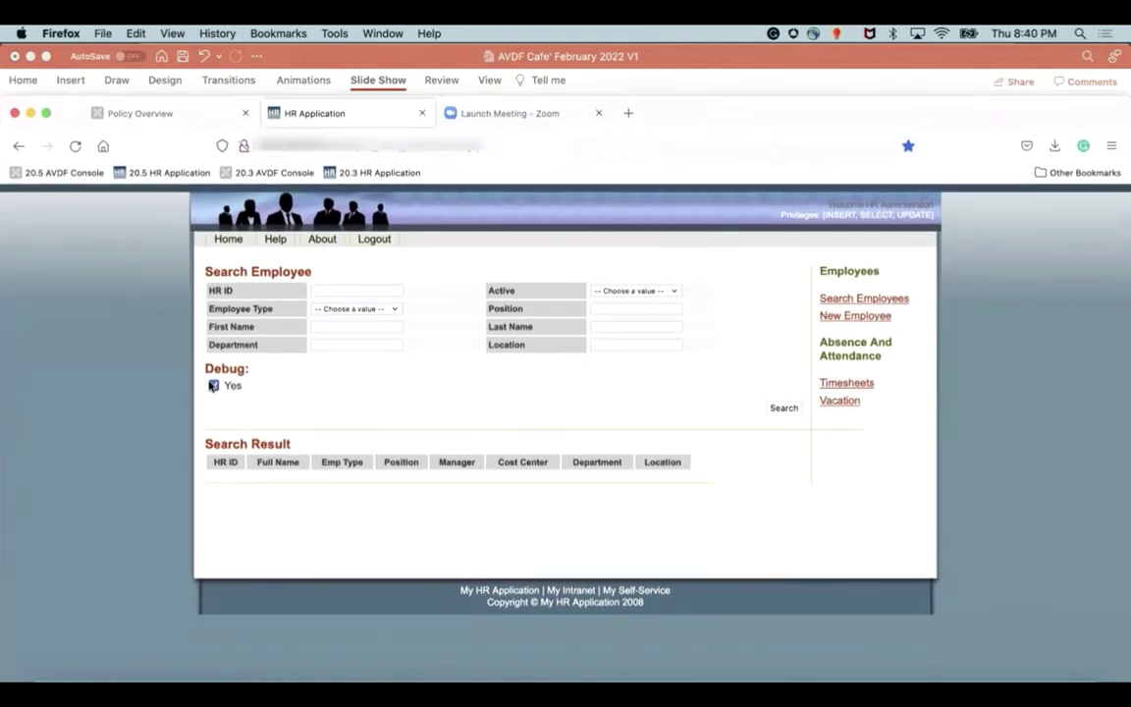
pyautogui.click(608, 326)
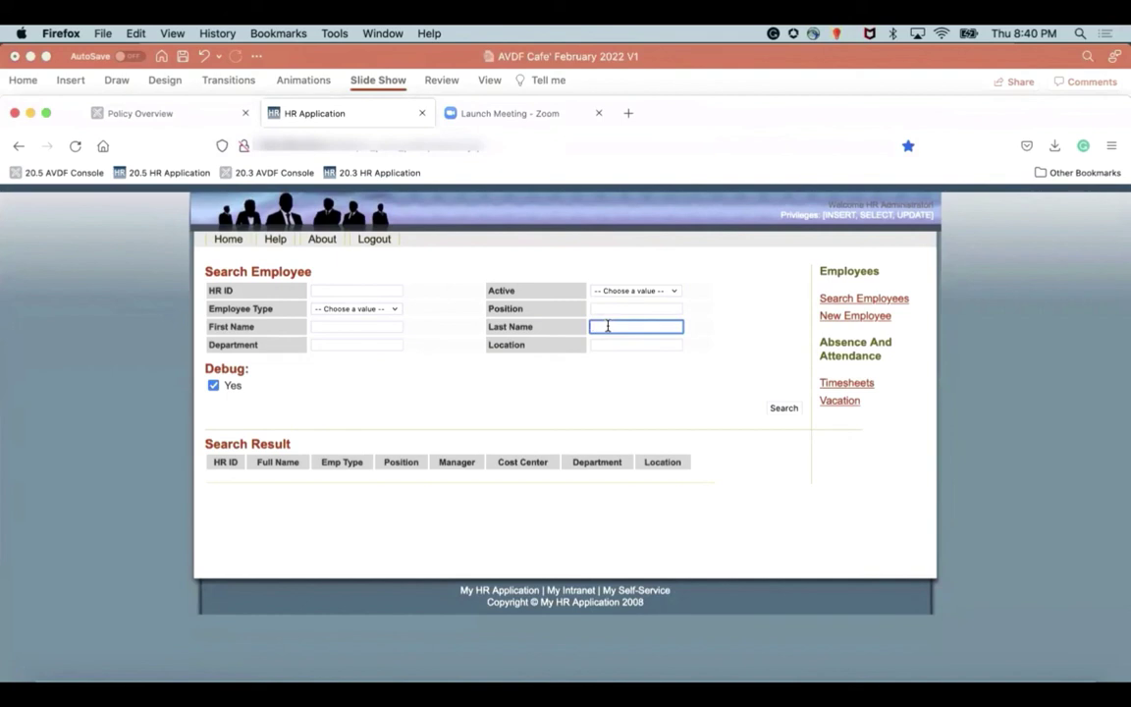
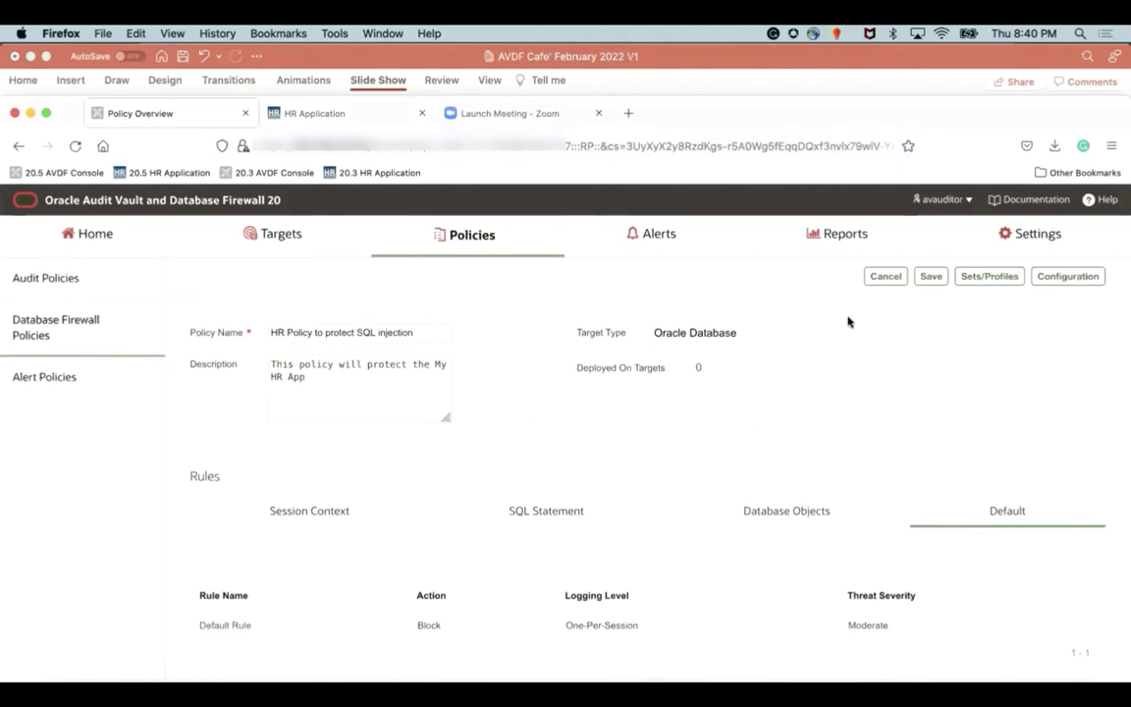
# - Leave the firewall policy without saving and open the Database Firewall Monitoring details of target pdb1
pyautogui.click(876, 283)
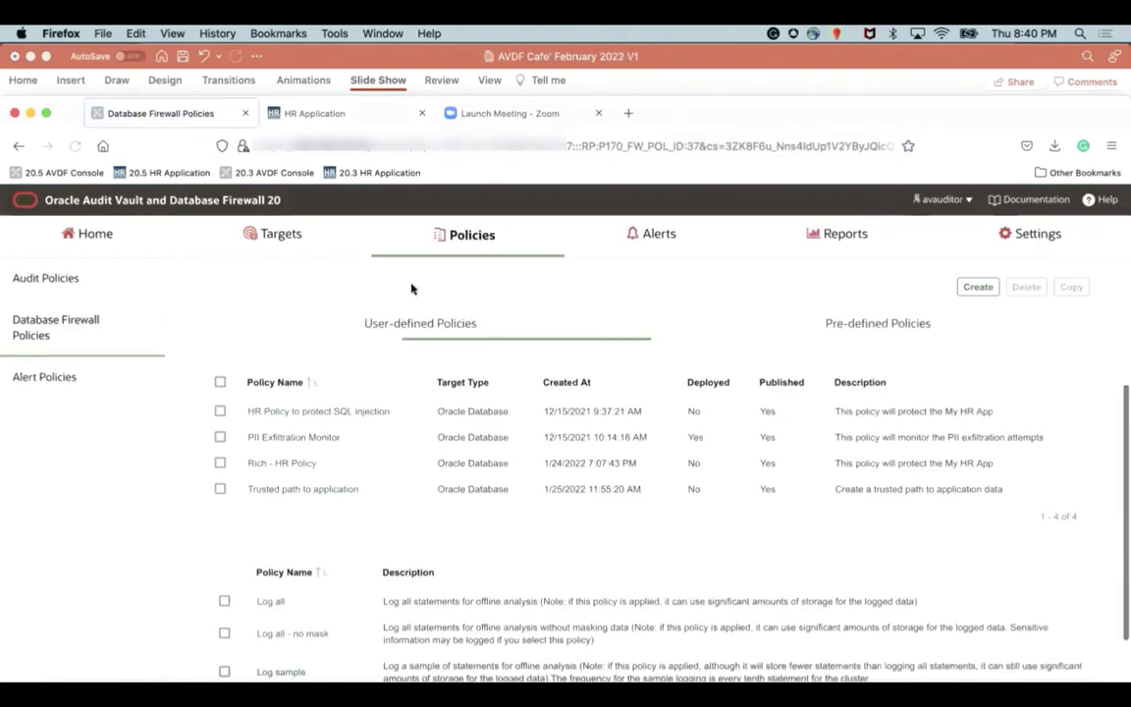
pyautogui.click(275, 239)
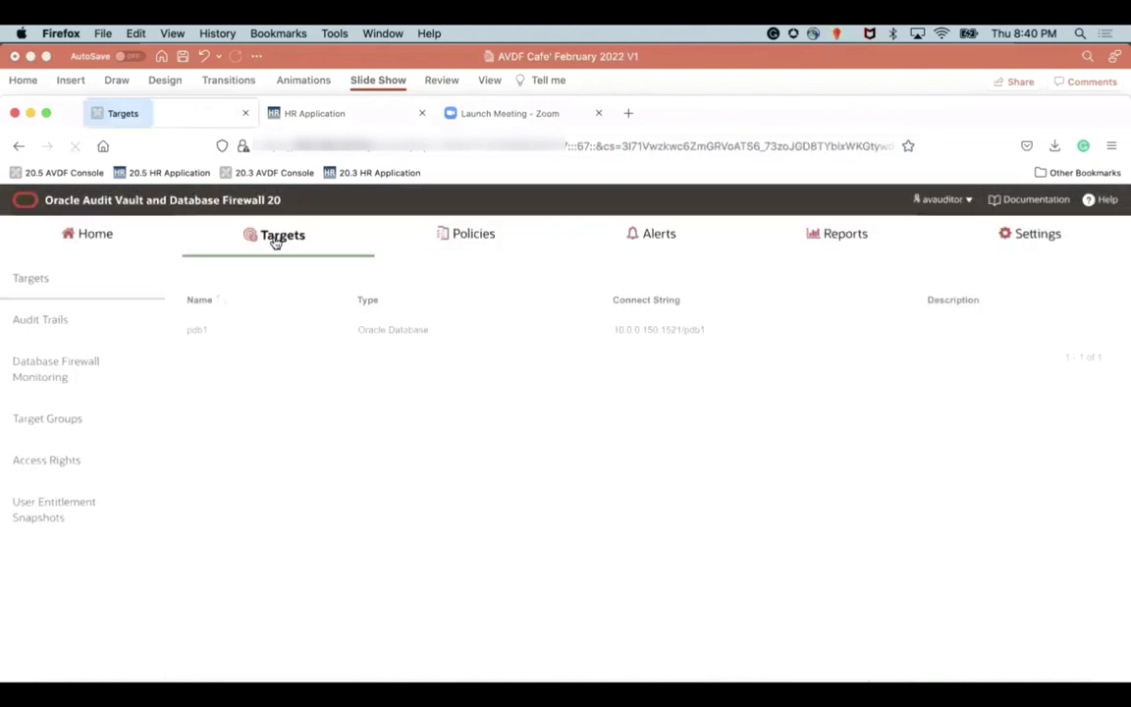
pyautogui.click(195, 330)
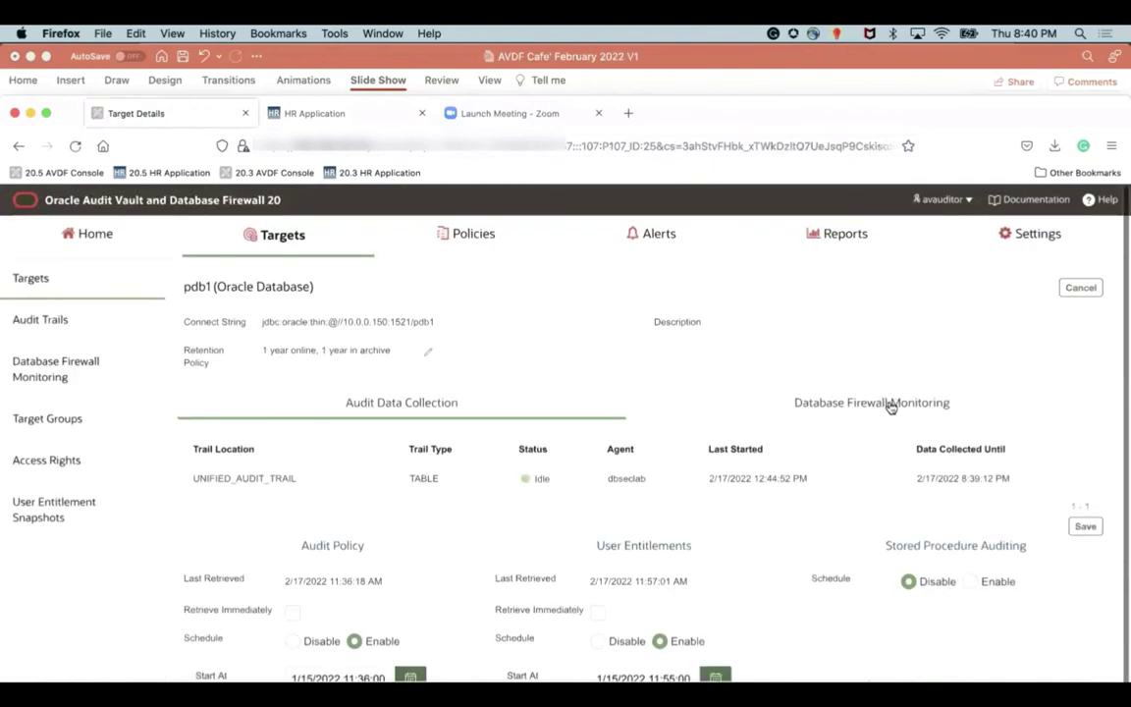
pyautogui.click(886, 404)
# - Apply the firewall policy "HR Policy to protect SQL injection" to target pdb1 and return to the HR Application
pyautogui.click(424, 600)
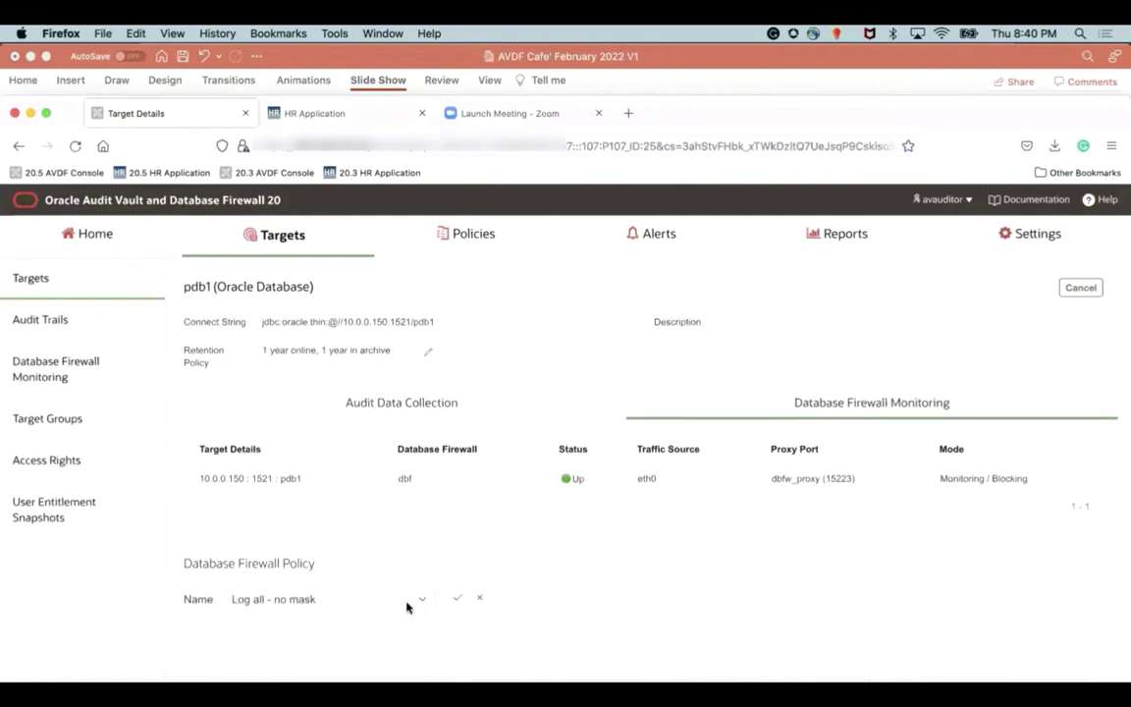
pyautogui.click(420, 600)
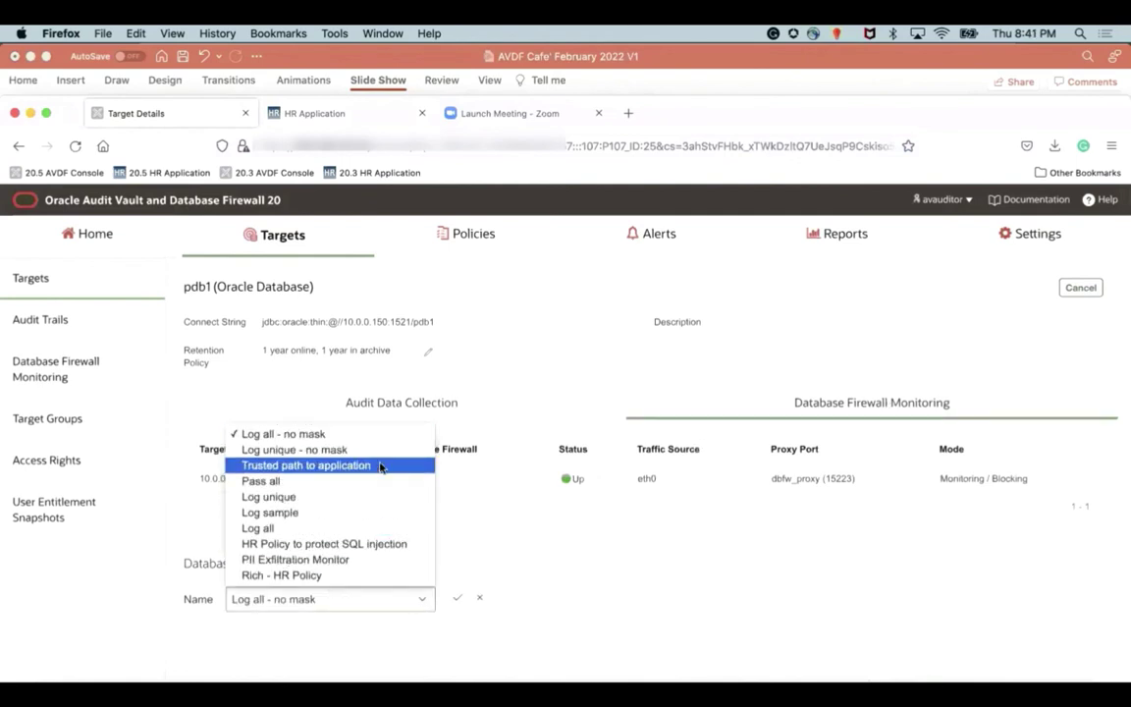
pyautogui.click(361, 543)
pyautogui.click(456, 599)
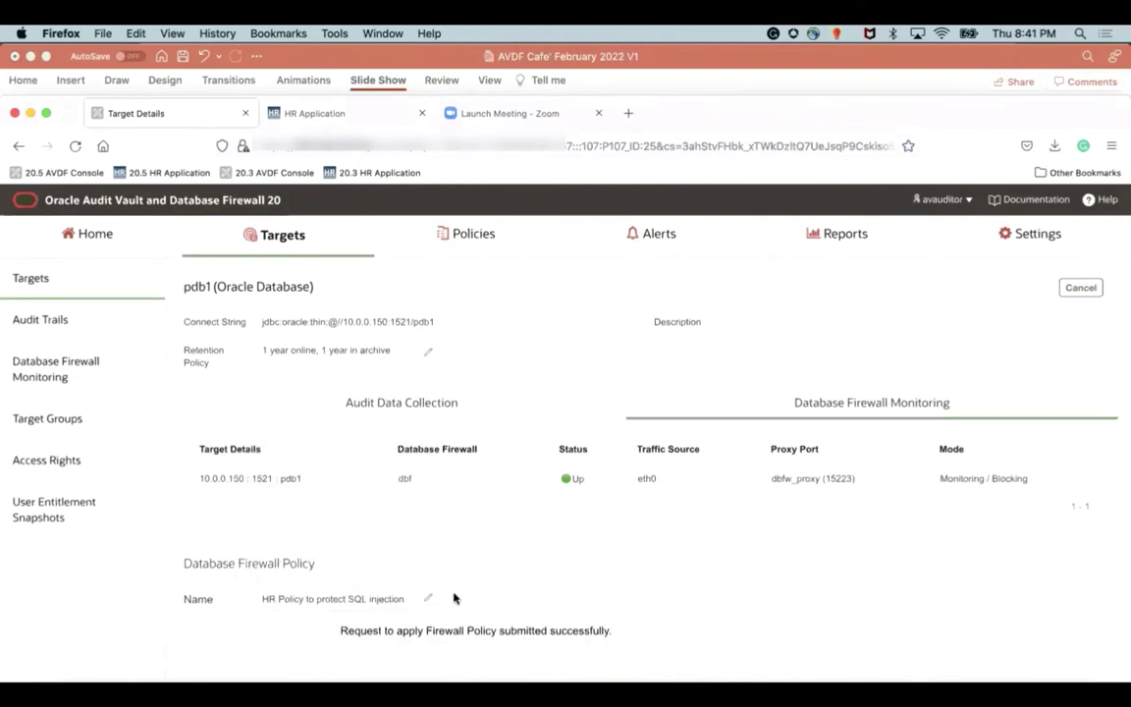
pyautogui.click(321, 115)
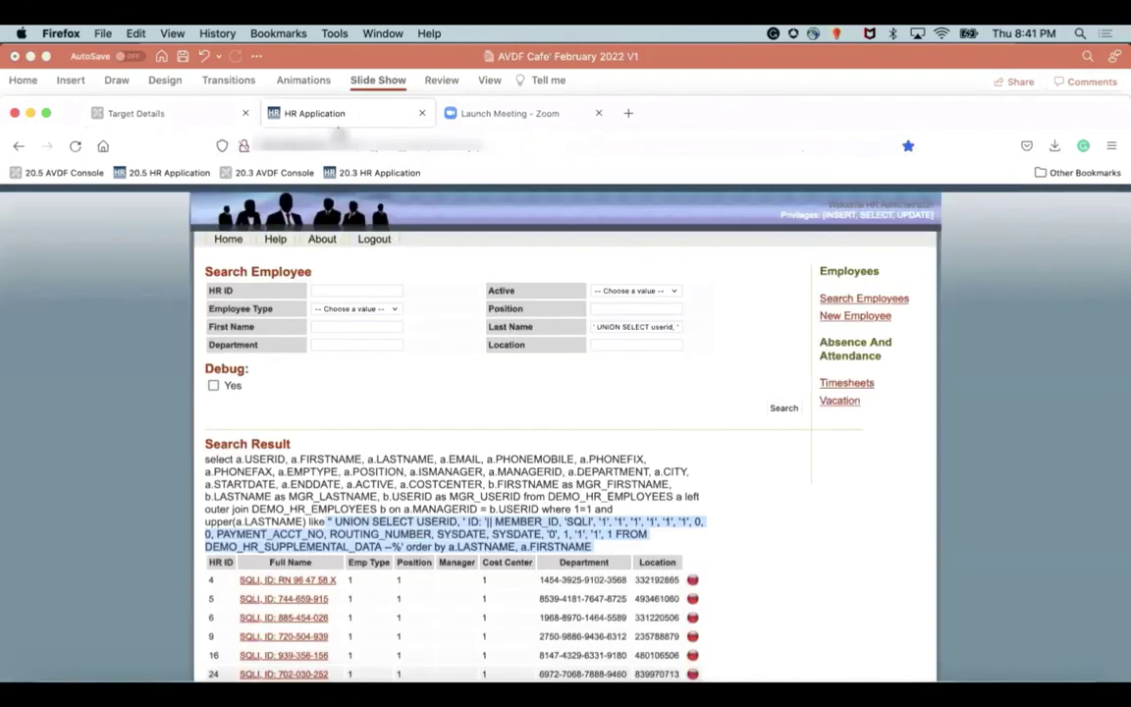
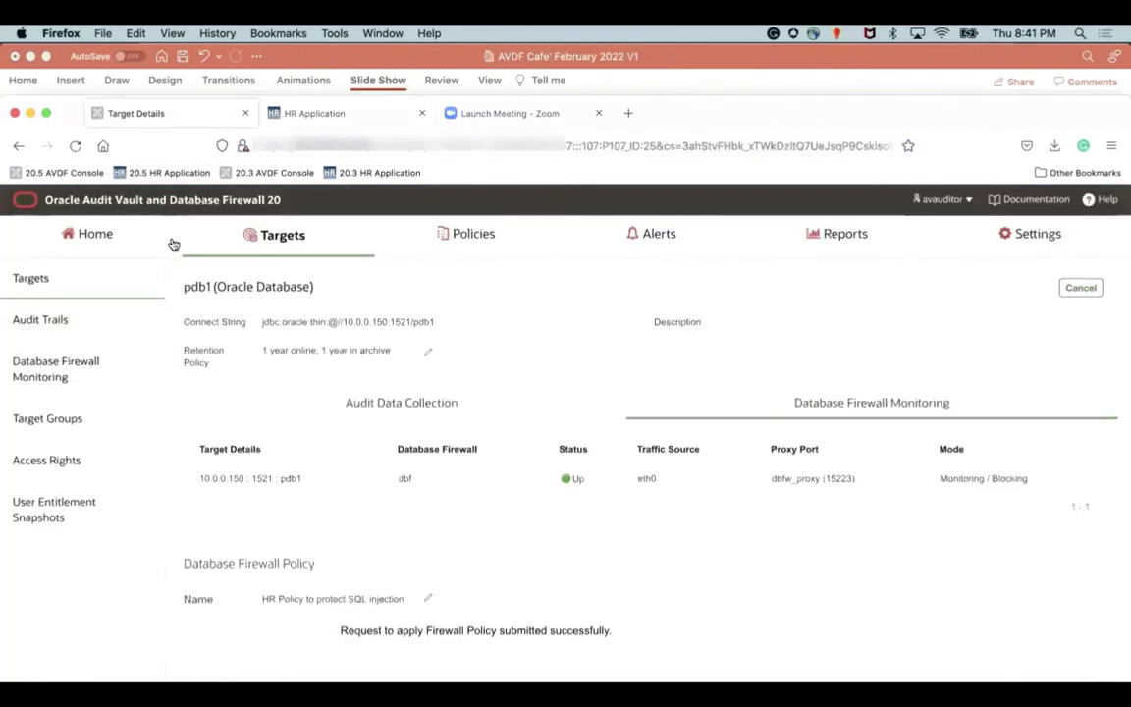
# - Return the console to its home dashboard, switch to PowerPoint and start the slide show from slide 20, Differentiated Security
pyautogui.click(106, 235)
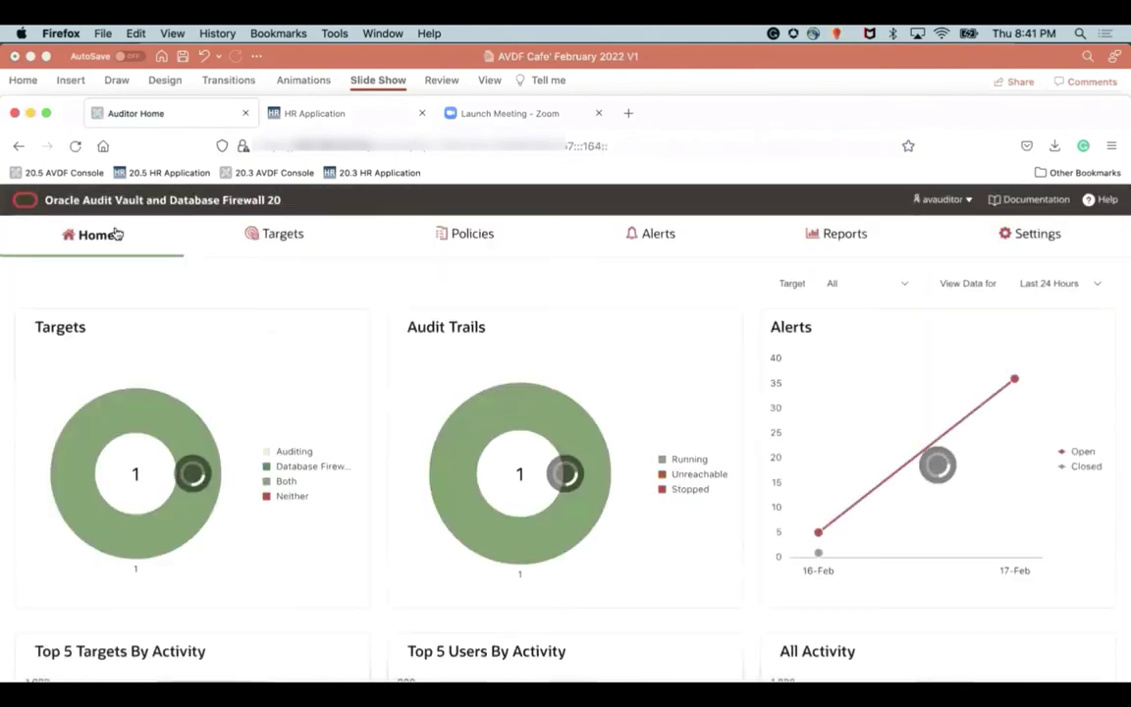
pyautogui.moveTo(804, 116); pyautogui.dragTo(800, 76)
pyautogui.click(506, 678)
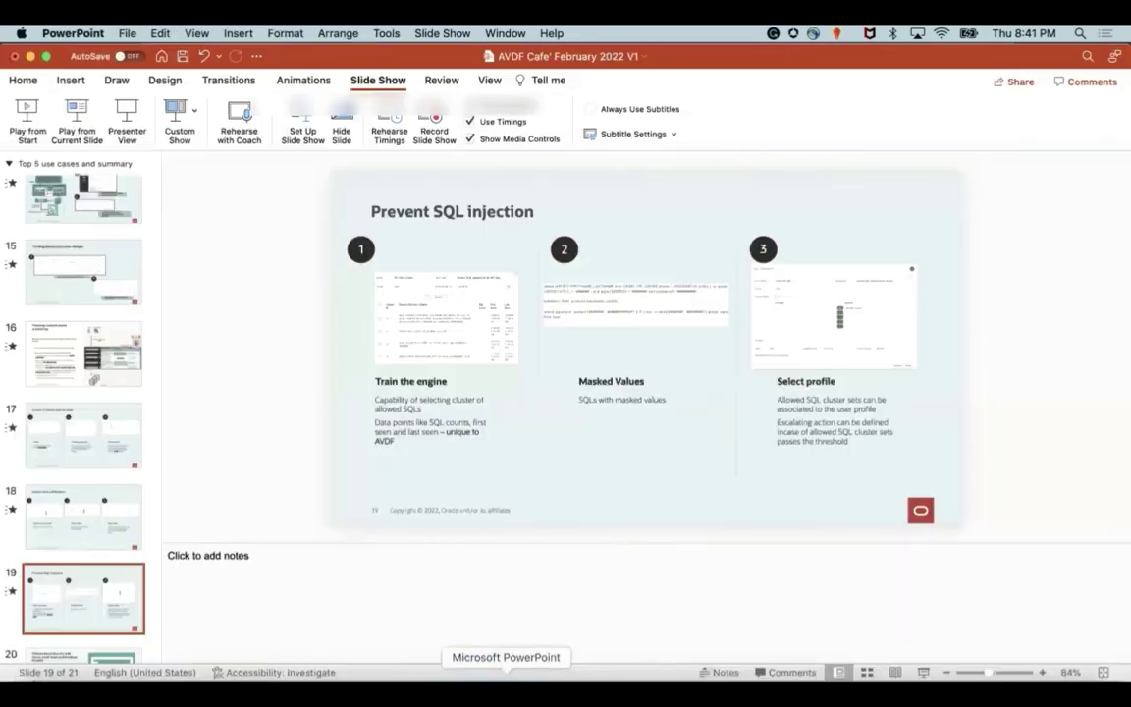
pyautogui.scroll(-3, 108, 481)
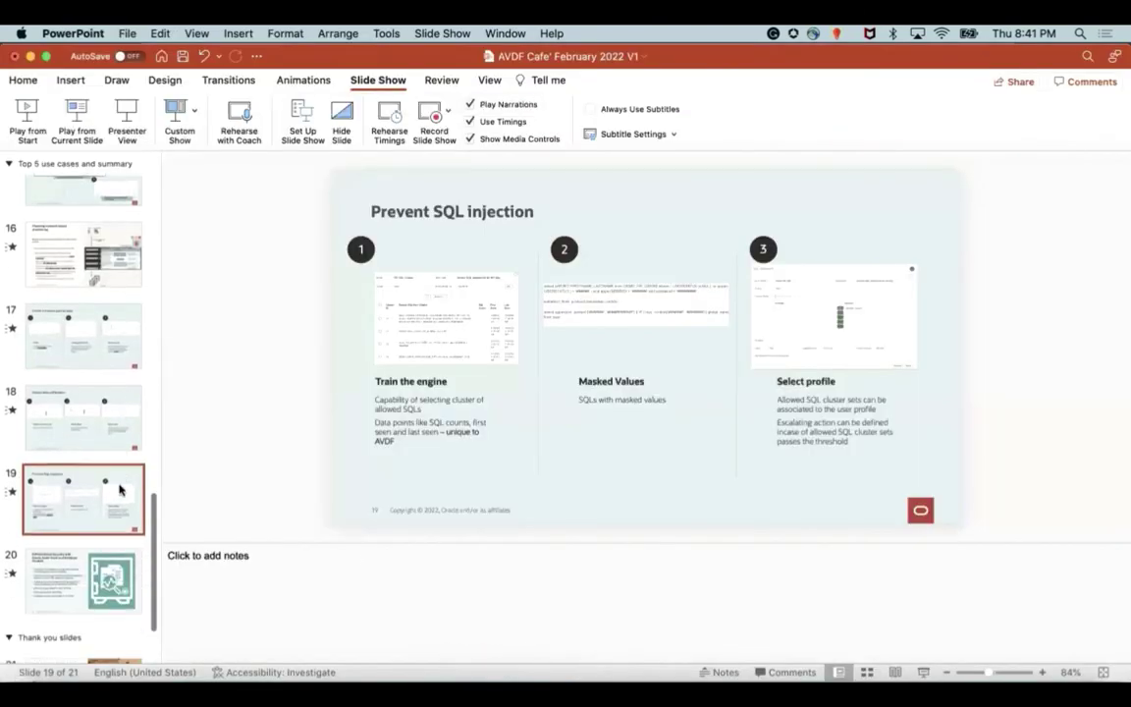
pyautogui.click(71, 568)
pyautogui.click(923, 673)
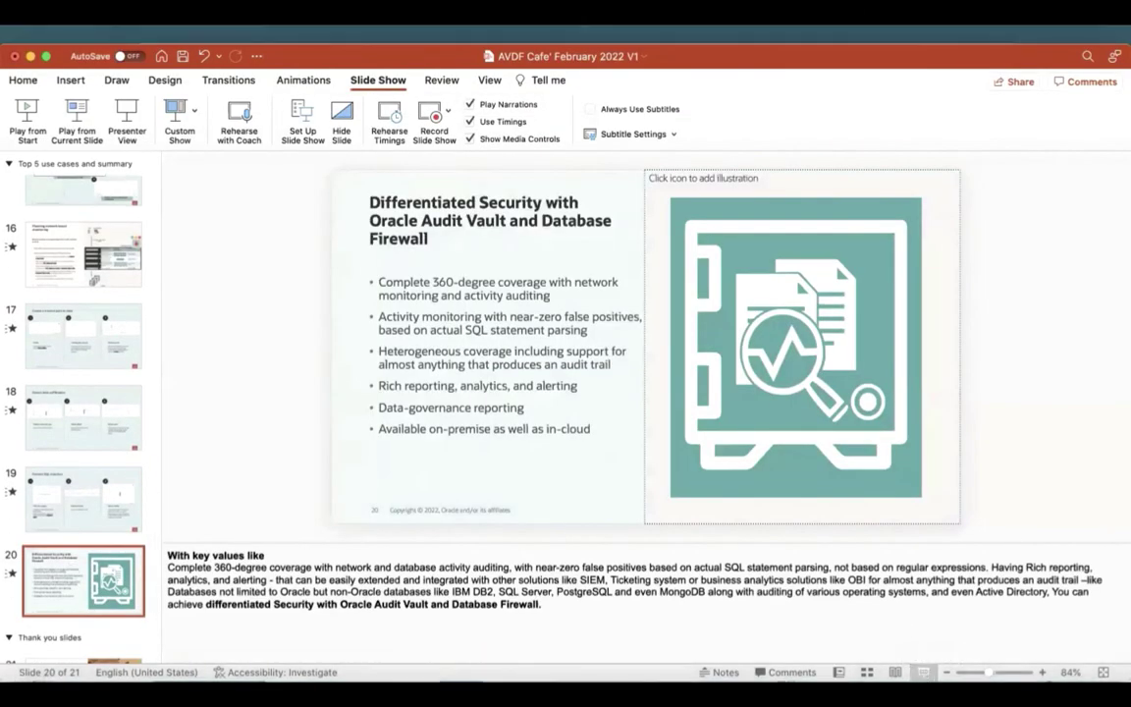